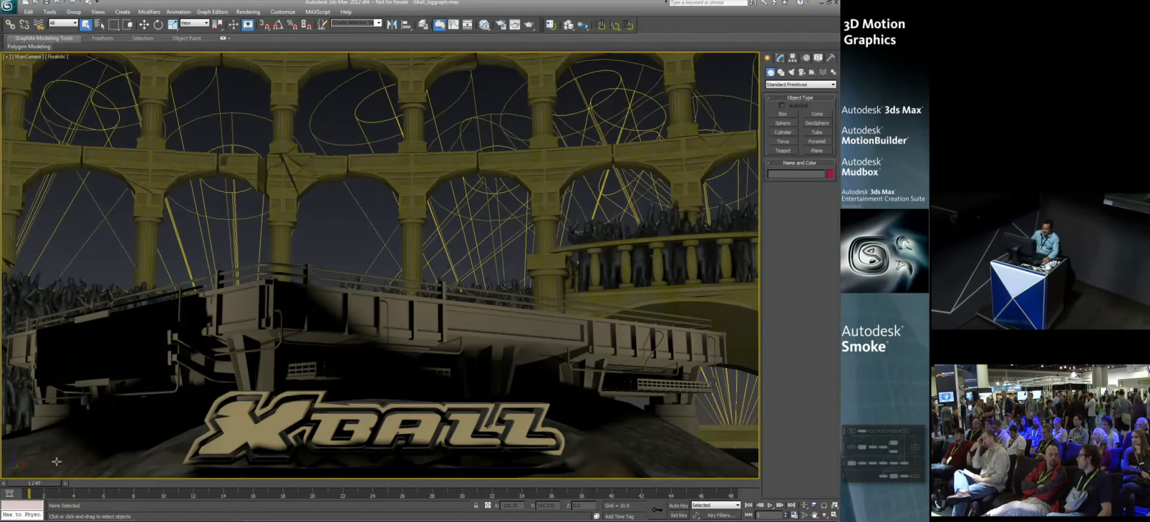
Step: Scrub the stadium shot to frame 10 and restore the 02 Fractured scene state
left_click_drag(42, 483, 174, 482)
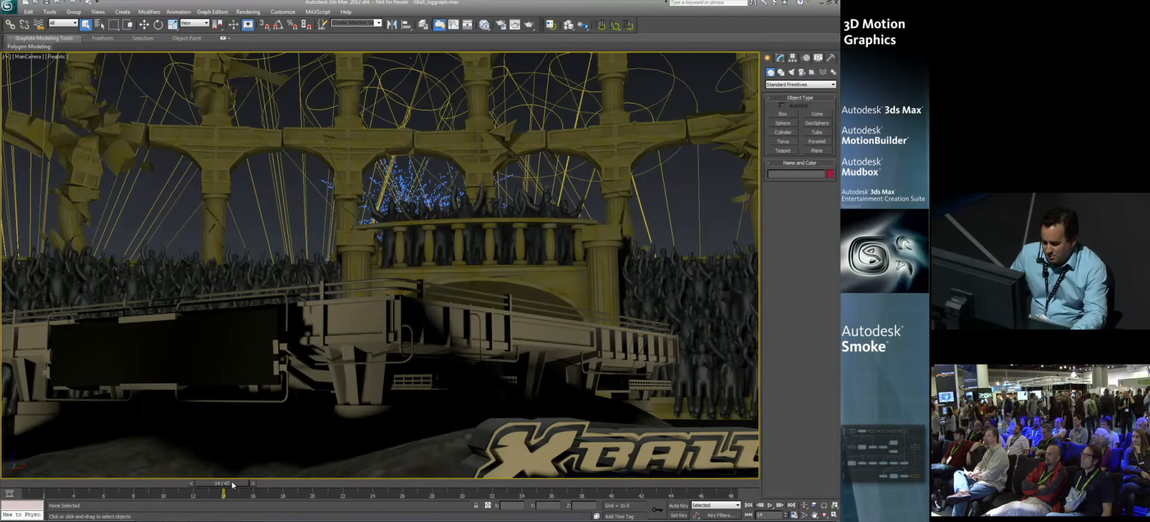
left_click_drag(233, 483, 193, 481)
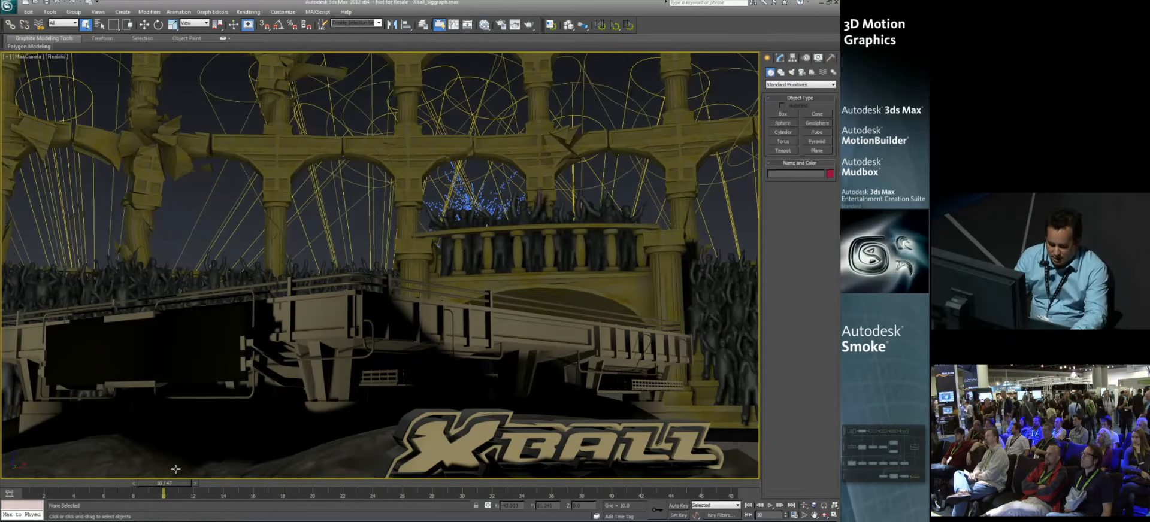
right_click(322, 275)
mouse_move(359, 249)
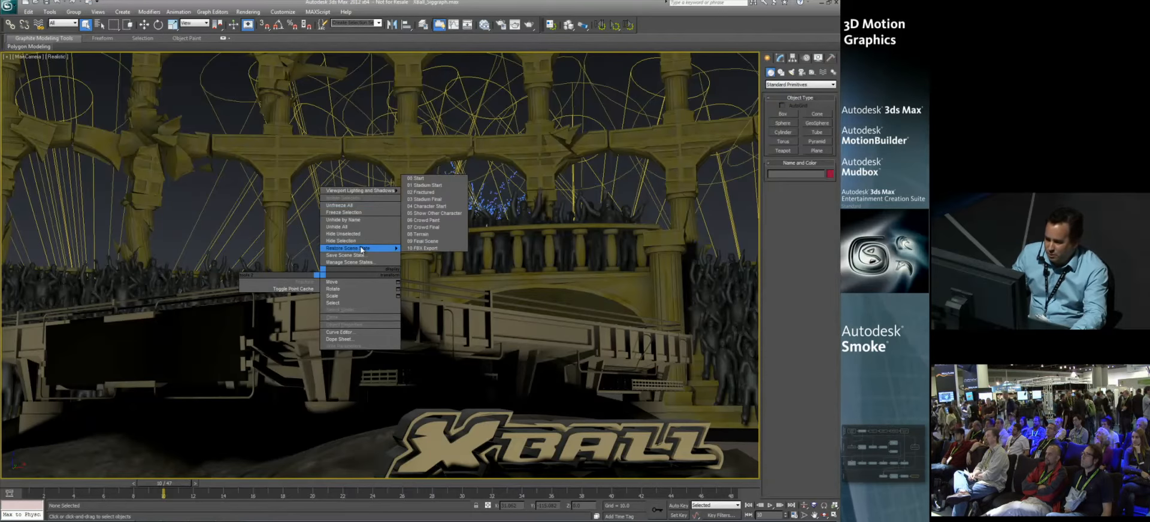
left_click(428, 192)
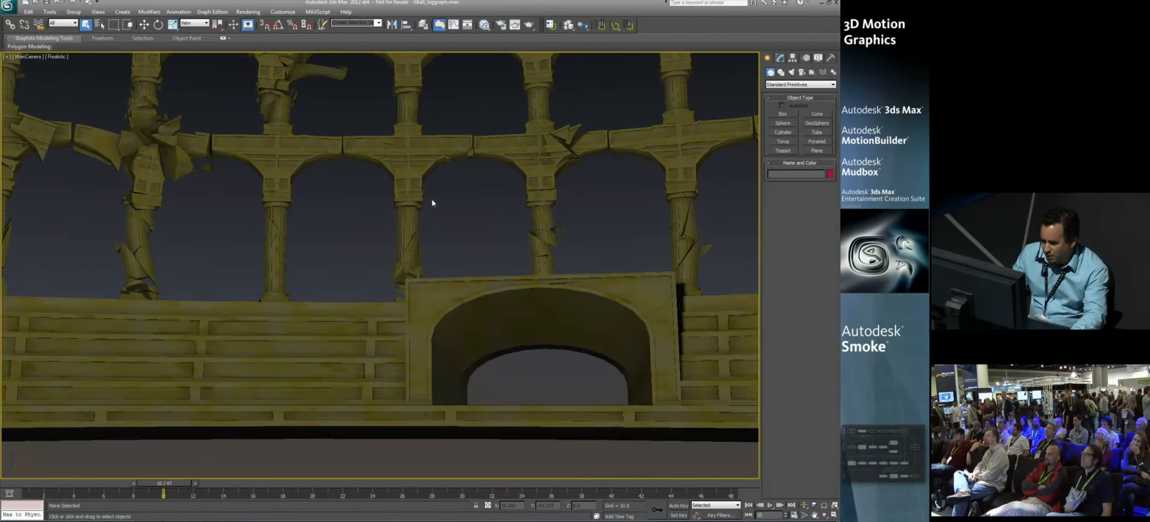
Step: Restore the 04 Character Start scene state and show the character in the maximized Perspective viewport
right_click(355, 233)
mouse_move(384, 207)
left_click(458, 162)
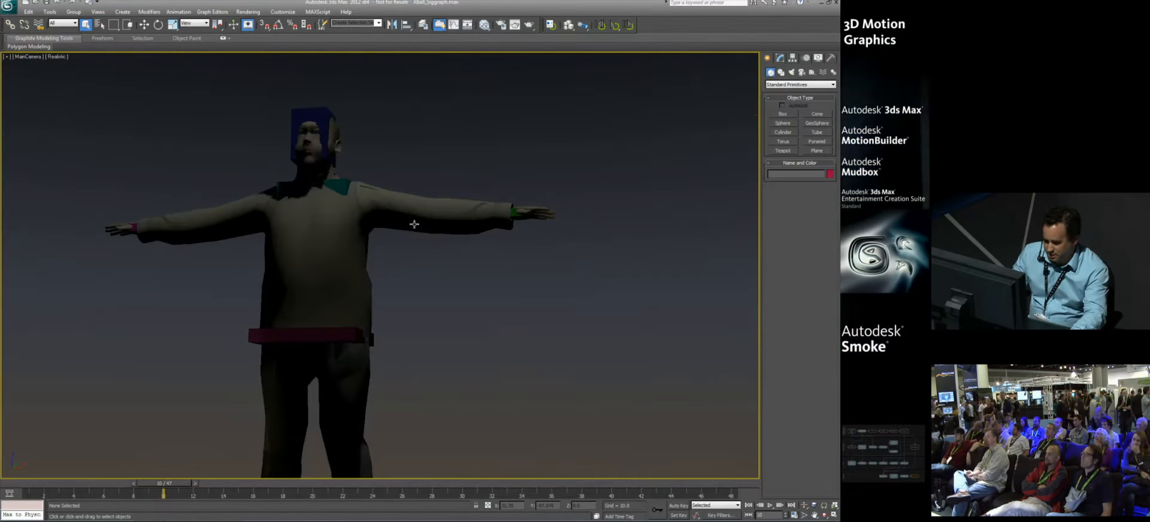
key("alt+w")
left_click(436, 193)
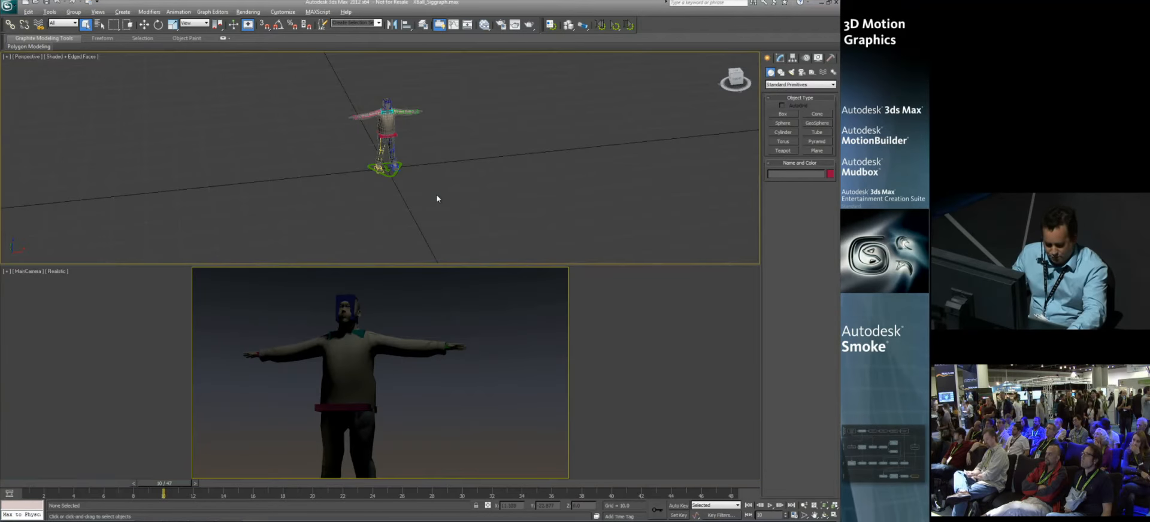
key("alt+w")
middle_click_drag(449, 211, 235, 97, "alt")
Step: Turn off the Edged Faces display in the Perspective viewport
right_click(75, 73)
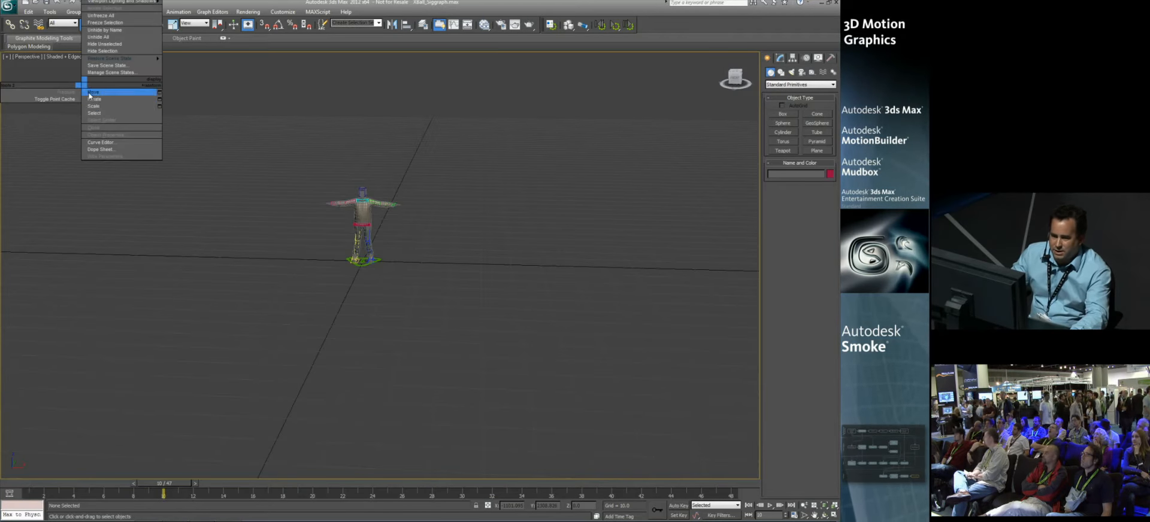
right_click(58, 39)
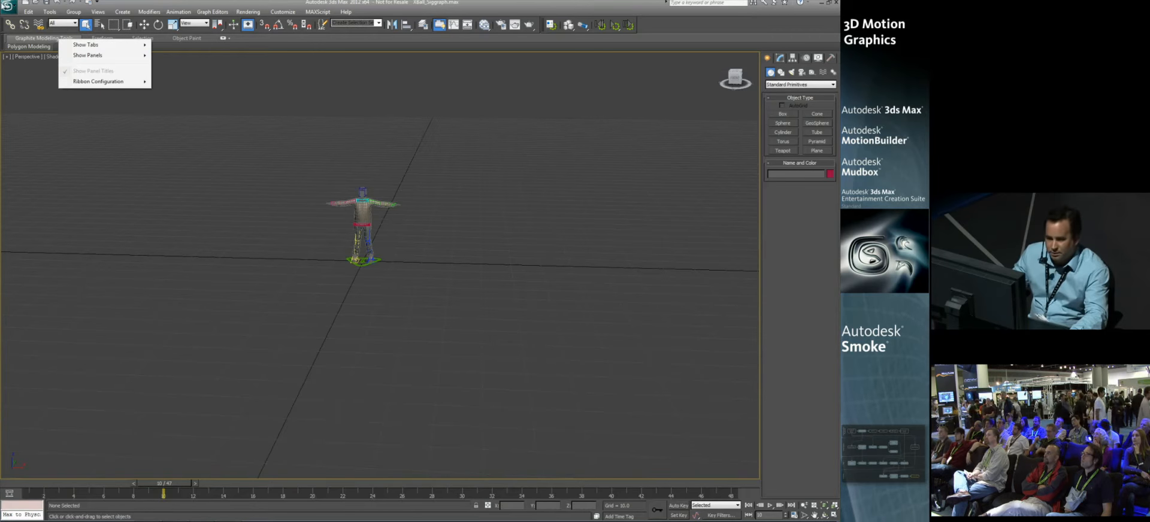
left_click(60, 52)
left_click(69, 57)
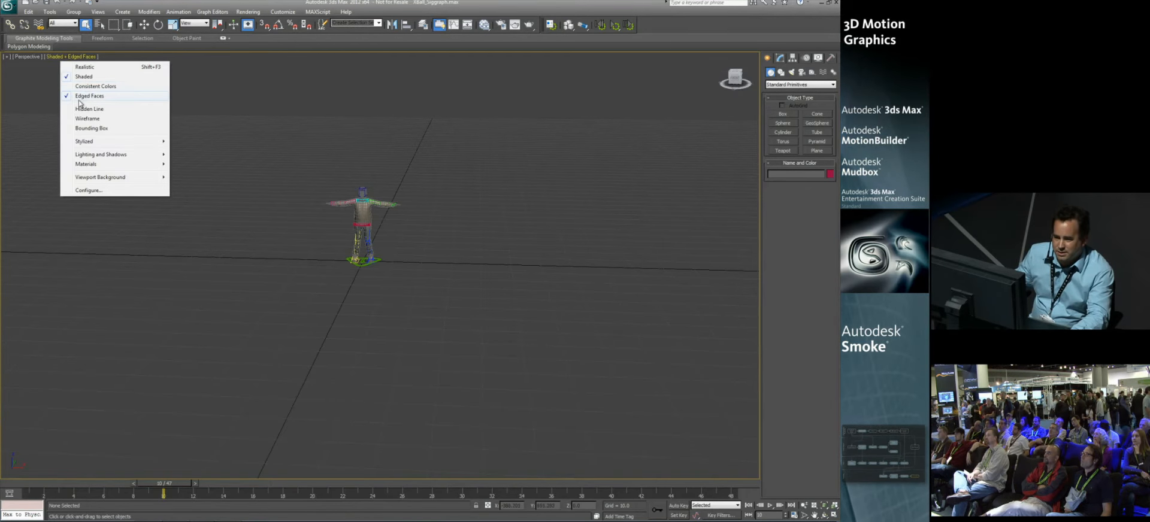
left_click(89, 95)
middle_click_drag(234, 155, 242, 249, "alt")
scroll(243, 249, "up", 10)
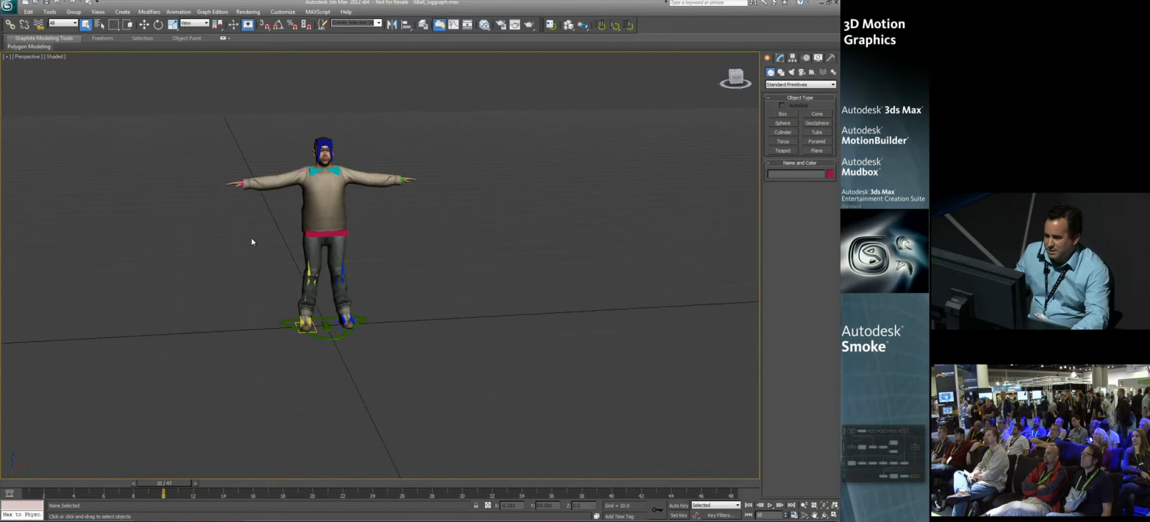
Step: Select the character's pelvis control and show its animation layer settings
middle_click_drag(281, 246, 429, 237, "alt")
left_click(308, 250)
left_click(806, 58)
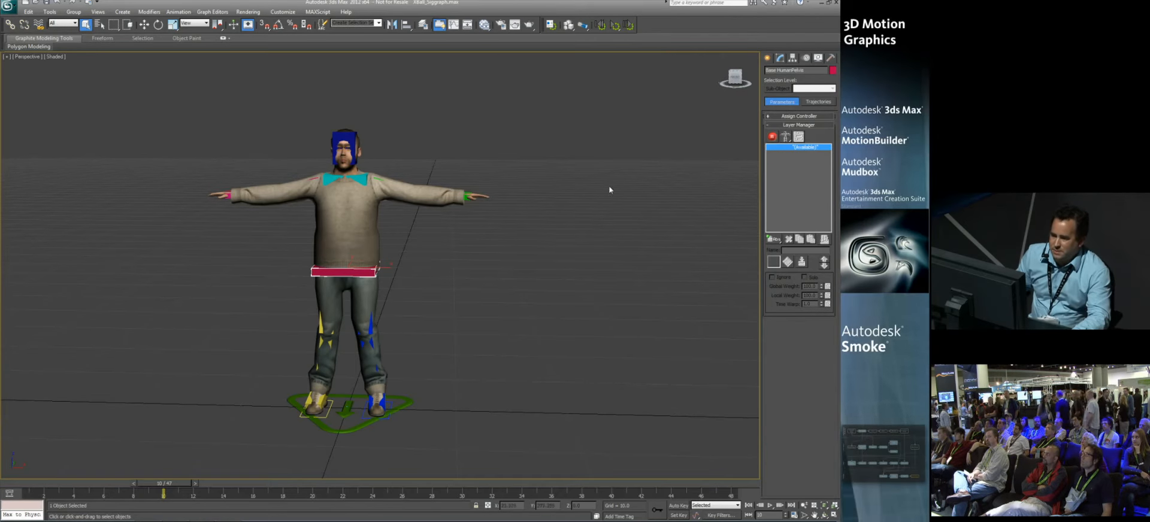
middle_click_drag(435, 205, 445, 201)
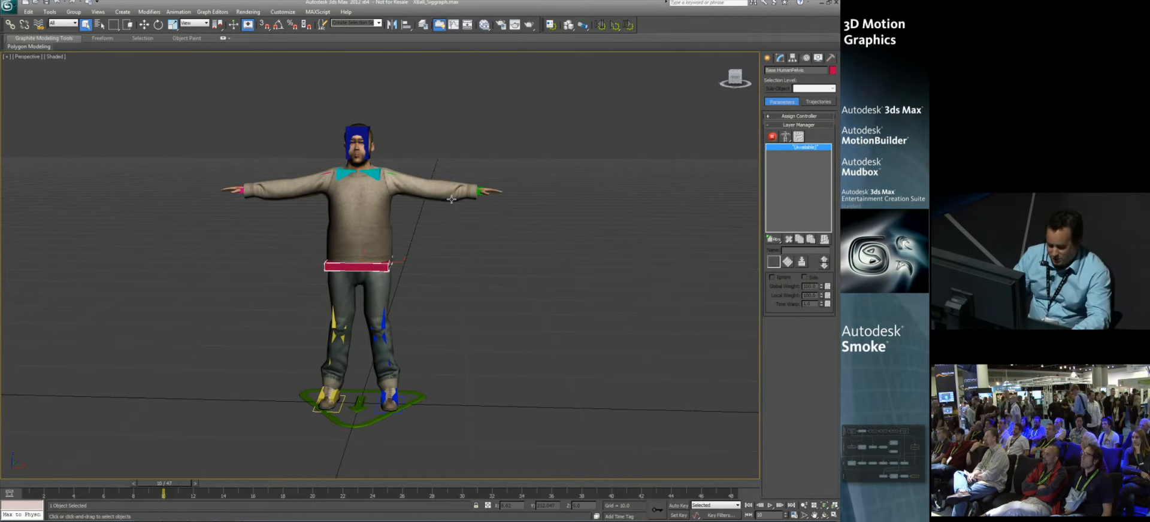
middle_click_drag(467, 198, 458, 195, "alt")
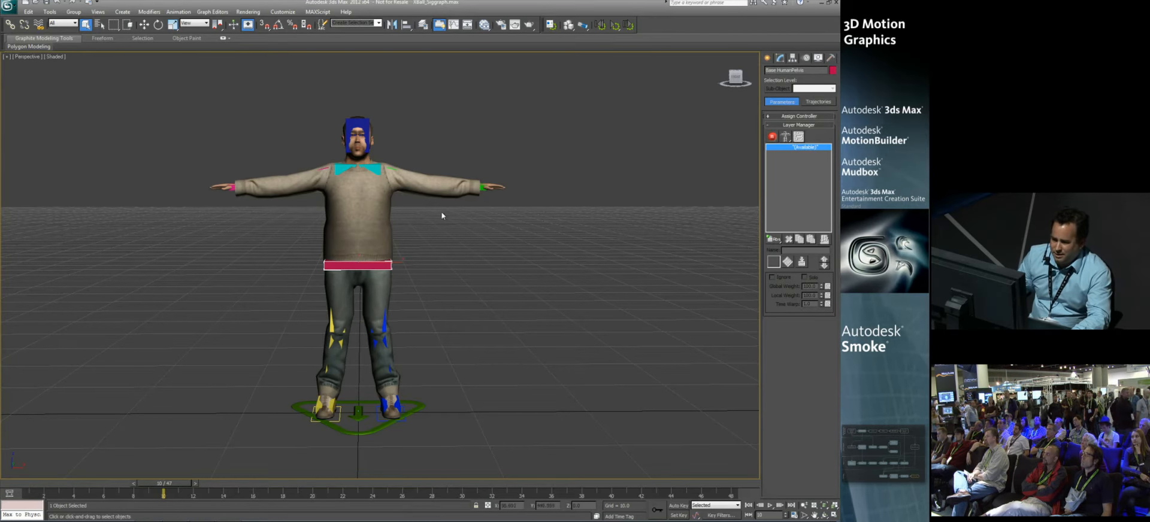
Step: Select the whole character with its rig, send it to MotionBuilder as a new scene, and switch to MotionBuilder
left_click_drag(369, 235, 590, 433)
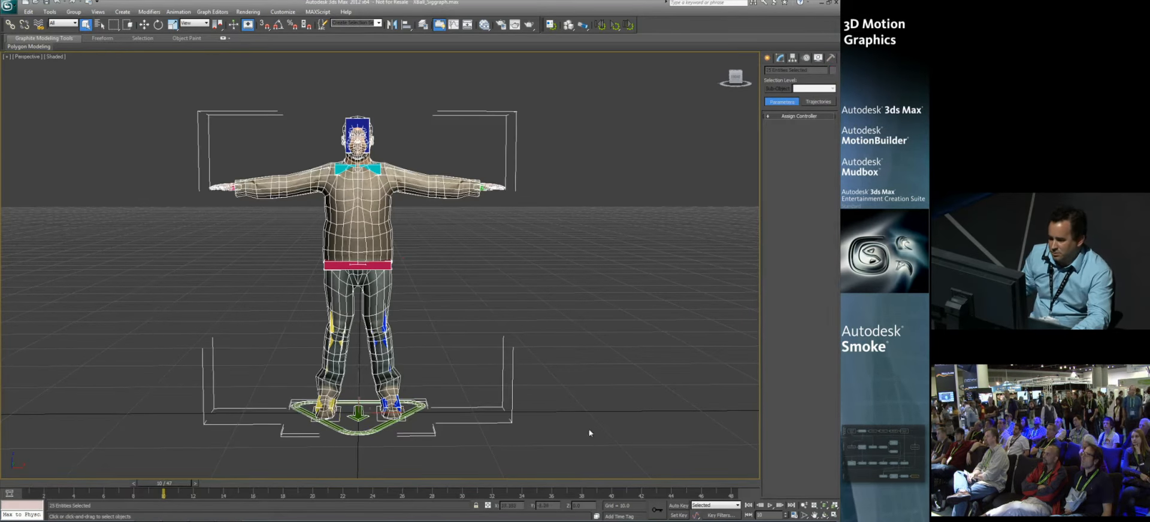
left_click(9, 7)
mouse_move(32, 163)
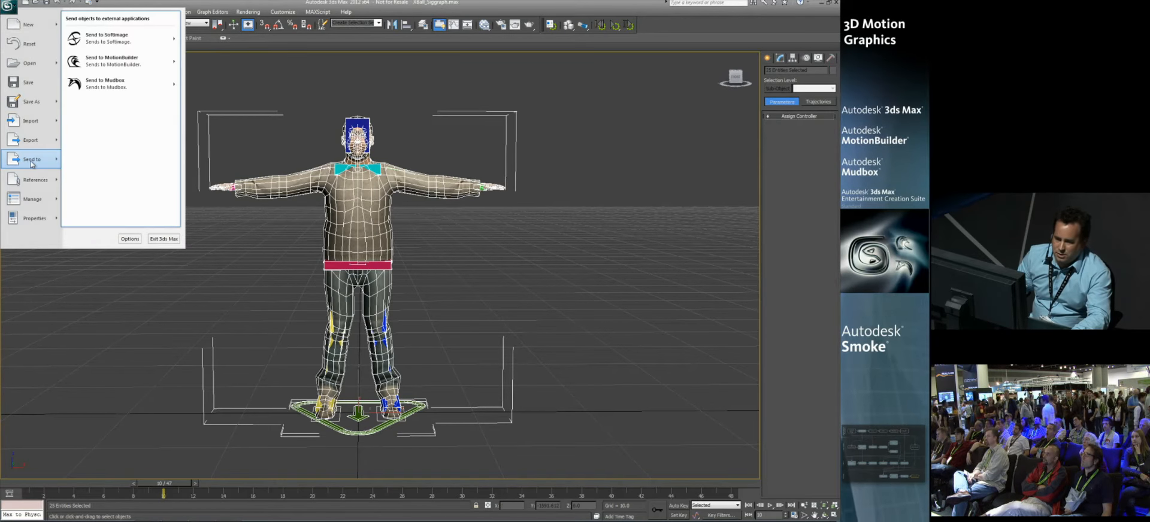
mouse_move(122, 67)
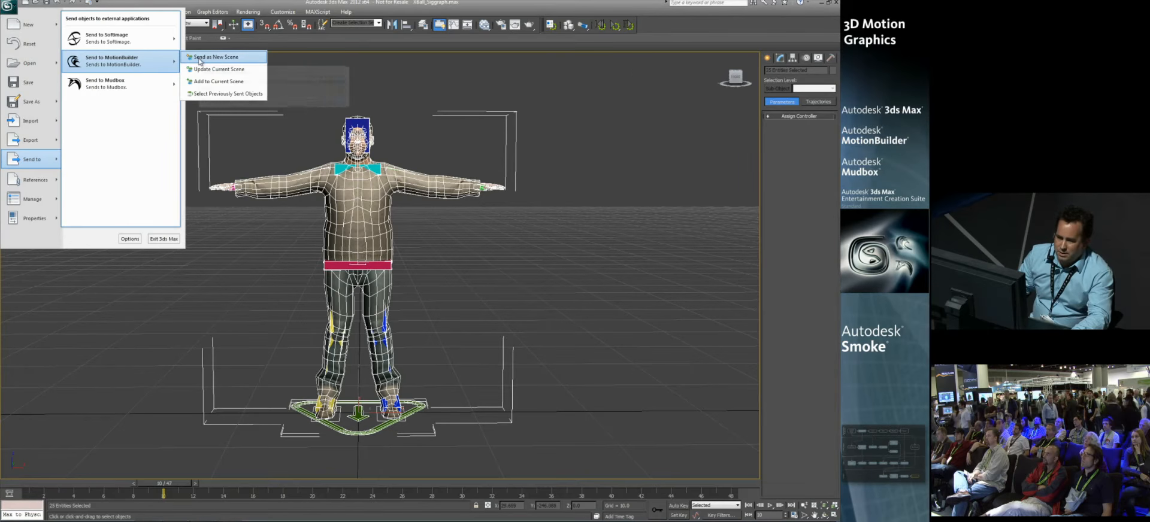
left_click(205, 58)
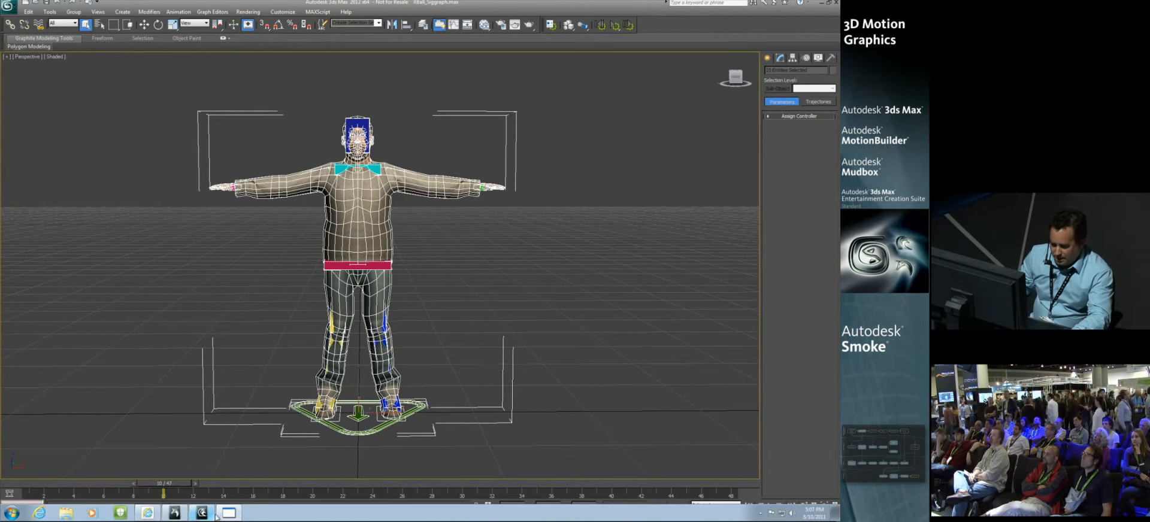
left_click(204, 517)
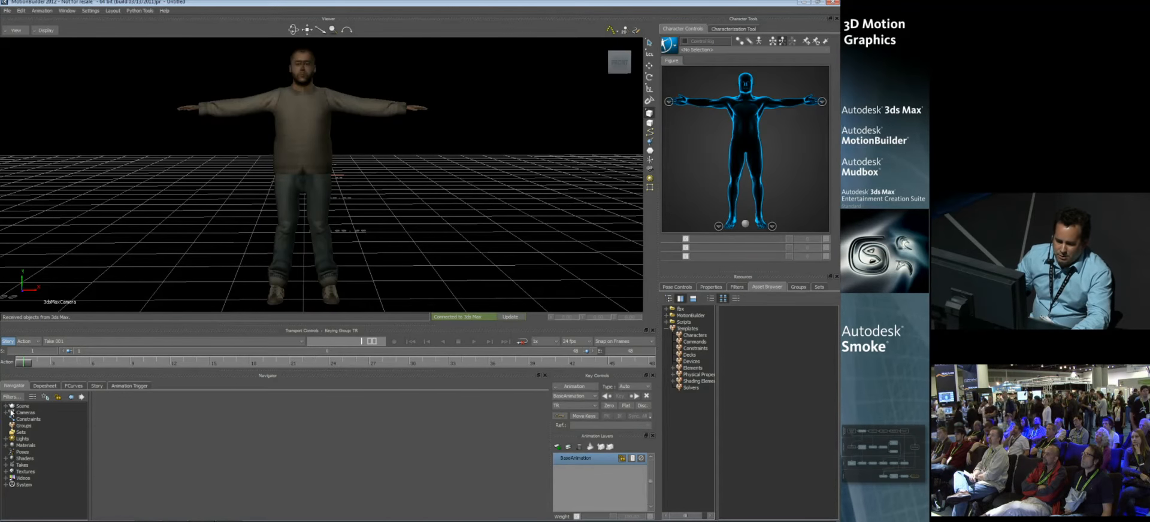
Step: Delete the 3dsMaxCamera and its target from the scene
left_click(6, 407)
left_click(47, 446)
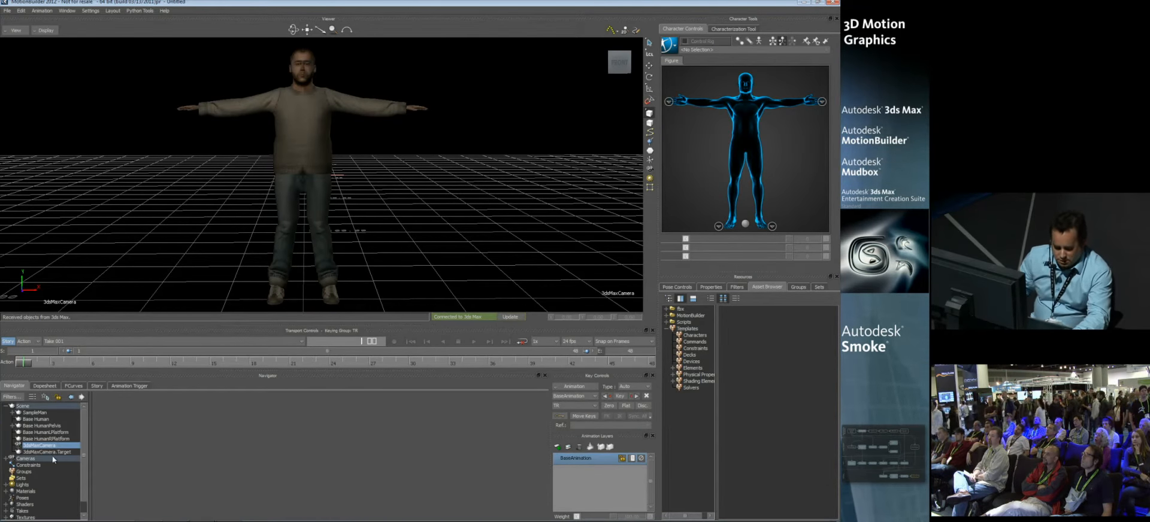
left_click(50, 452, "shift")
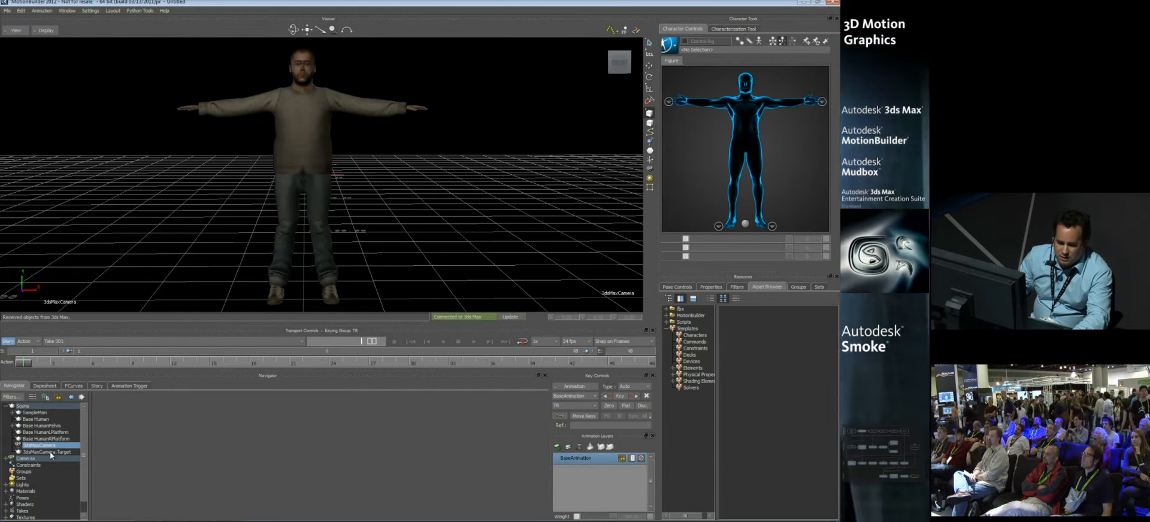
right_click(50, 452)
left_click(78, 410)
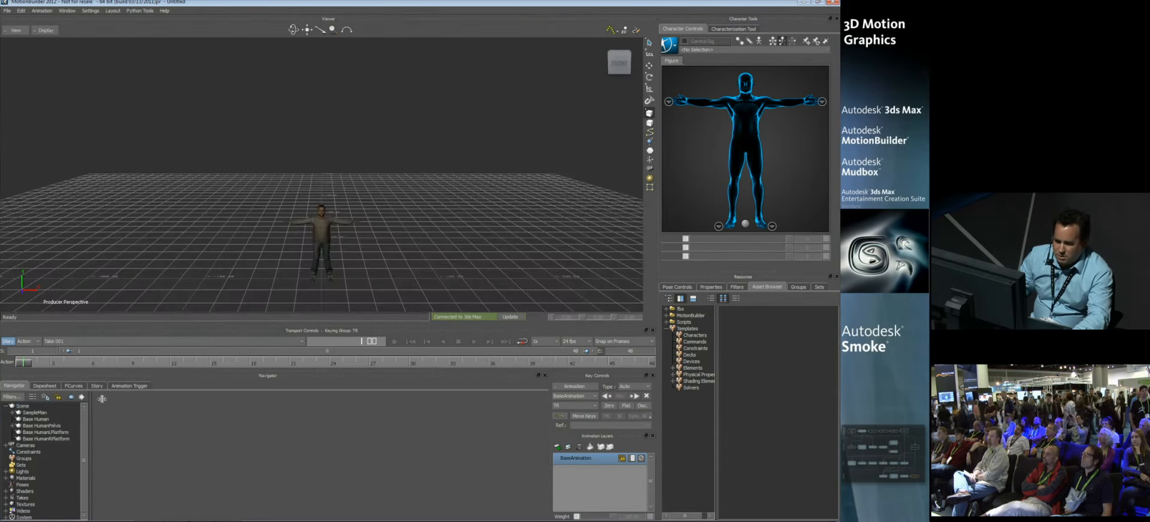
Step: Frame the character in the viewer and switch the display to X-Ray mode to show its skeleton
left_click_drag(250, 307, 301, 240, "ctrl+shift")
left_click_drag(300, 239, 321, 112, "shift")
key("ctrl+x")
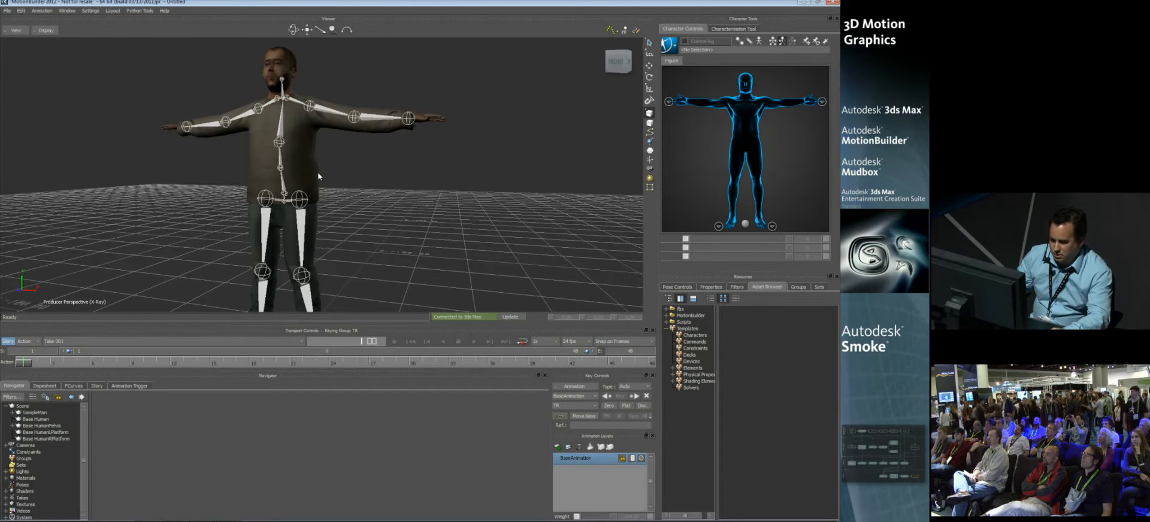
left_click_drag(329, 184, 316, 234, "ctrl")
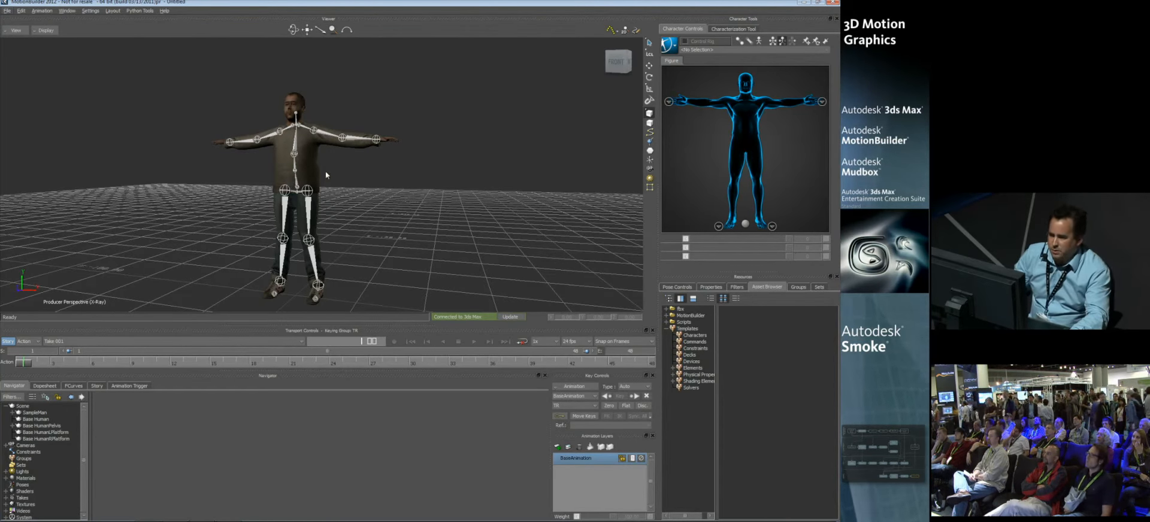
Step: Create a new character definition and map the LeftArm and LeftForeArm nodes to the matching skeleton bones
left_click(727, 30)
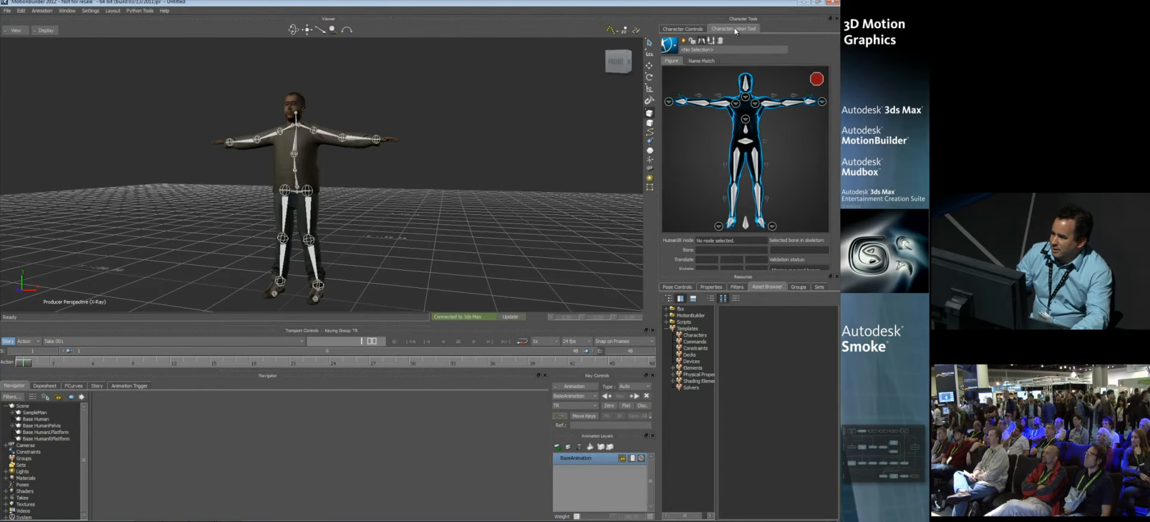
left_click(683, 40)
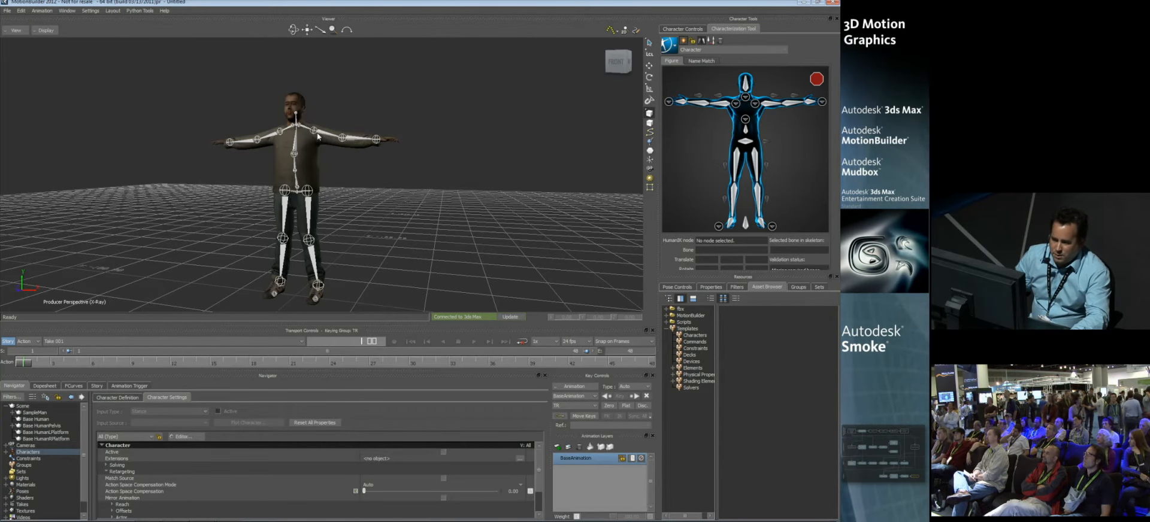
left_click(770, 108)
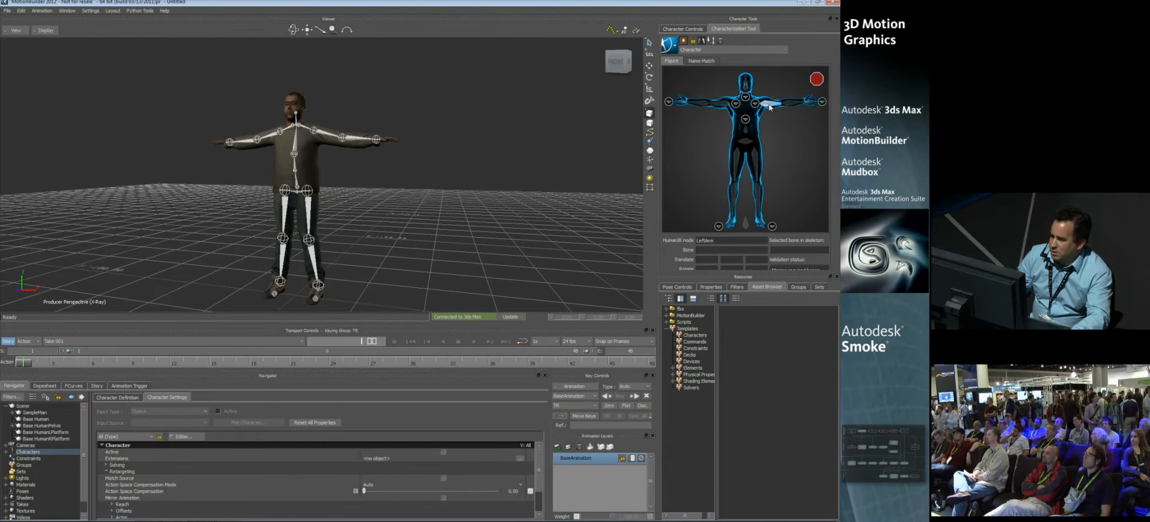
left_click(327, 133)
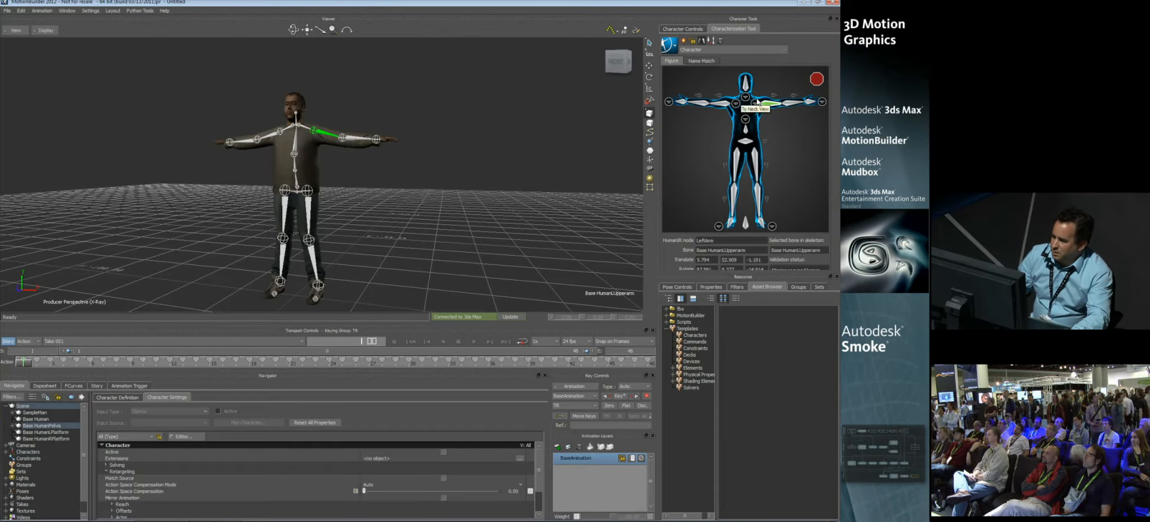
left_click(794, 107)
left_click(360, 138)
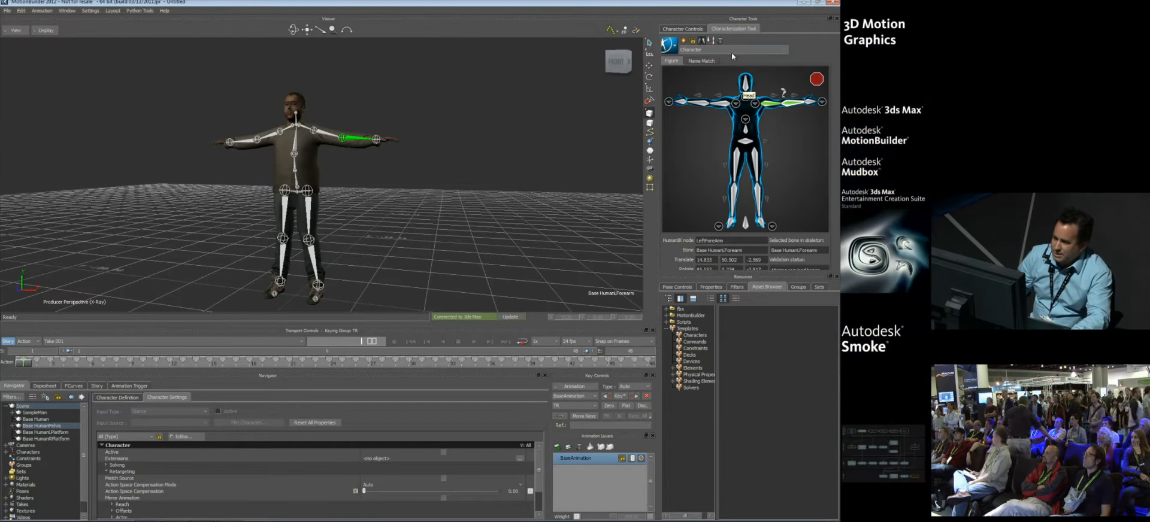
Step: Apply the CAT - Base Human template to the character definition, matching all bones with the prefix Base
left_click(713, 42)
left_click_drag(731, 135, 681, 130)
left_click(689, 146)
left_click(681, 172)
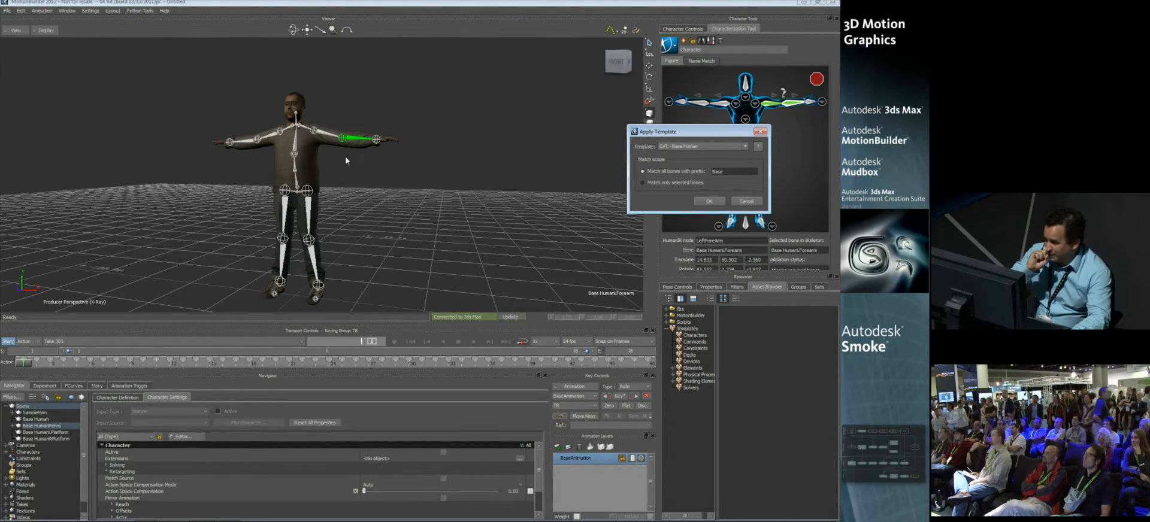
left_click(711, 201)
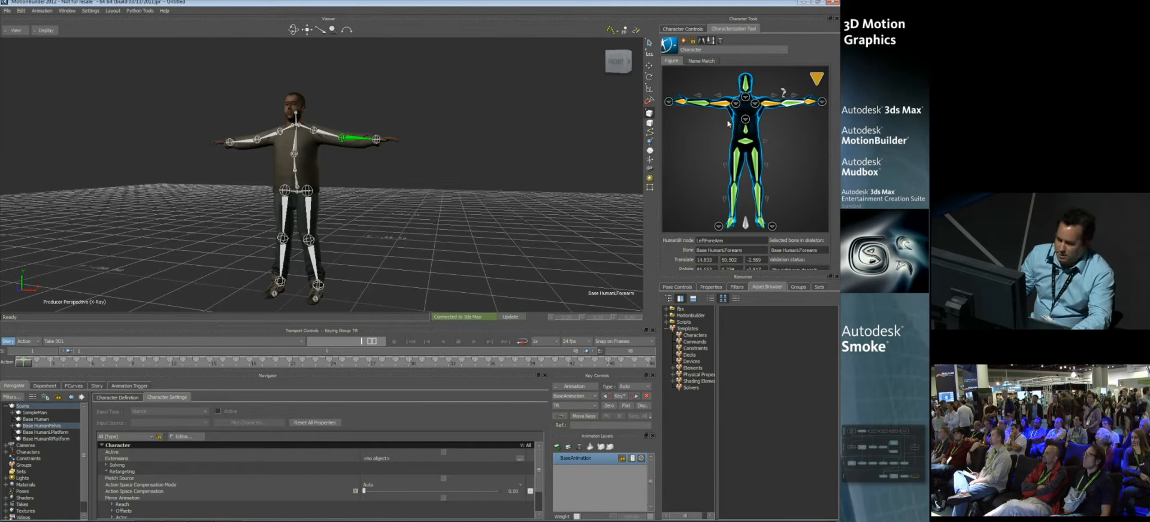
Step: Lock the characterization as a biped and create a control rig for the character
left_click(693, 42)
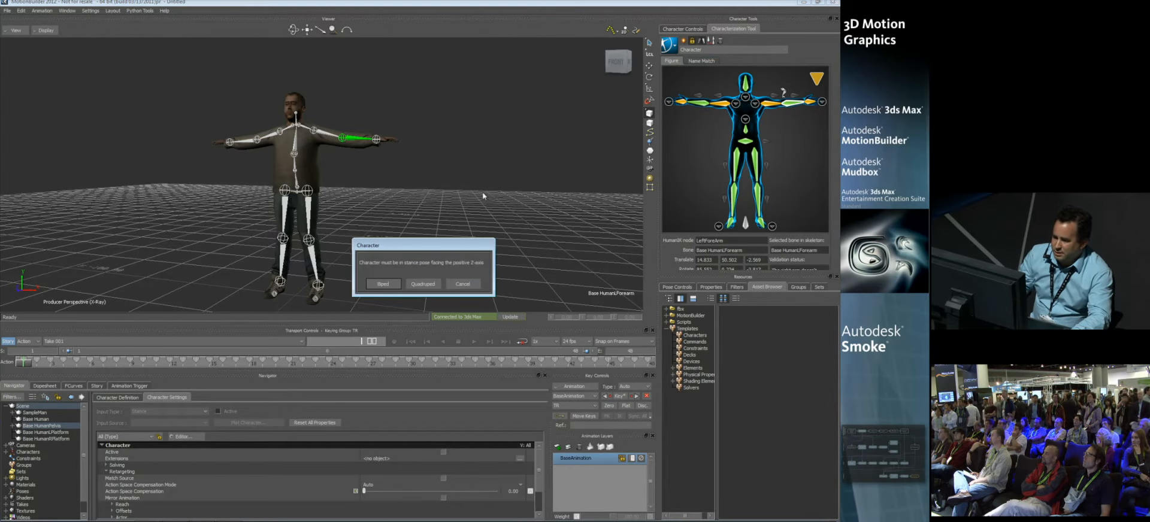
left_click(391, 276)
left_click(669, 46)
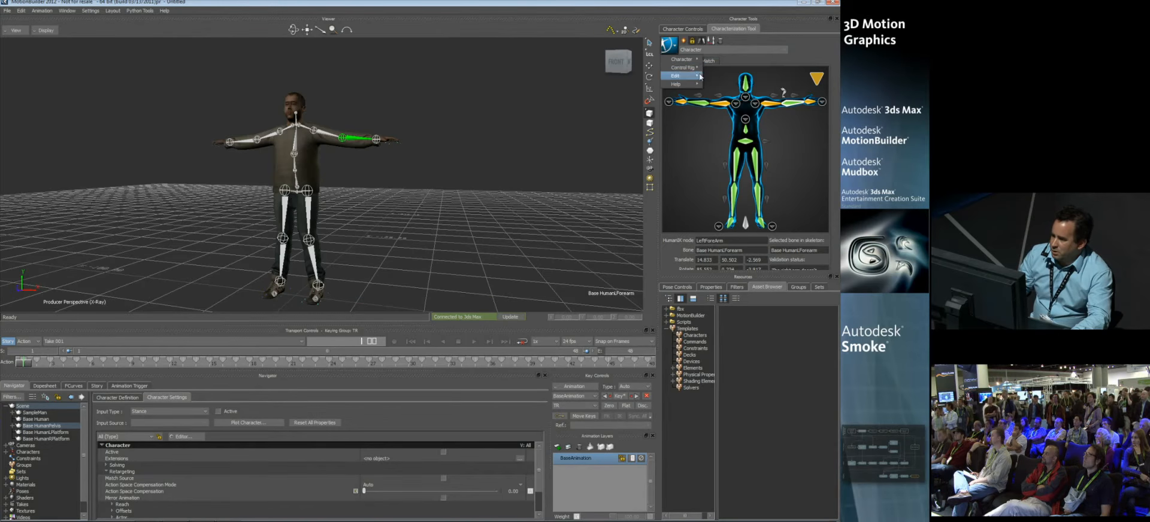
left_click(710, 69)
left_click(387, 284)
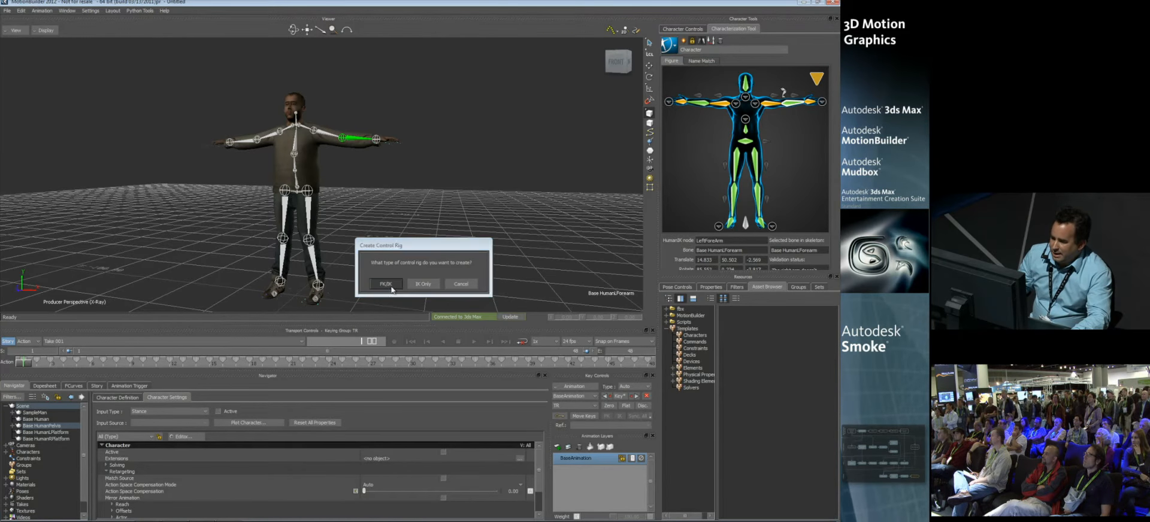
Step: Try pulling the control rig's left wrist effector downward, and undo the move
left_click(692, 28)
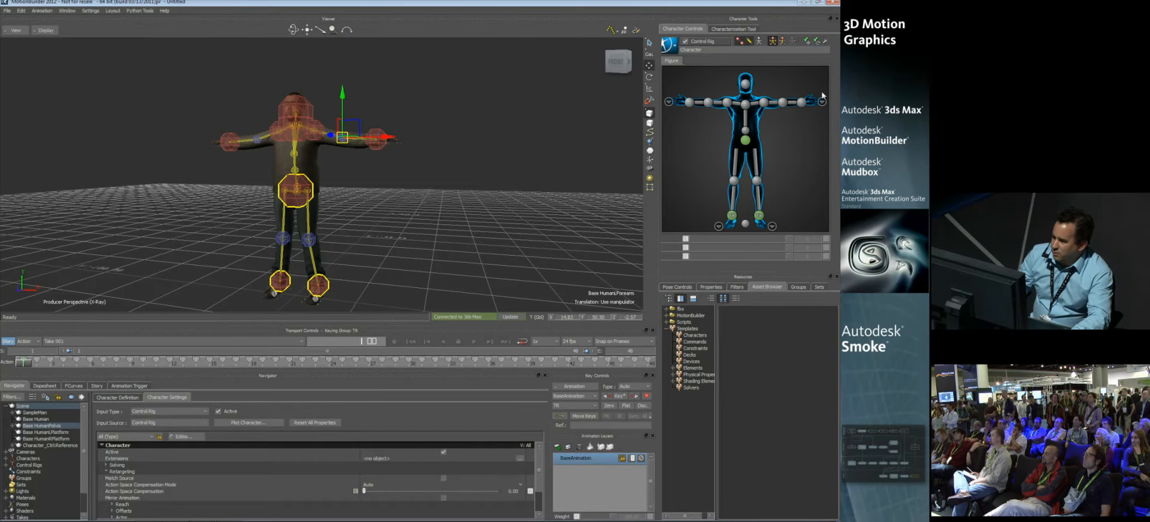
left_click(804, 103)
left_click_drag(383, 127, 392, 202)
key("ctrl+z")
middle_click_drag(435, 200, 411, 171)
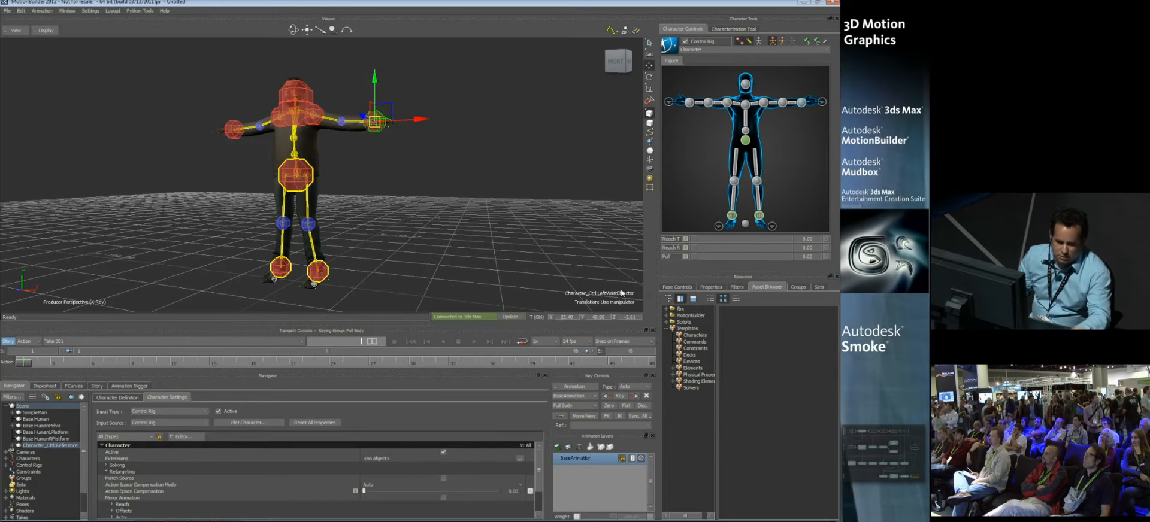
Step: Merge the KinectMocap file from the MotionBuilder asset folder into the scene with all its takes
left_click(690, 316)
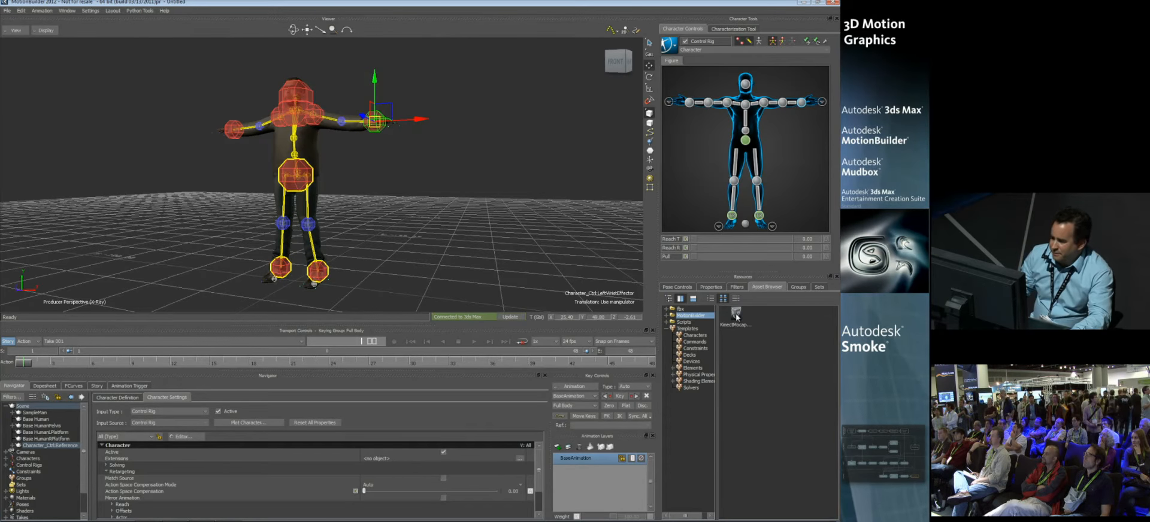
left_click_drag(737, 316, 369, 185)
mouse_move(386, 181)
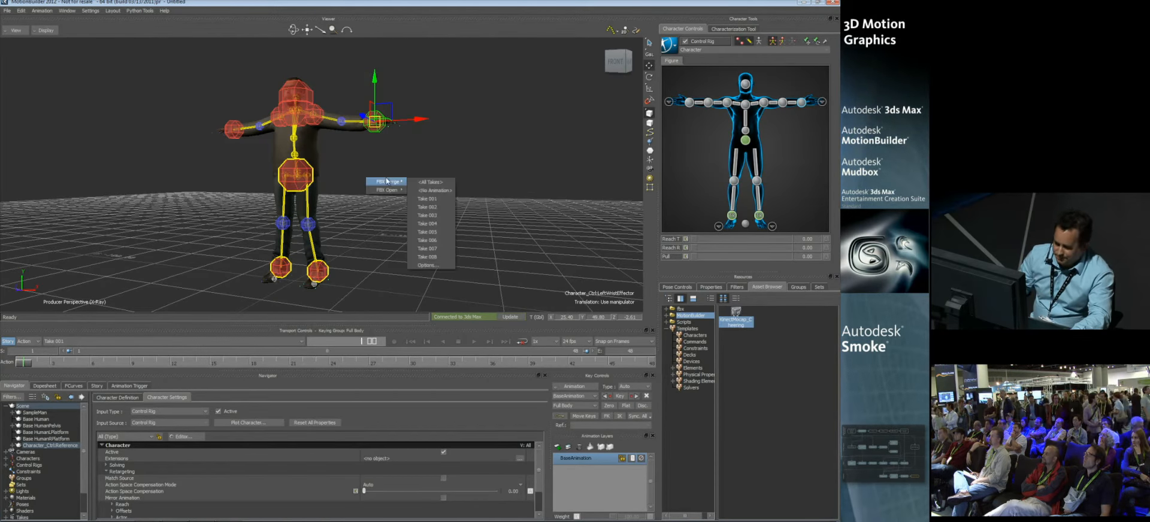
left_click(434, 190)
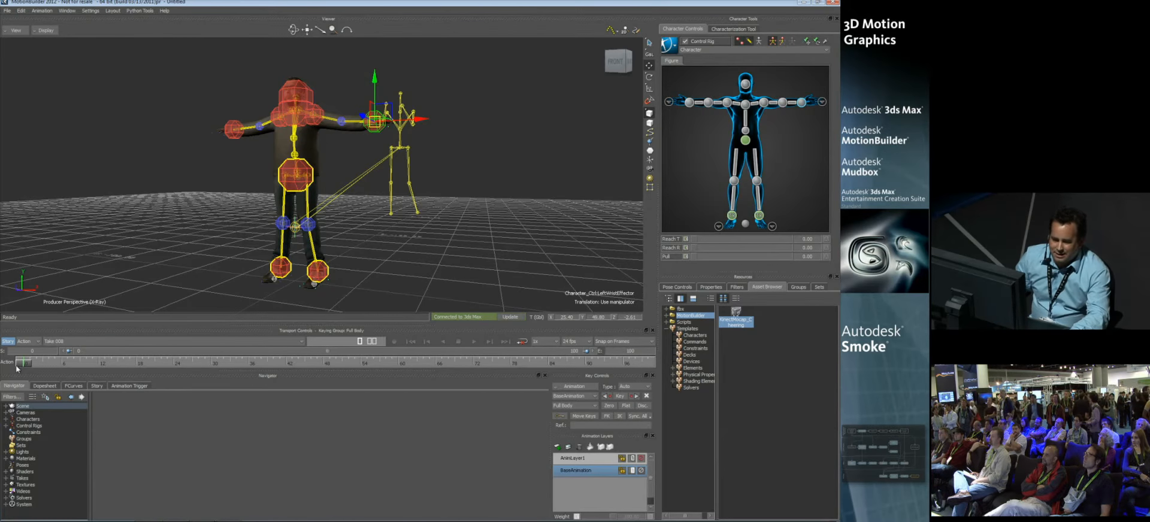
Step: Preview the merged motion-capture skeleton by scrubbing the timeline and switching between several takes
left_click_drag(29, 366, 1, 358)
left_click(76, 342)
left_click(73, 350)
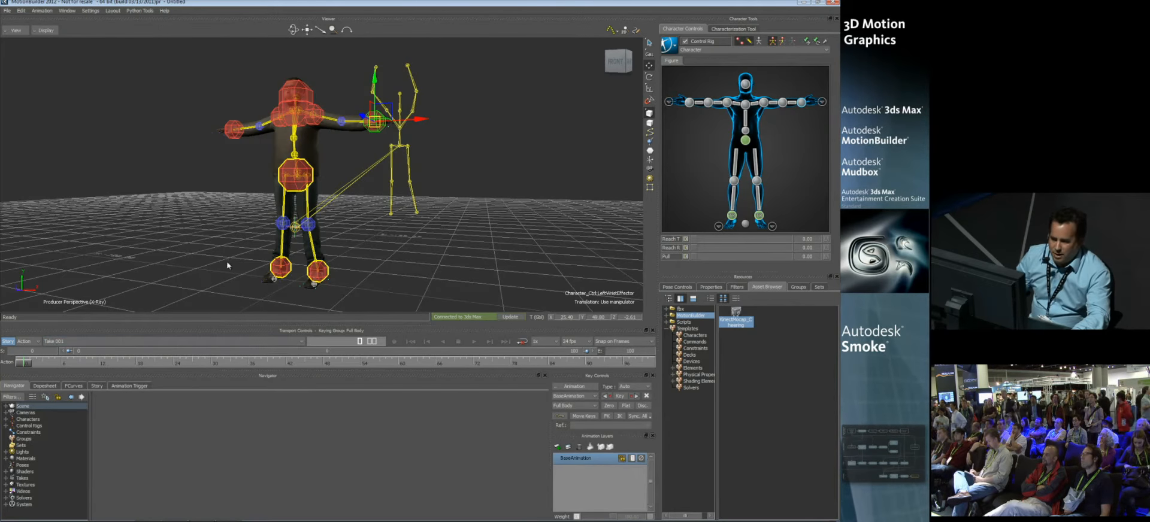
middle_click_drag(236, 259, 218, 240, "alt")
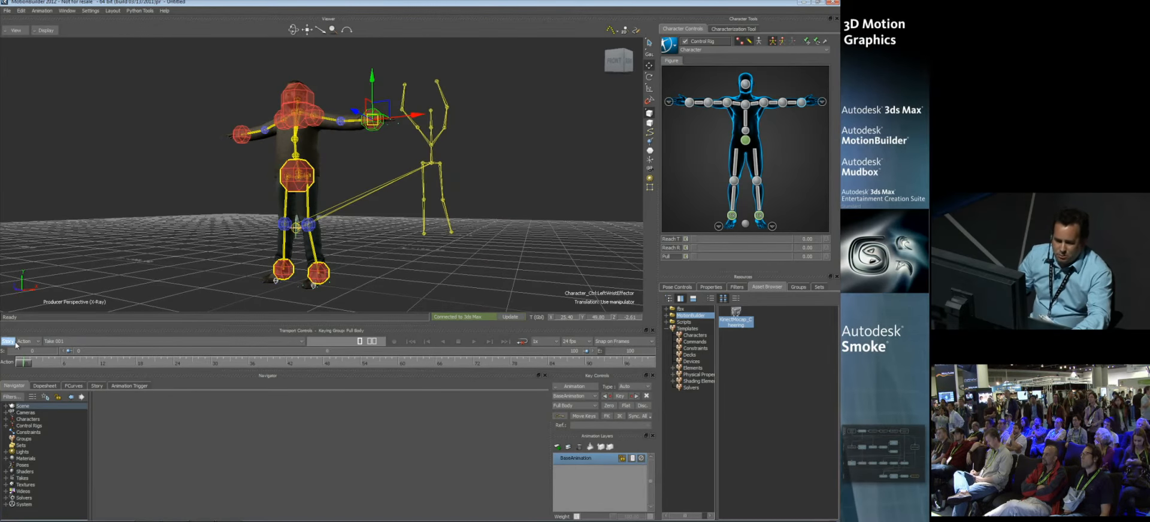
left_click(87, 341)
left_click(54, 363)
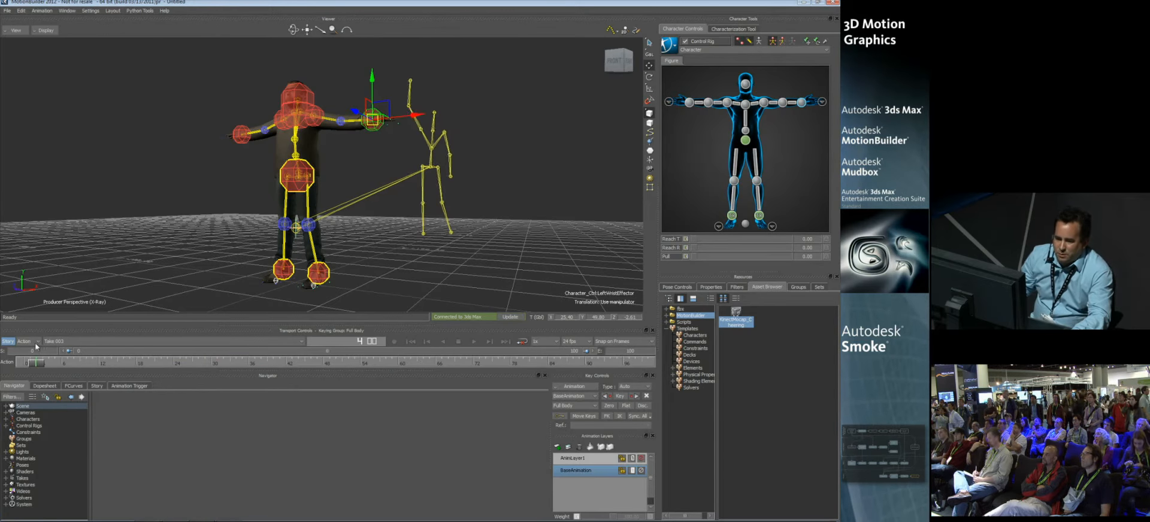
left_click(7, 342)
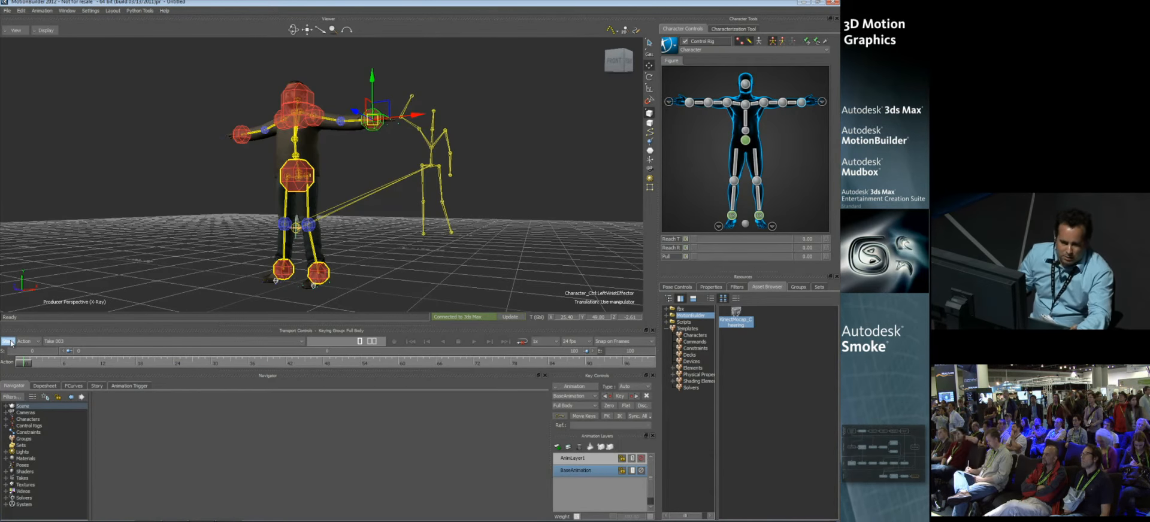
Step: Make Take 007 the current take and scrub through its motion
left_click(66, 342)
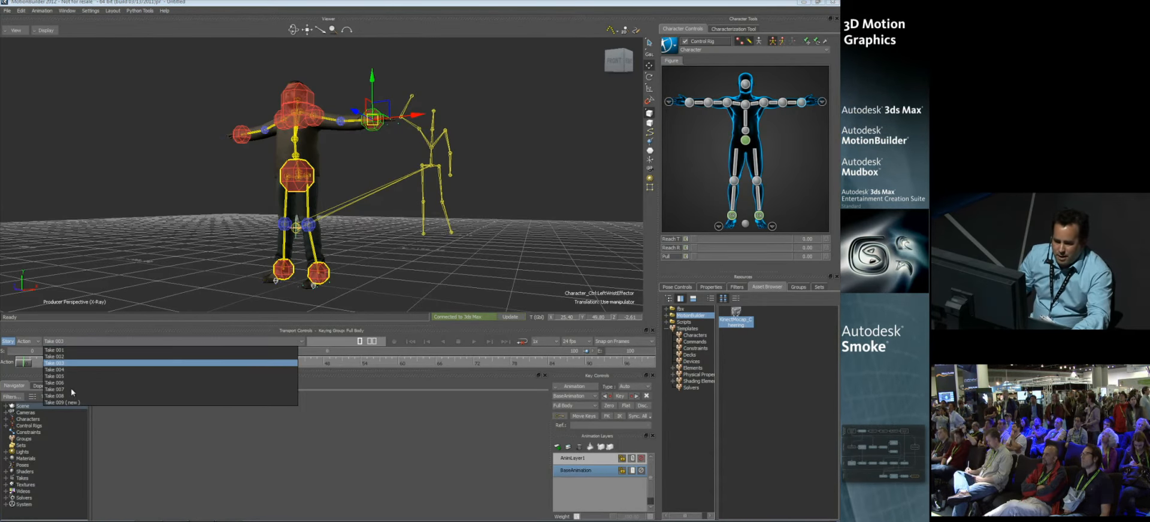
left_click(71, 390)
left_click_drag(148, 363, 22, 363)
left_click_drag(195, 264, 326, 234, "ctrl+shift")
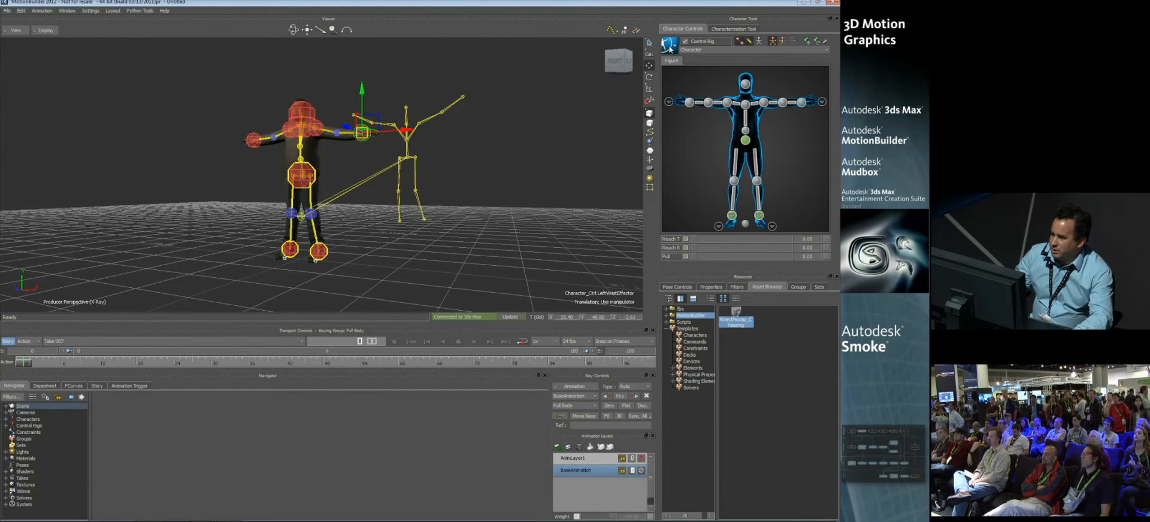
Step: Set the Kinect Mocap character as the motion source of the CAT character and scrub to check the retargeting
left_click(670, 45)
mouse_move(683, 70)
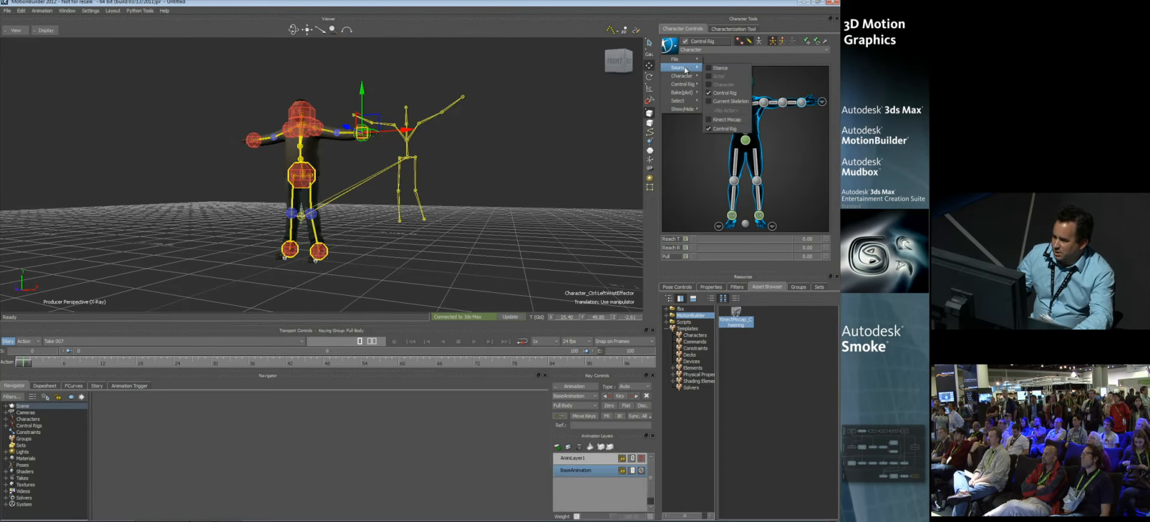
left_click(722, 120)
mouse_move(26, 363)
left_mouse_down()
mouse_move(242, 366)
mouse_move(488, 344)
mouse_move(12, 354)
mouse_move(401, 354)
mouse_move(34, 355)
left_mouse_up()
left_click_drag(293, 233, 338, 182, "ctrl+shift")
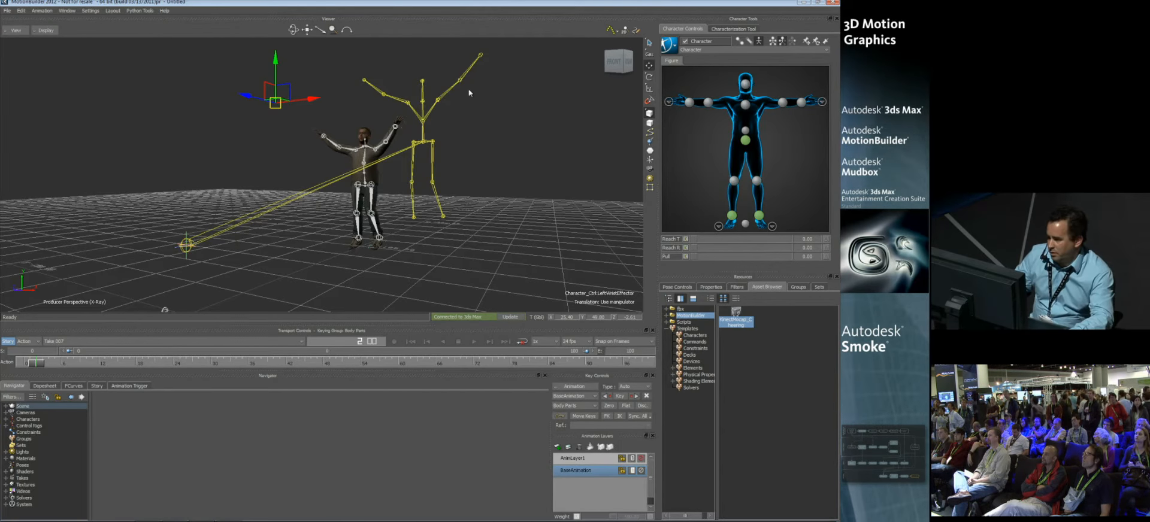
Step: Bake the retargeted motion onto the character's skeleton
left_click(669, 45)
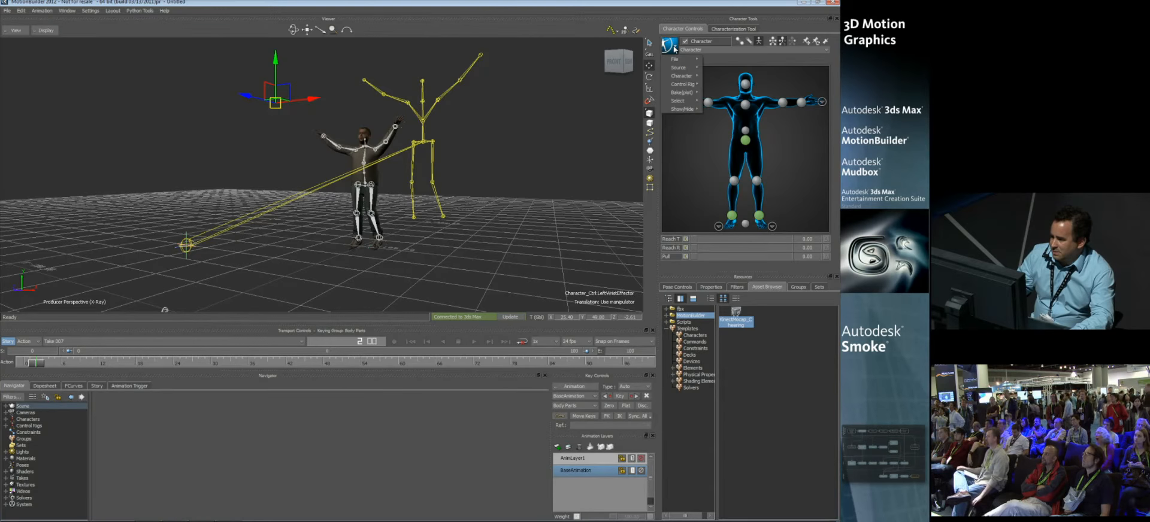
mouse_move(681, 92)
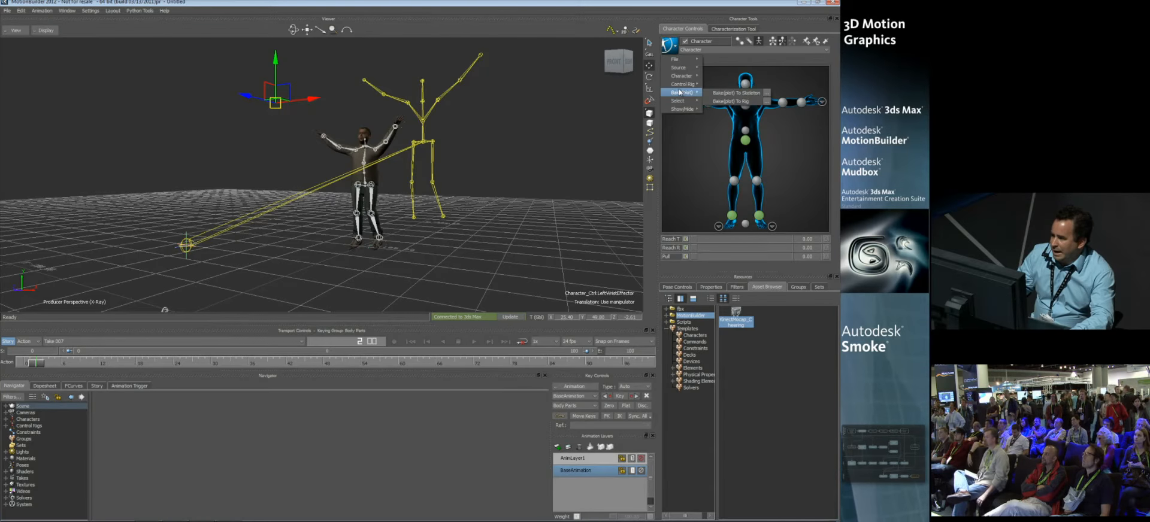
left_click(736, 93)
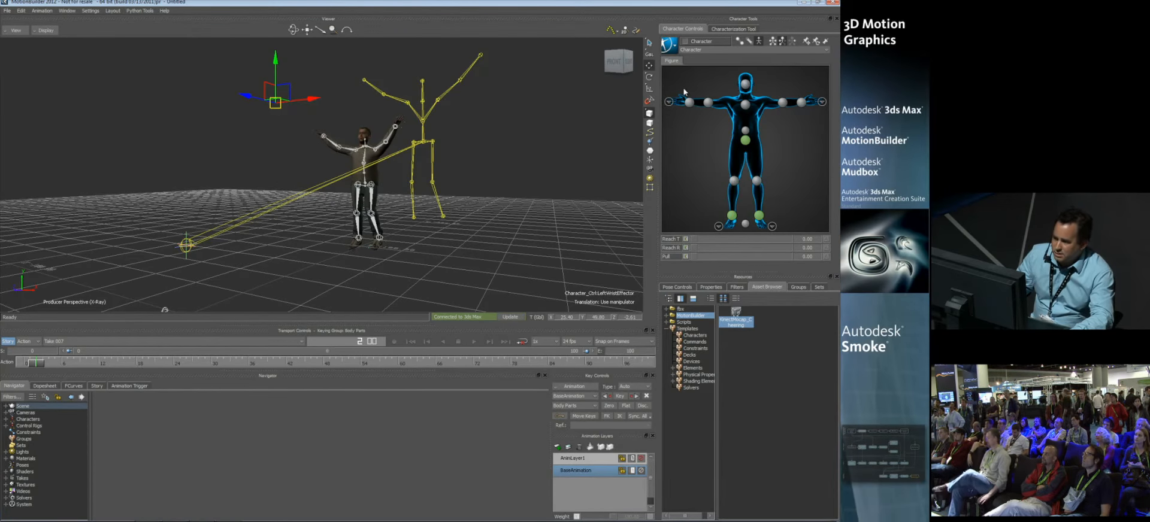
Step: Save the character animation over FromMotionBuilder.fbx, exporting all takes with the control rig and character extensions
left_click(669, 46)
mouse_move(680, 60)
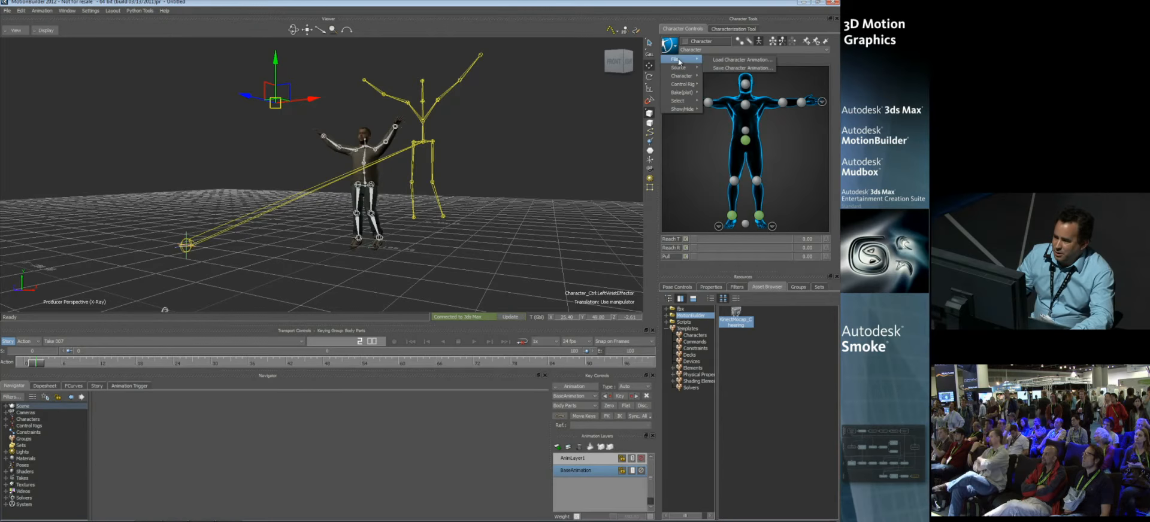
left_click(738, 68)
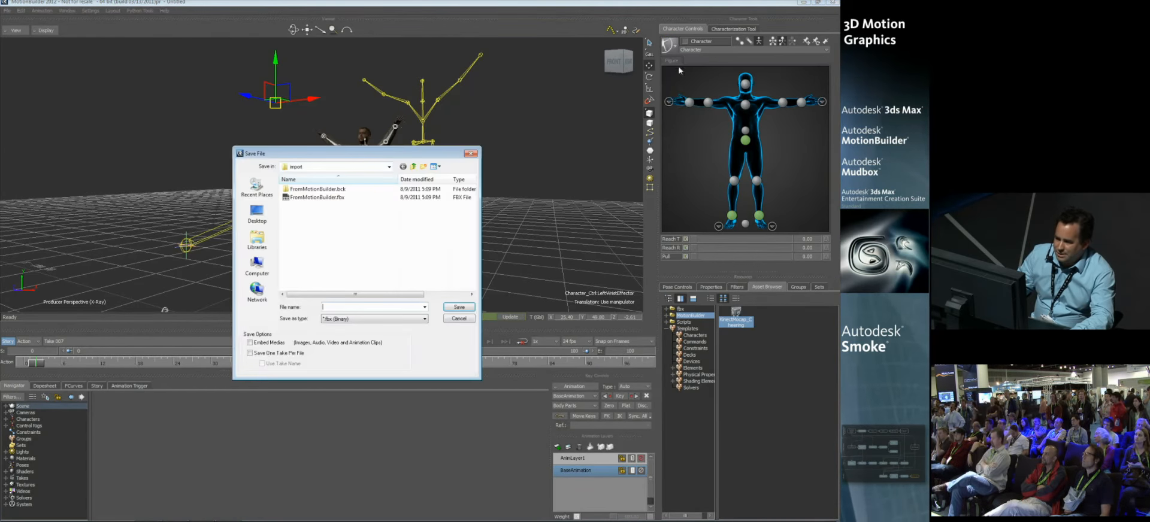
left_click(309, 197)
left_click(458, 306)
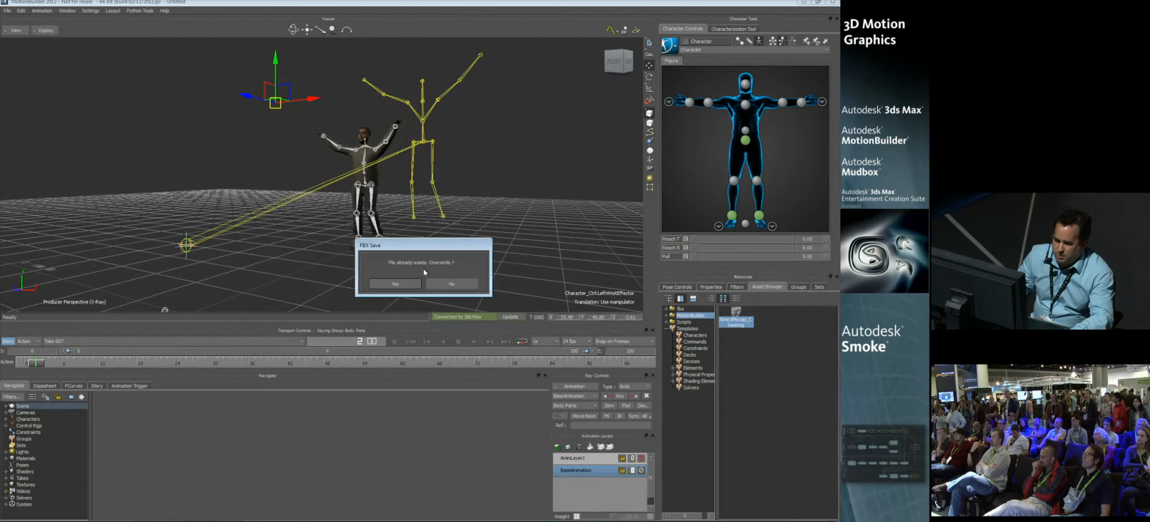
left_click(393, 286)
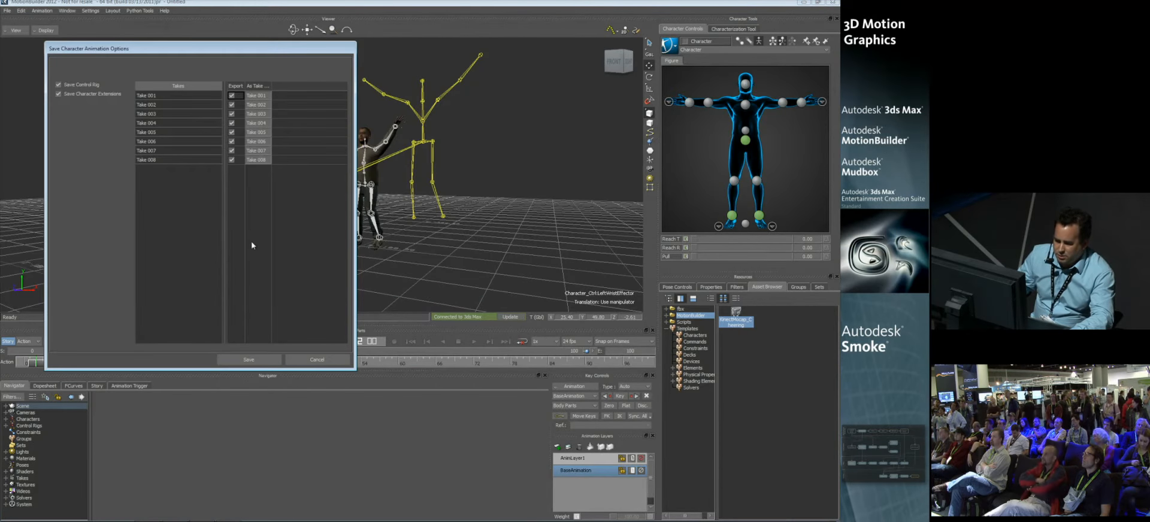
left_click(249, 360)
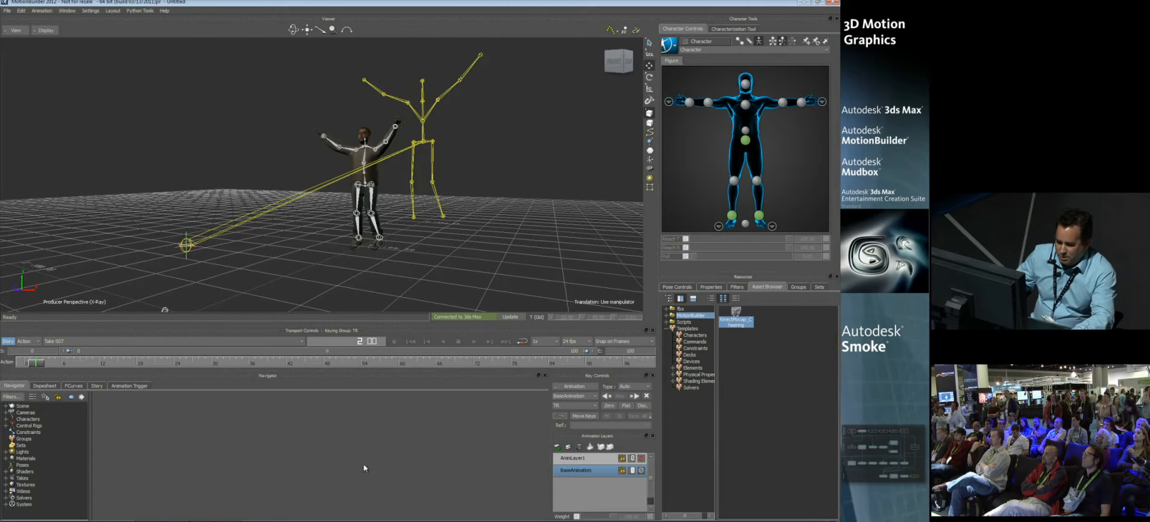
Step: Switch to 3ds Max, where the original CAT-rigged character is open
mouse_move(181, 513)
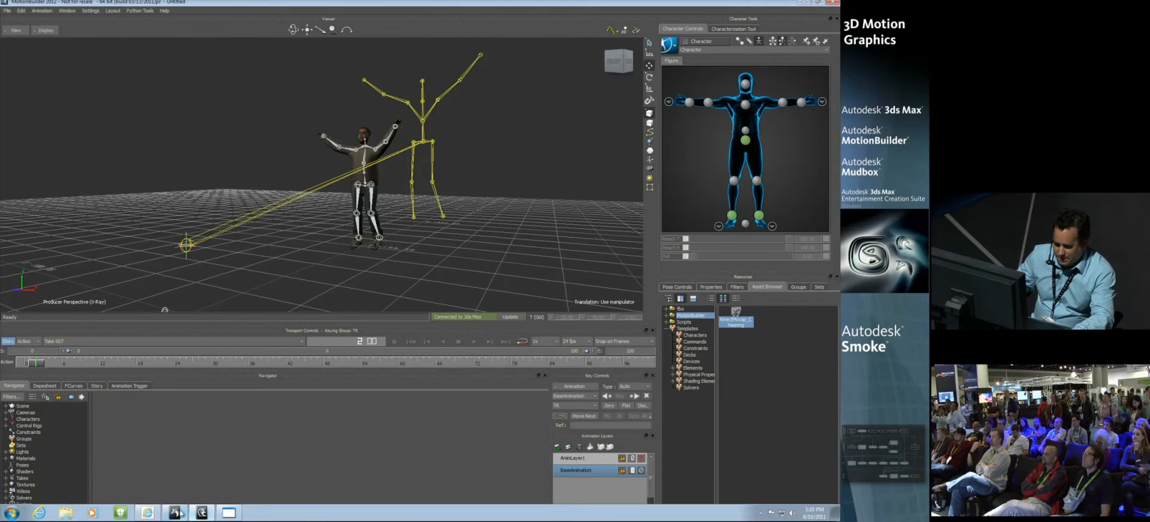
left_click(226, 514)
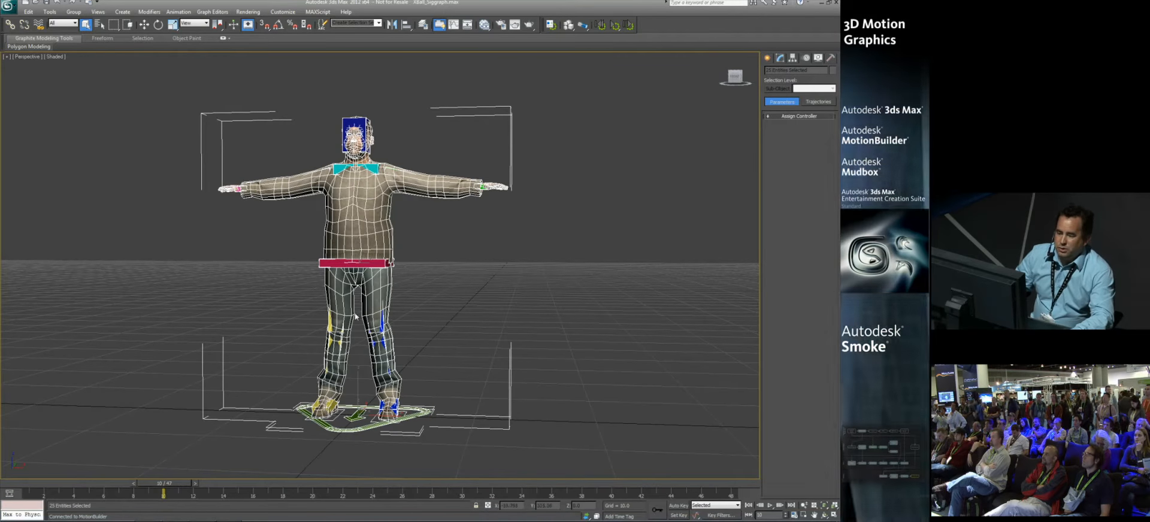
scroll(340, 271, "down", 3)
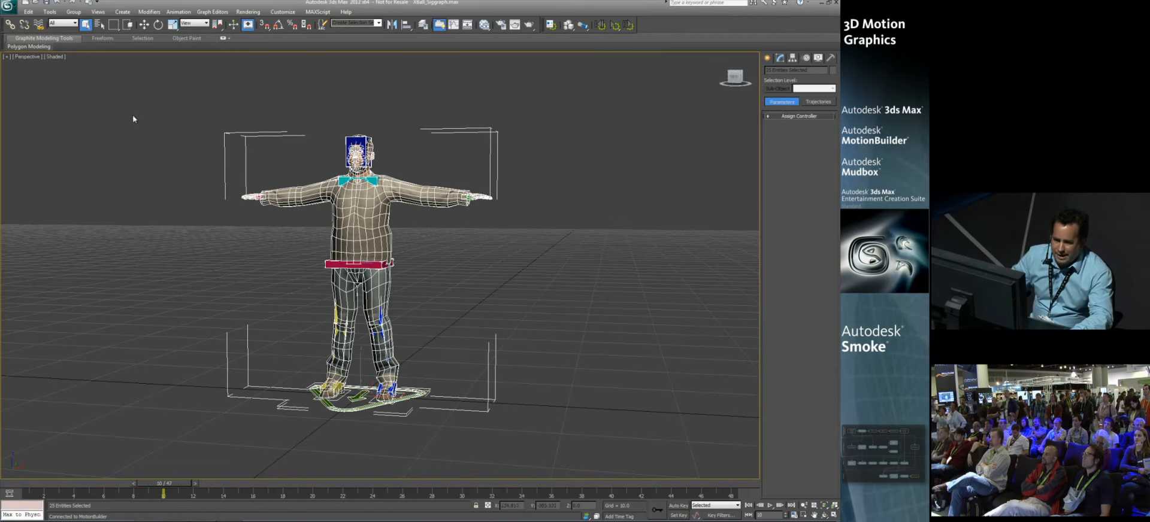
Step: Import FromMotionBuilder.fbx with file content set to Add and Take 008 as the animation take
left_click(8, 6)
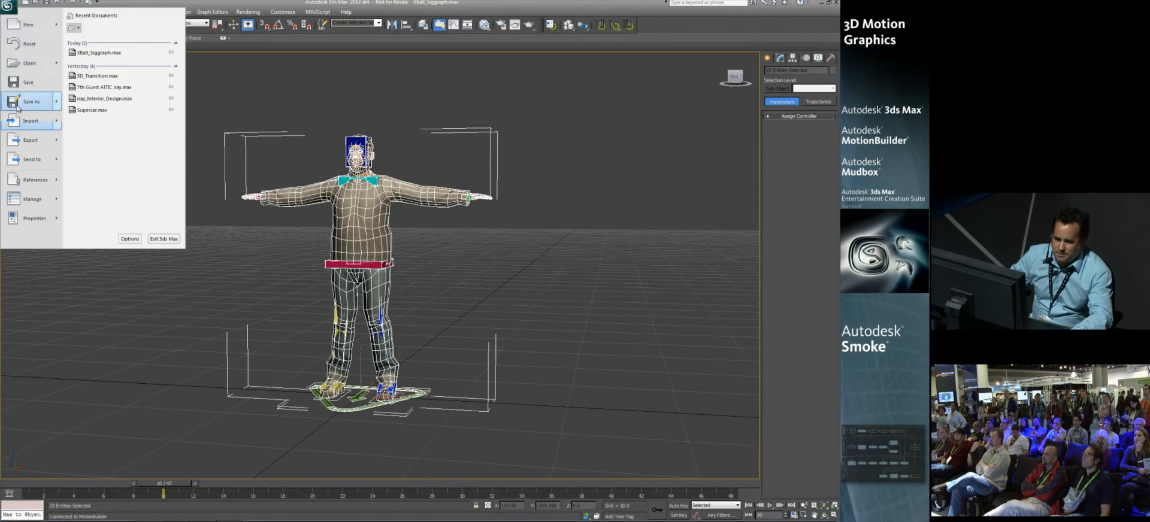
left_click(36, 122)
left_click(117, 159)
left_click(378, 313)
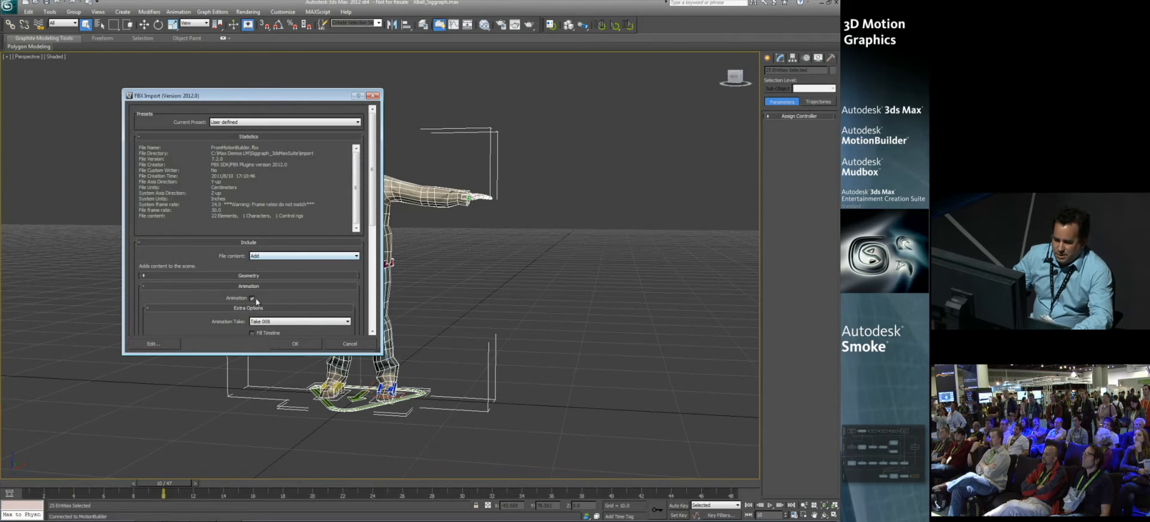
scroll(282, 248, "down", 5)
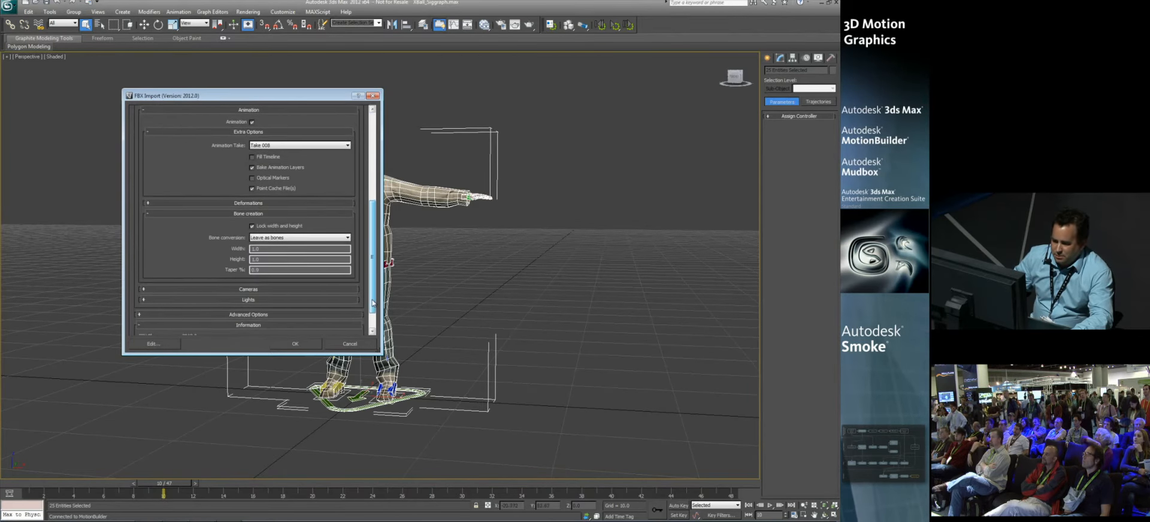
left_click(295, 344)
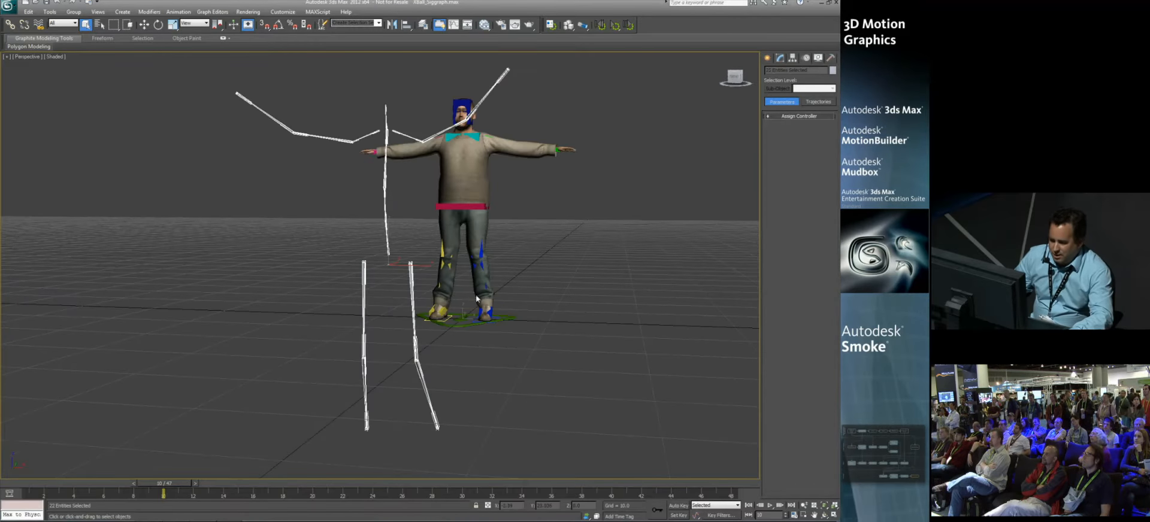
Step: Delete the skeleton imported with Take 008
middle_click_drag(484, 297, 464, 292, "alt")
middle_click_drag(335, 276, 387, 229, "alt")
scroll(387, 229, "down", 3)
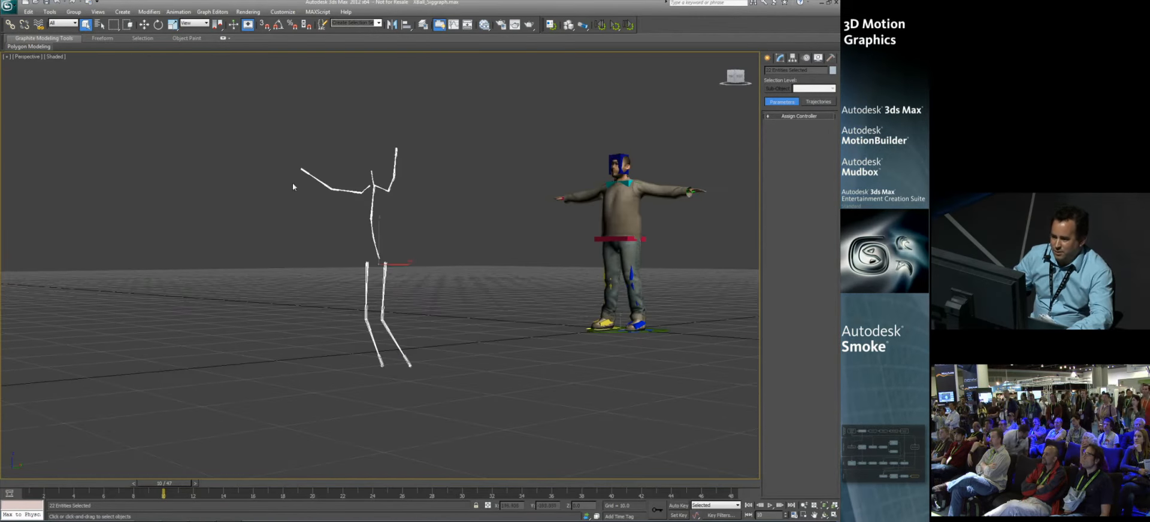
left_click_drag(372, 249, 466, 382)
key("Delete")
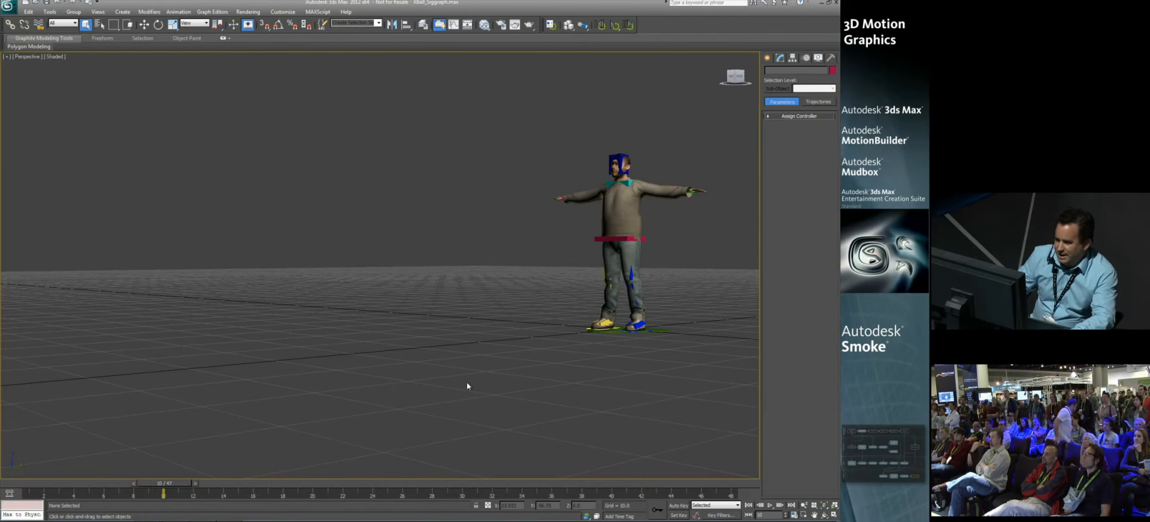
Step: Import FromMotionBuilder.fbx with file content set to Add and Take 007 as the animation take
left_click(9, 6)
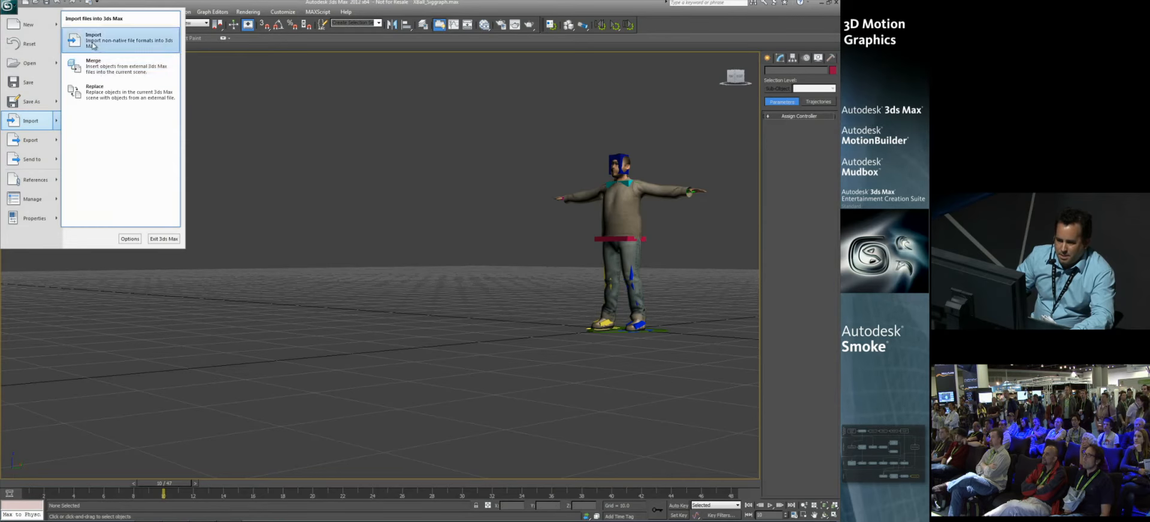
left_click(96, 40)
left_click(118, 159)
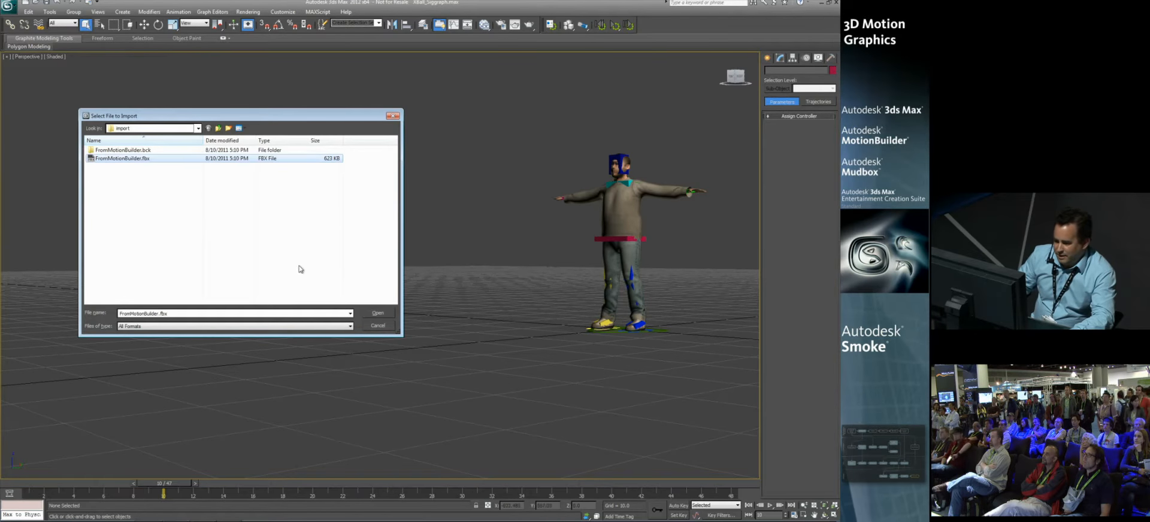
left_click(377, 313)
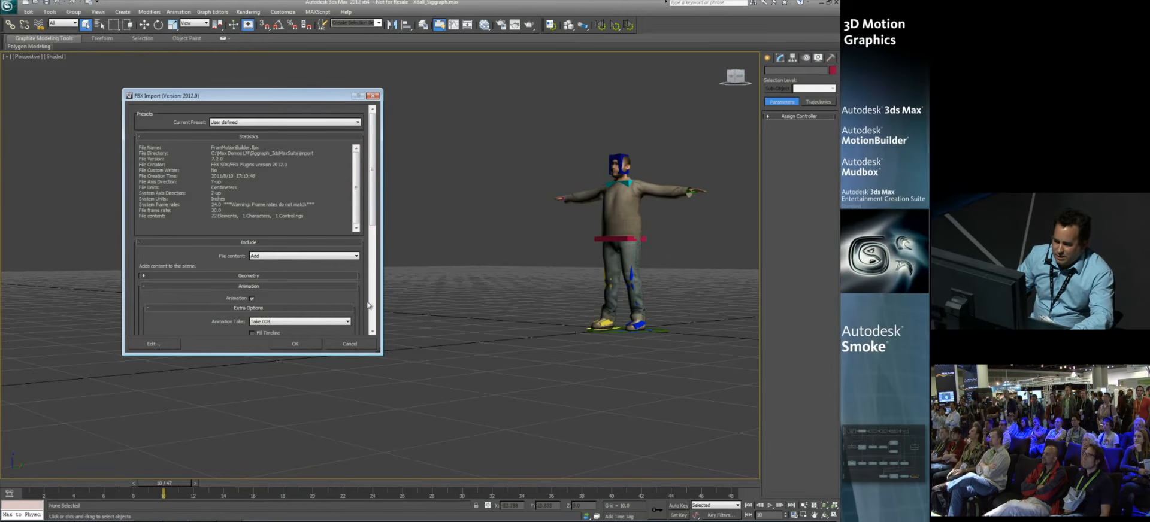
left_click(347, 322)
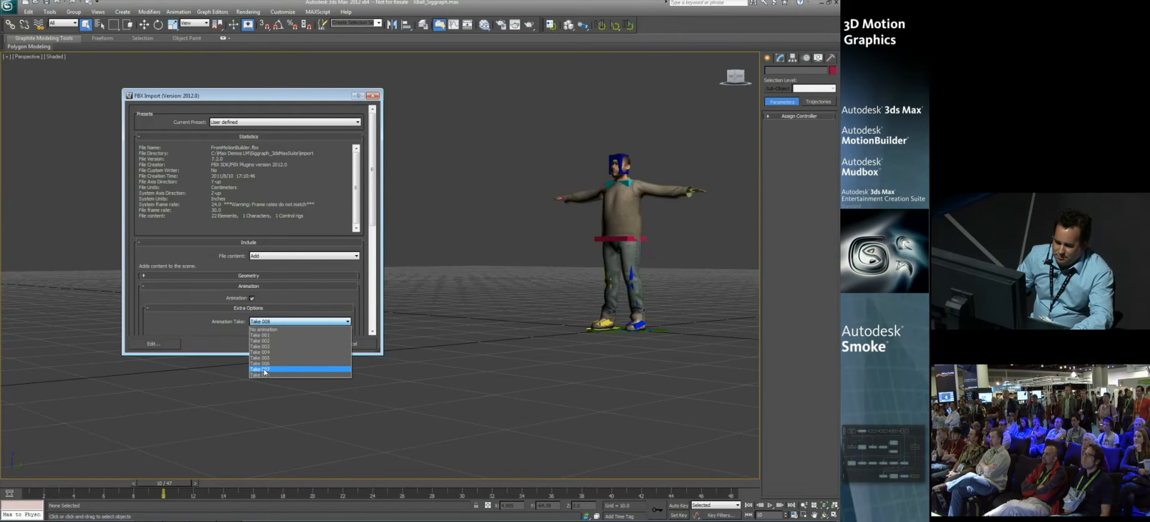
left_click(265, 370)
left_click(319, 344)
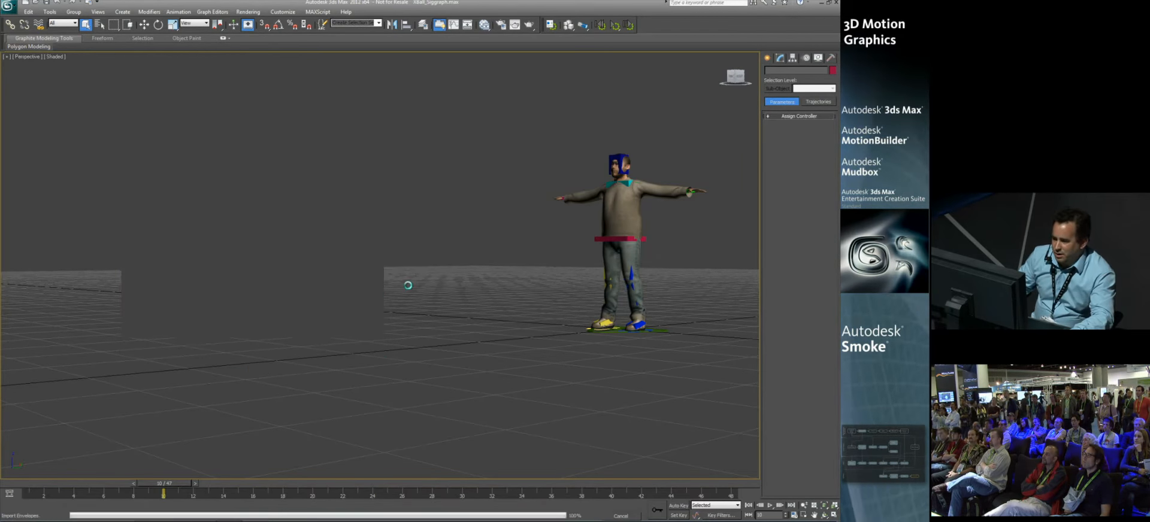
Step: Increase the bone width of the imported skeleton's pelvis so it stands out from the thin skeleton
middle_click_drag(440, 263, 372, 282, "alt")
scroll(388, 232, "down", 5)
left_click(379, 277)
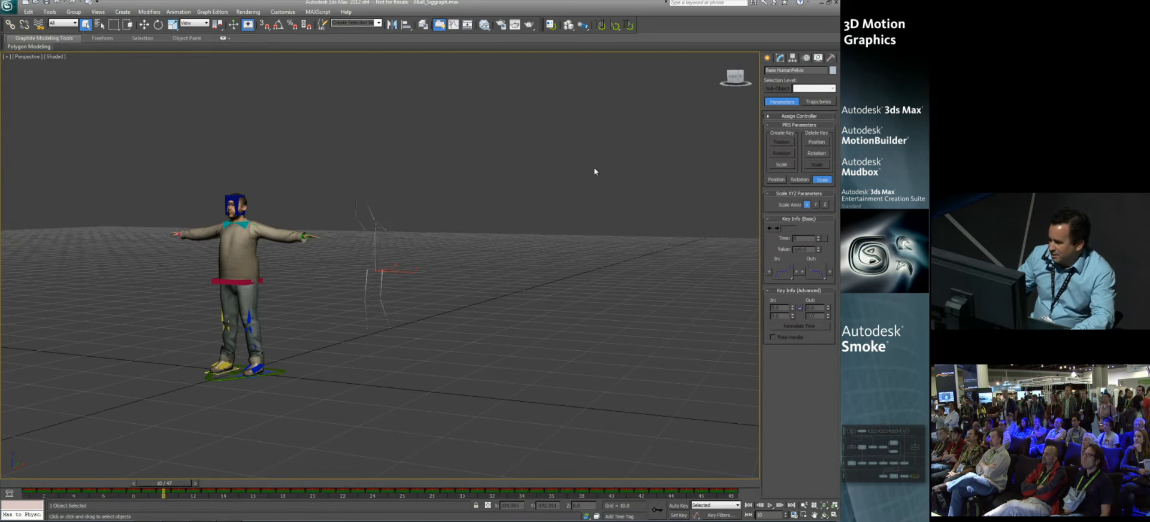
left_click(781, 58)
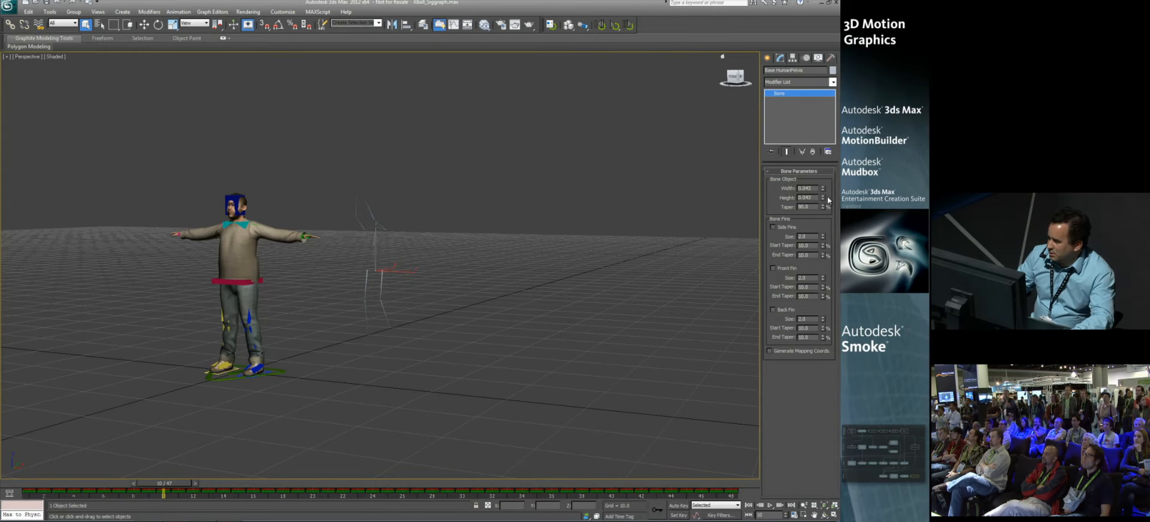
left_click_drag(825, 144, 810, 315)
middle_click_drag(401, 341, 394, 322, "alt")
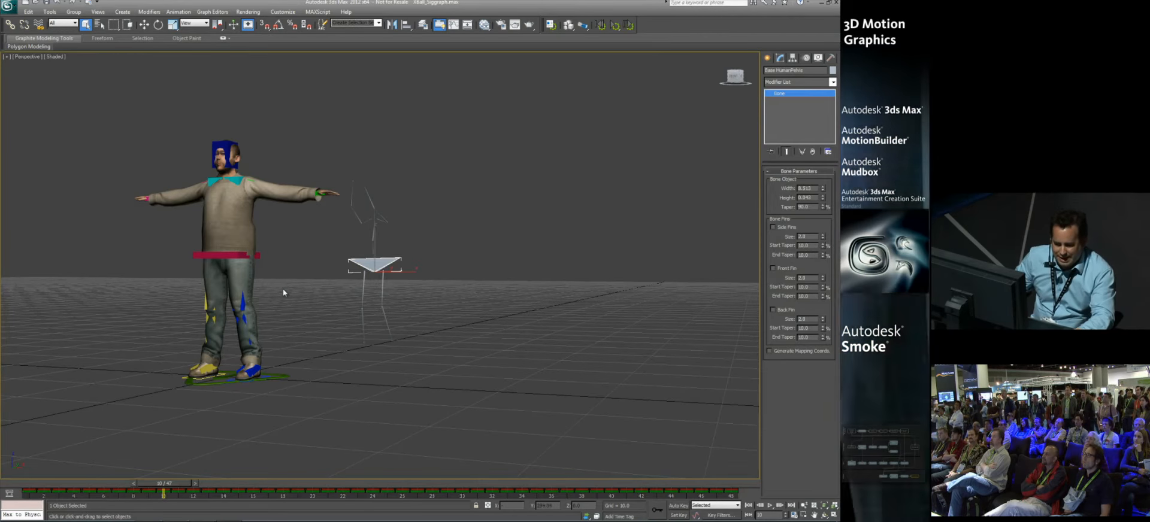
Step: Open CAT Capture Animation for the character rig's pelvis and pick the imported skeleton's pelvis bone as the source object
left_click(221, 254)
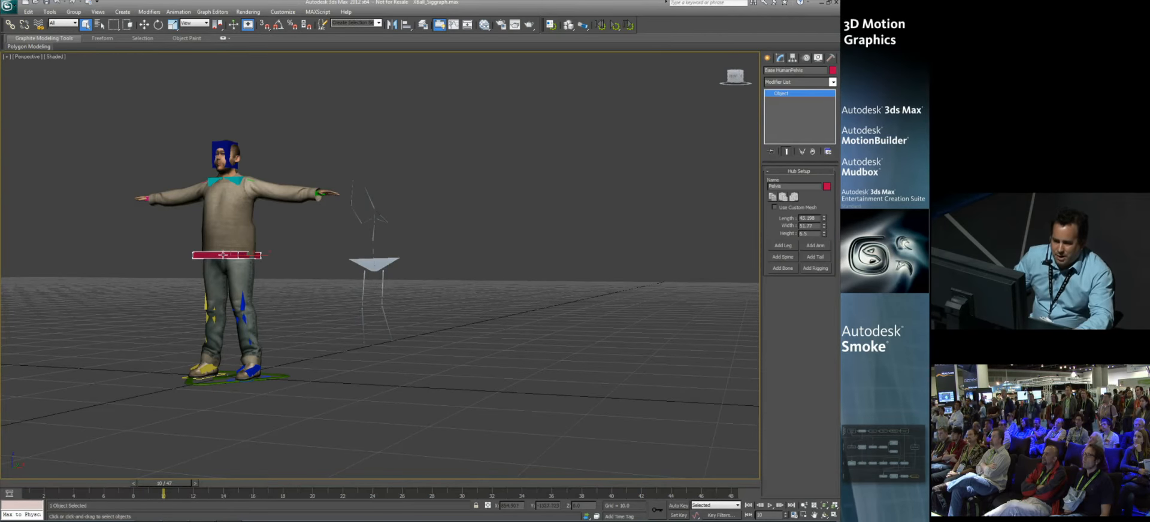
left_click(179, 11)
mouse_move(200, 112)
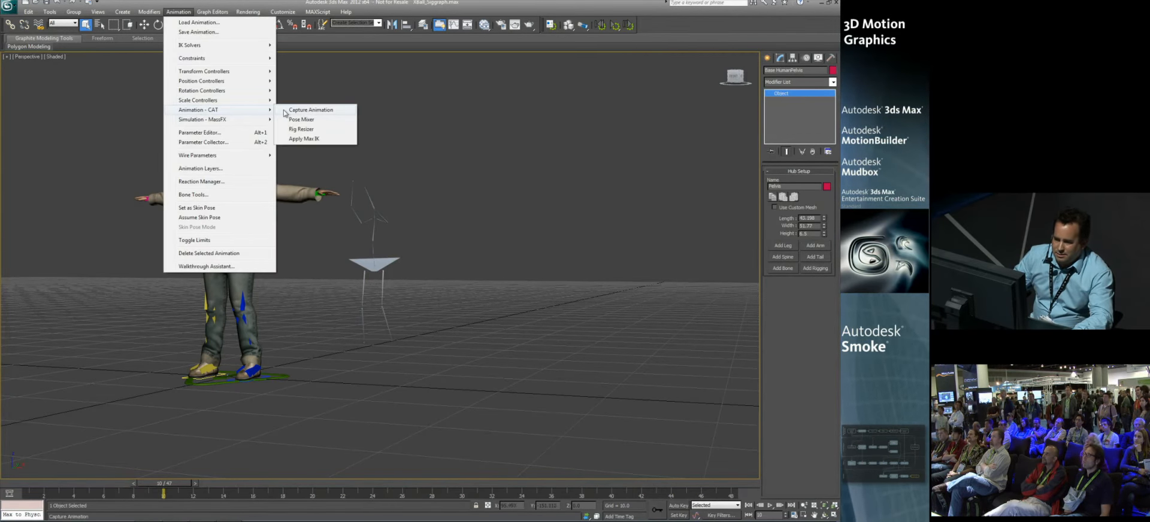
left_click(287, 111)
left_click(181, 111)
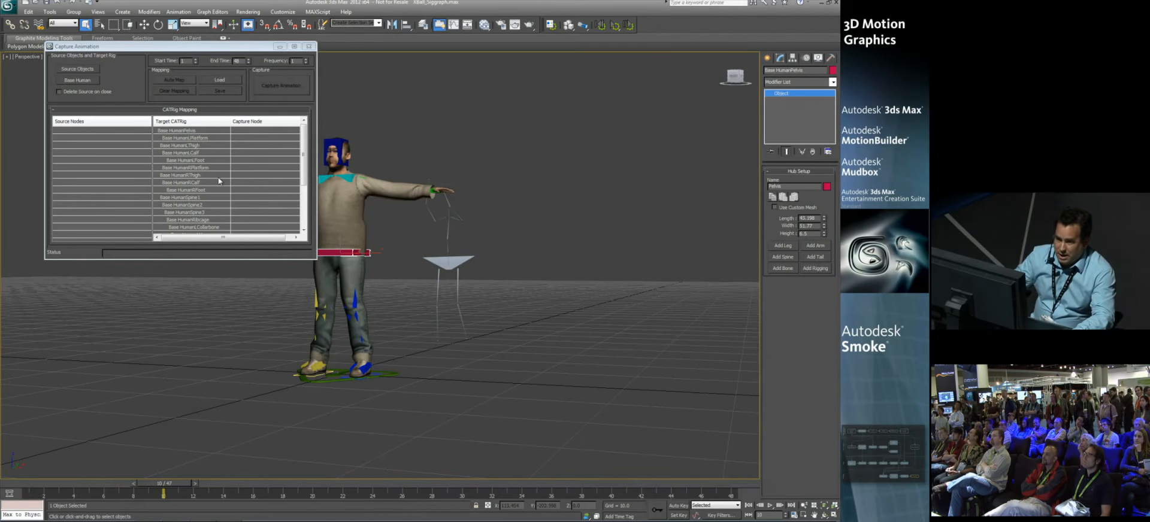
left_click(78, 69)
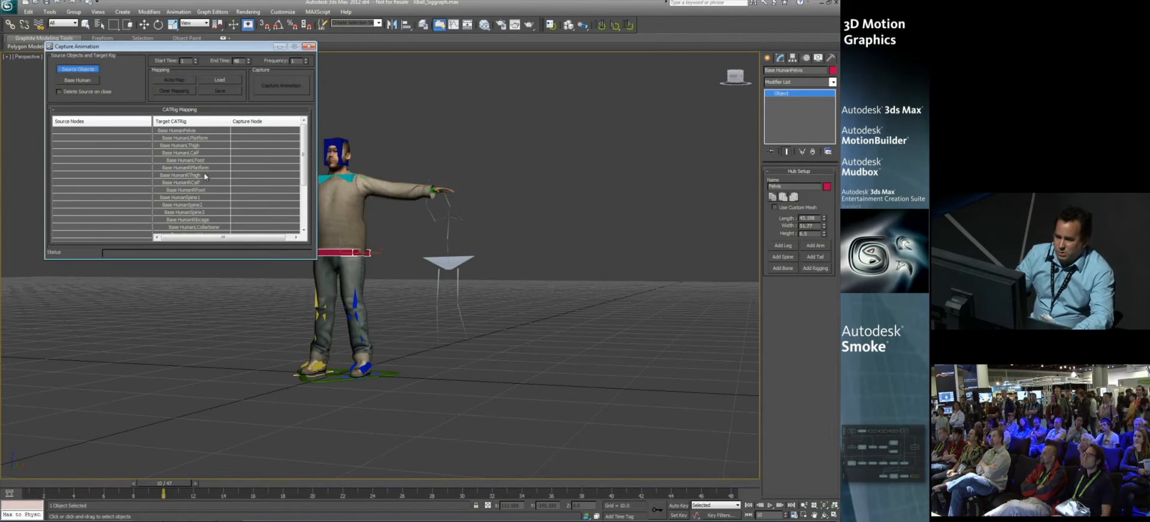
left_click(436, 263)
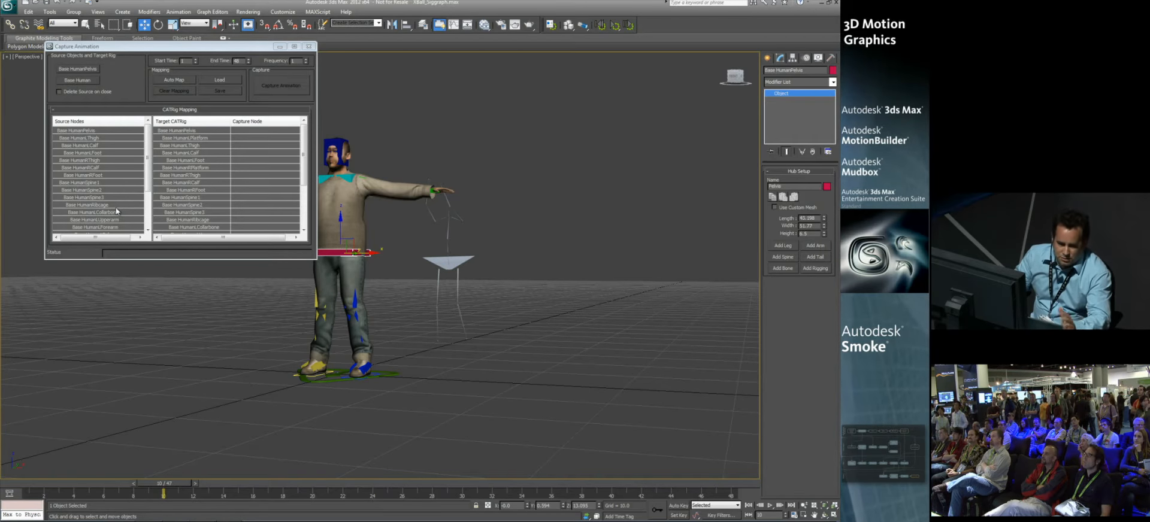
Step: Auto-map the imported bones to the CAT rig and capture their animation onto the character
left_click(180, 80)
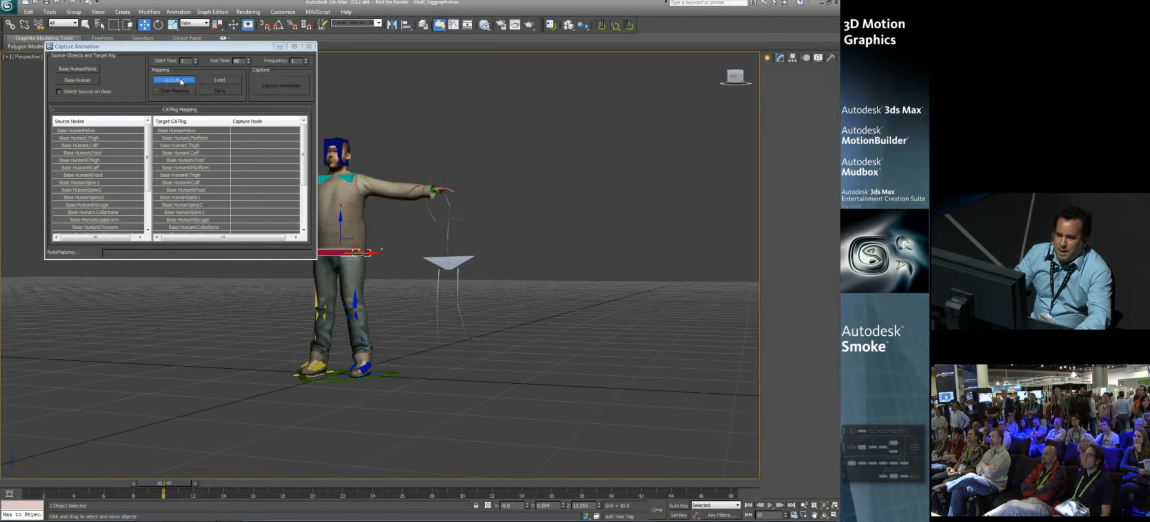
left_click_drag(148, 489, 1, 475)
key("w")
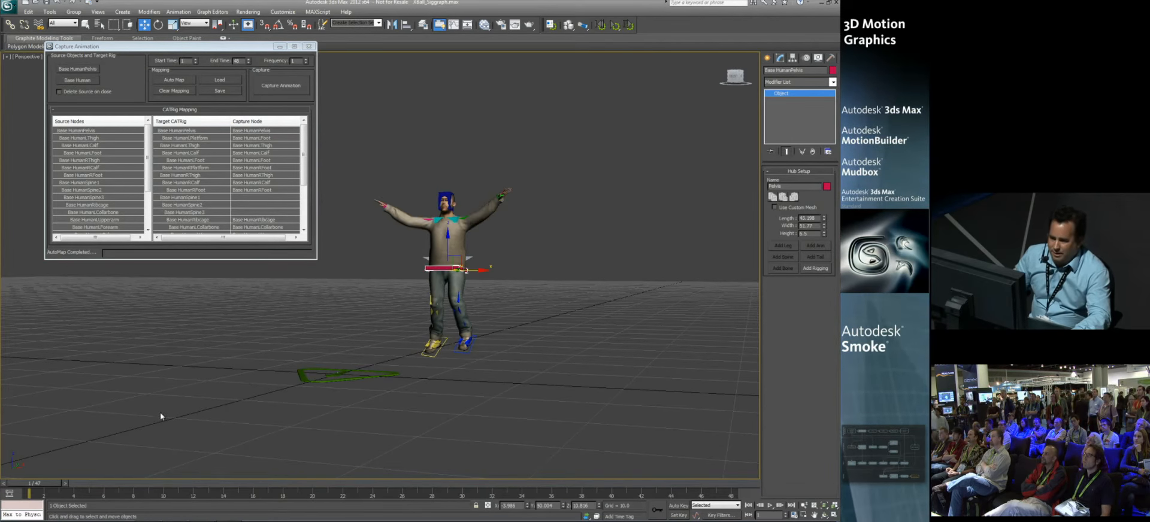
left_click(308, 46)
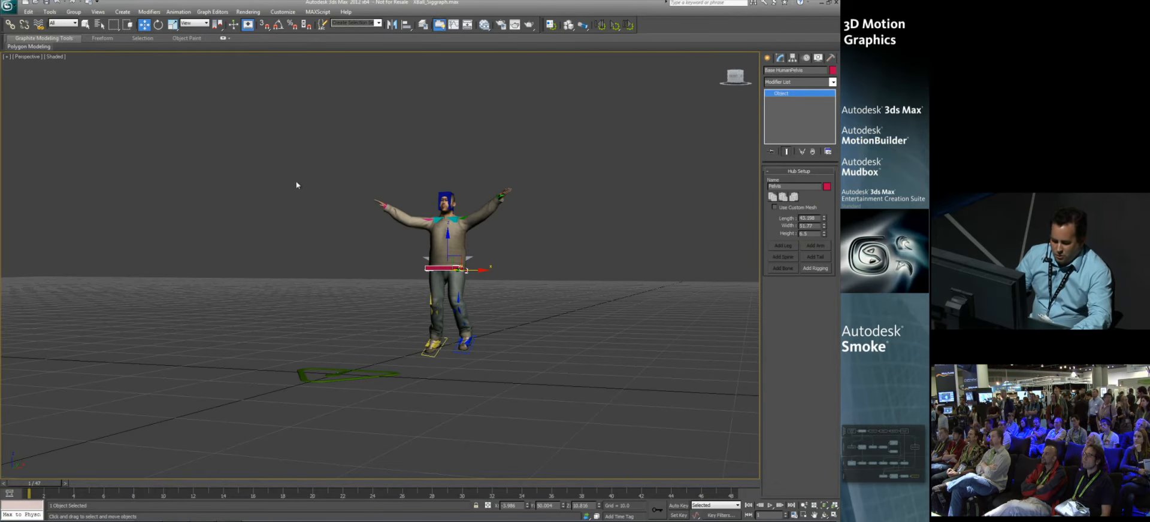
Step: Restore the 07 Crowd Final scene state and scrub the timeline to review the crowd
middle_click_drag(297, 185, 318, 177, "alt")
right_click(329, 165)
mouse_move(366, 144)
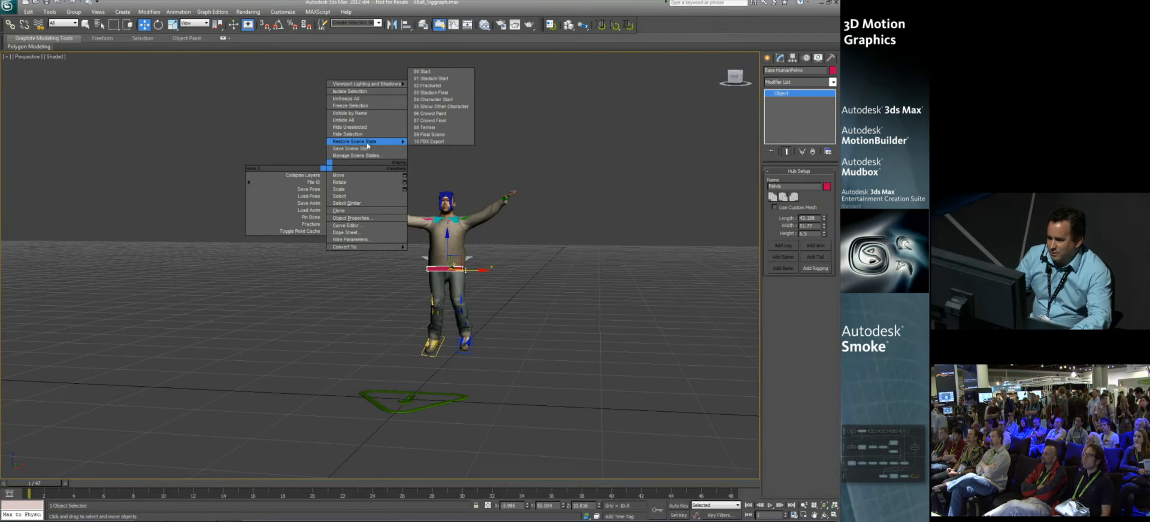
left_click(431, 121)
middle_click_drag(372, 288, 386, 362, "alt")
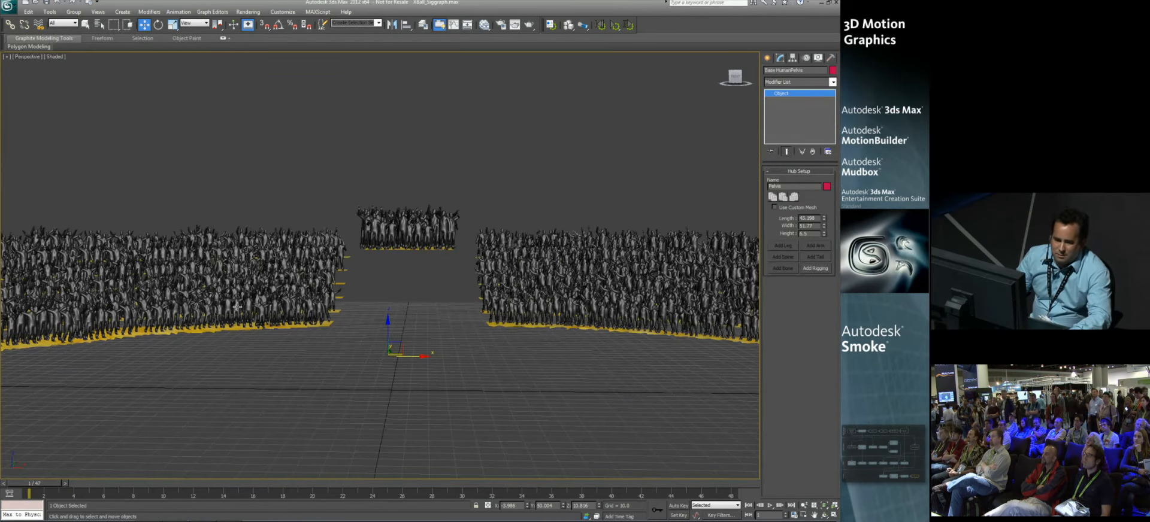
mouse_move(49, 483)
left_mouse_down()
mouse_move(681, 473)
mouse_move(27, 479)
left_mouse_up()
key("w")
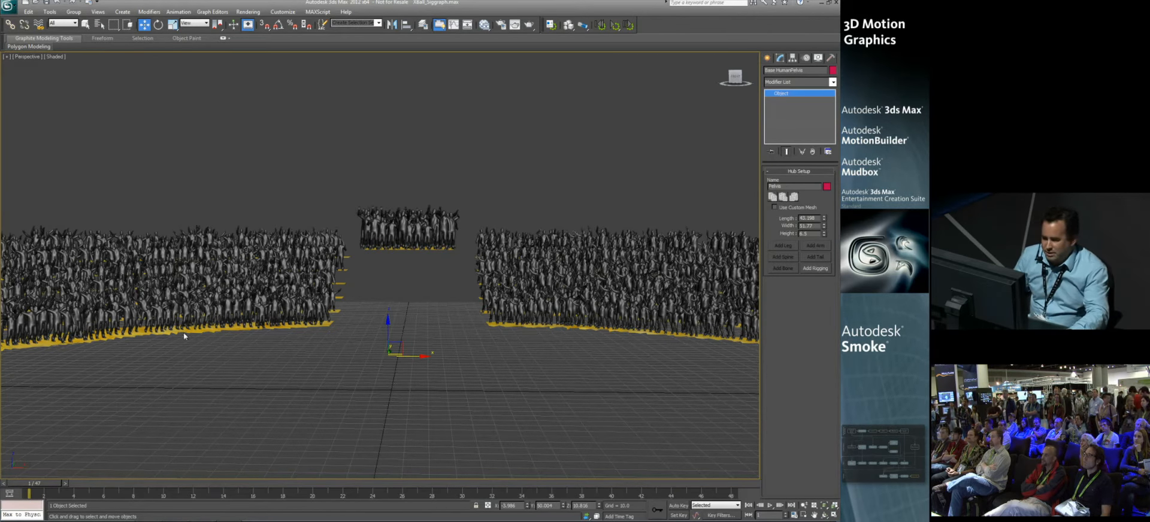
Step: Restore the 08 Terrain scene state and select the terrain mesh
middle_click_drag(297, 276, 311, 280, "alt")
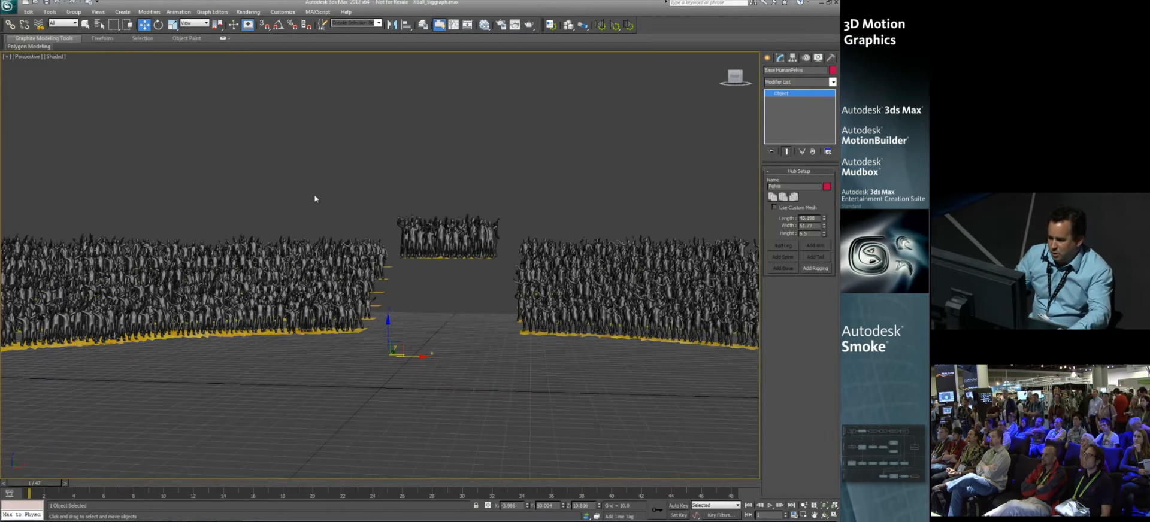
right_click(376, 161)
mouse_move(413, 138)
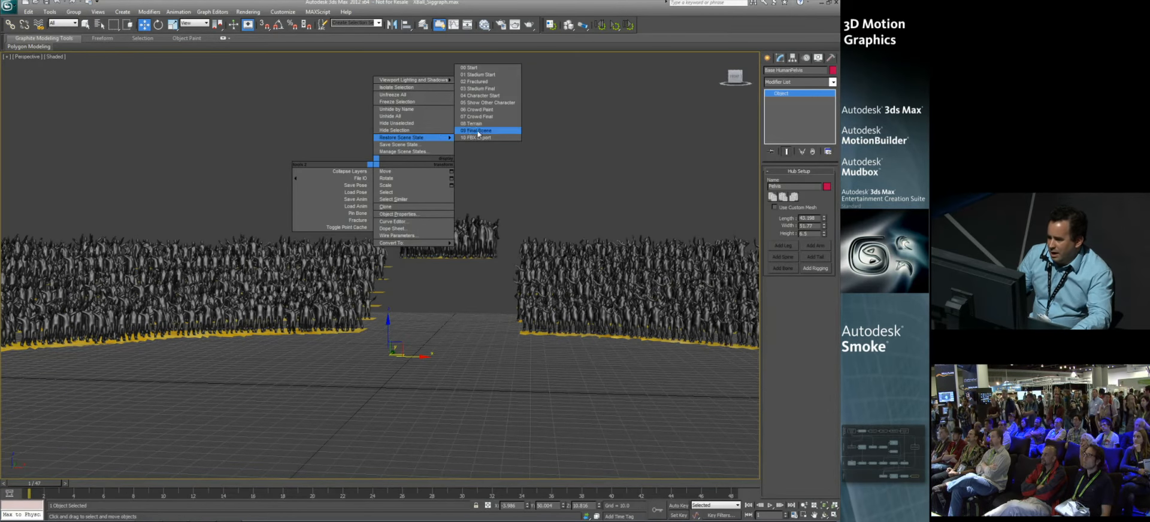
left_click(479, 131)
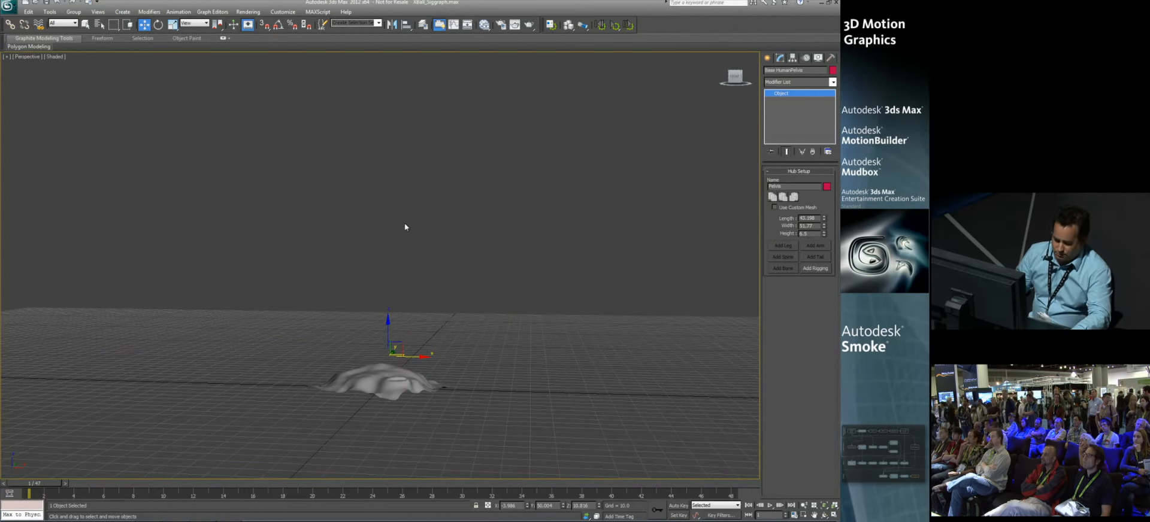
left_click(375, 379)
middle_click_drag(354, 333, 387, 225, "alt")
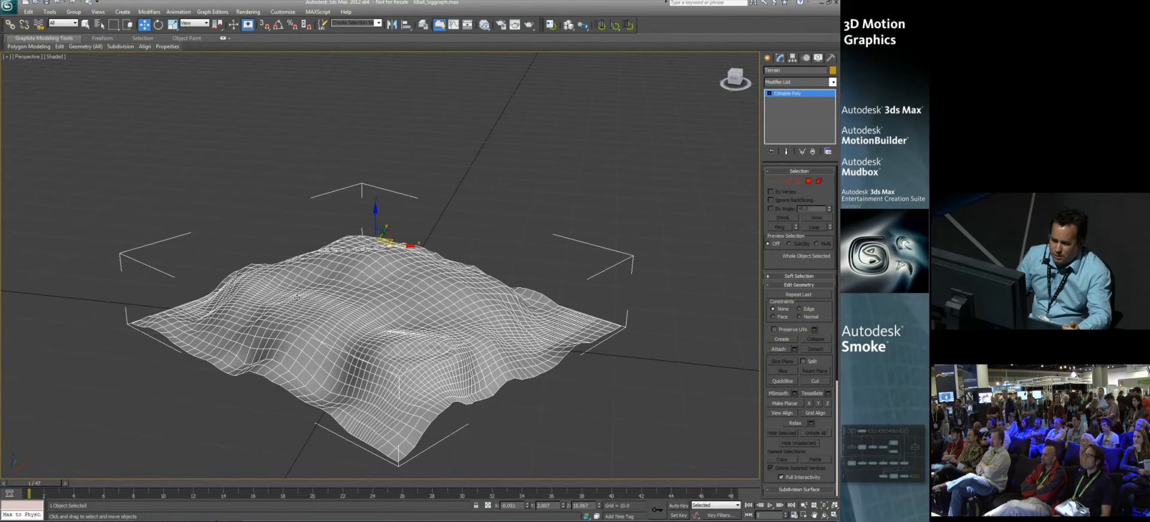
Step: Send the selected terrain to Mudbox, adding it to the current Mudbox scene
left_click(8, 6)
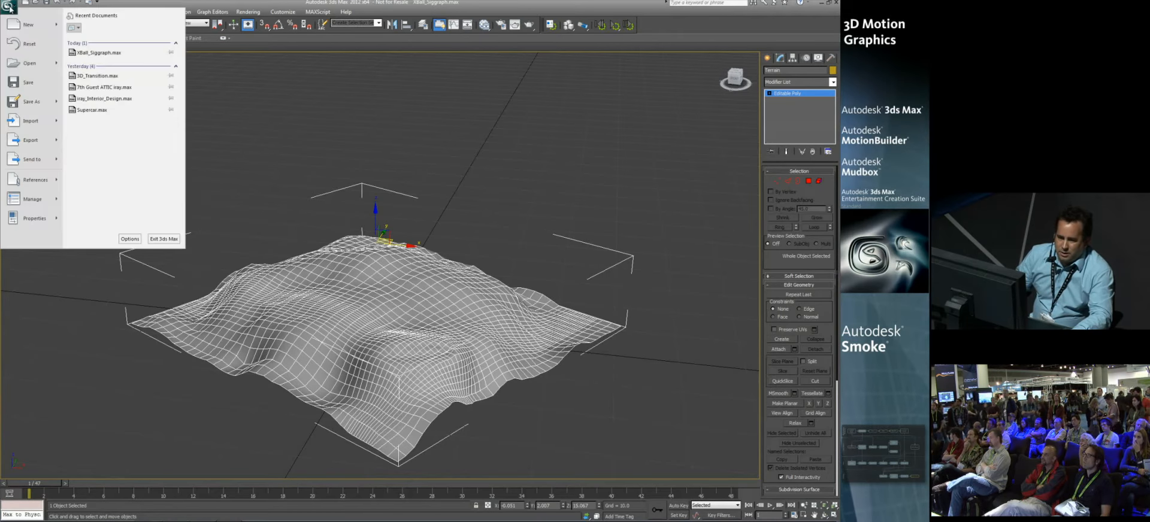
mouse_move(33, 158)
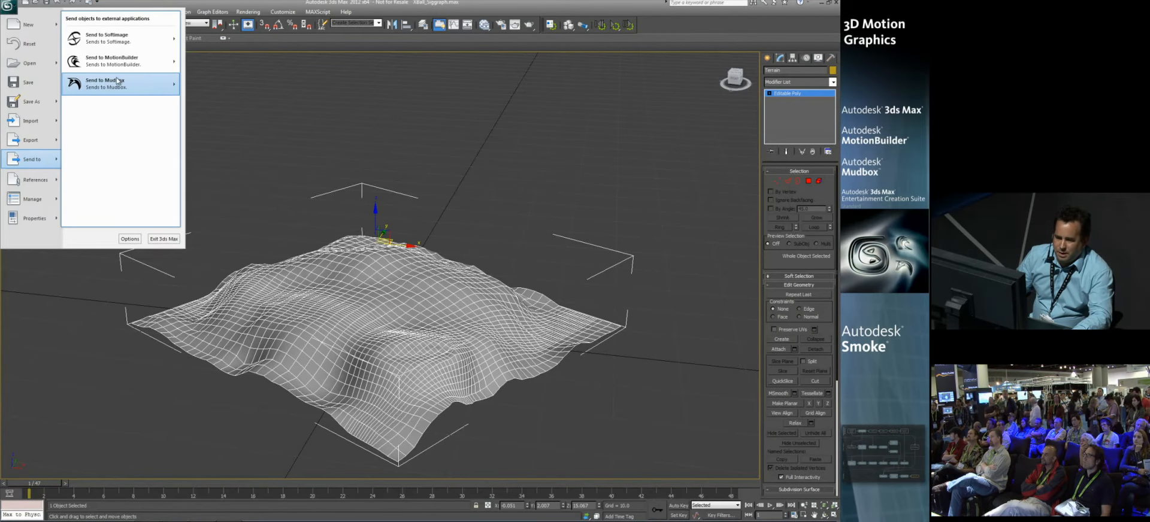
mouse_move(123, 84)
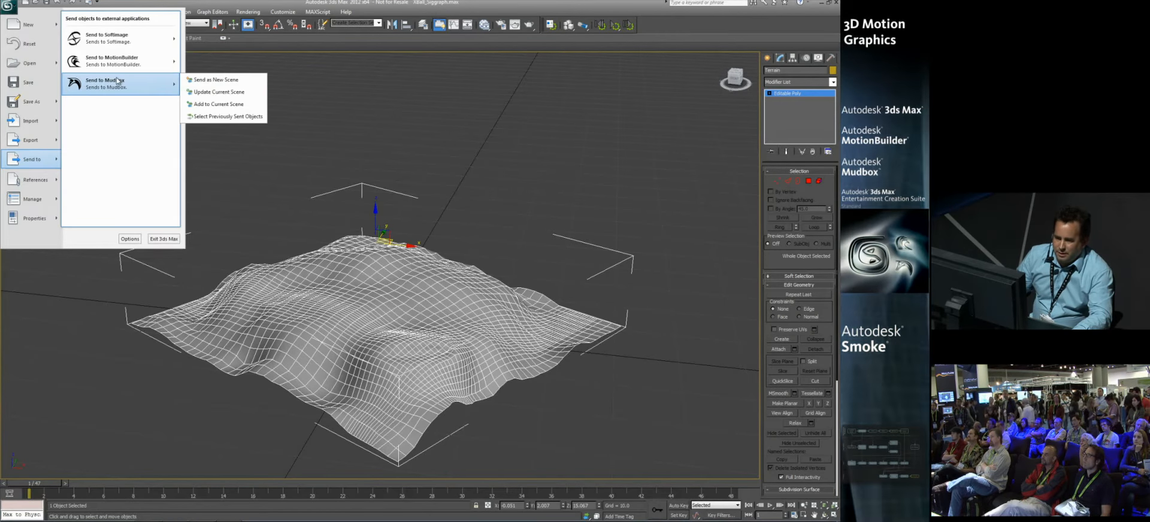
left_click(210, 104)
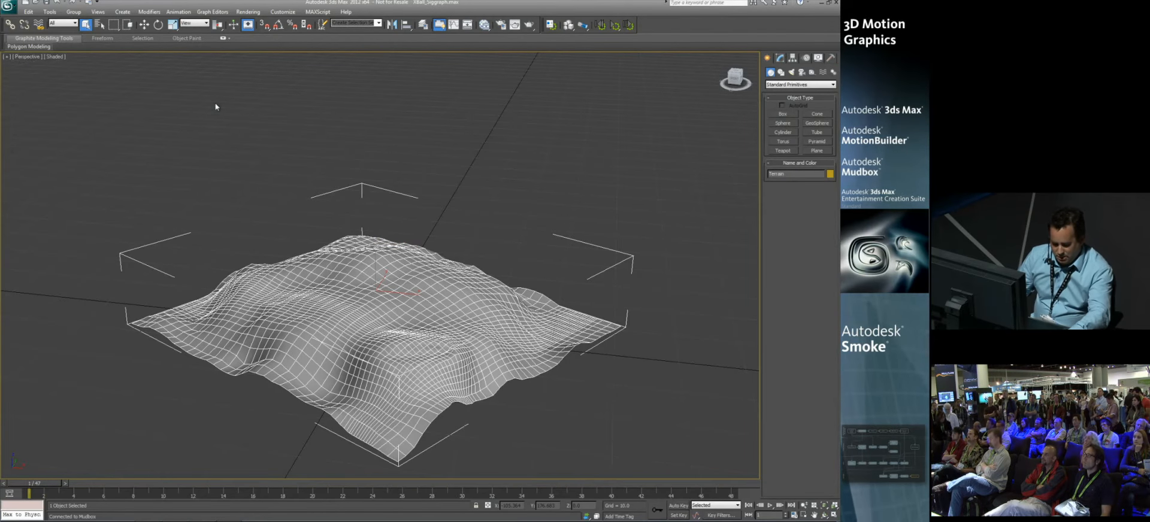
Step: Switch to Mudbox, hide the Terrain mesh sent from 3ds Max and show the detailed Terrain_Render mesh
left_click(201, 513)
left_click(174, 512)
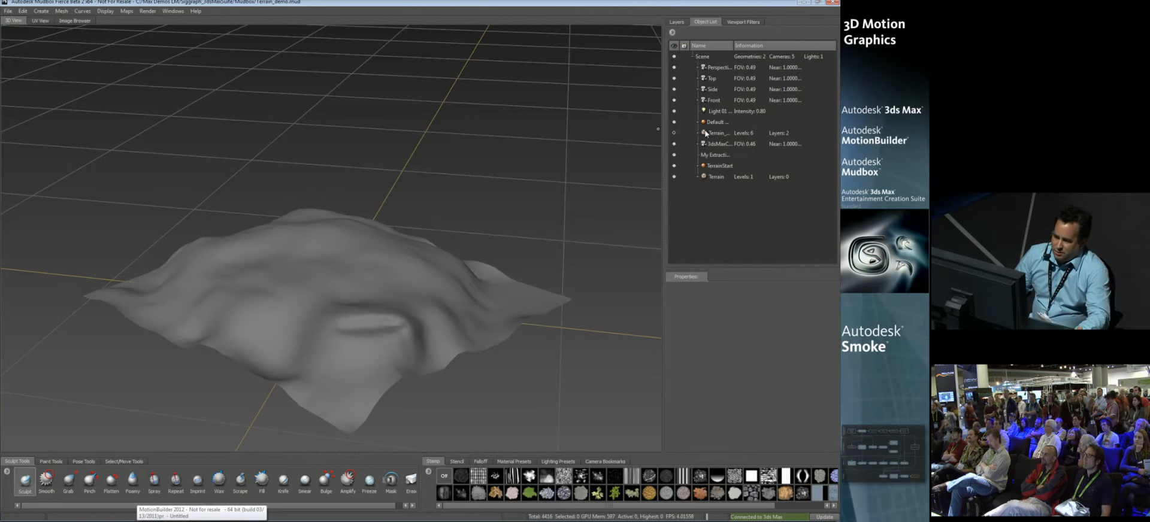
left_click(675, 176)
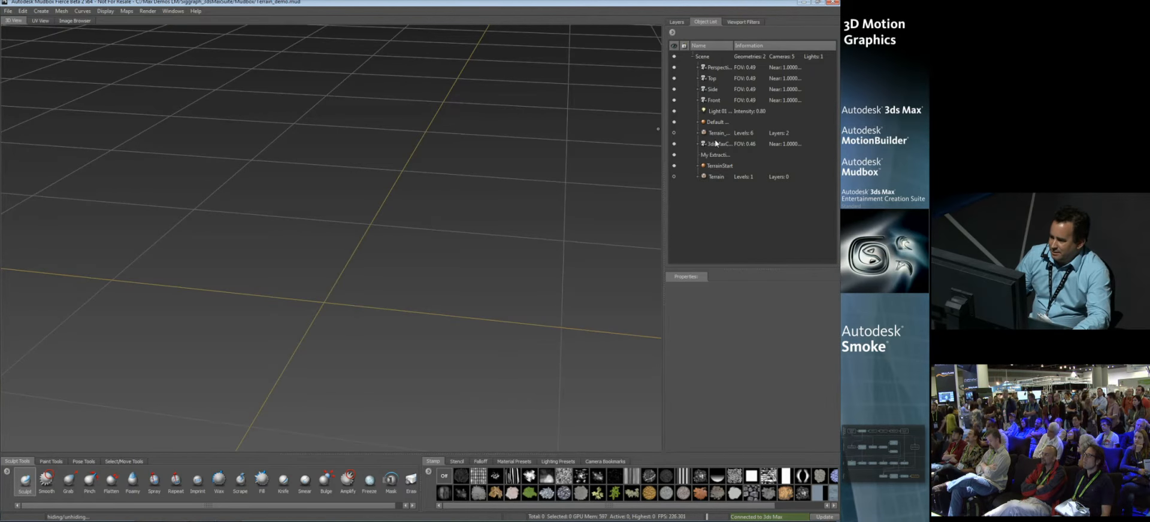
left_click(674, 133)
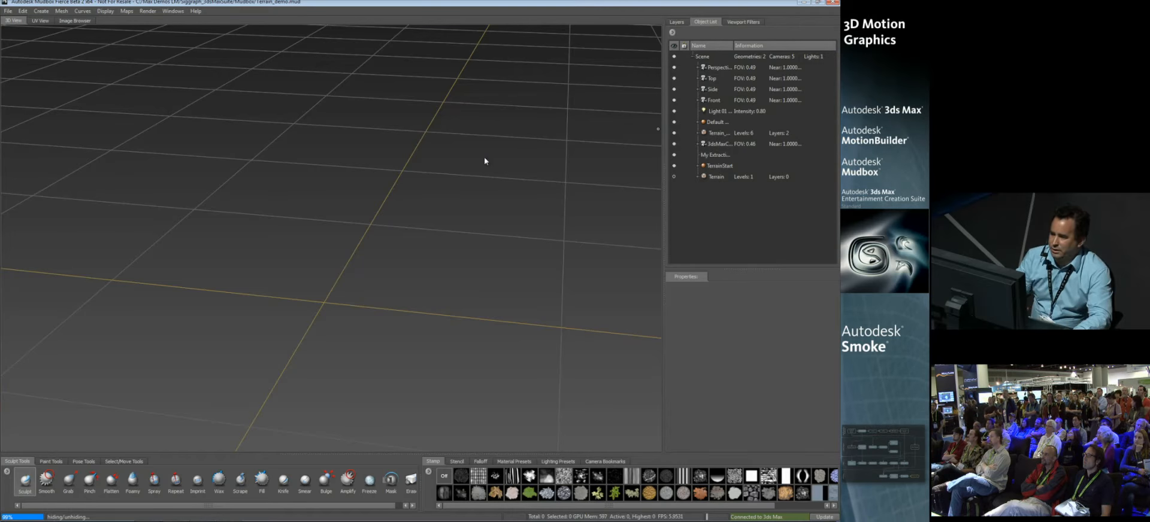
Step: Turn on the Surface and RocksDetails sculpt layers of Terrain_Render
left_click(677, 22)
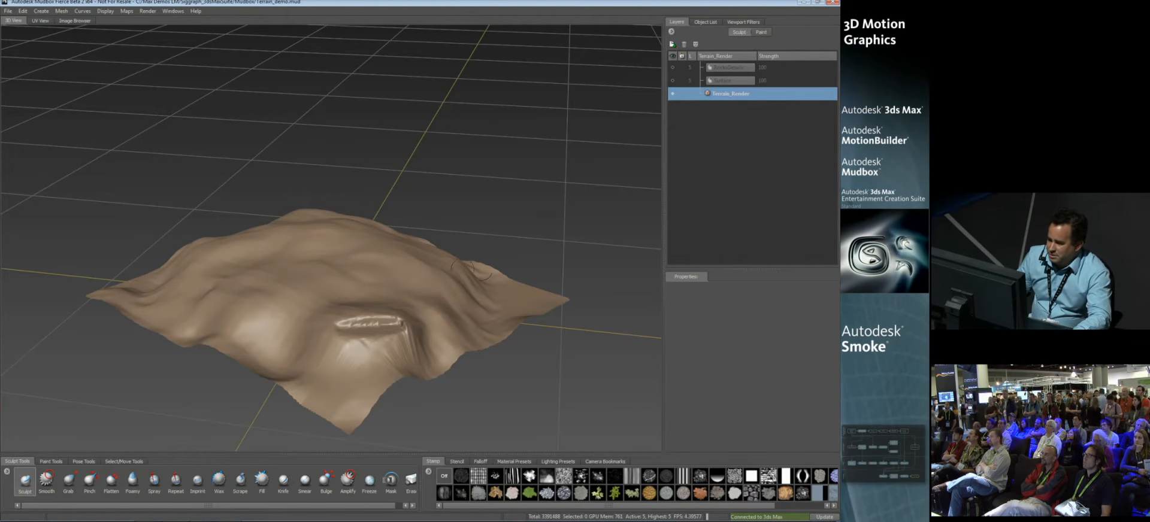
left_click(672, 80)
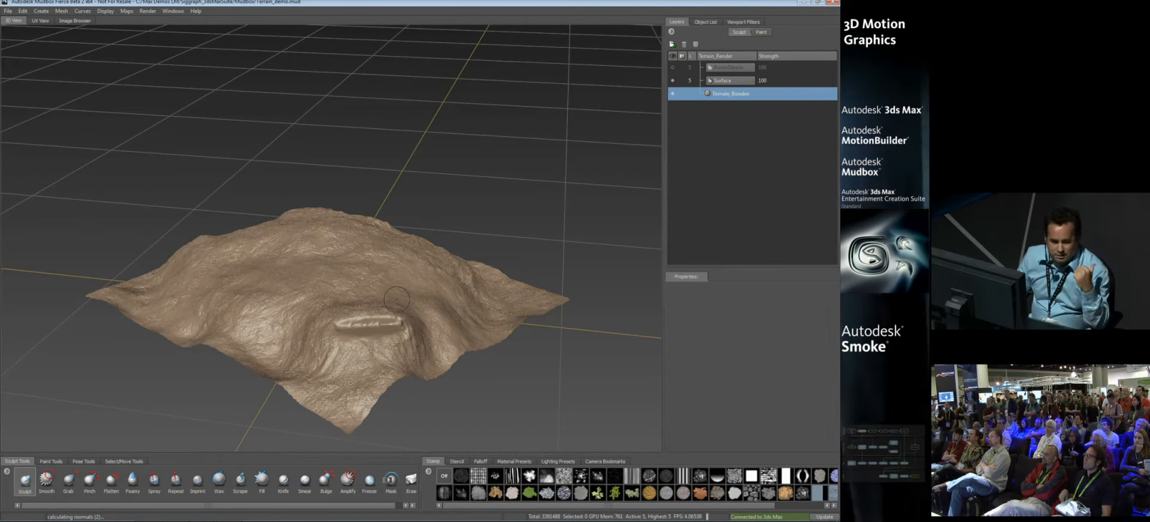
left_click(672, 67)
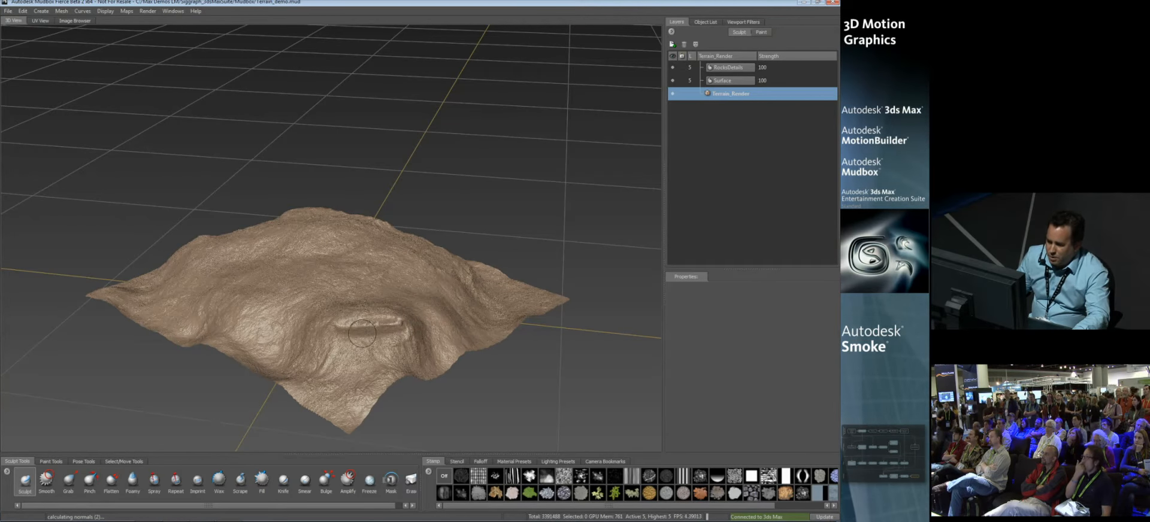
Step: Turn on the Rocks, Cracks and Dirt diffuse paint layers of the terrain
left_click(762, 33)
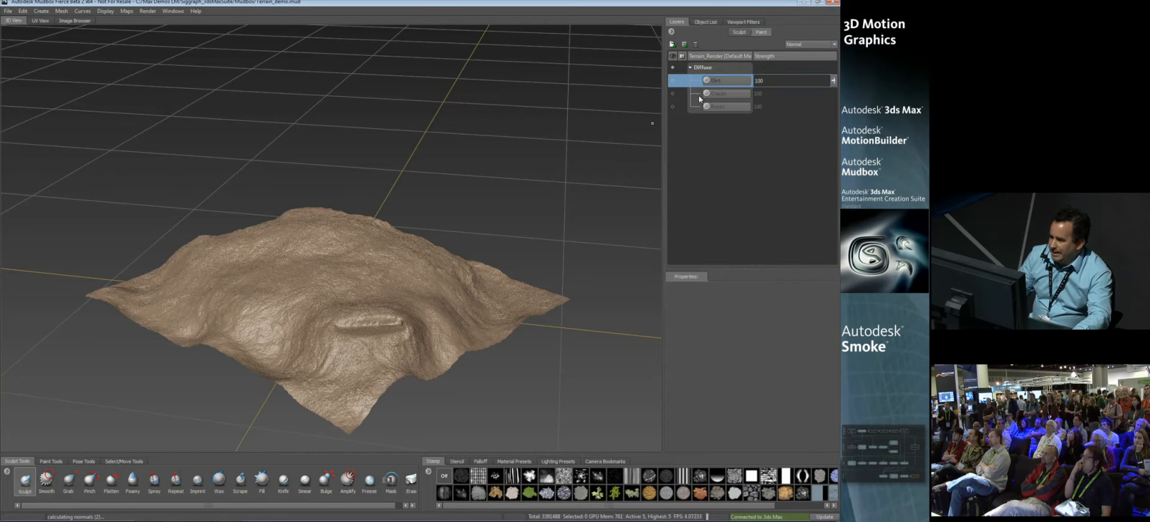
left_click(674, 107)
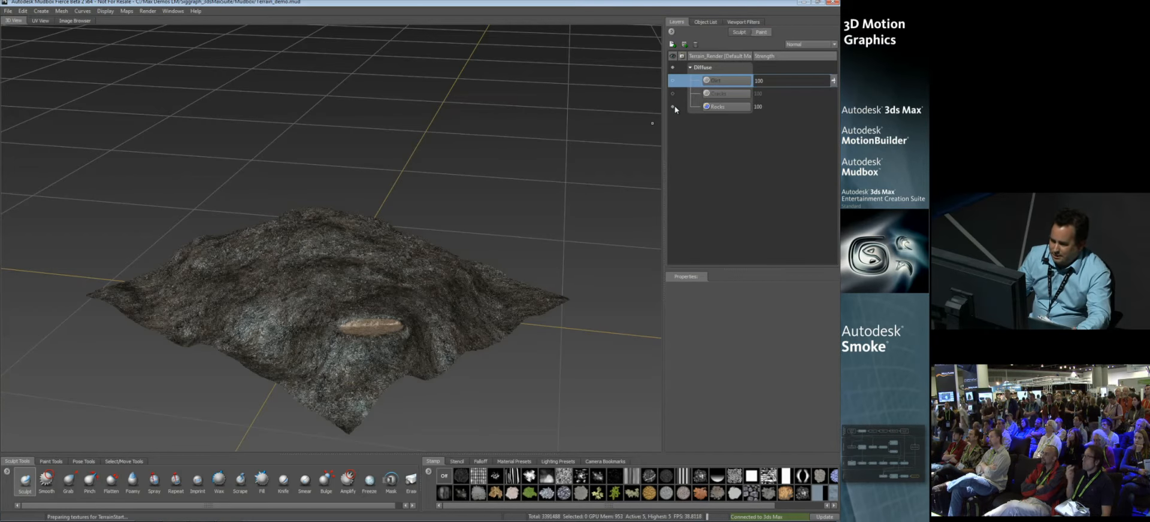
left_click(673, 94)
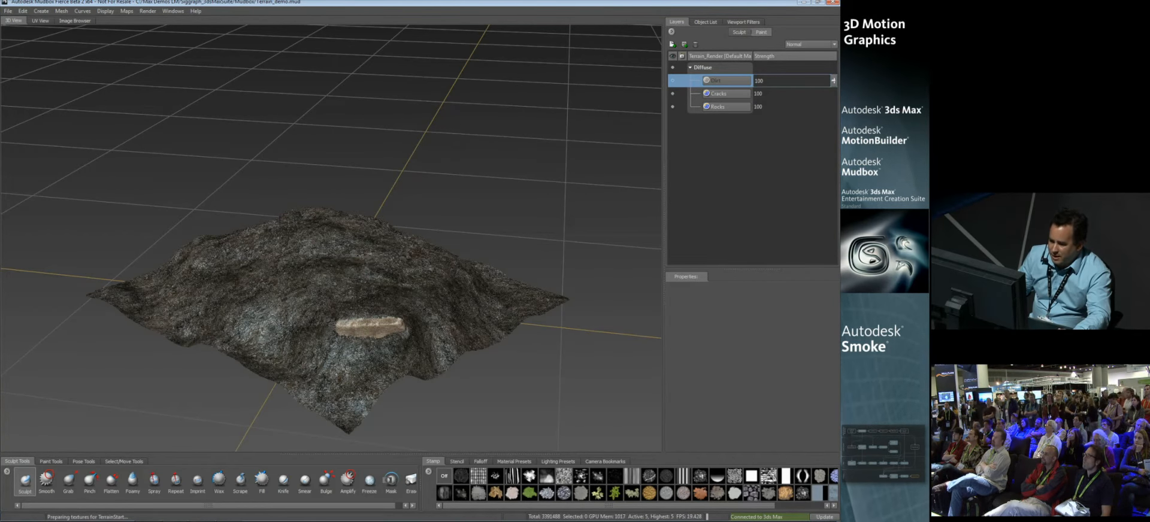
left_click(673, 81)
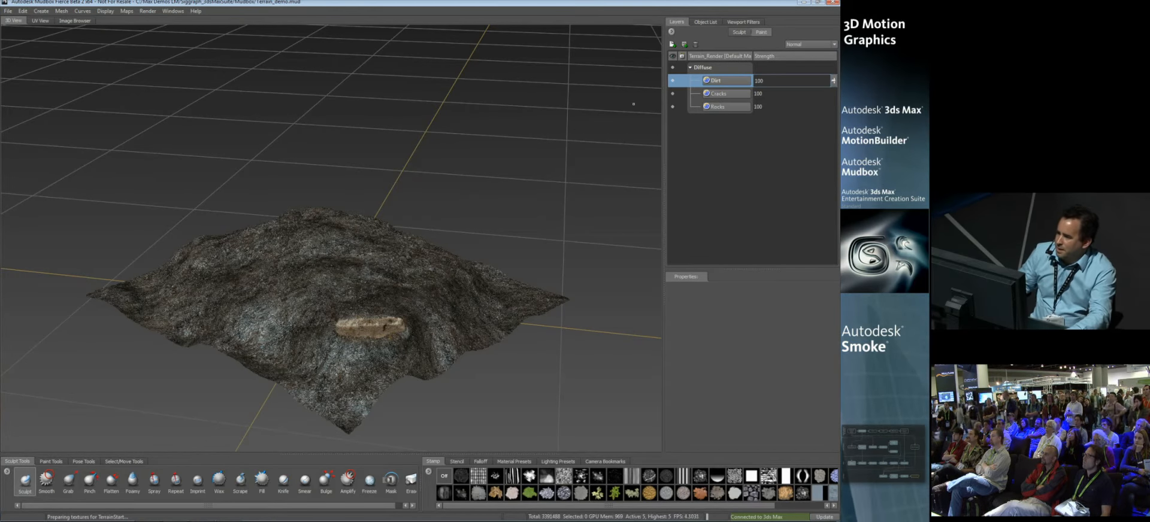
Step: Look over the export commands for the Dirt paint layer and the Export All Paint Layers options, without exporting anything
right_click(728, 81)
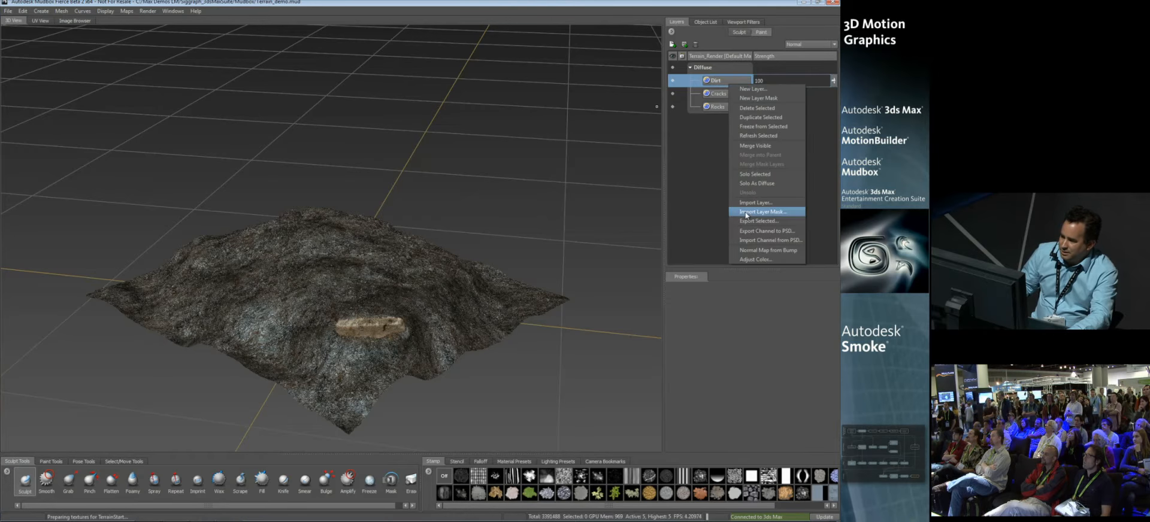
left_click(786, 234)
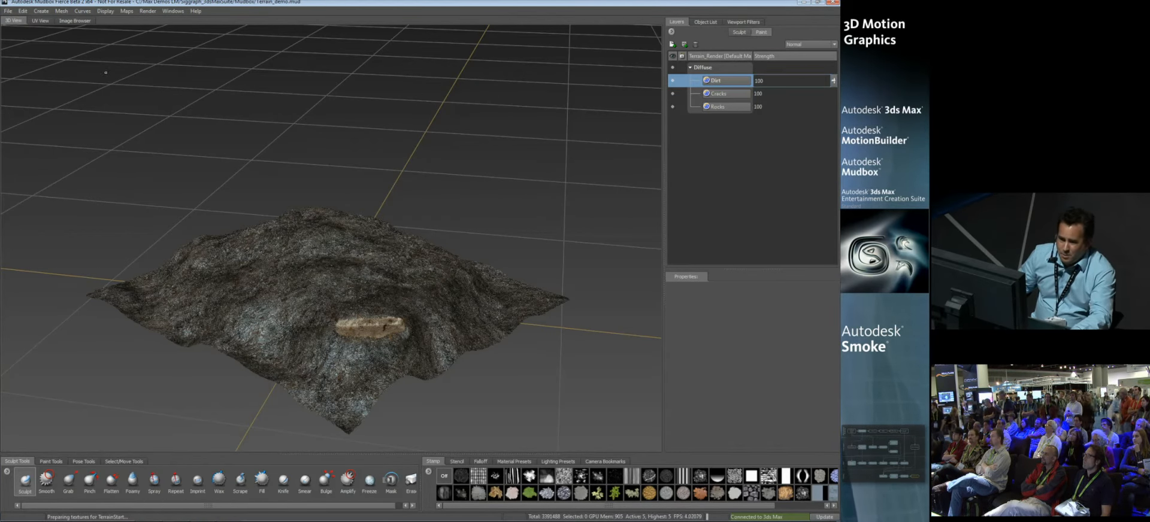
left_click(8, 11)
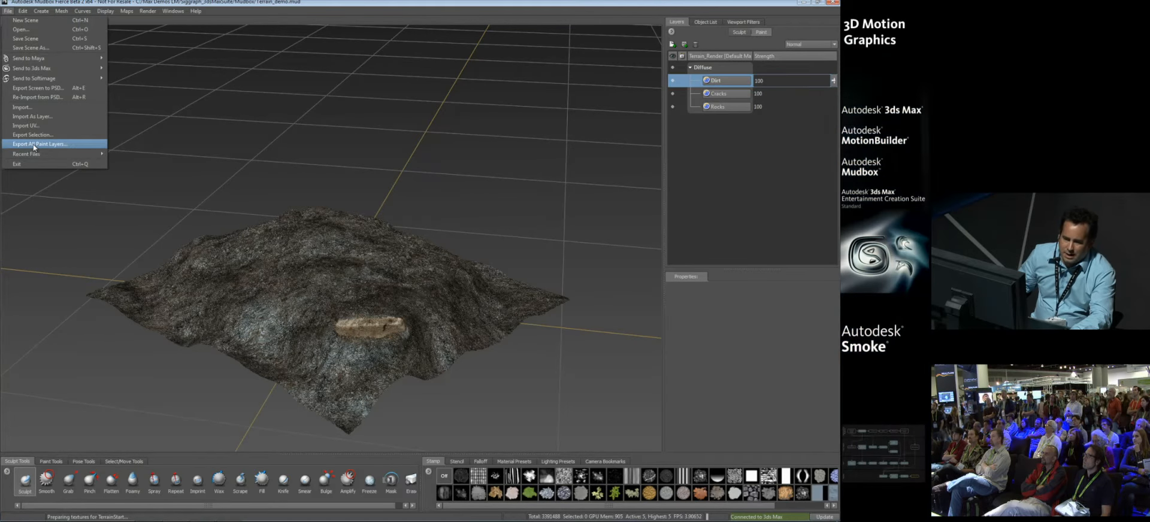
left_click(34, 144)
left_click_drag(365, 177, 303, 149)
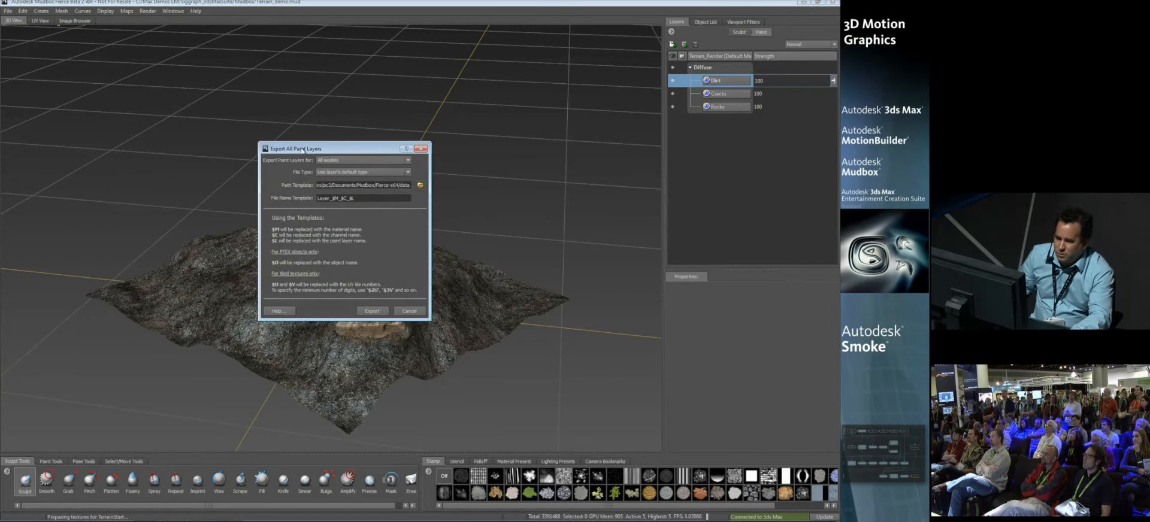
left_click(366, 200)
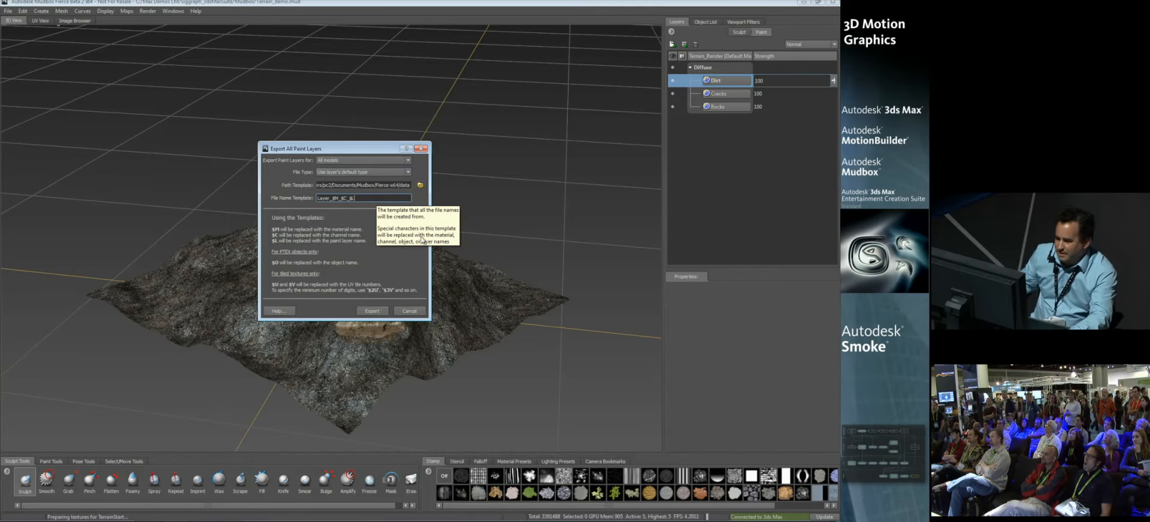
left_click(410, 311)
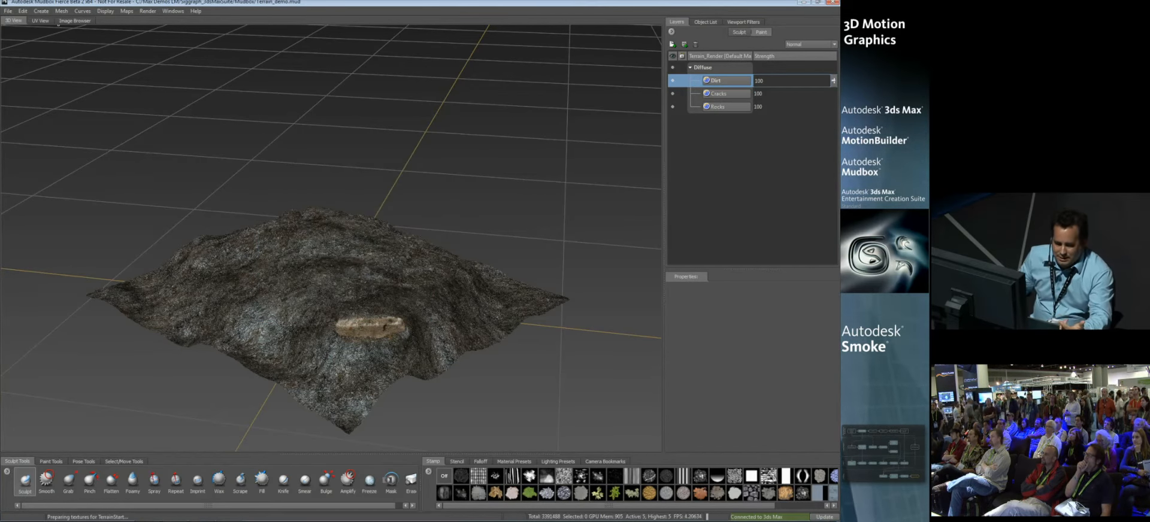
Step: Review the texture map extraction settings for the Ambient Occlusion, Normal and Vector Displacement maps of Terrain_Render, without extracting
left_click(127, 10)
mouse_move(145, 22)
left_click(216, 21)
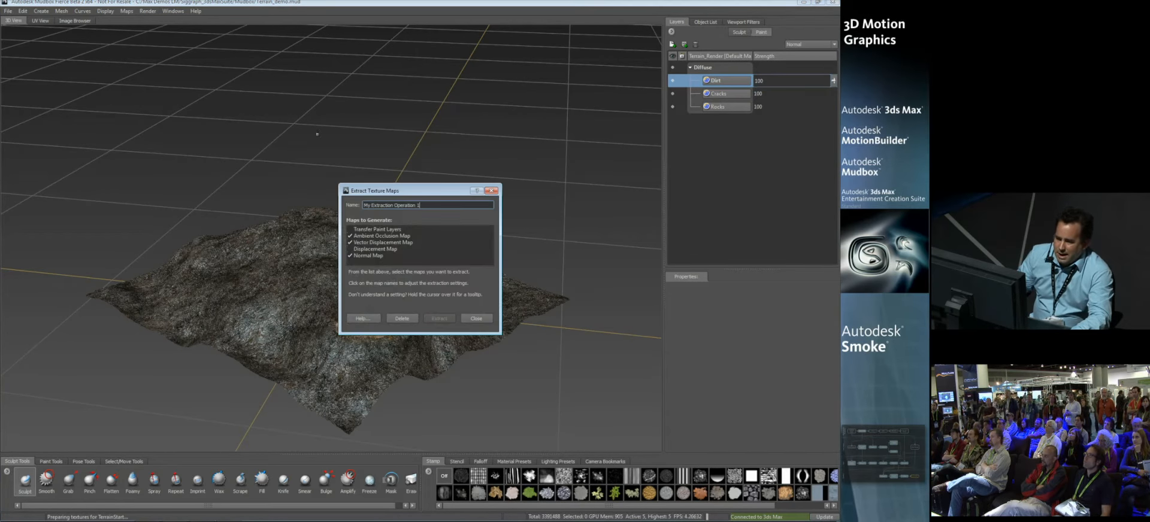
left_click_drag(383, 192, 264, 130)
left_click(264, 175)
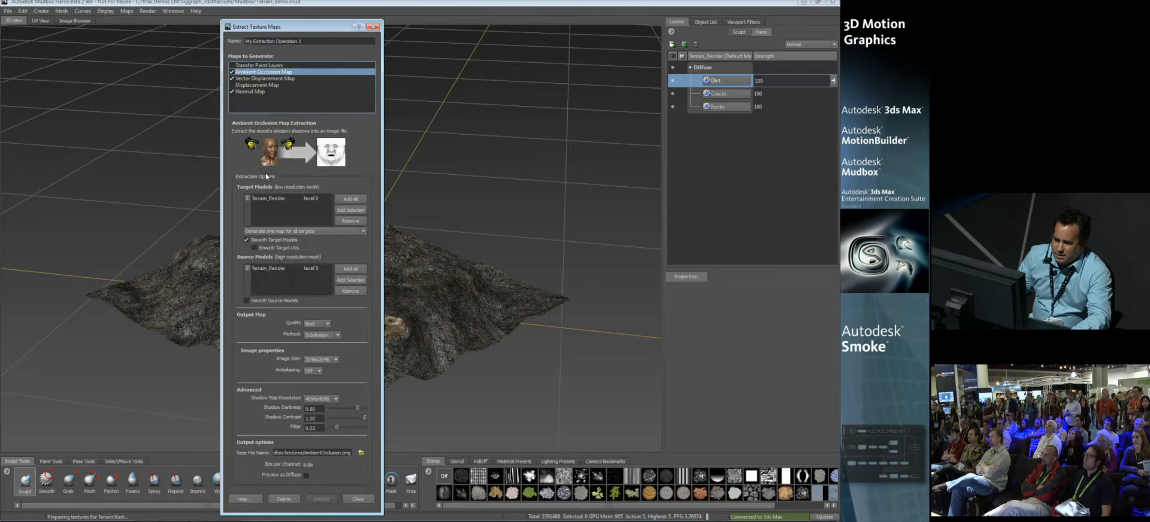
left_click(250, 91)
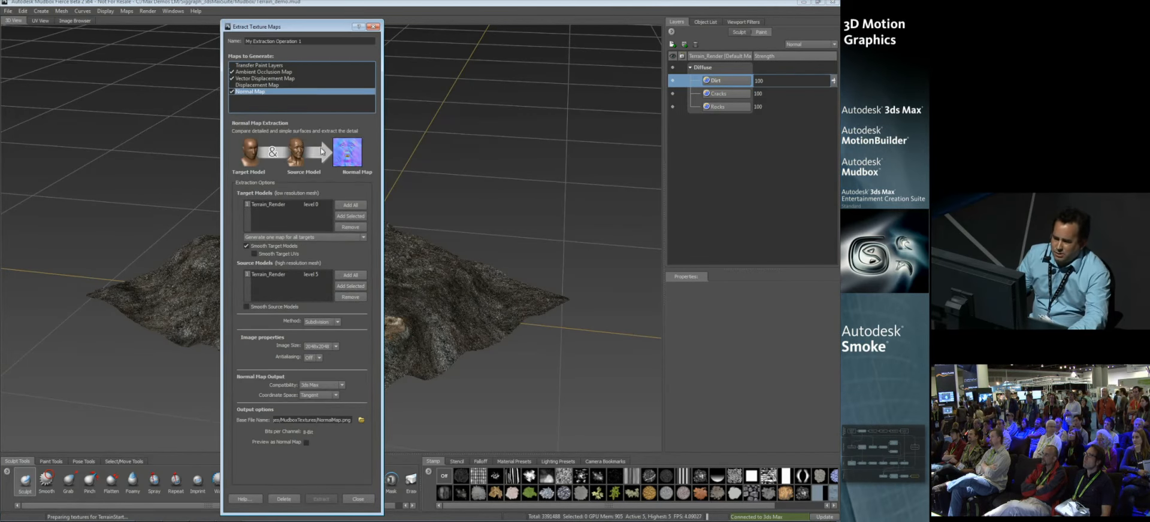
left_click(260, 79)
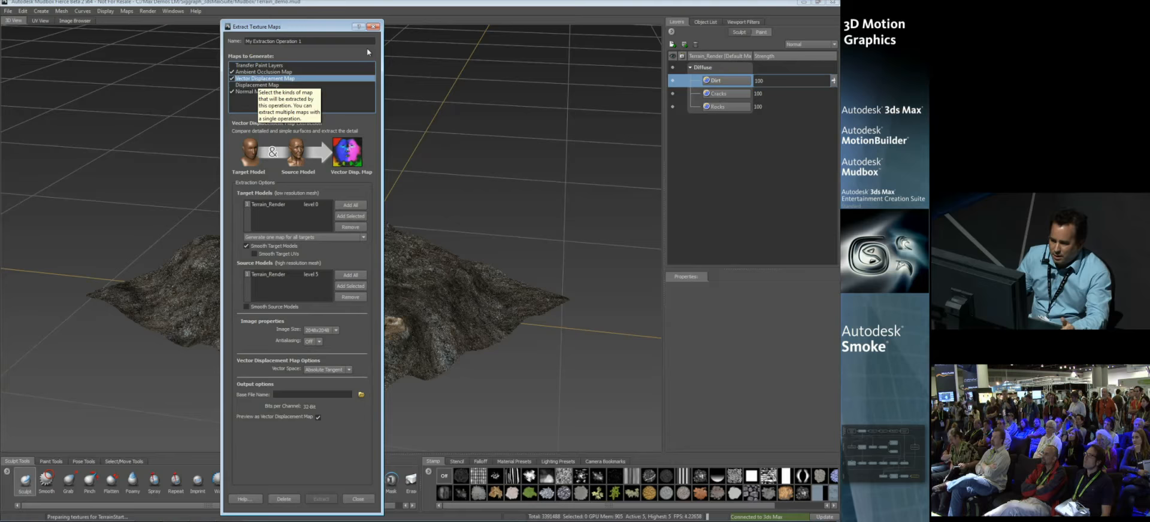
left_click(373, 26)
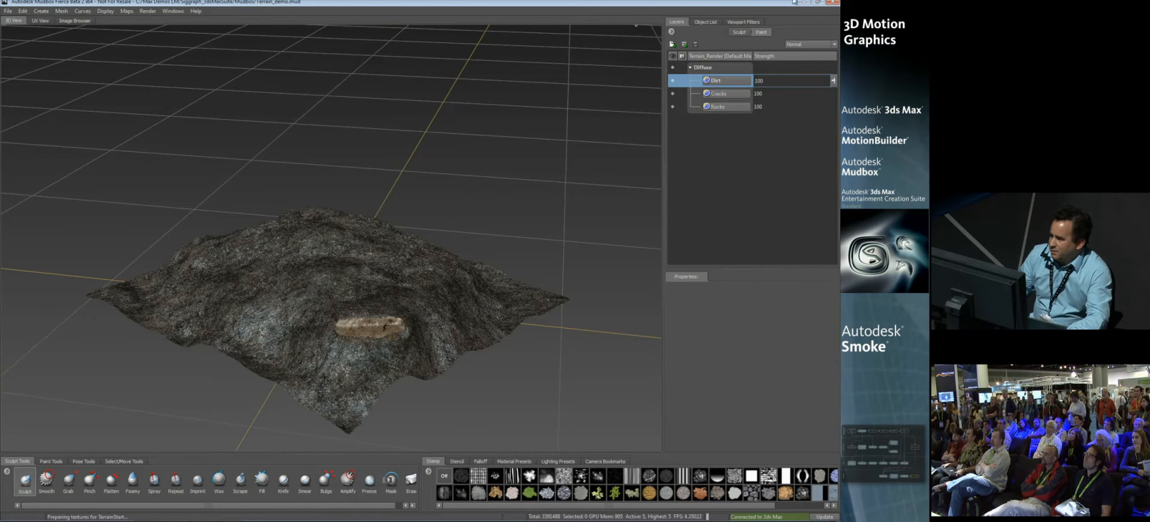
Step: Switch to 3ds Max and open the Terrain material network in the Slate Material Editor
left_click(804, 2)
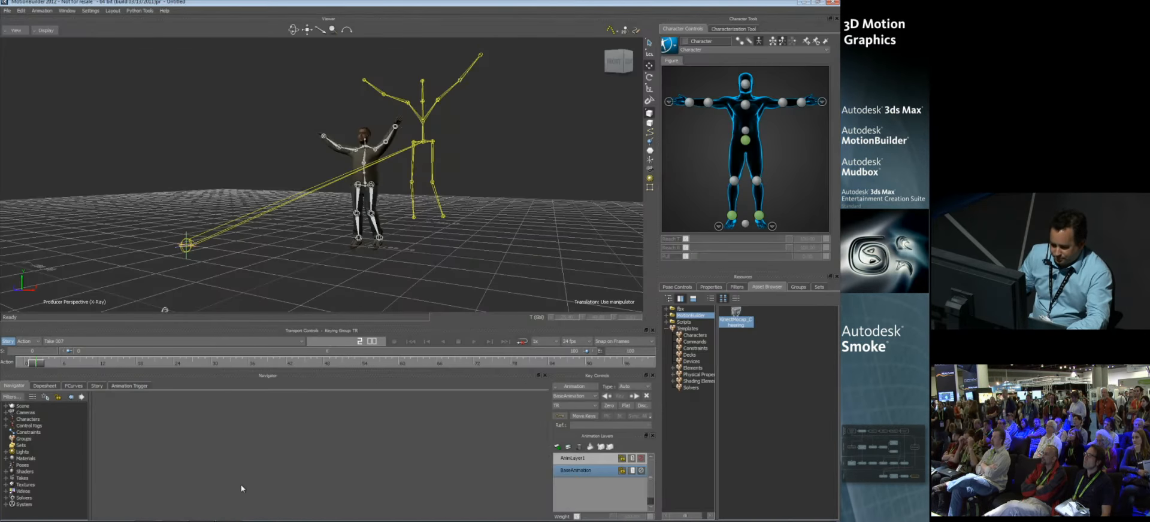
left_click(233, 514)
middle_click_drag(386, 276, 366, 271, "alt")
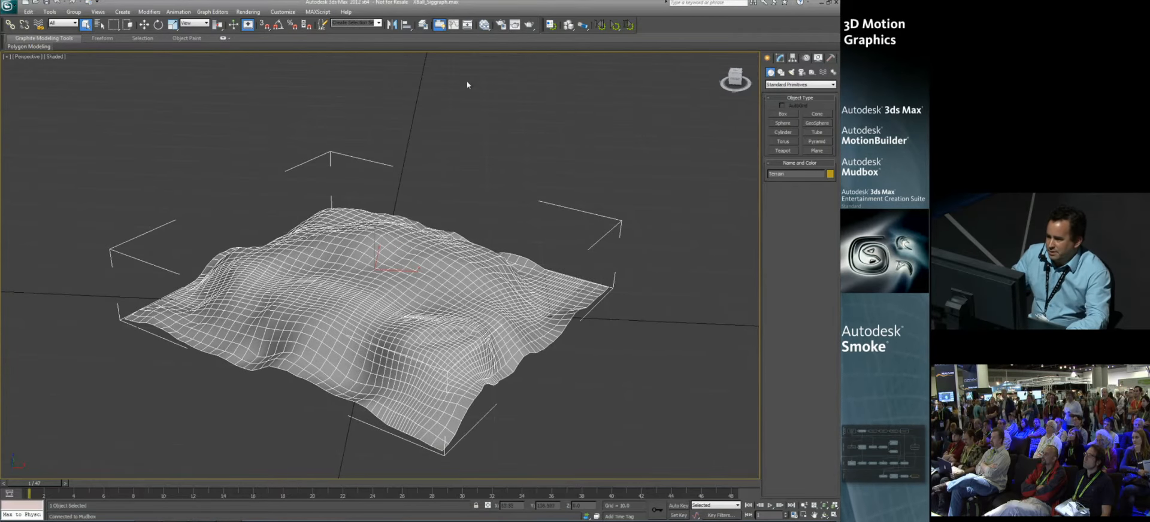
left_click(485, 25)
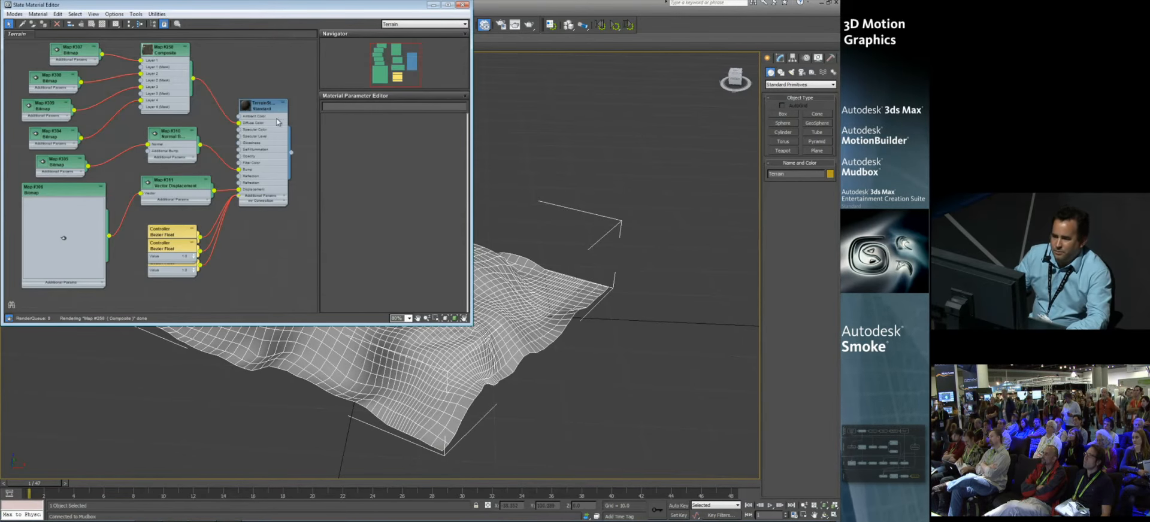
Step: Examine the Terrain material's vector displacement, normal and diffuse bitmap nodes and the Composite map's layers, spacing out the nodes
left_click_drag(237, 105, 250, 97)
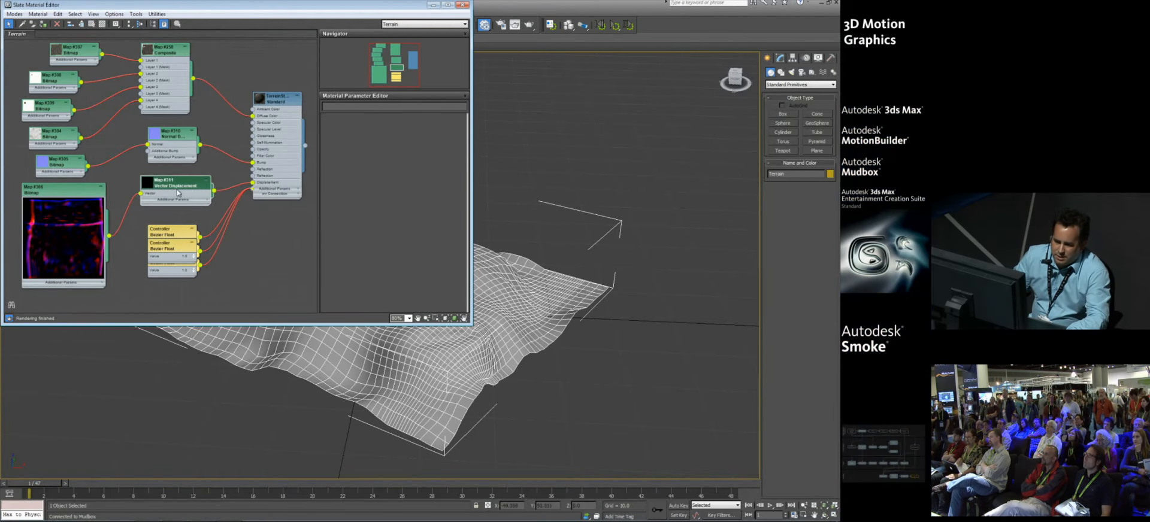
left_click_drag(57, 216, 50, 223)
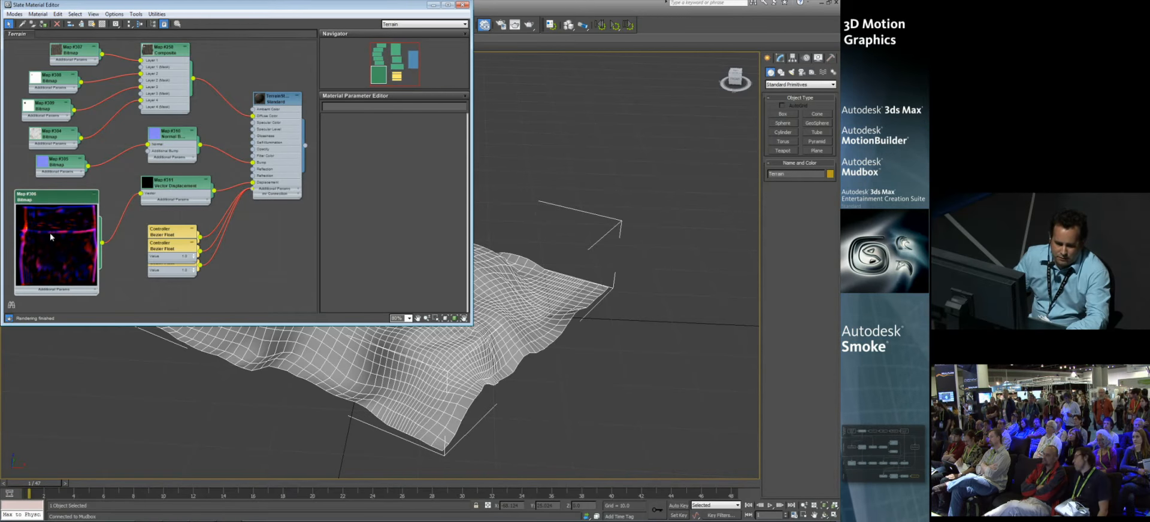
left_click_drag(180, 138, 180, 138)
left_click(62, 64)
left_click(50, 81)
left_click(43, 109)
left_click(59, 142)
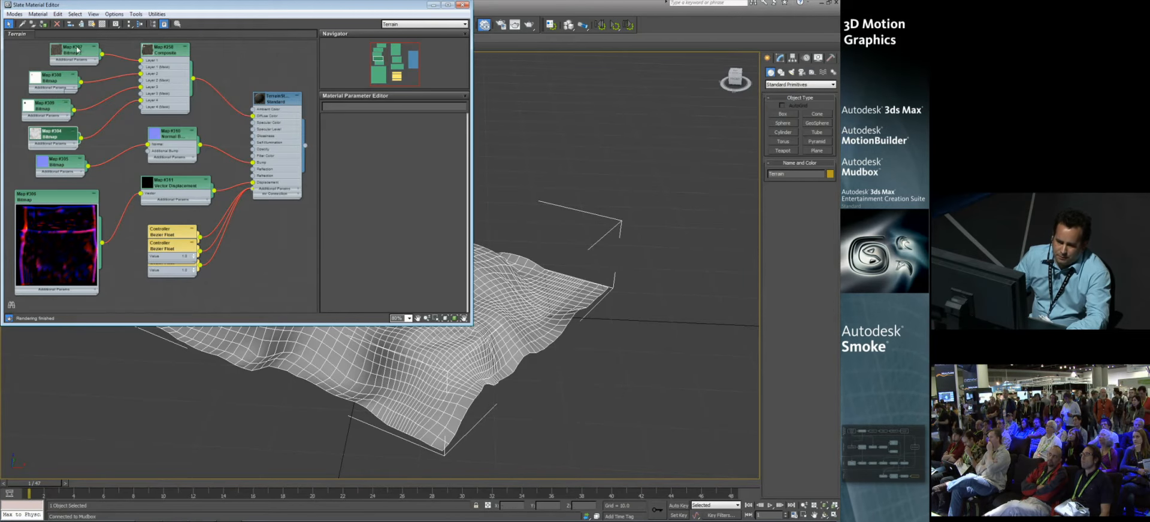
left_click_drag(162, 57, 160, 57)
double_click(160, 57)
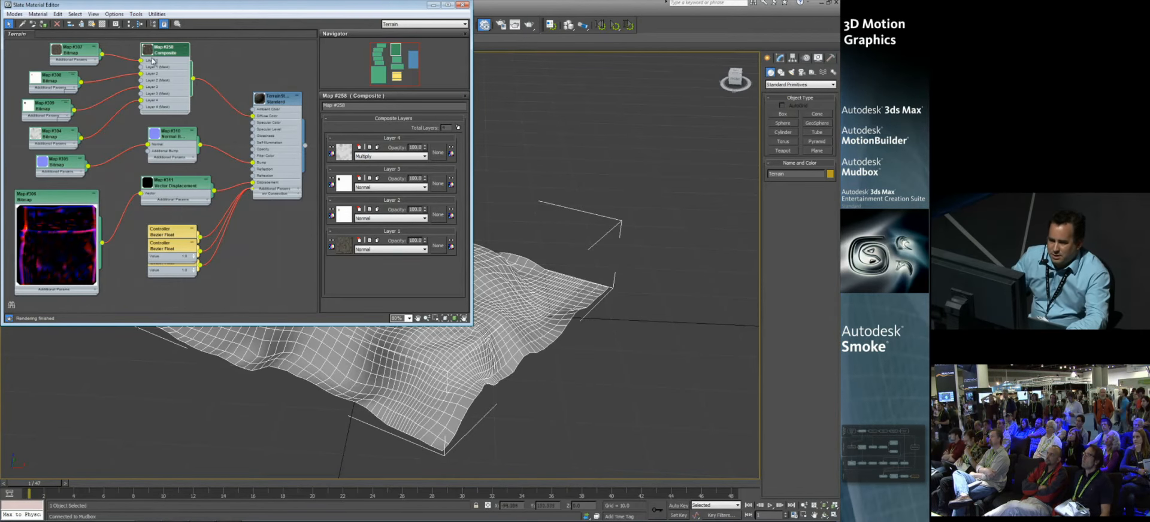
Step: Display the TerrainStart_Demo material on the terrain in the viewport and close the material editor
double_click(269, 102)
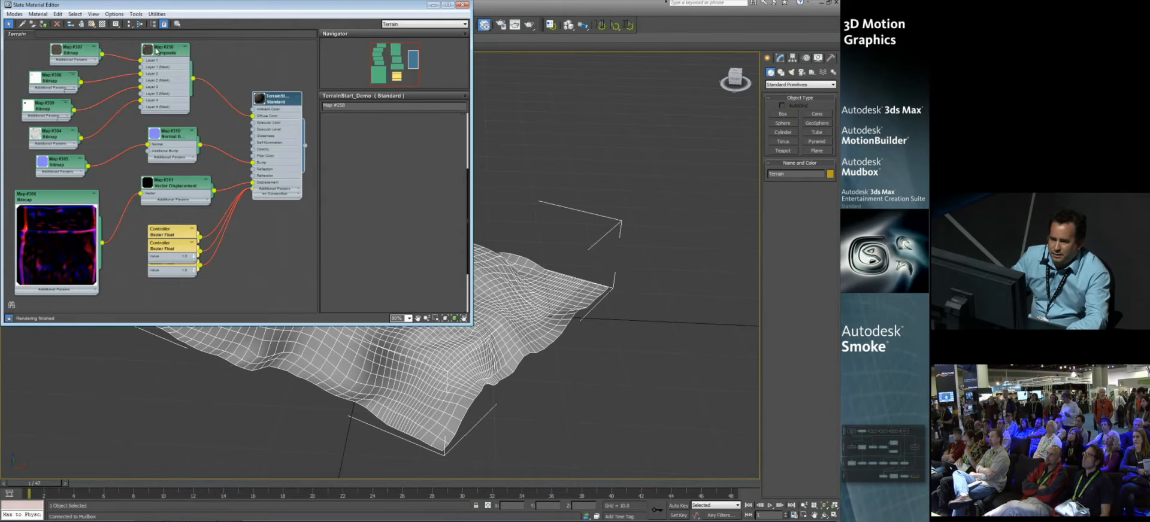
left_click(92, 24)
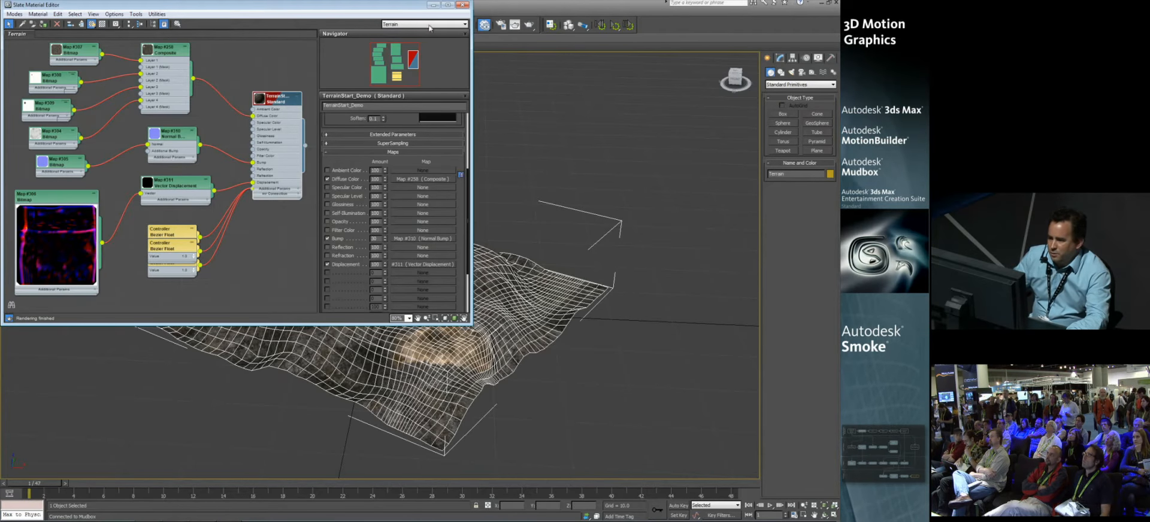
left_click(463, 5)
mouse_move(429, 169)
middle_mouse_down()
mouse_move(432, 178)
mouse_move(428, 169)
middle_mouse_up()
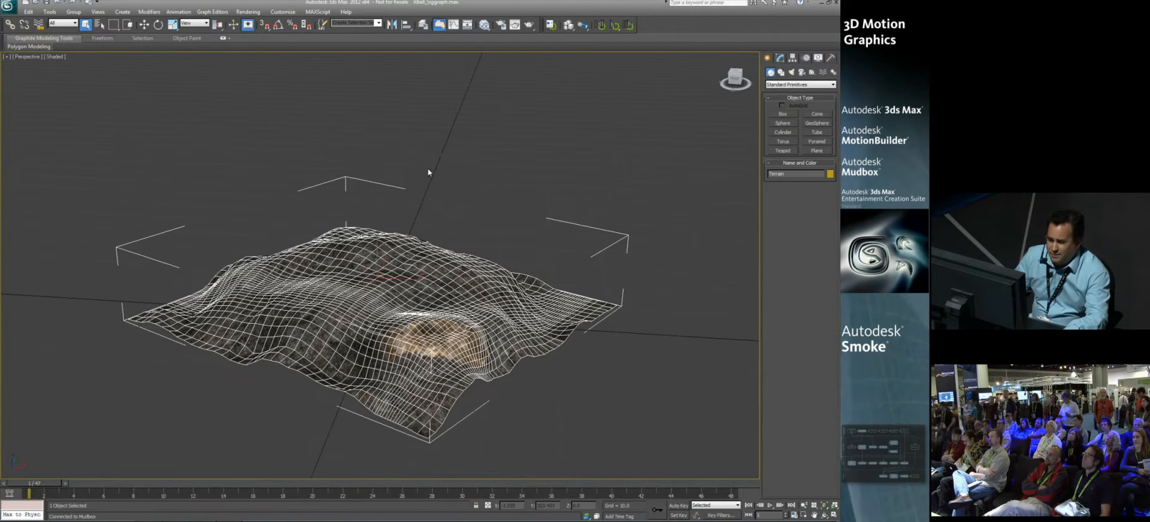
scroll(424, 187, "up", 3)
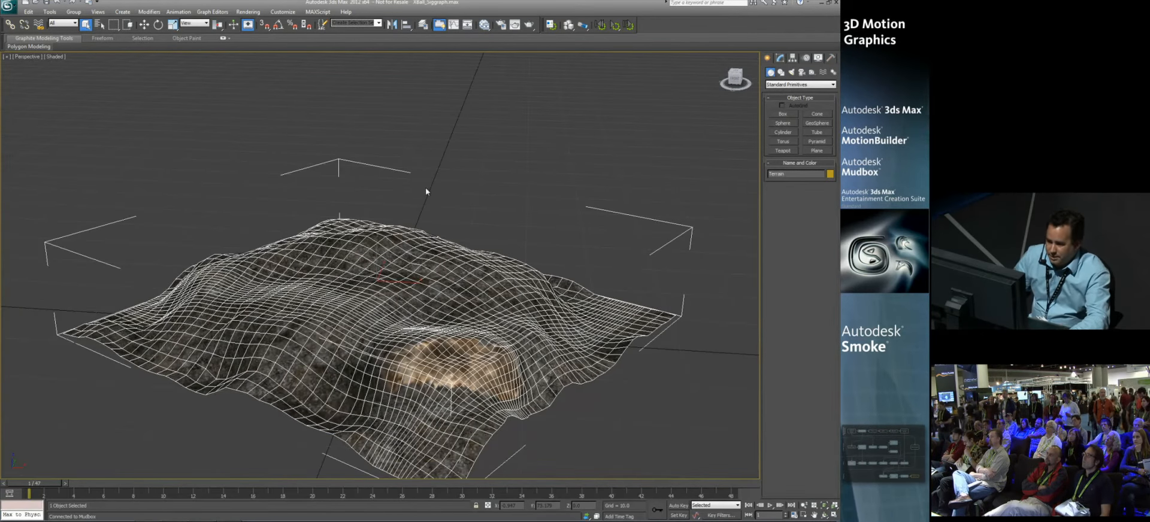
middle_click_drag(426, 188, 422, 183)
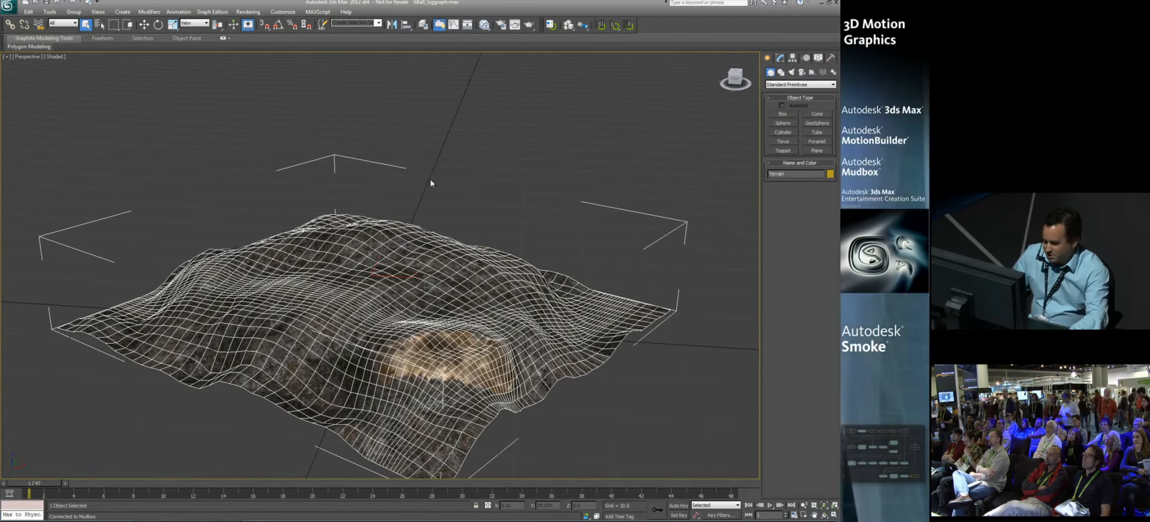
Step: Restore the 09 Final Scene scene state and maximize the MainCamera view
key("alt+w")
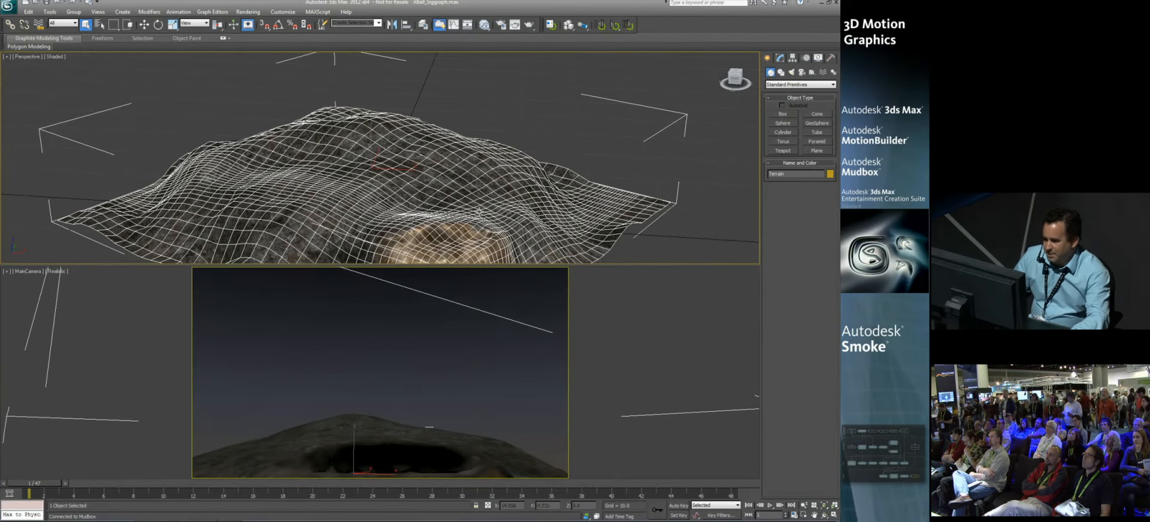
left_click(612, 290)
right_click(612, 290)
mouse_move(628, 266)
left_click(714, 265)
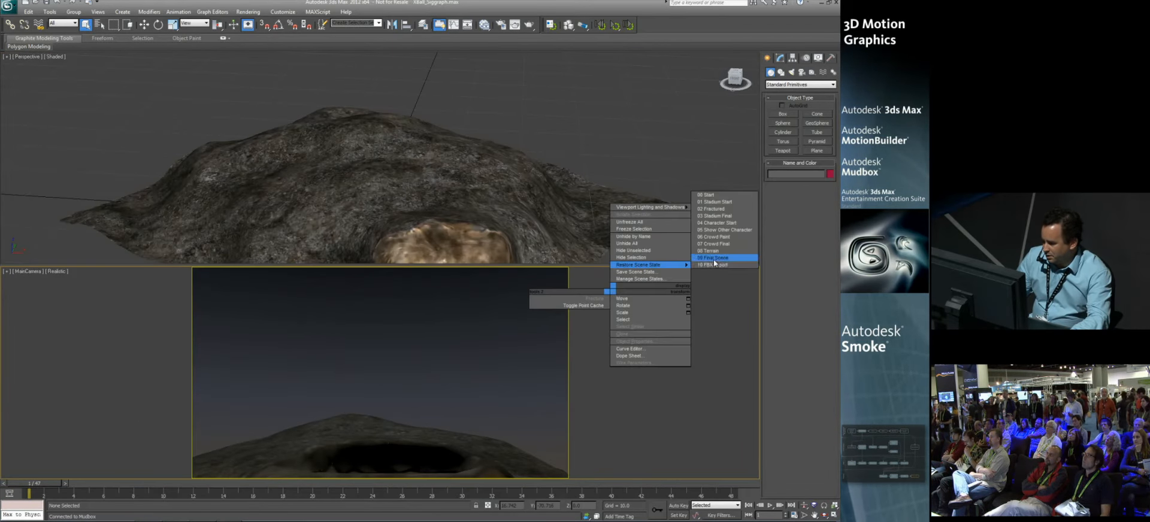
left_click(614, 315)
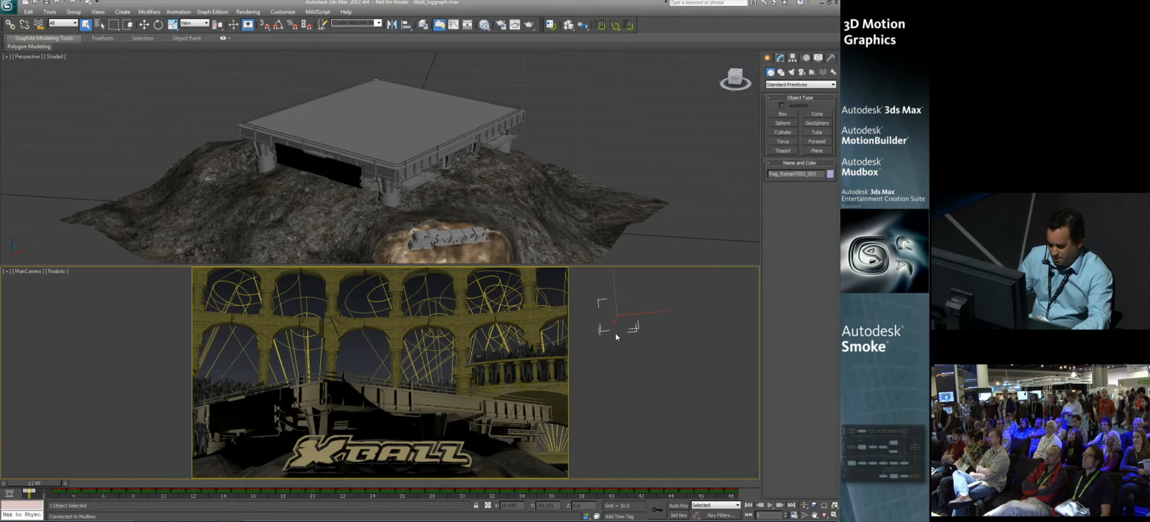
key("alt+w")
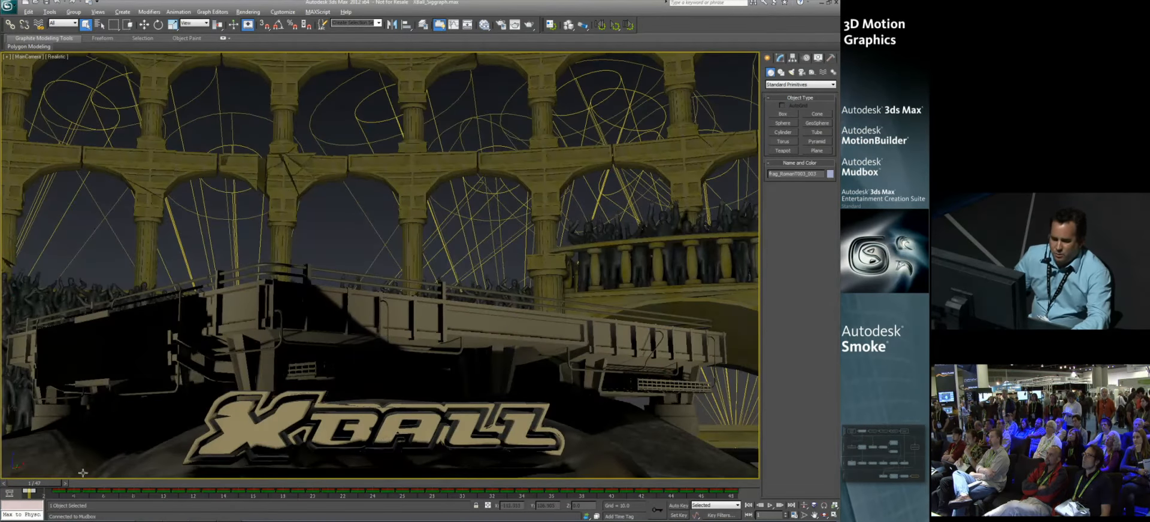
left_click_drag(60, 483, 34, 484)
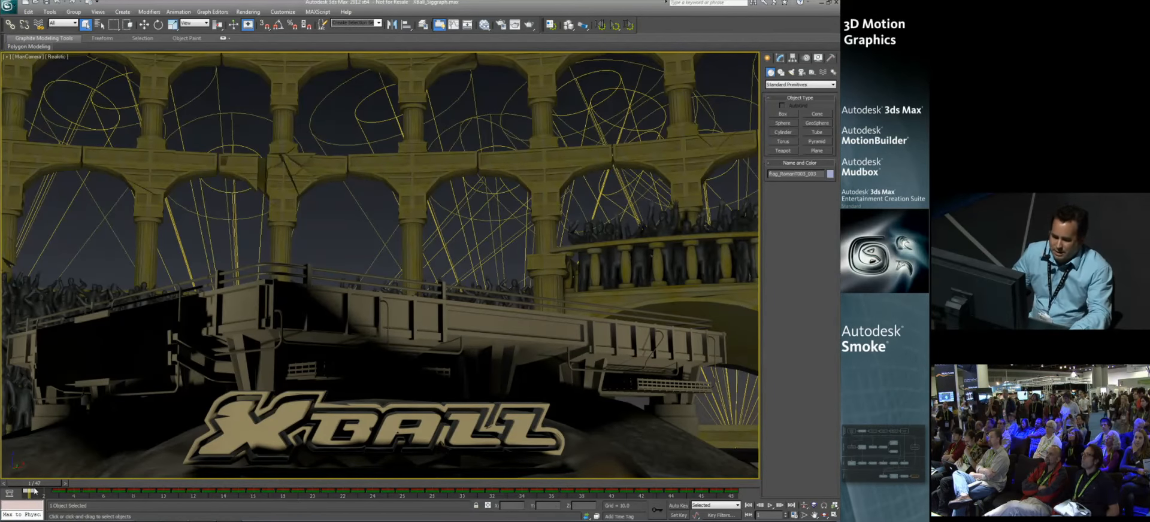
left_click_drag(35, 483, 1, 484)
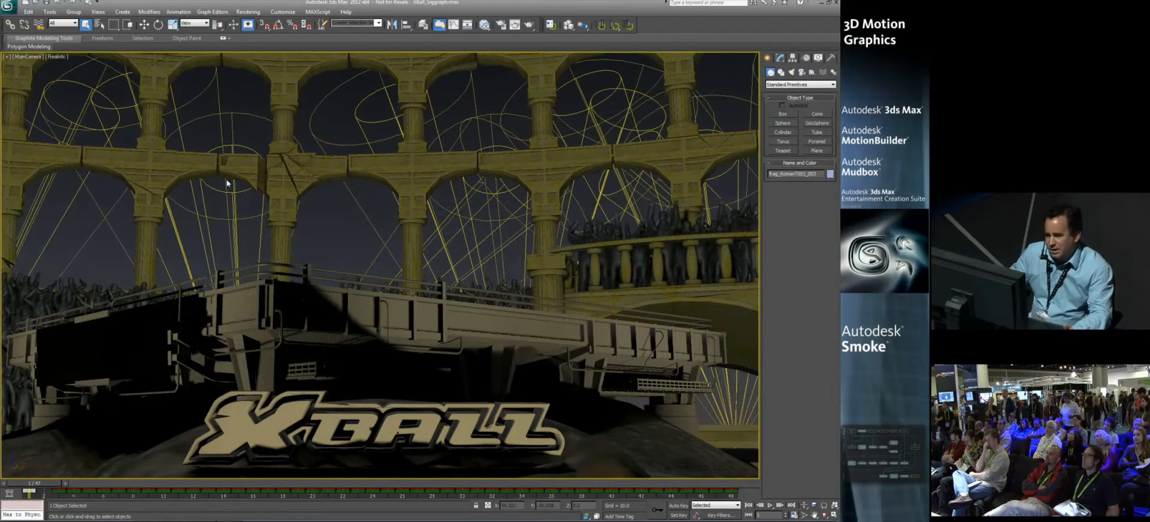
Step: Open State Sets and add a new state to the scene
left_click(246, 12)
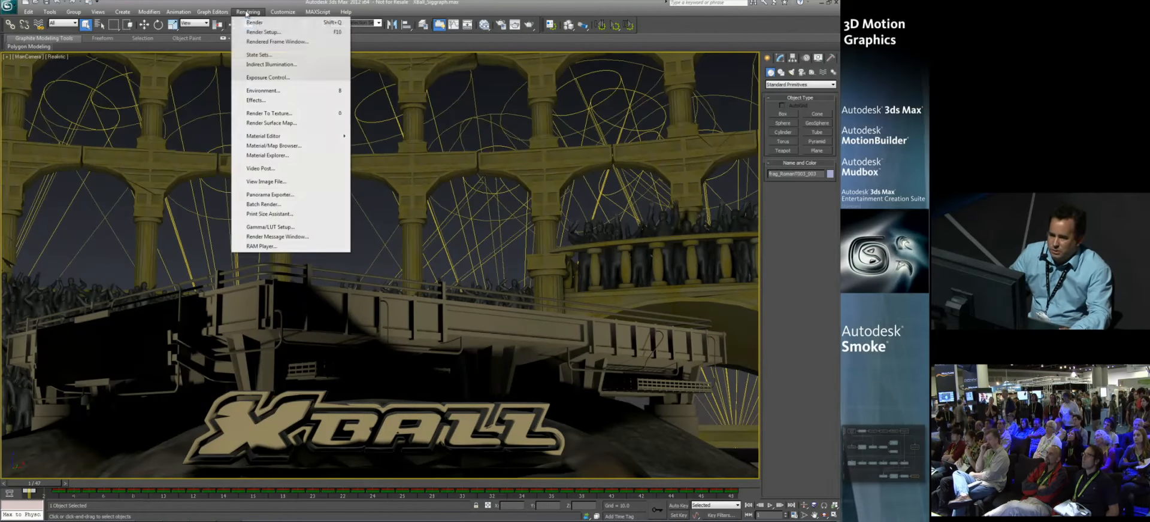
left_click(259, 54)
left_click_drag(395, 133, 160, 132)
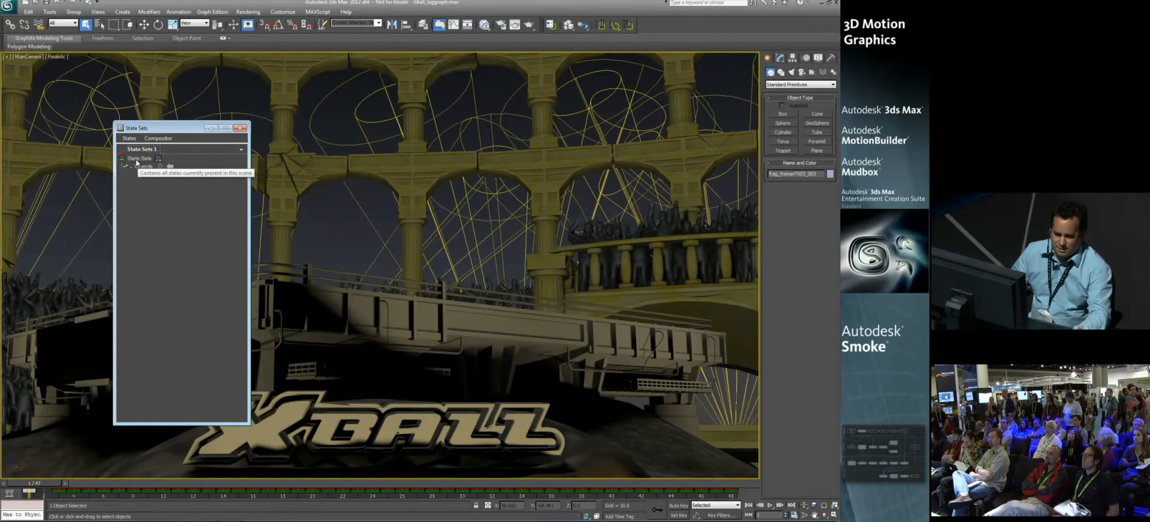
left_click(158, 159)
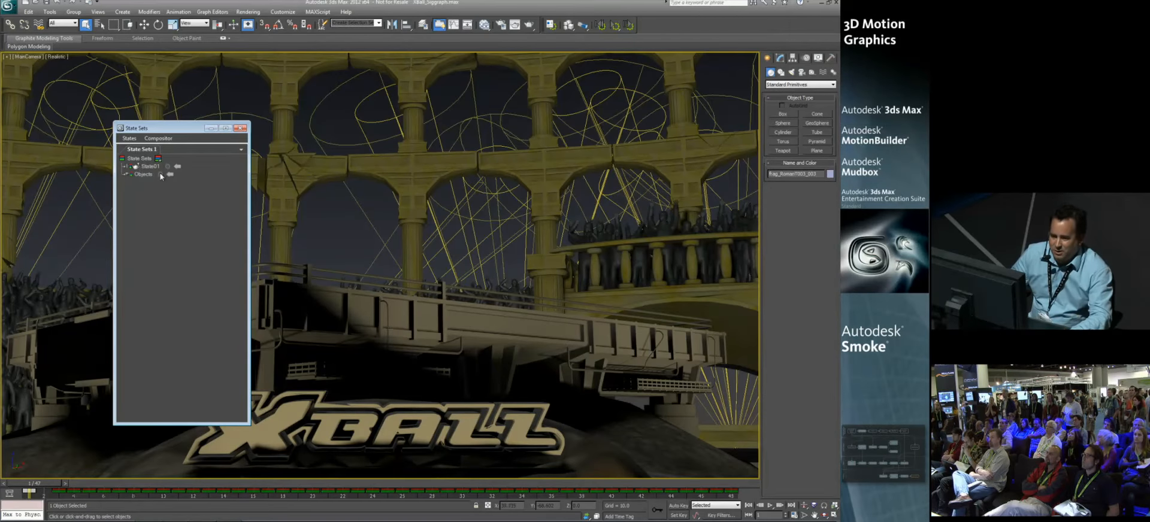
Step: Rename the new state as Background
left_click(151, 169)
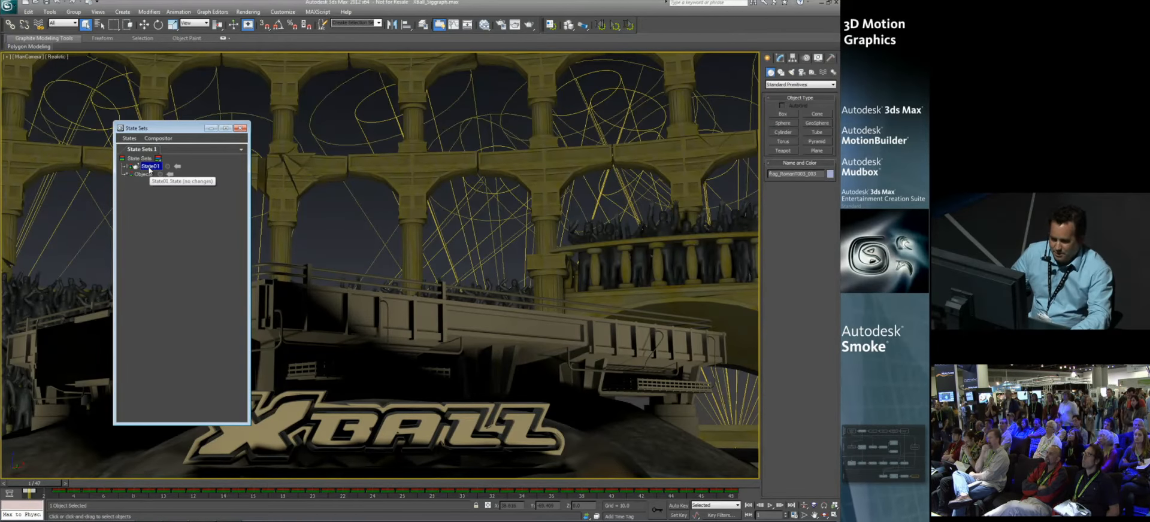
left_click(149, 167)
type("N")
type("Bakg")
type("round")
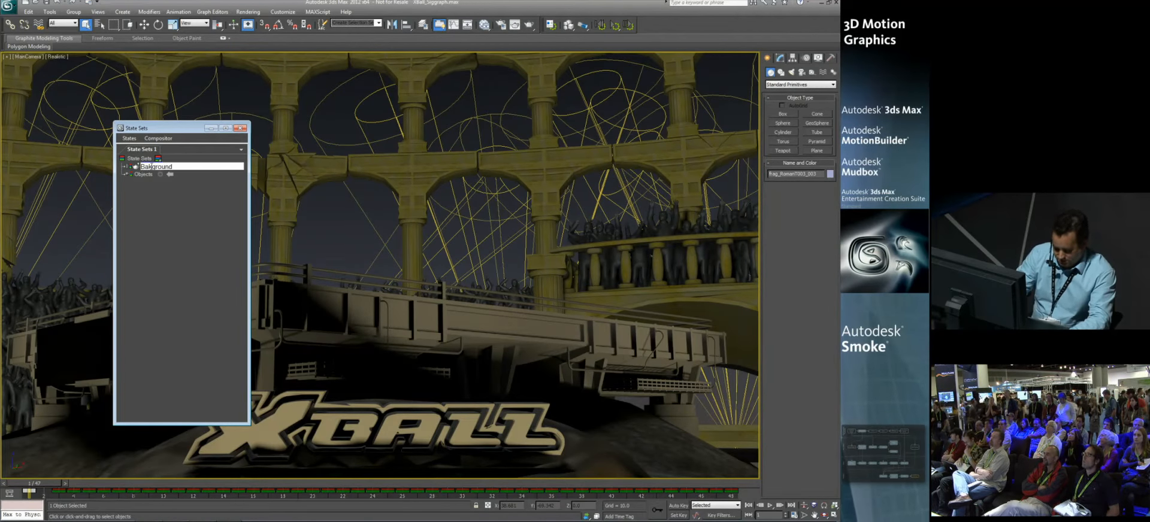
left_click(149, 167)
type("c")
key("Return")
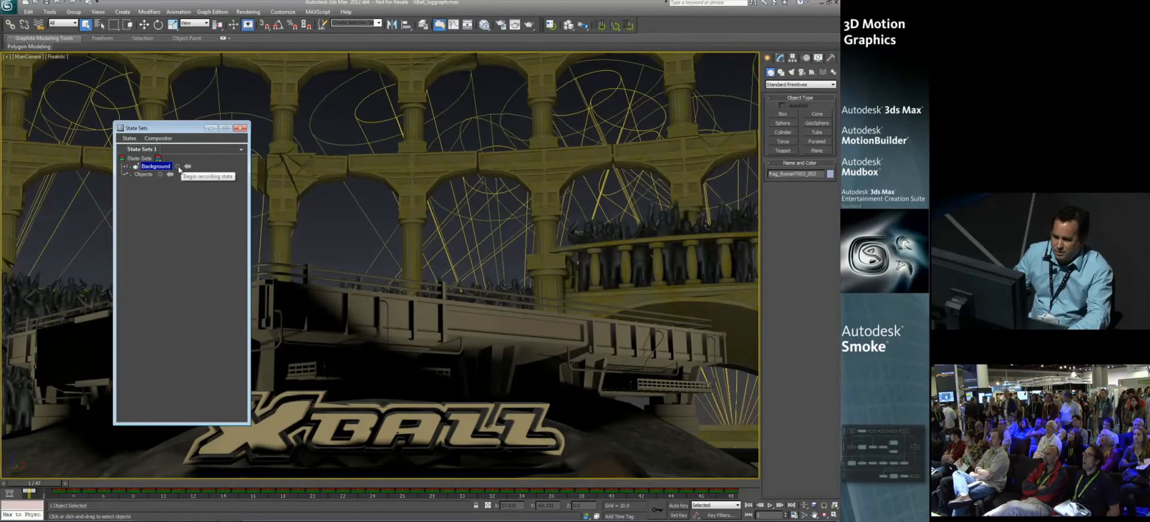
Step: Record hiding all layers from AA_Lights_HollywoodBeams through AA_Terrain_Final into the Background state, and end the recording
left_click(178, 167)
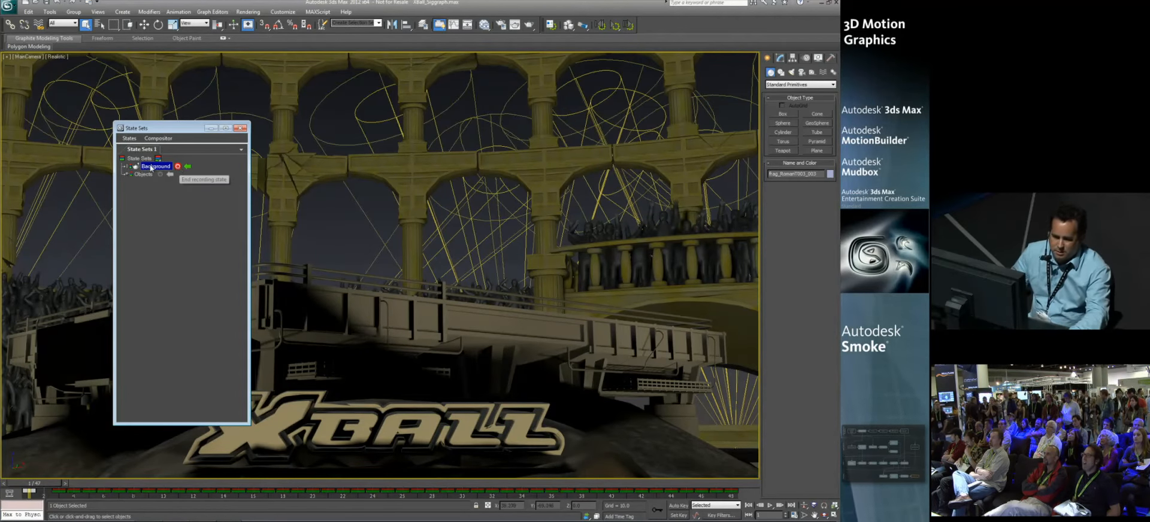
left_click(423, 25)
left_click(354, 201)
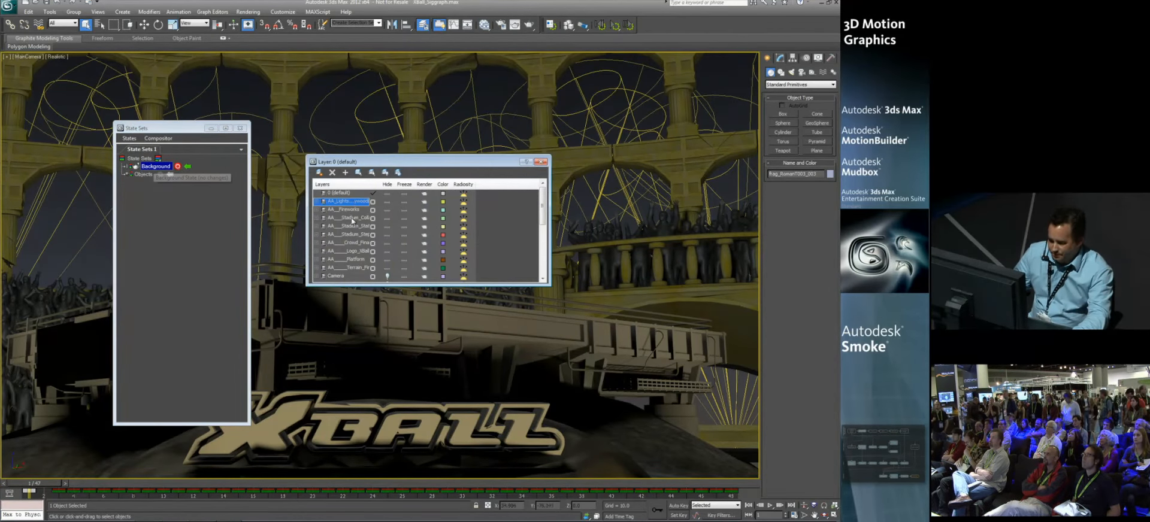
left_click(347, 268, "shift")
left_click(385, 270)
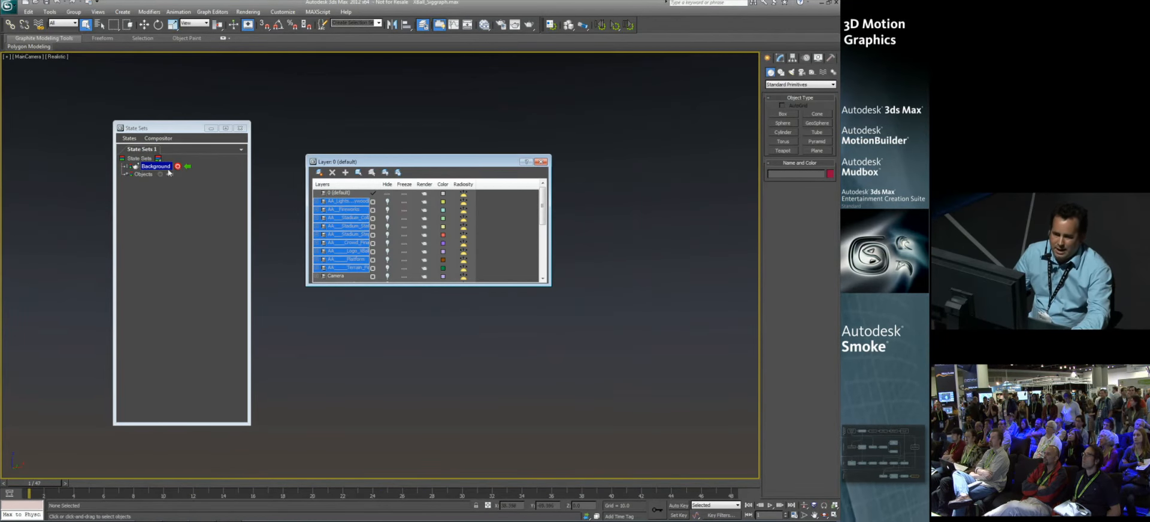
left_click(174, 213)
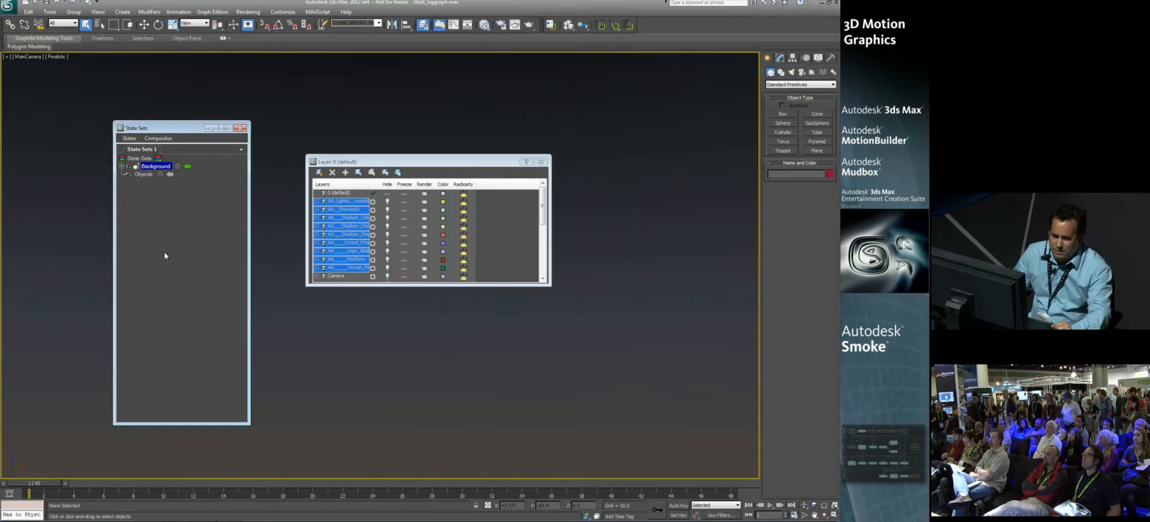
Step: Examine the layer property changes recorded in the Background state and collapse its list again
left_click(122, 167)
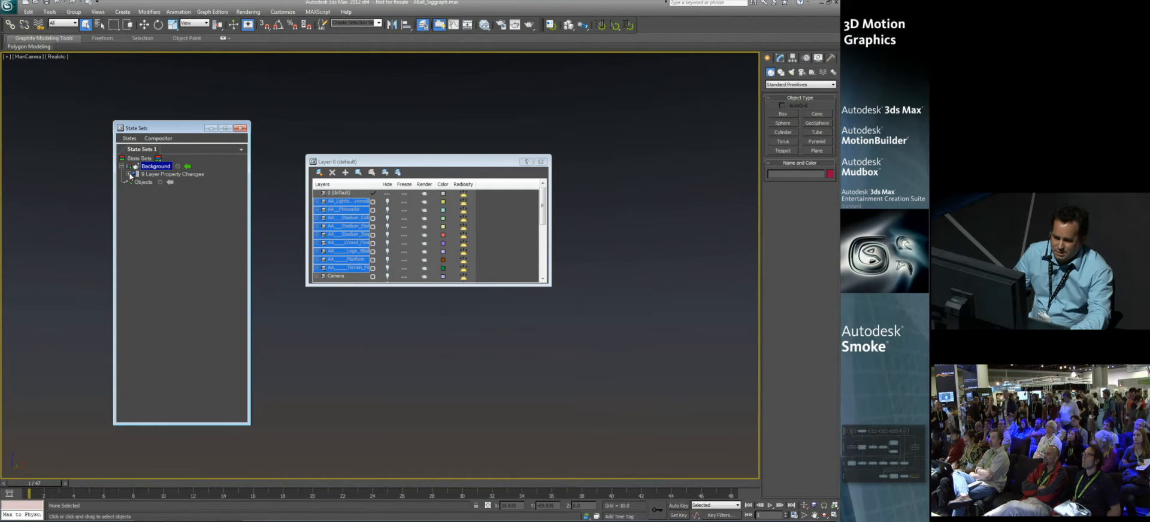
left_click(129, 175)
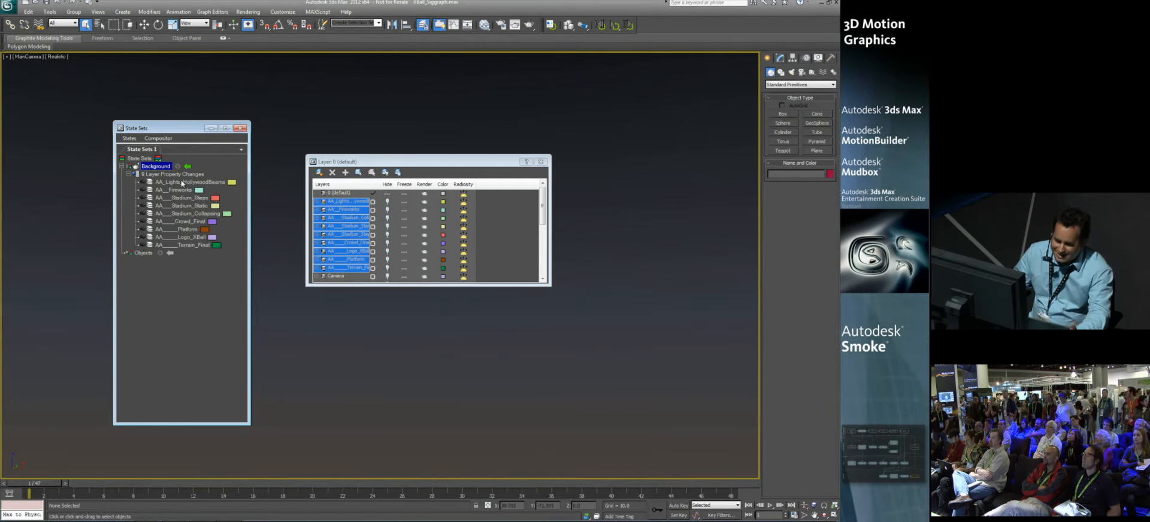
mouse_move(184, 251)
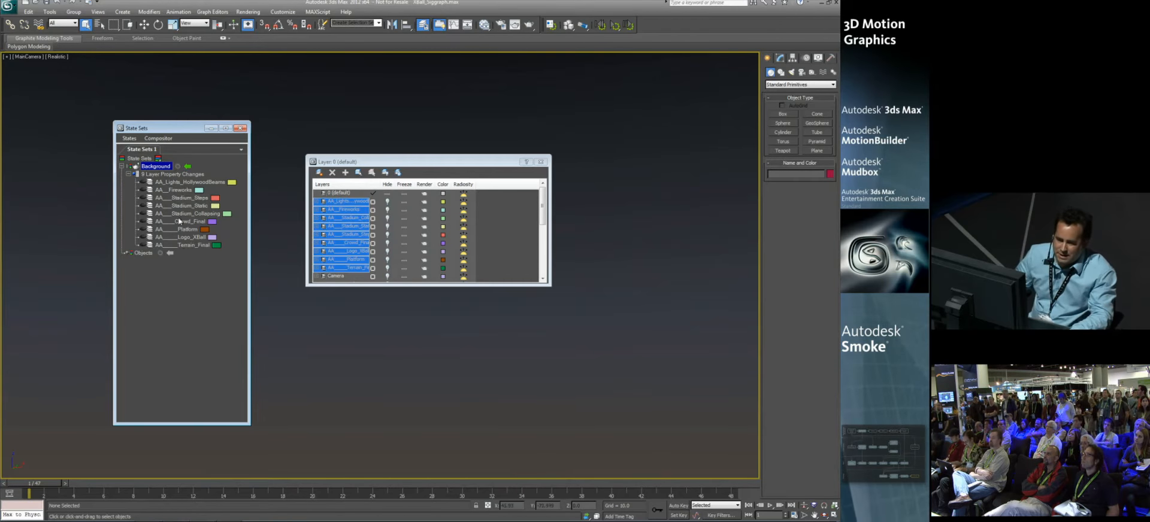
left_click(149, 222)
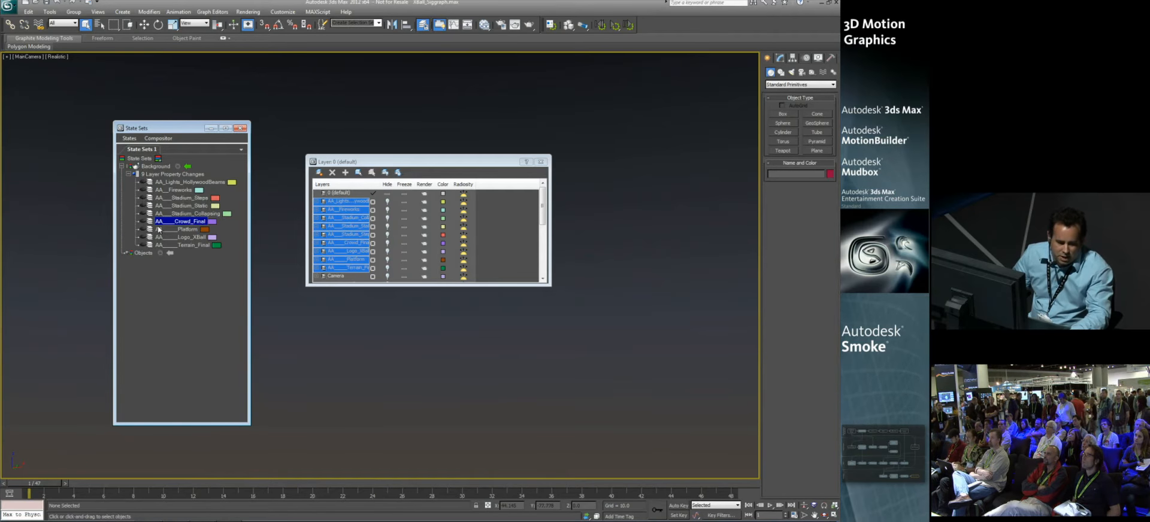
left_click(129, 174)
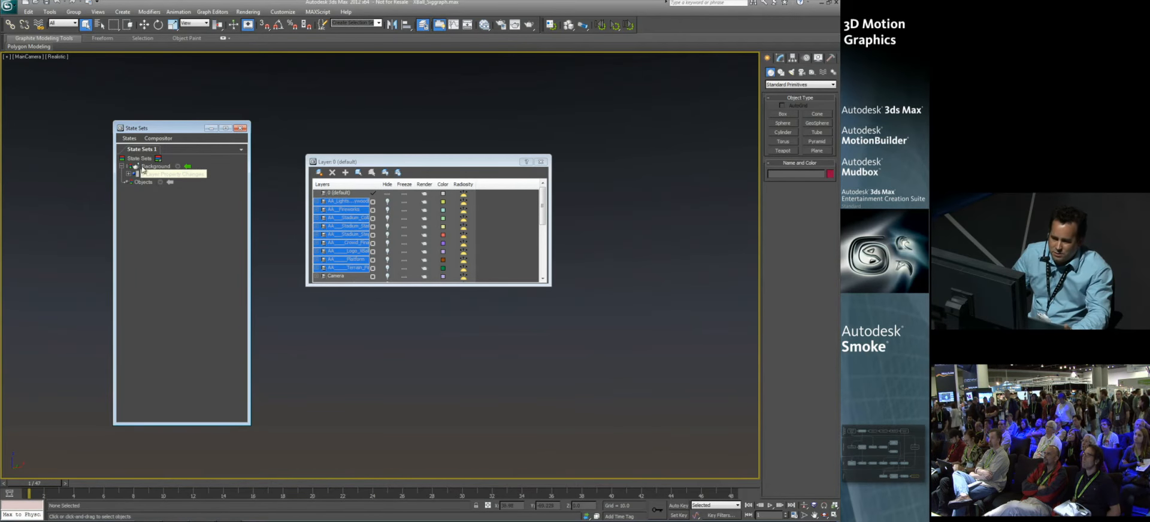
left_click(122, 167)
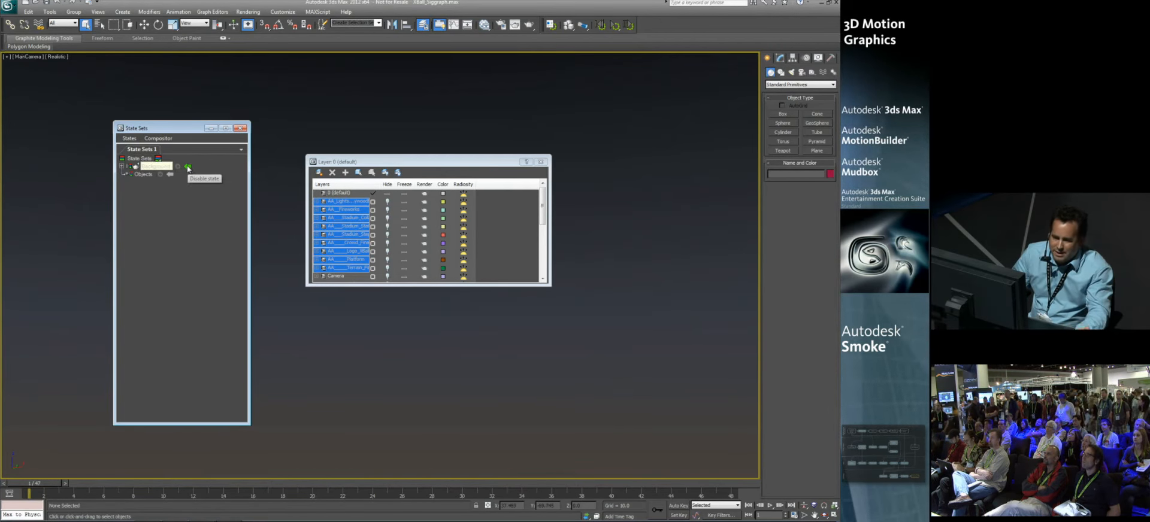
Step: Test the Background state by disabling it, making it current and disabling it again
left_click(189, 168)
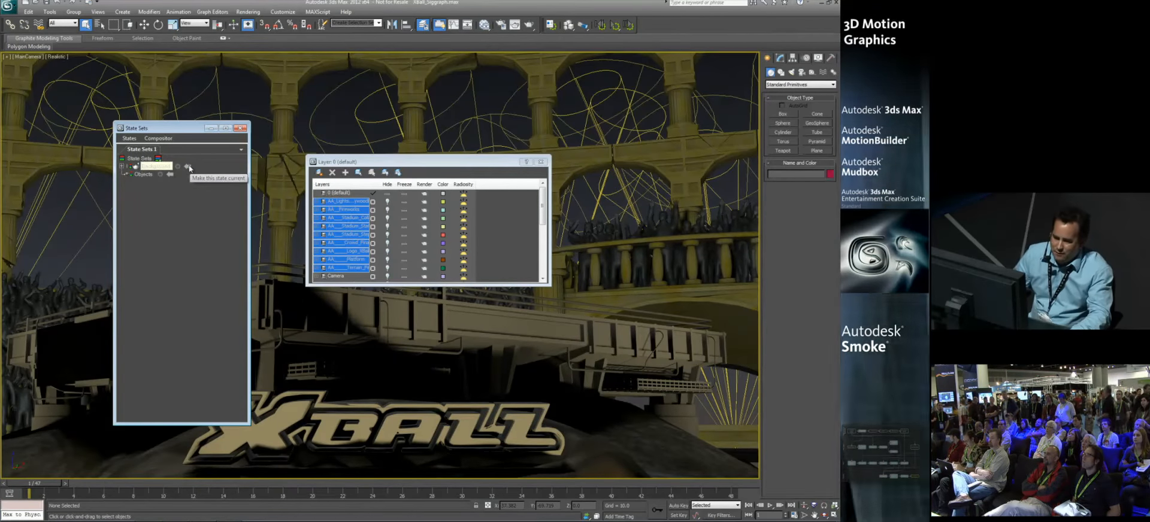
left_click(188, 167)
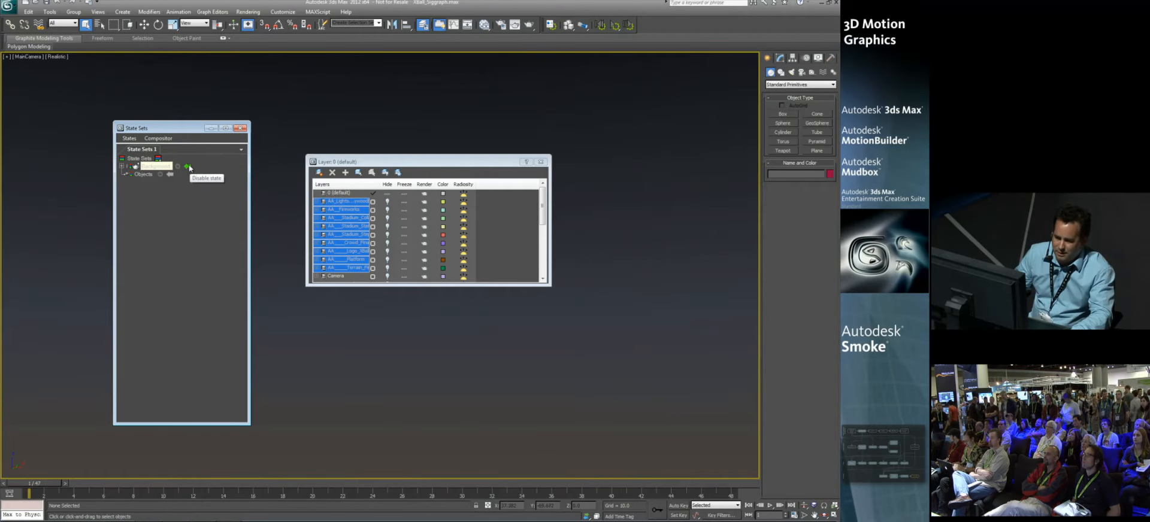
left_click(188, 167)
Step: Add another state to the state sets and name it Stadium
left_click(159, 160)
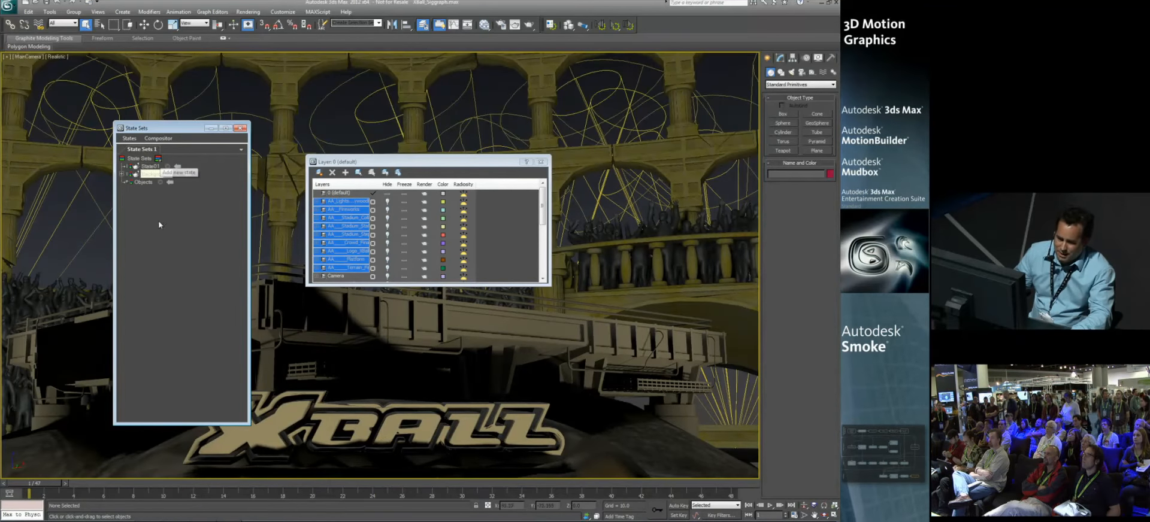
left_click(155, 167)
type("St")
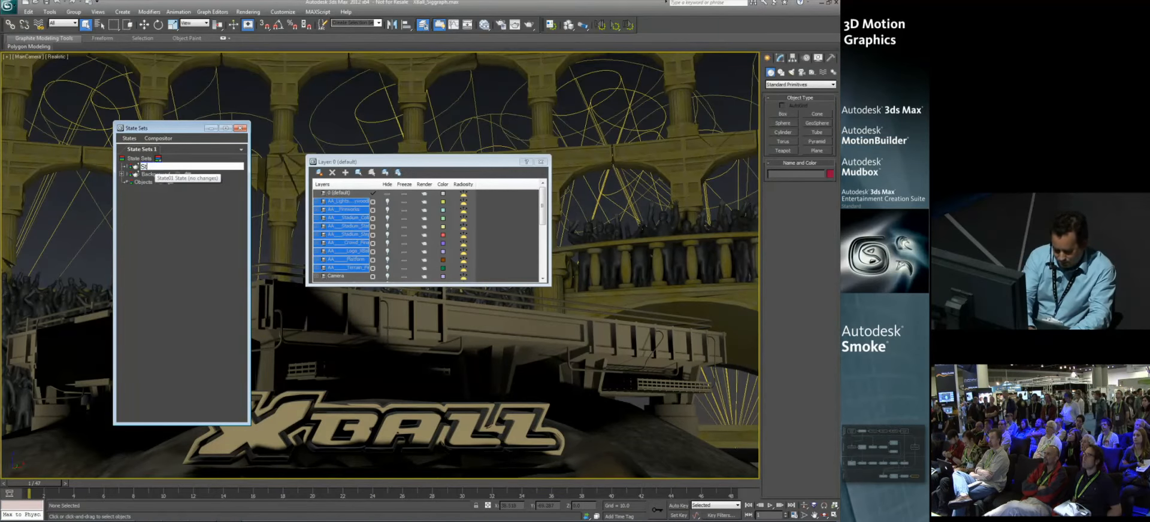
type("adium")
key("Return")
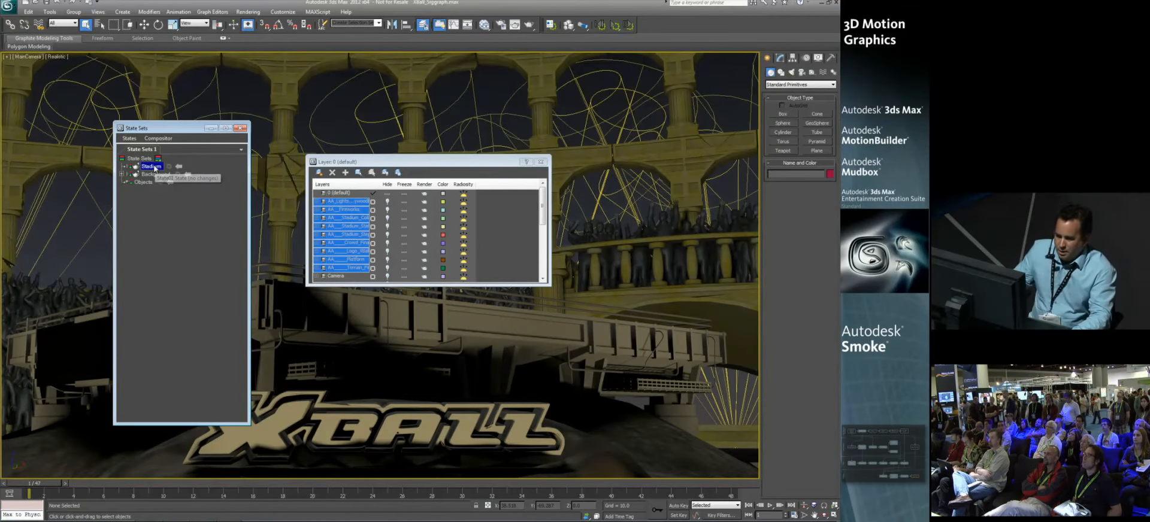
Step: Record into the Stadium state hiding all the AA layers except the three stadium layers, and end the recording
left_click(169, 166)
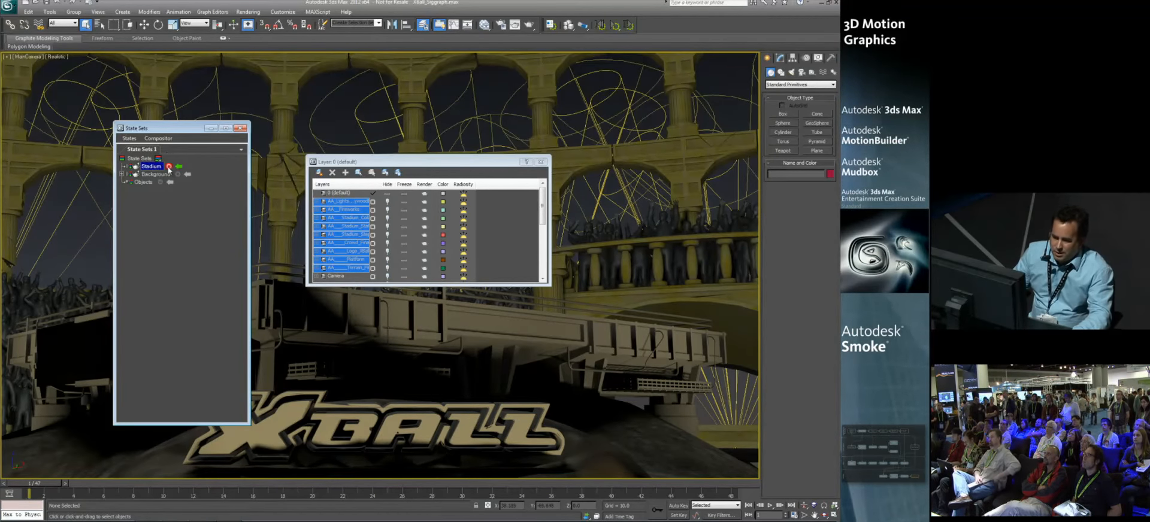
left_click(390, 203)
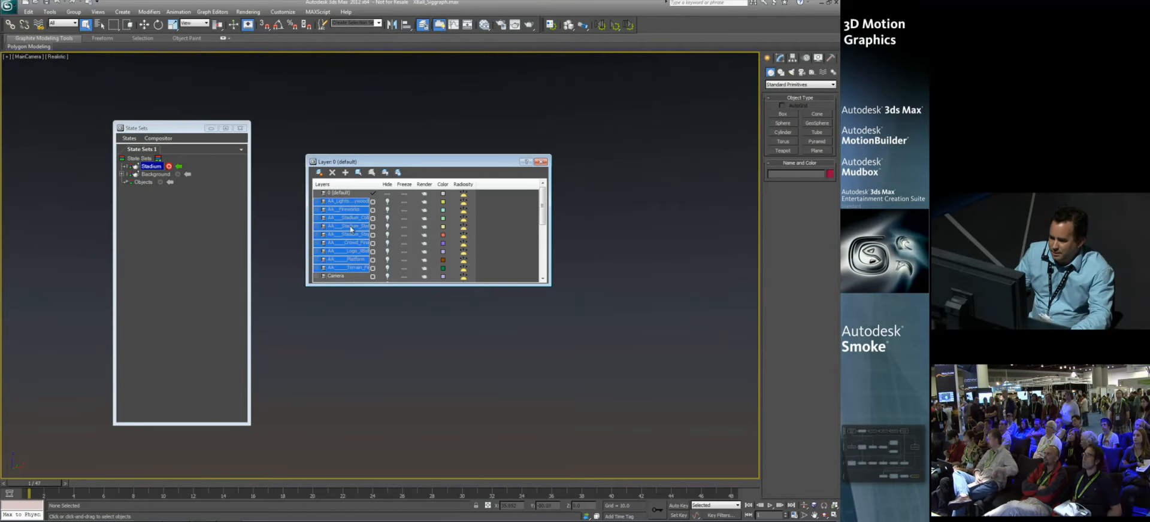
left_click(352, 218)
left_click(355, 236, "shift")
left_click(388, 235)
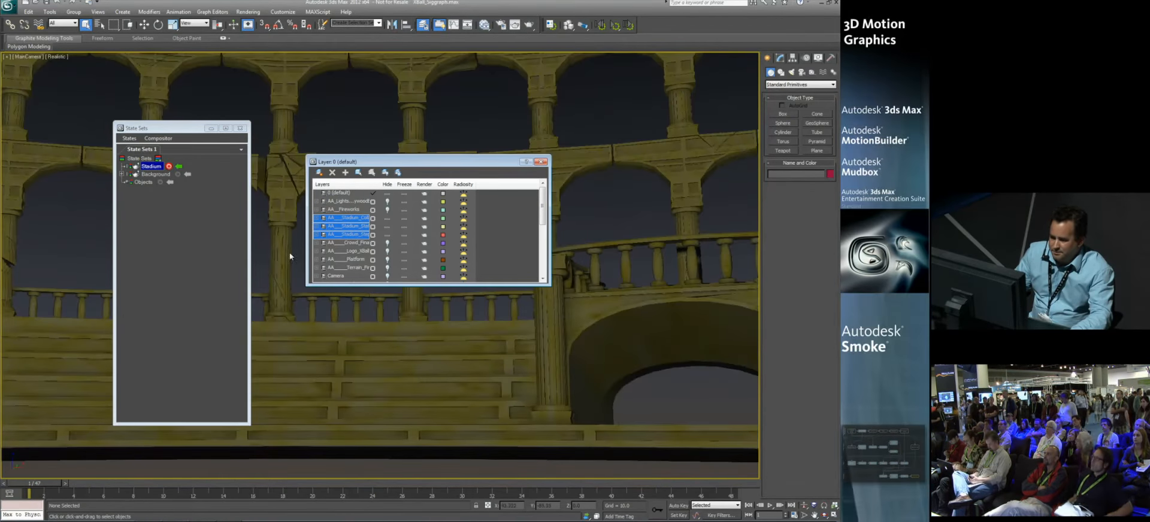
left_click(170, 168)
Step: Review the layer changes recorded in the Stadium state and disable that state
left_click(122, 166)
left_click(129, 175)
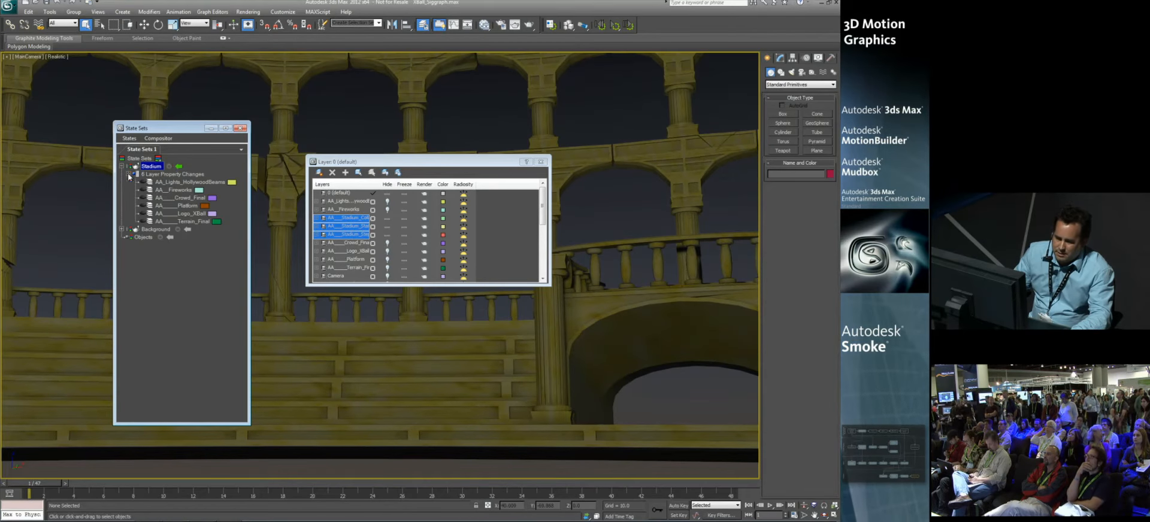
left_click(122, 166)
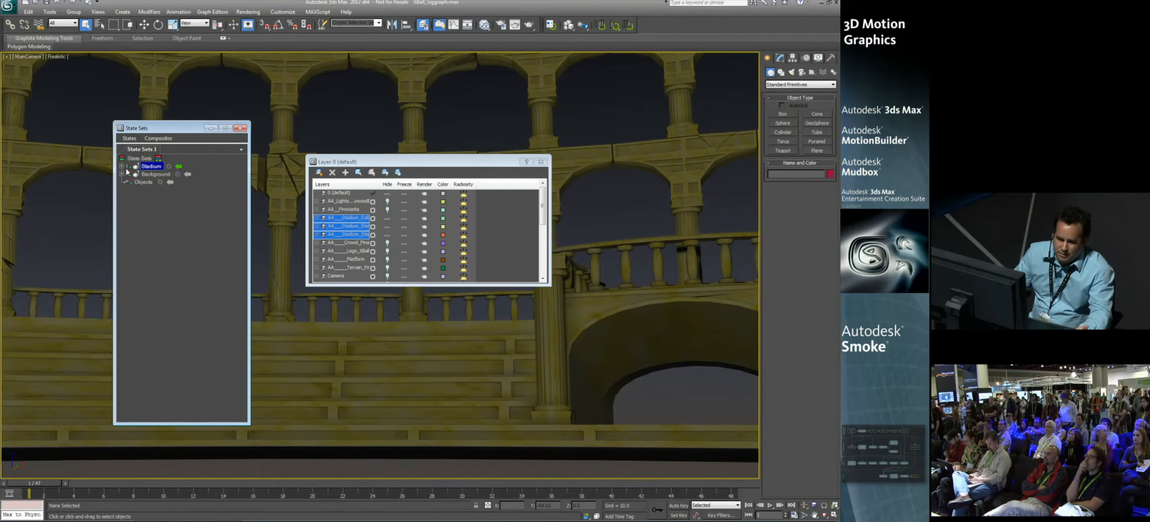
left_click(179, 168)
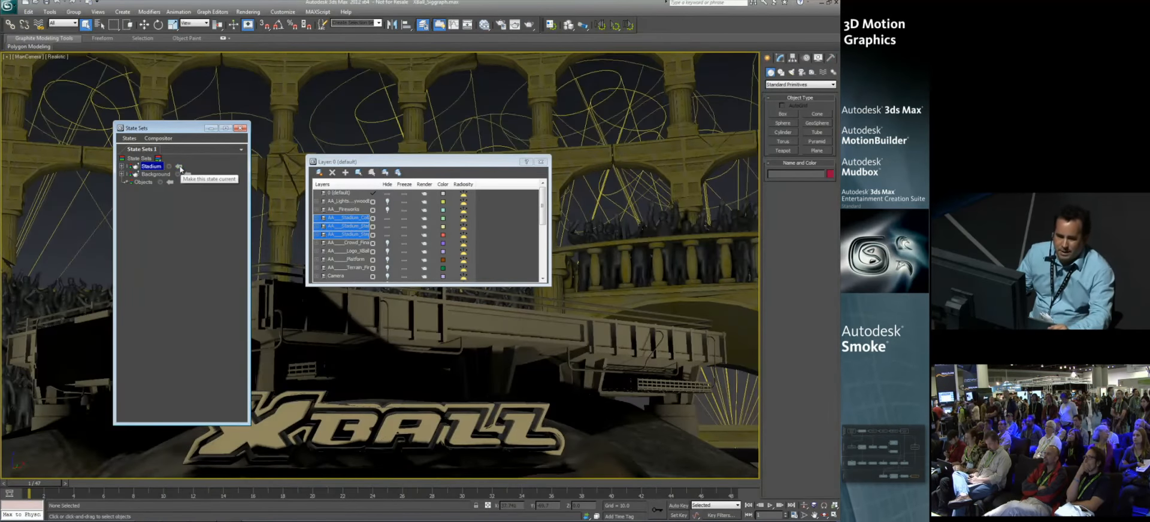
Step: Look over the state commands, including Render All States, and close the State Sets and layer windows
left_click_drag(175, 127, 193, 122)
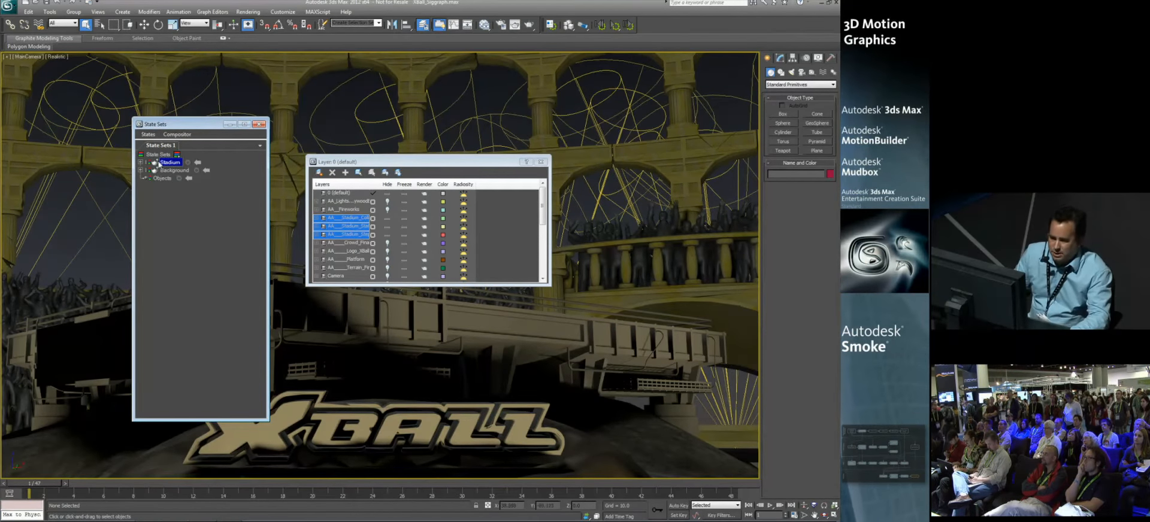
left_click(148, 135)
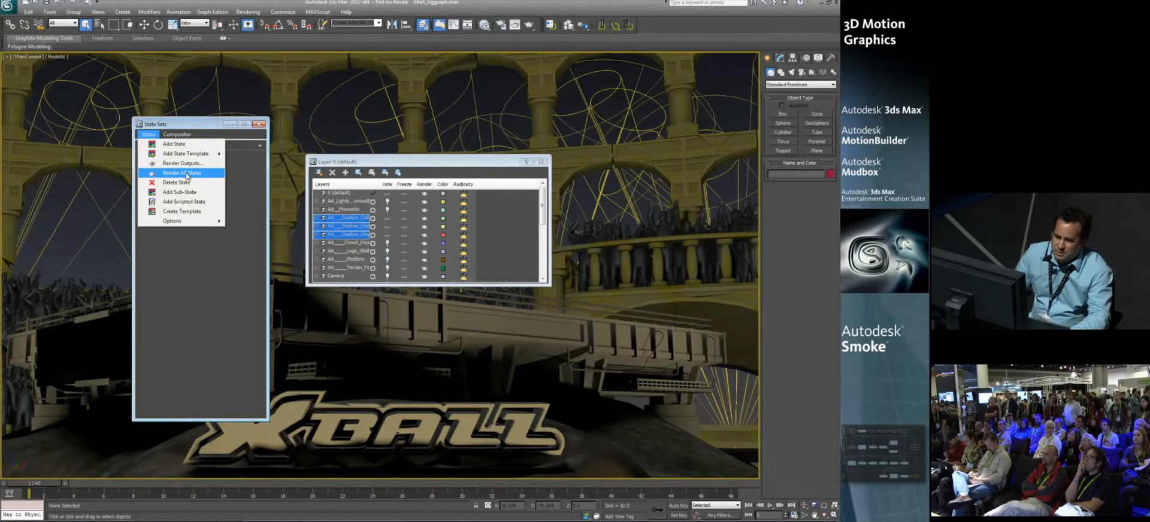
left_click(199, 253)
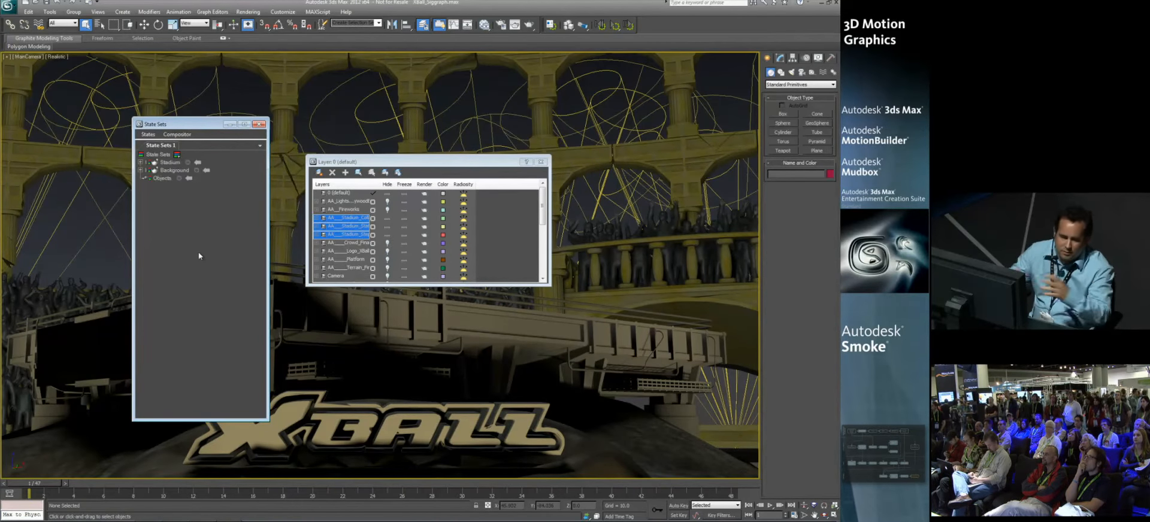
left_click(259, 125)
left_click(542, 162)
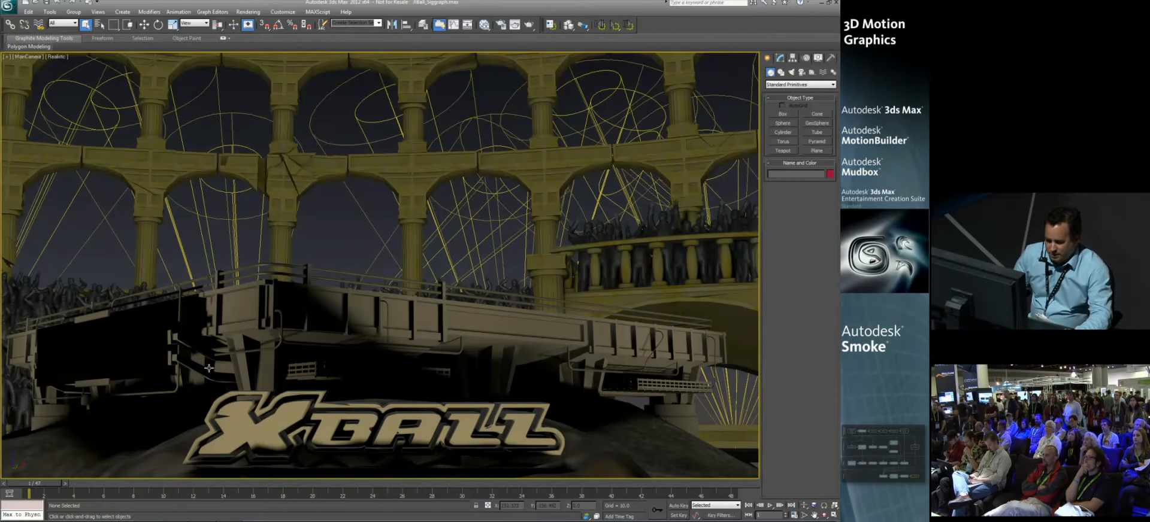
Step: Return to the split viewport layout and restore the scene state with only the platform, its columns and the camera
mouse_move(45, 484)
left_mouse_down()
mouse_move(441, 479)
mouse_move(46, 479)
left_mouse_up()
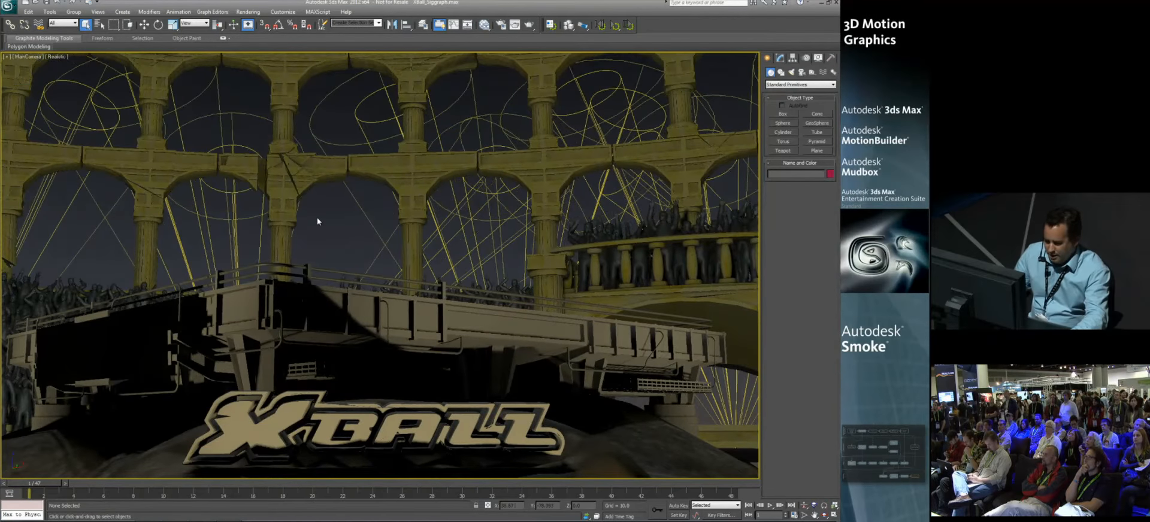
key("alt+w")
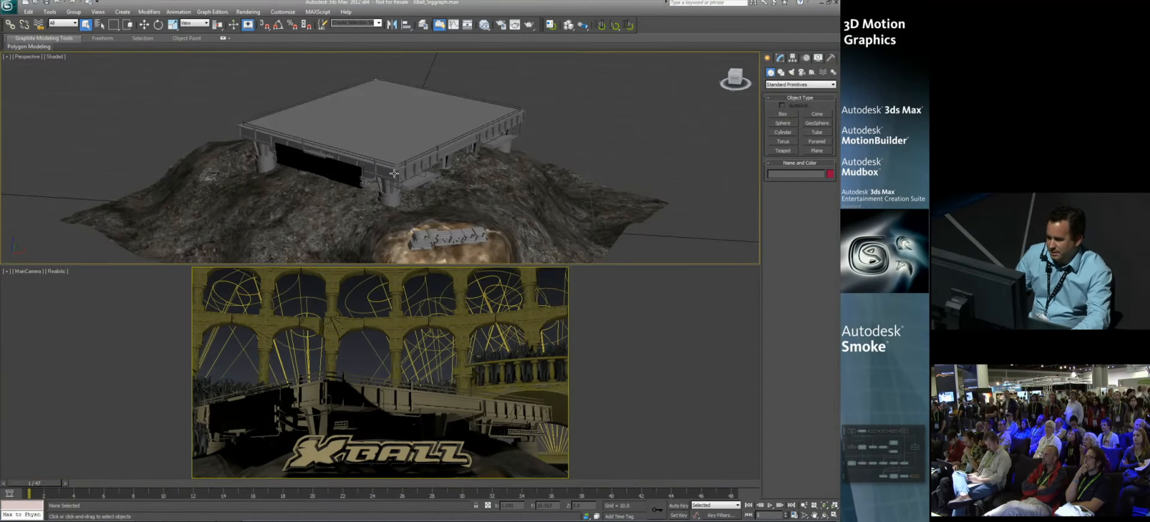
right_click(394, 174)
mouse_move(416, 152)
left_click(504, 146)
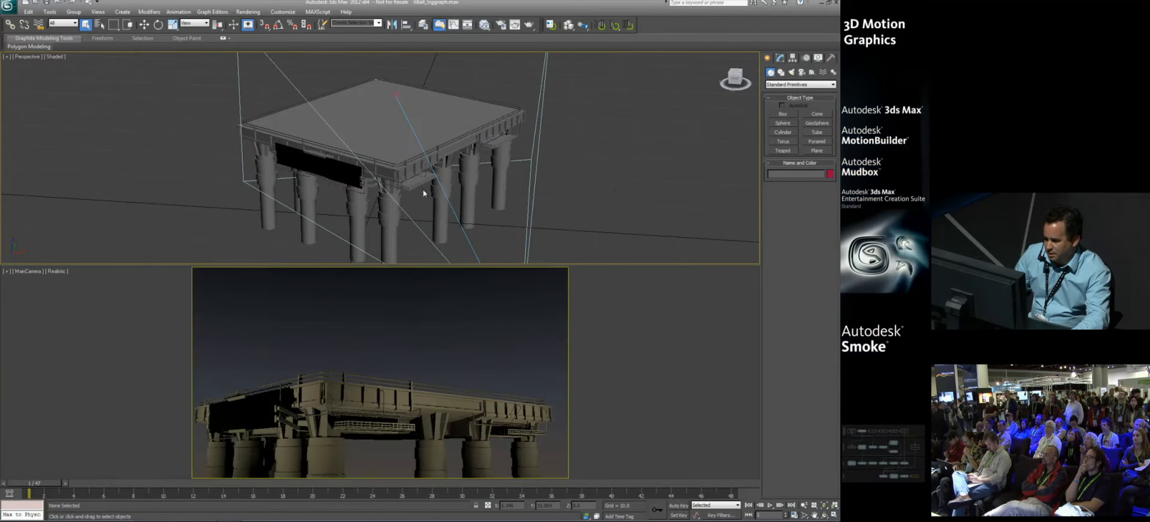
Step: Maximize the Perspective view and examine the platform, its columns and the camera with its target
scroll(423, 193, "down", 5)
key("alt+w")
middle_click_drag(366, 216, 358, 234, "alt")
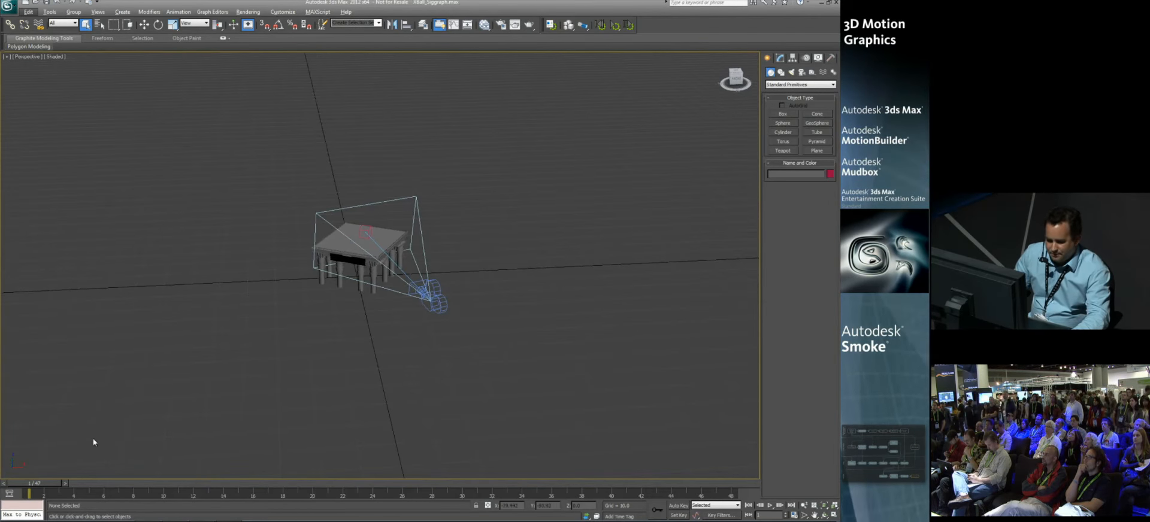
left_click_drag(36, 487, 26, 457)
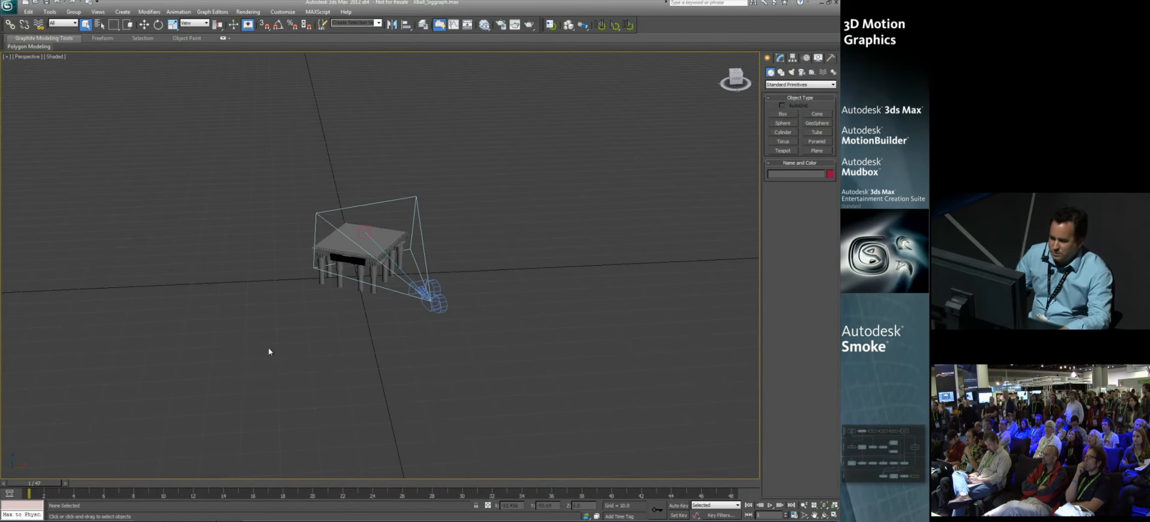
scroll(267, 352, "up", 3)
scroll(326, 277, "up", 2)
mouse_move(326, 277)
middle_mouse_down("alt")
mouse_move(334, 271)
mouse_move(311, 272)
middle_mouse_up("alt")
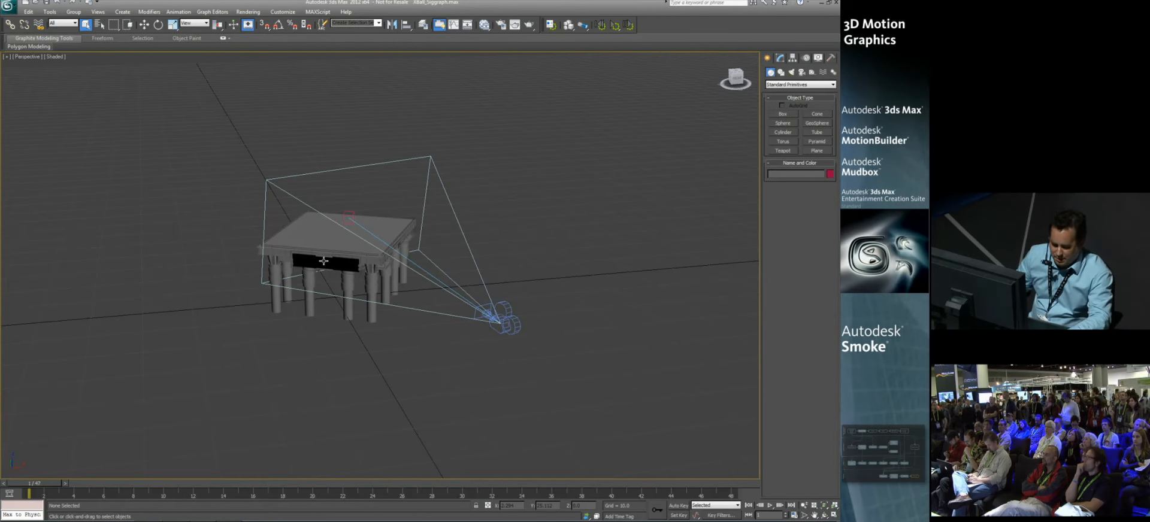
middle_click_drag(390, 240, 376, 235)
scroll(404, 258, "up", 2)
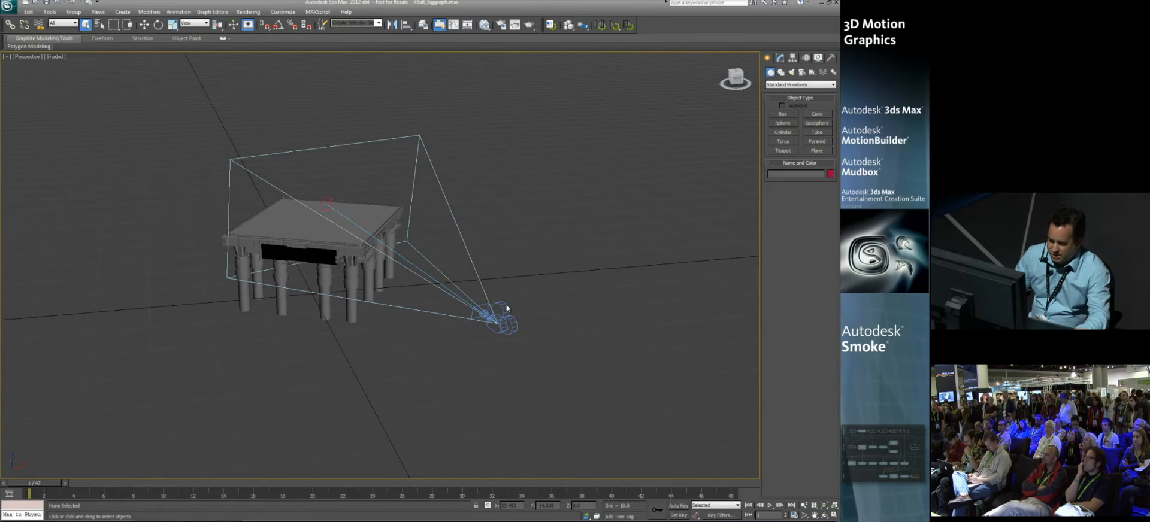
middle_click_drag(497, 302, 484, 300, "alt")
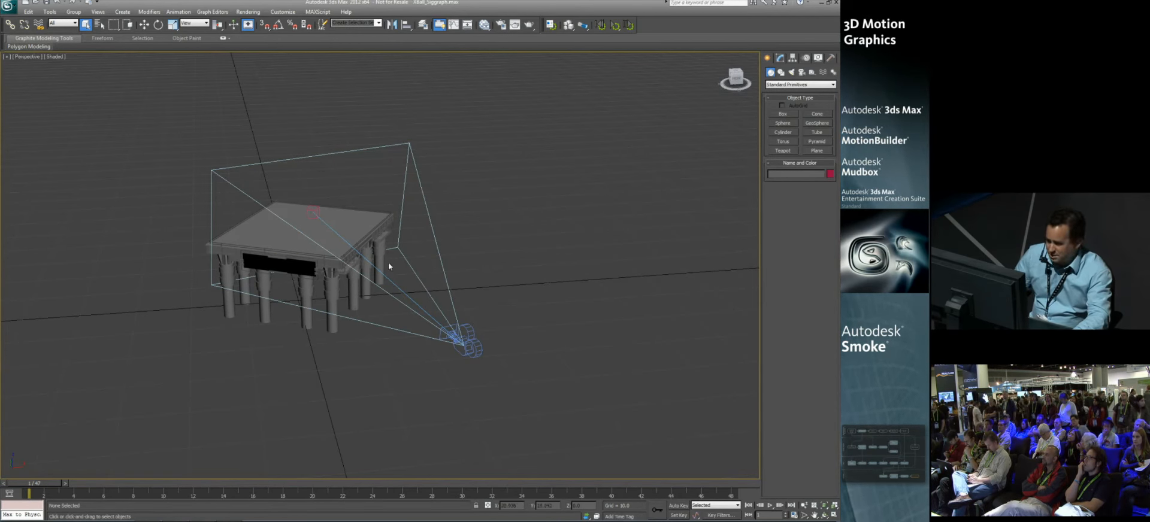
Step: Create two Point helpers with AutoGrid, one on the platform's top surface and one on its black front panel
left_click(812, 72)
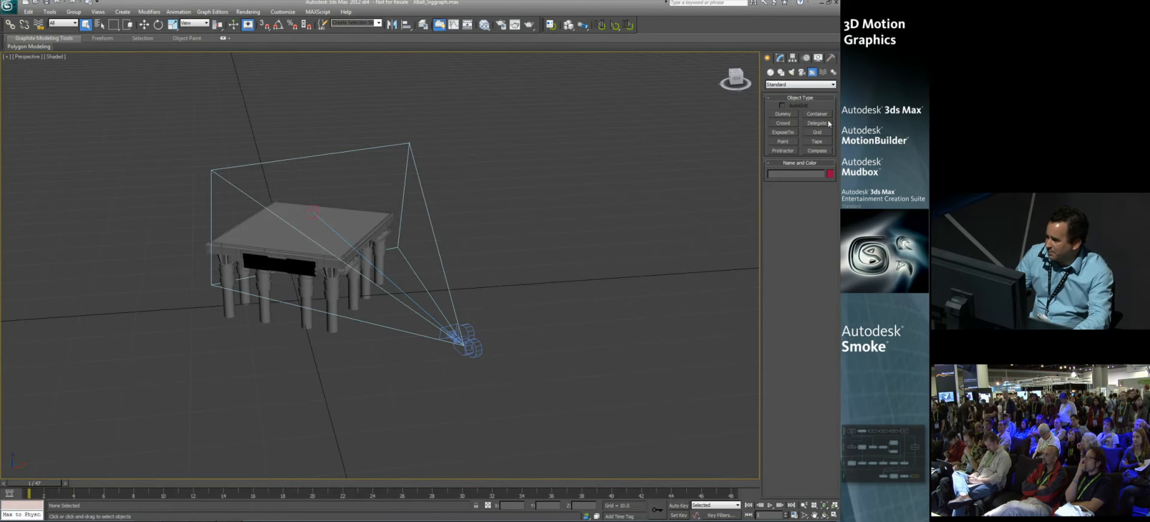
left_click(783, 141)
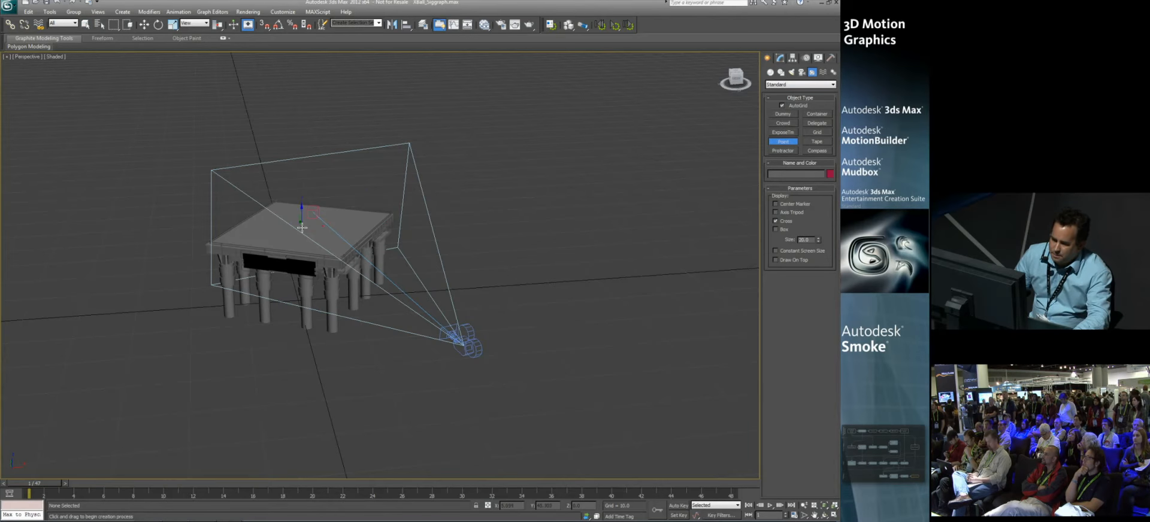
left_click(279, 228)
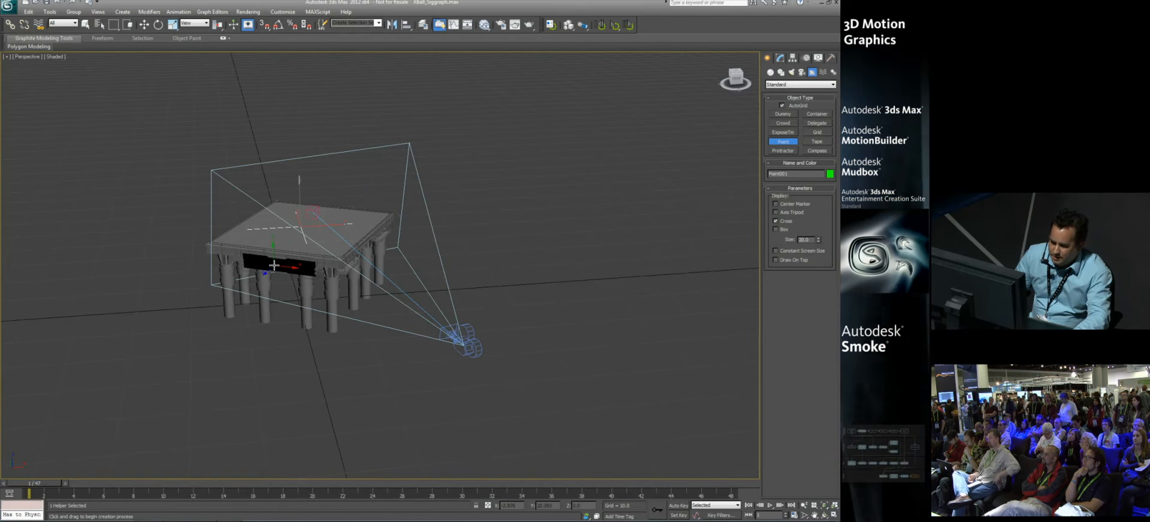
left_click(276, 264)
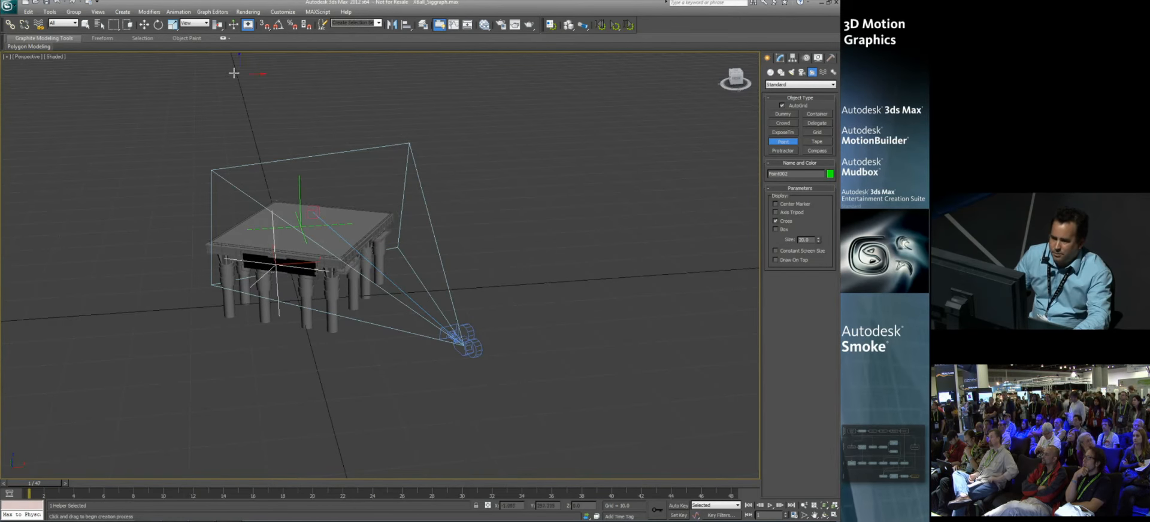
Step: Move the Point helper on the platform's top surface vertically so it floats slightly above the platform
key("w")
left_click(298, 186)
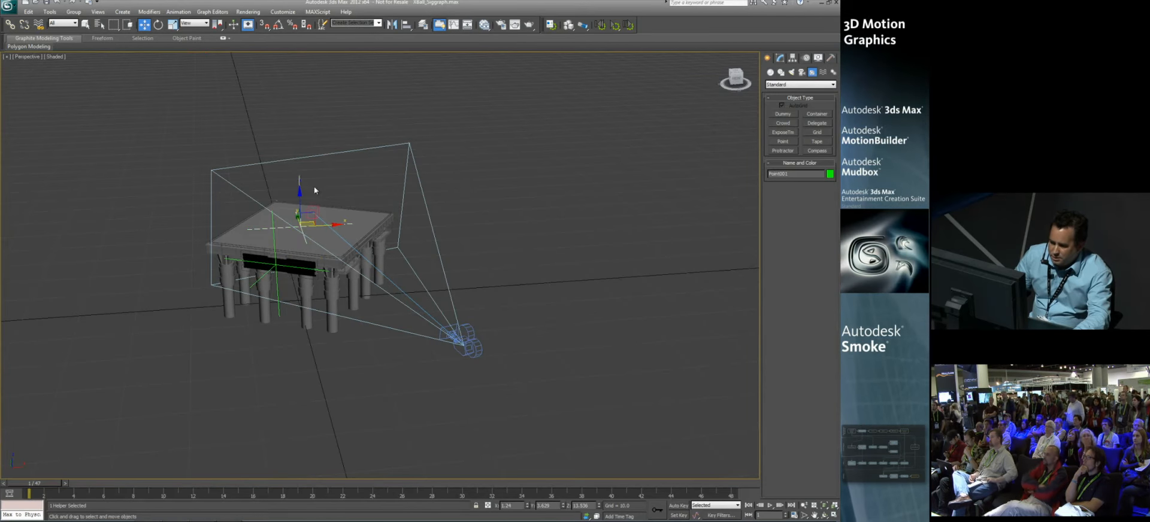
left_click_drag(298, 203, 298, 187)
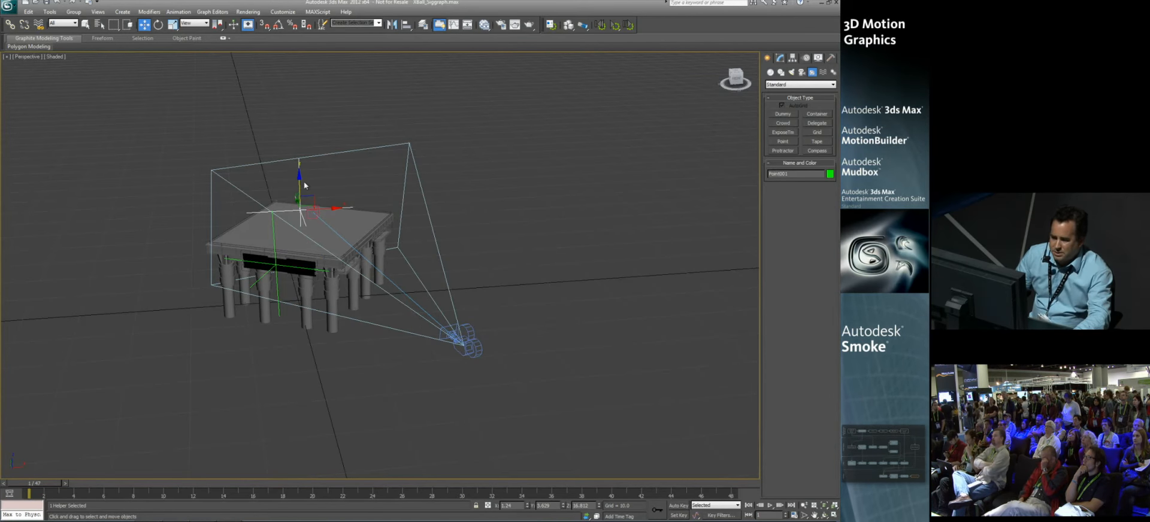
Step: Select both Point helpers together with the camera target and the camera
middle_click_drag(323, 196, 281, 204, "alt")
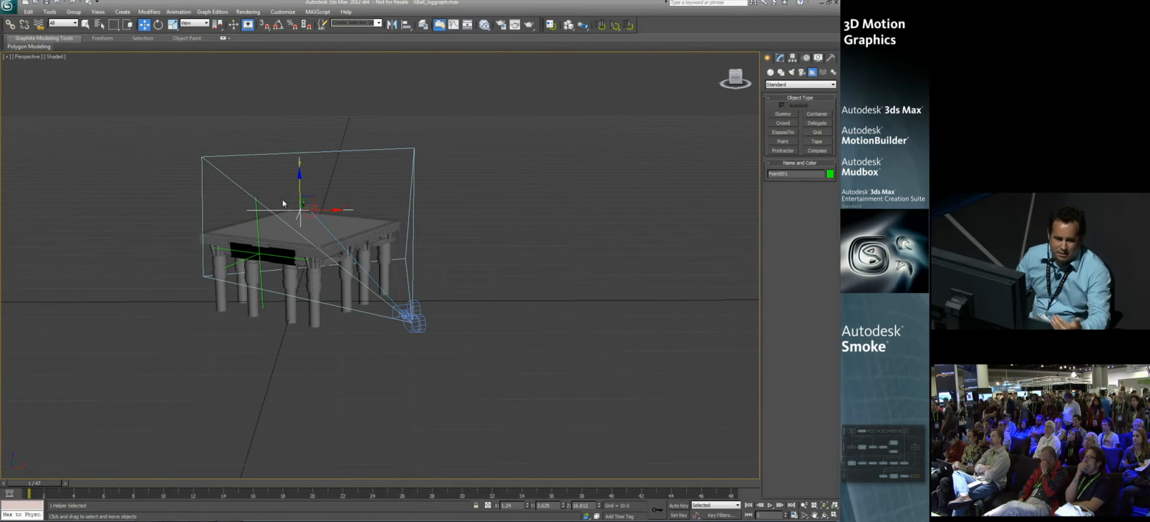
middle_click_drag(290, 202, 267, 209, "alt")
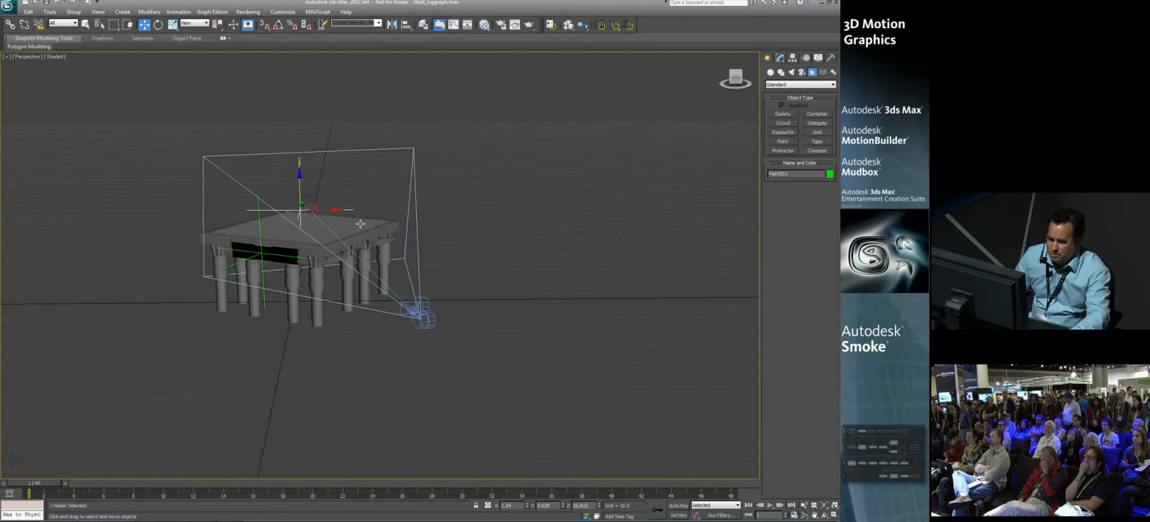
left_click(259, 209, "ctrl")
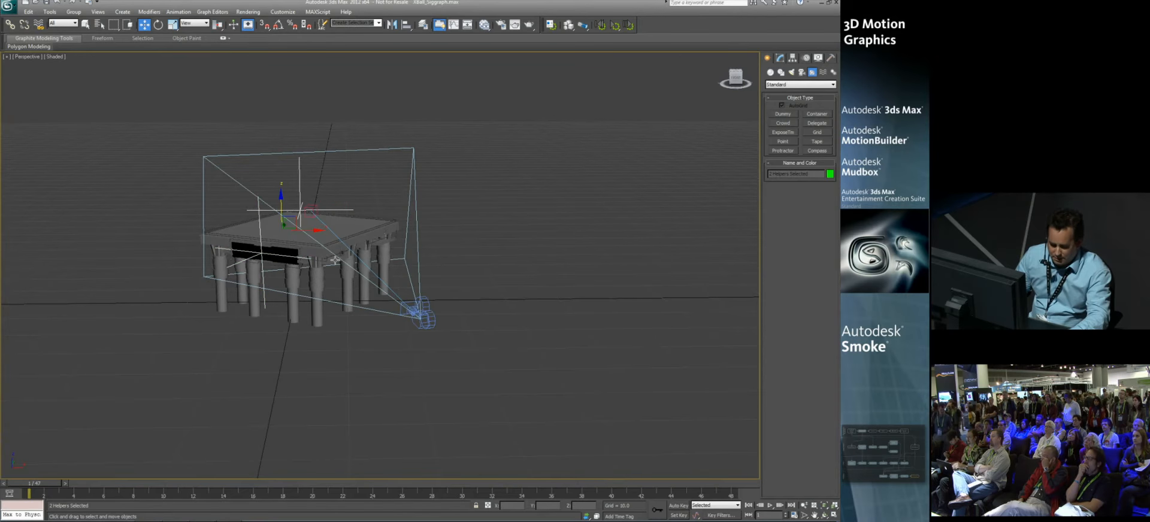
middle_click_drag(342, 264, 354, 266, "alt")
left_click(310, 208, "ctrl")
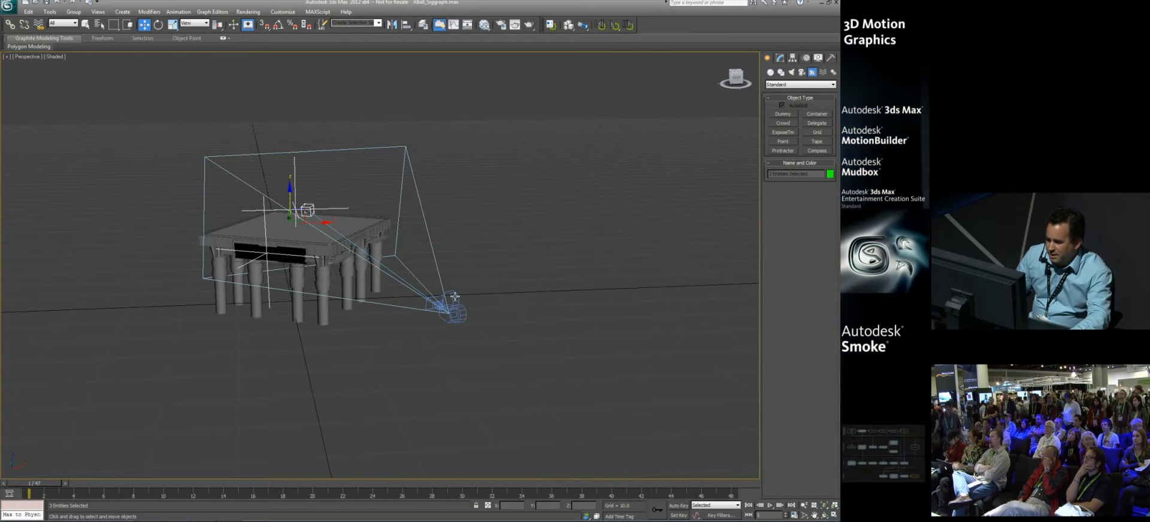
Step: Start exporting only the selected helpers and camera as FBX, replacing the existing 3DPosition.FBX
left_click(10, 7)
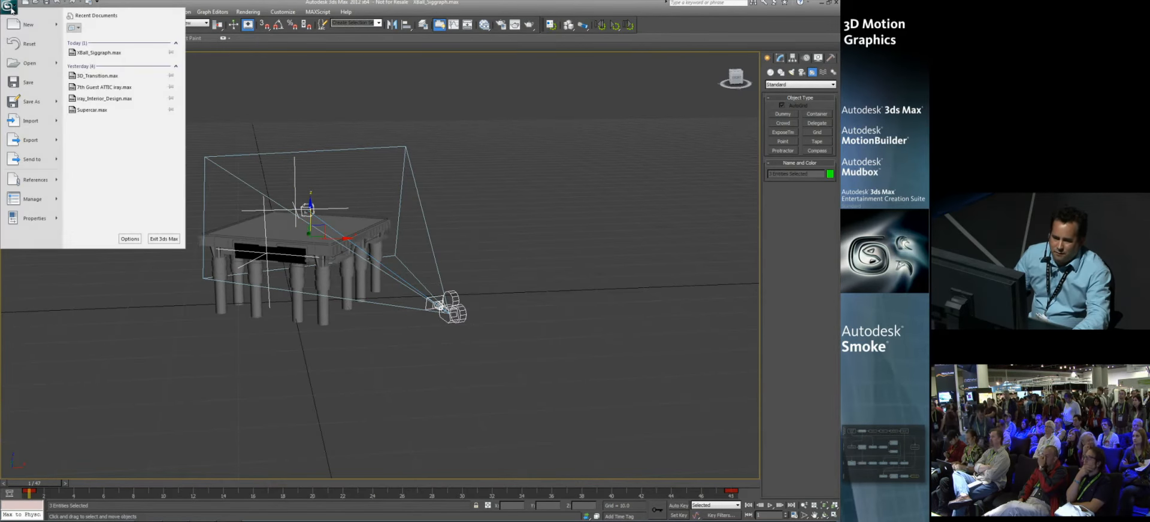
mouse_move(42, 143)
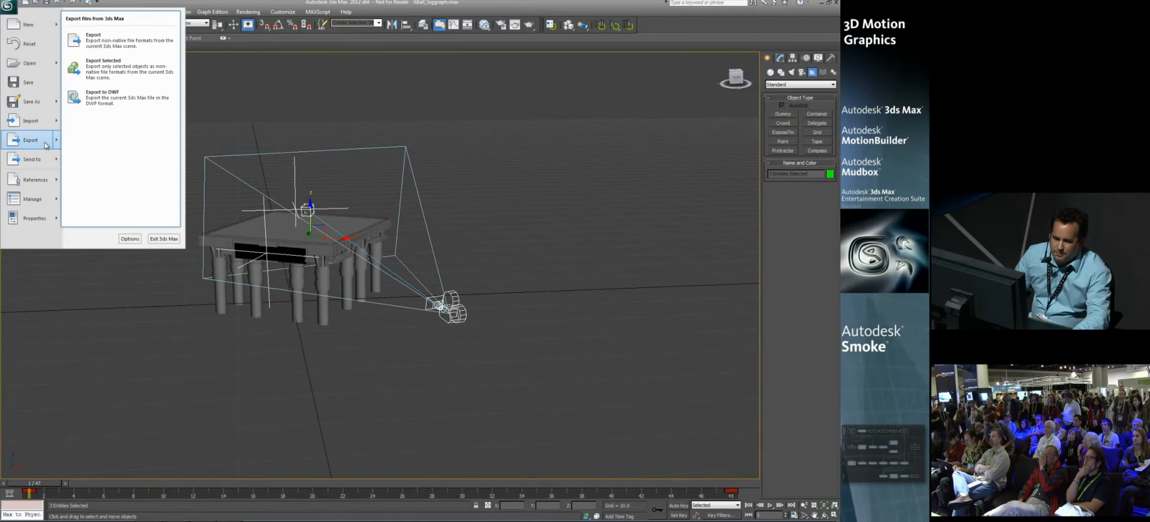
left_click(108, 68)
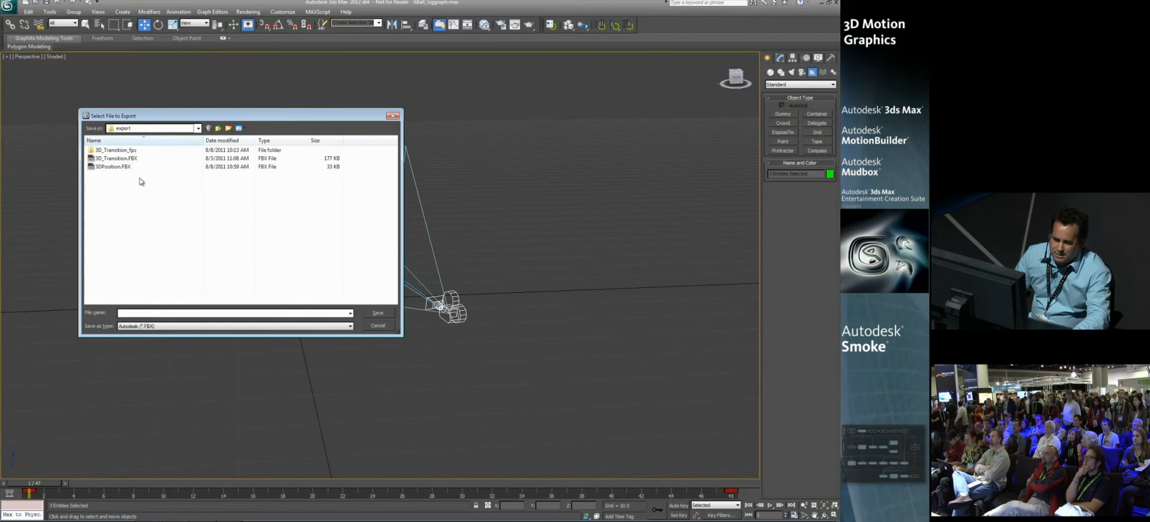
left_click(106, 168)
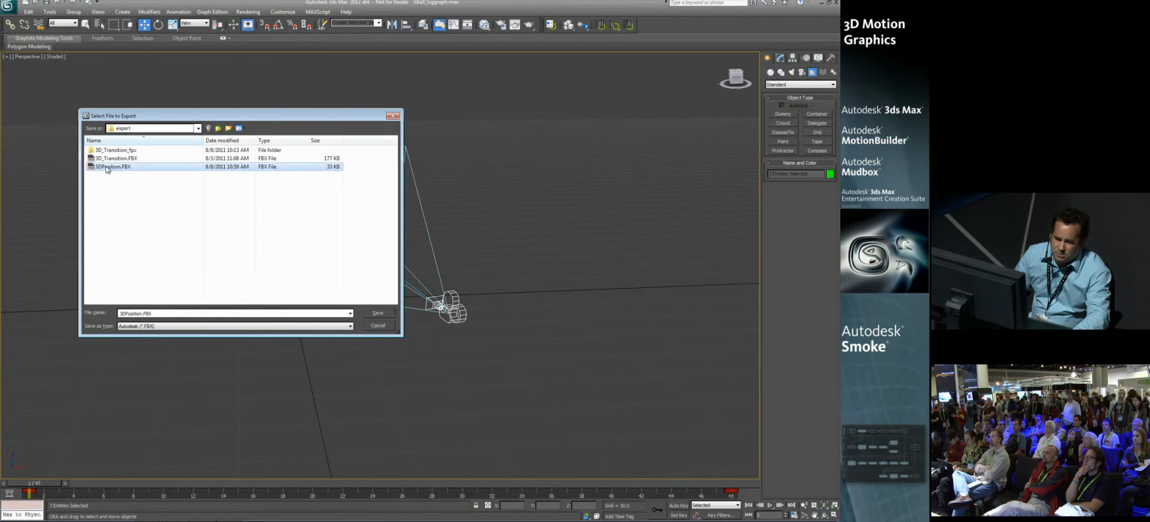
left_click(375, 313)
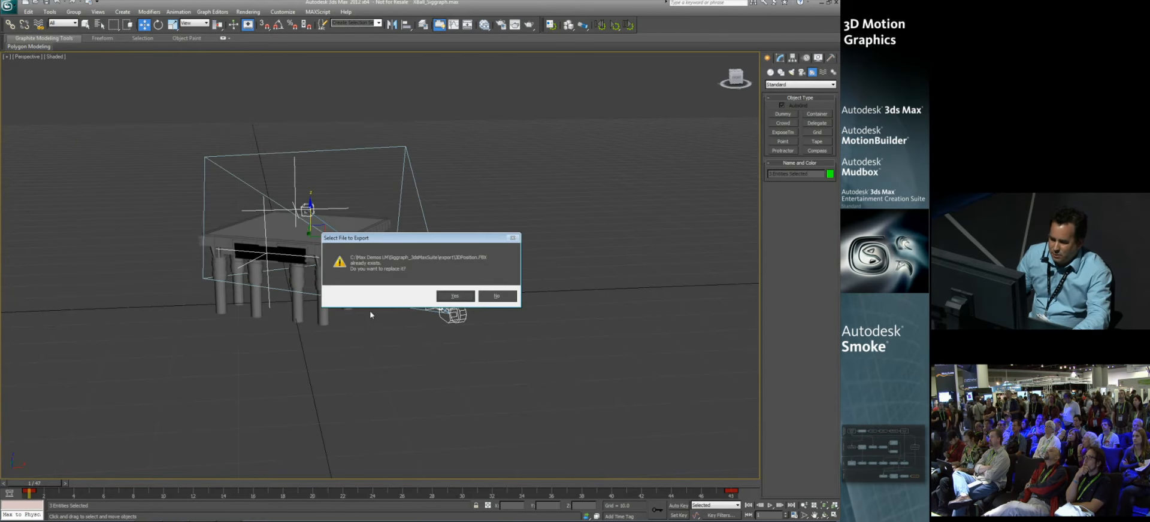
left_click(455, 296)
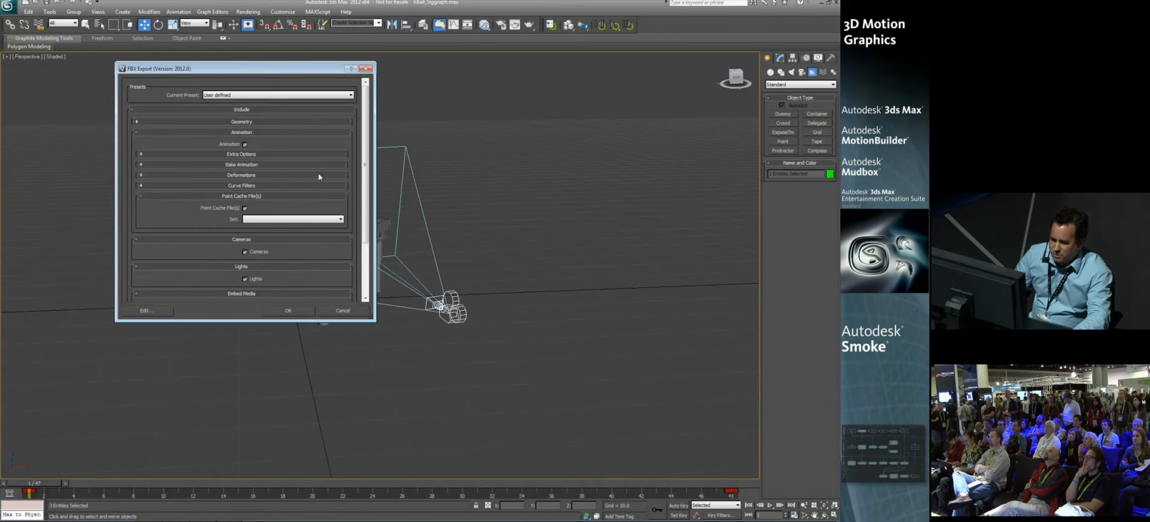
Step: Exclude point cache files and lights, enable Bake Animation in the FBX export options, and cancel the export
left_click(245, 208)
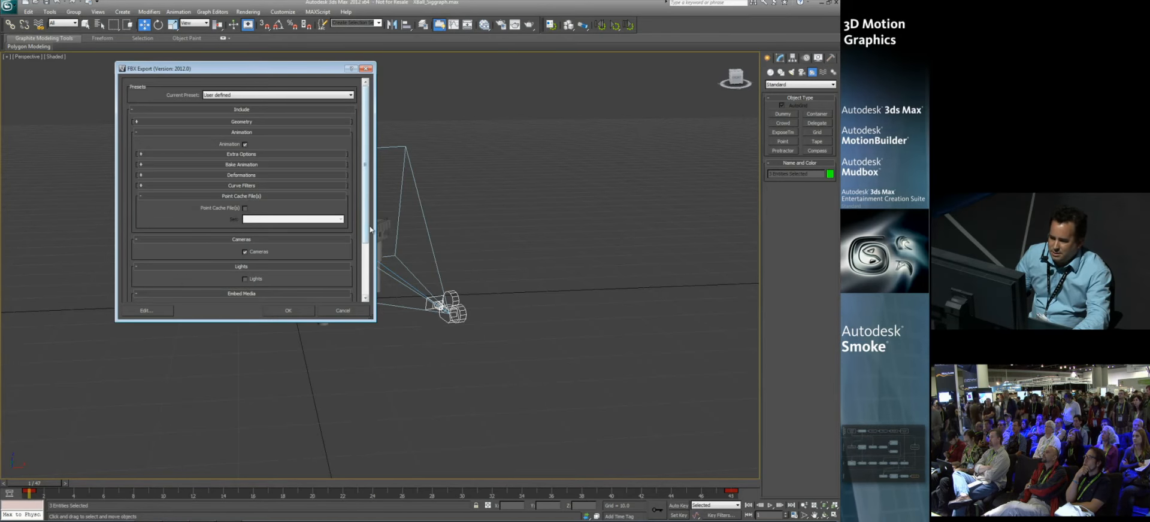
left_click(237, 155)
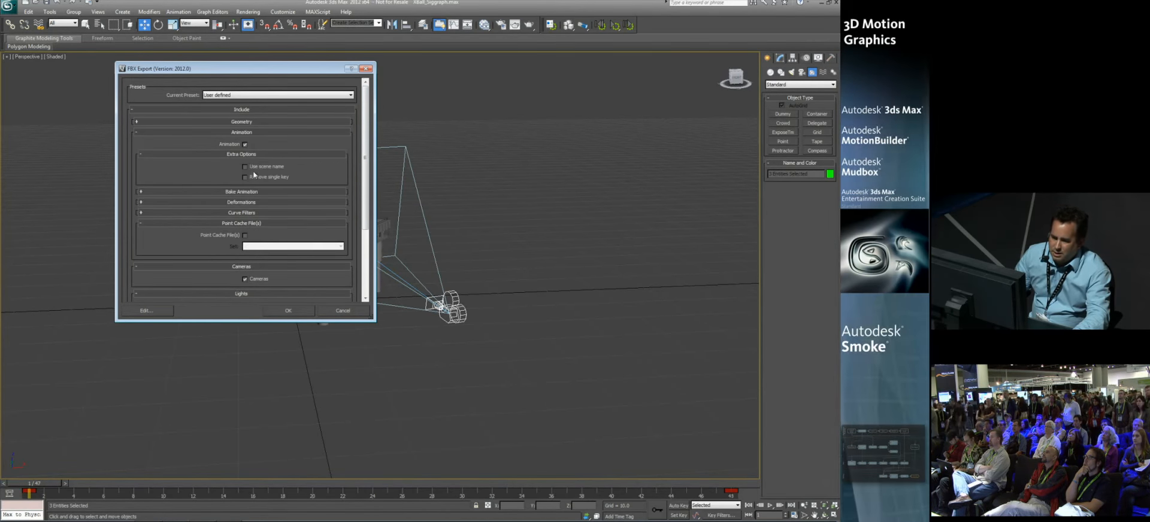
left_click(232, 192)
left_click(245, 204)
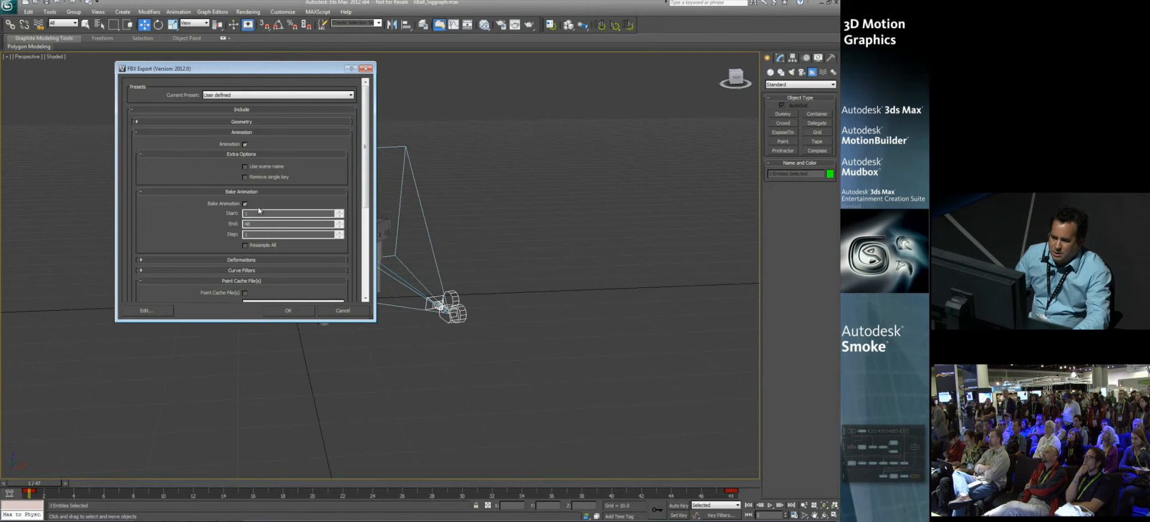
left_click(346, 312)
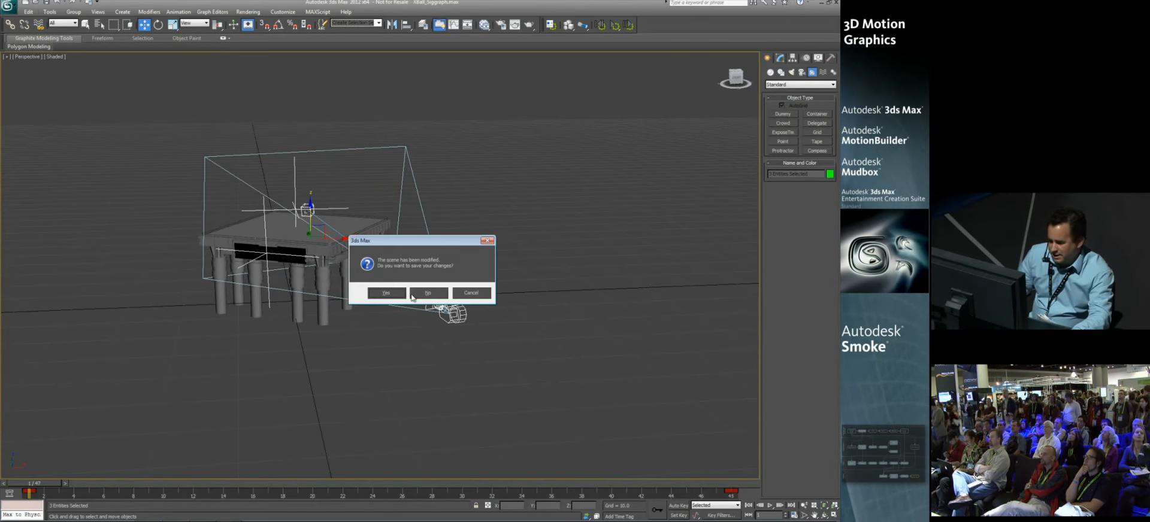
Step: Open 3D_Transition.max without saving the current scene, adopting the file's gamma and LUT settings
left_click(427, 293)
left_click(111, 174)
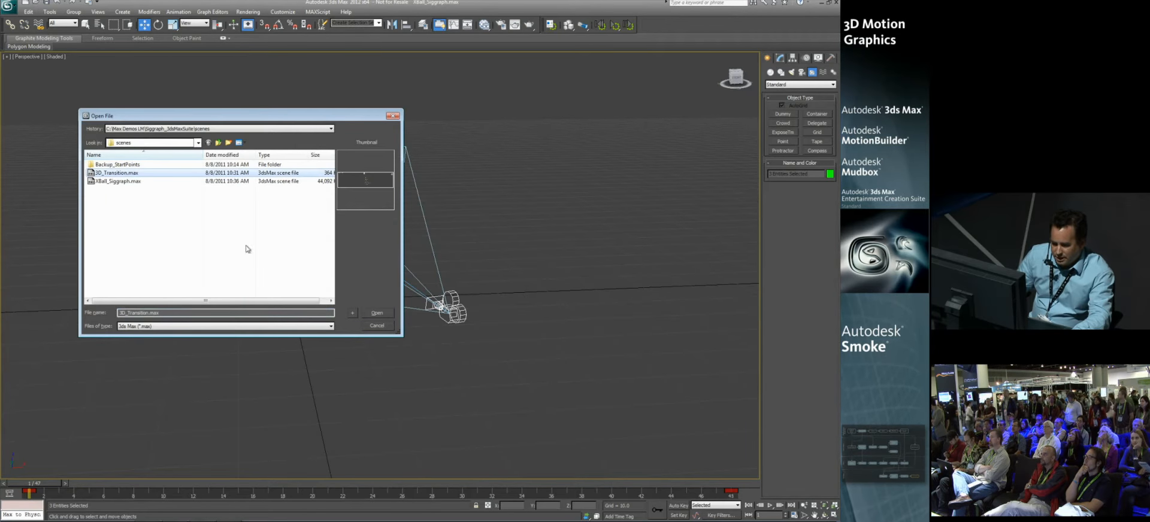
left_click(371, 313)
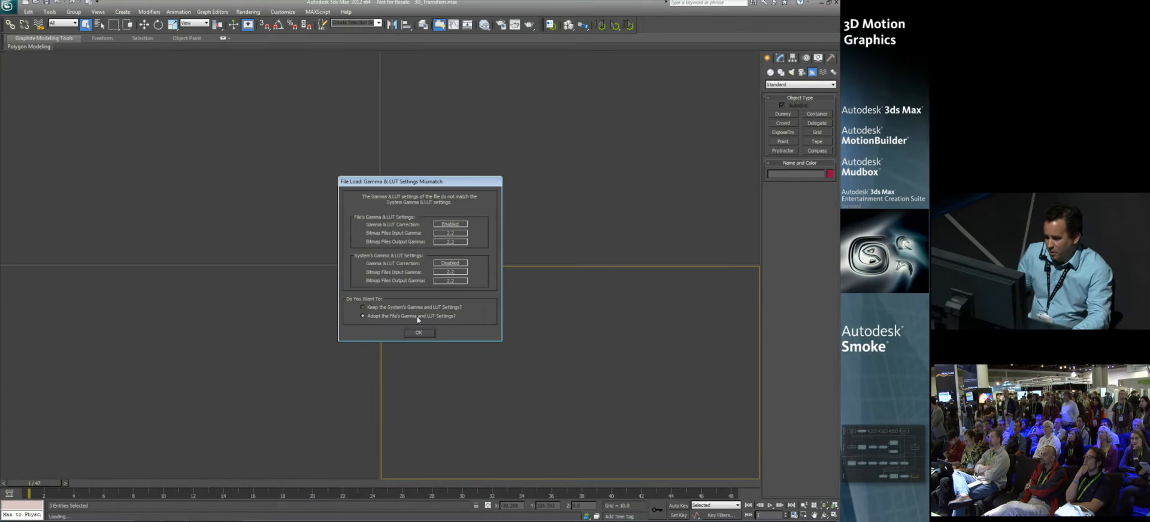
left_click(419, 333)
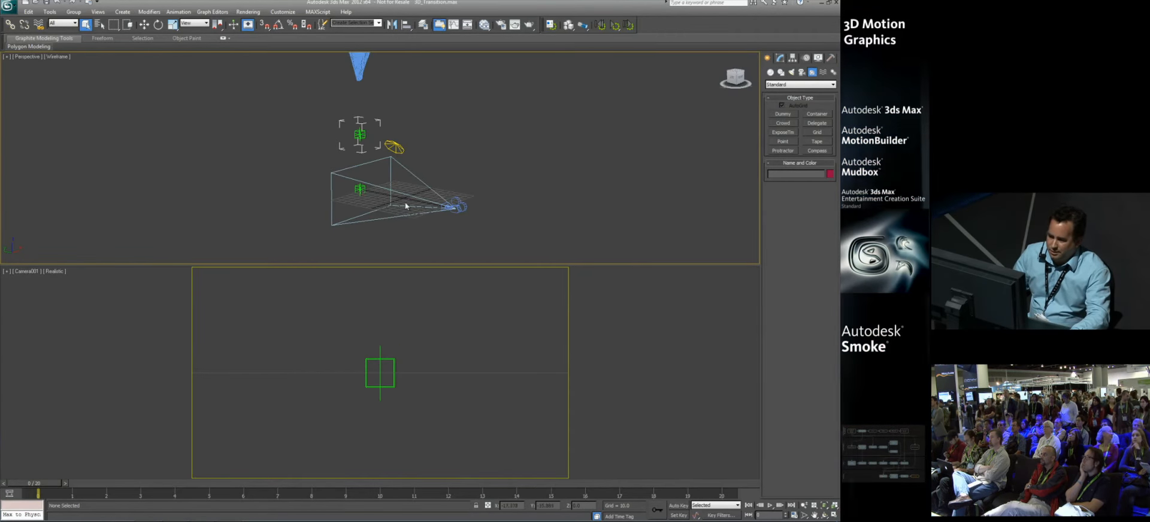
Step: Select the cloth plane and scrub its animation through to frame 20 to examine the transition
left_click(395, 145)
left_click(357, 76)
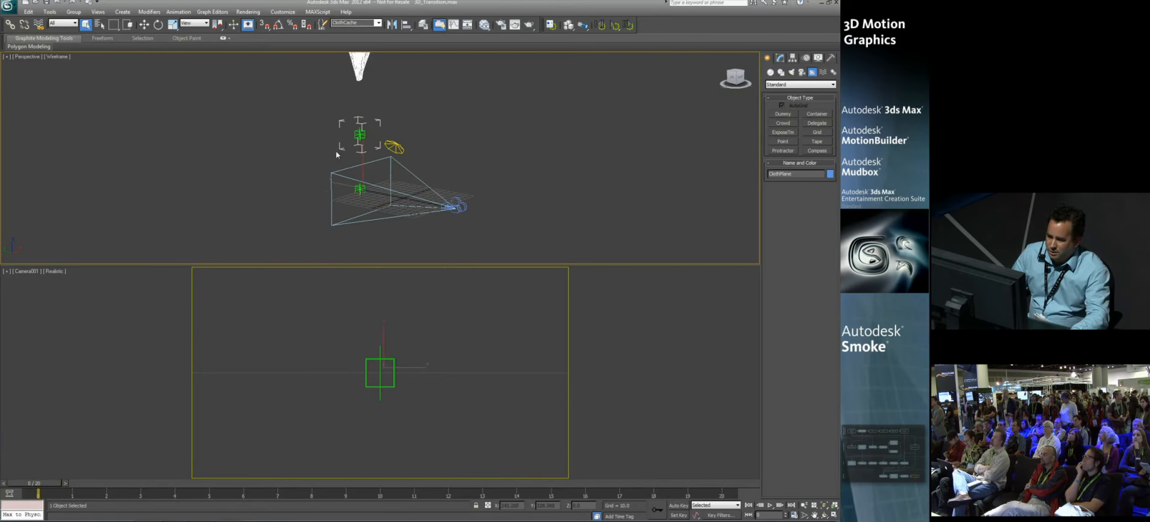
left_click_drag(57, 484, 725, 487)
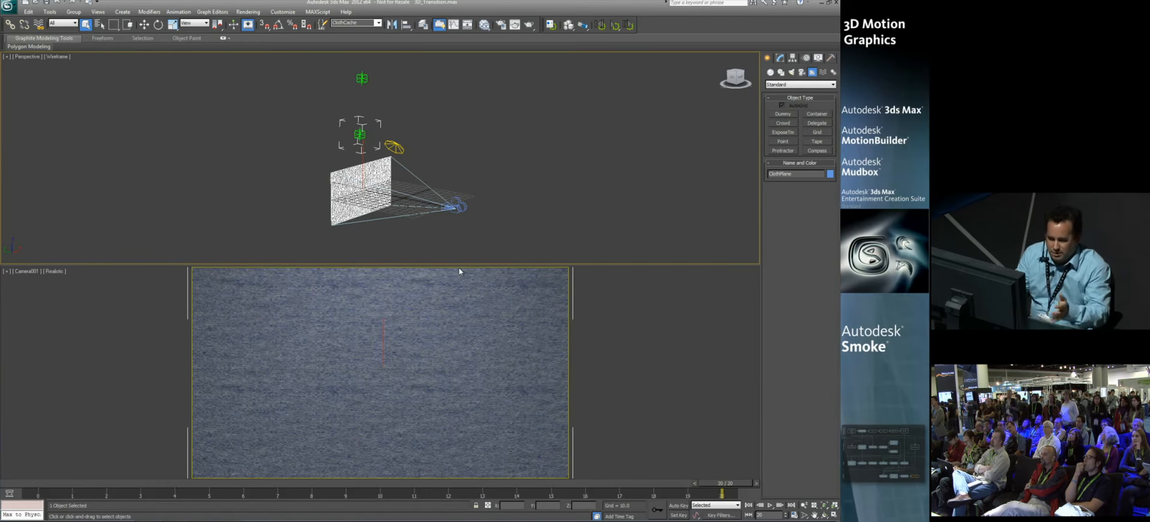
middle_click_drag(405, 201, 405, 198, "alt")
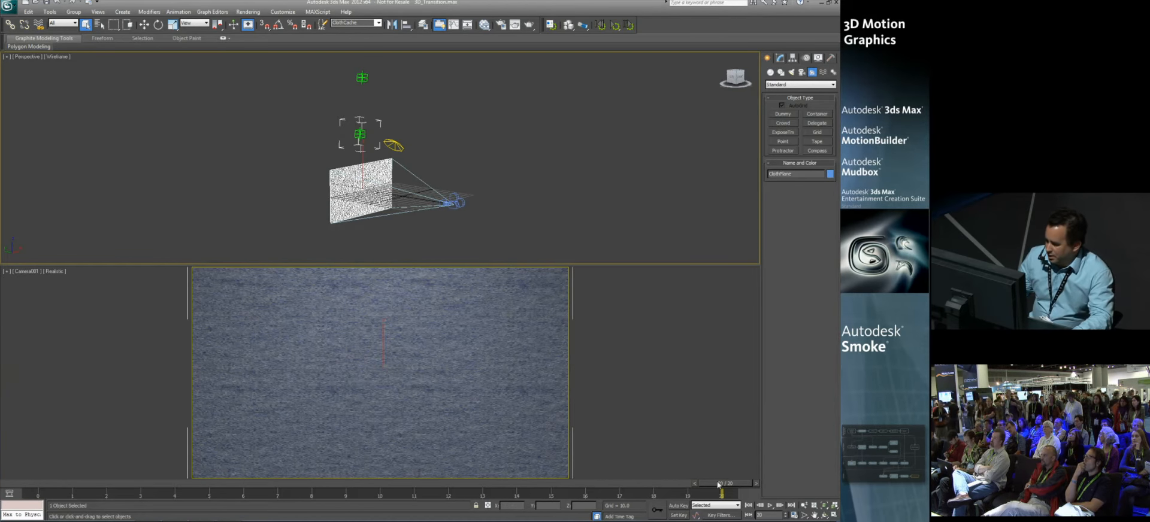
Step: Select the objects in the FBX Export selection set and start exporting them as FBX, replacing 3D_Transition.FBX
left_click(378, 23)
left_click(351, 39)
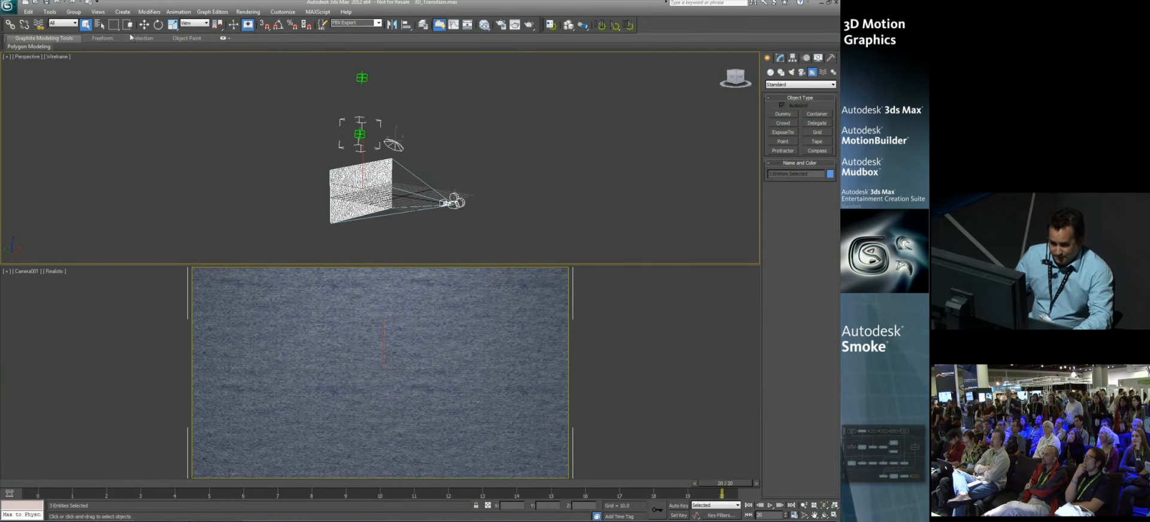
left_click(8, 6)
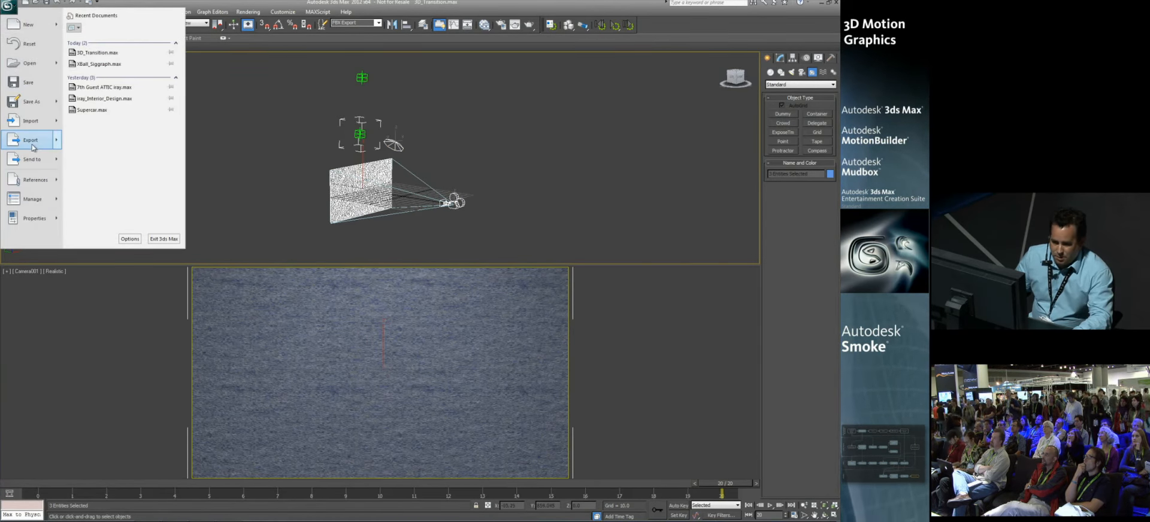
mouse_move(33, 147)
left_click(108, 67)
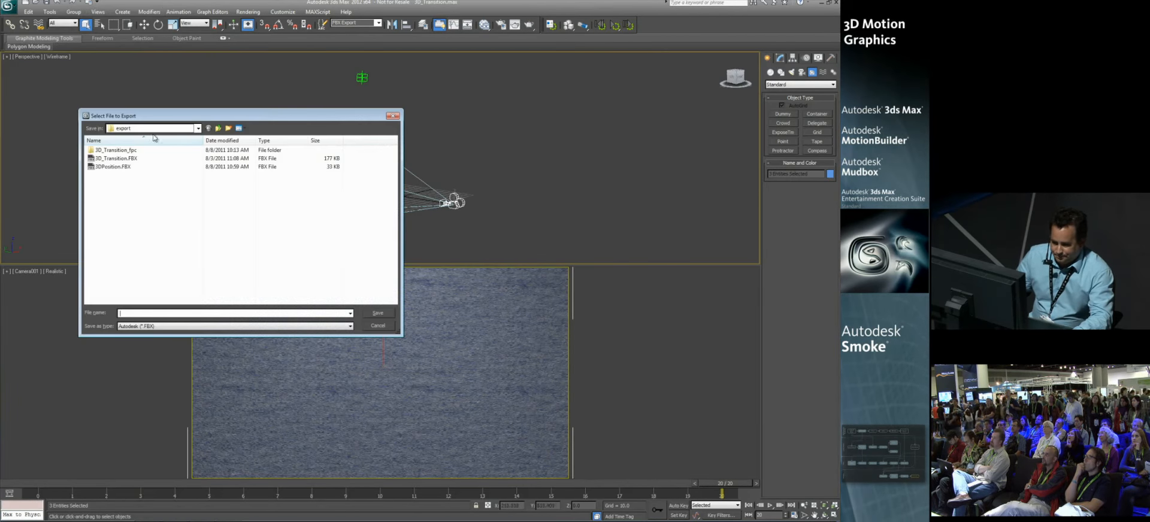
left_click(114, 160)
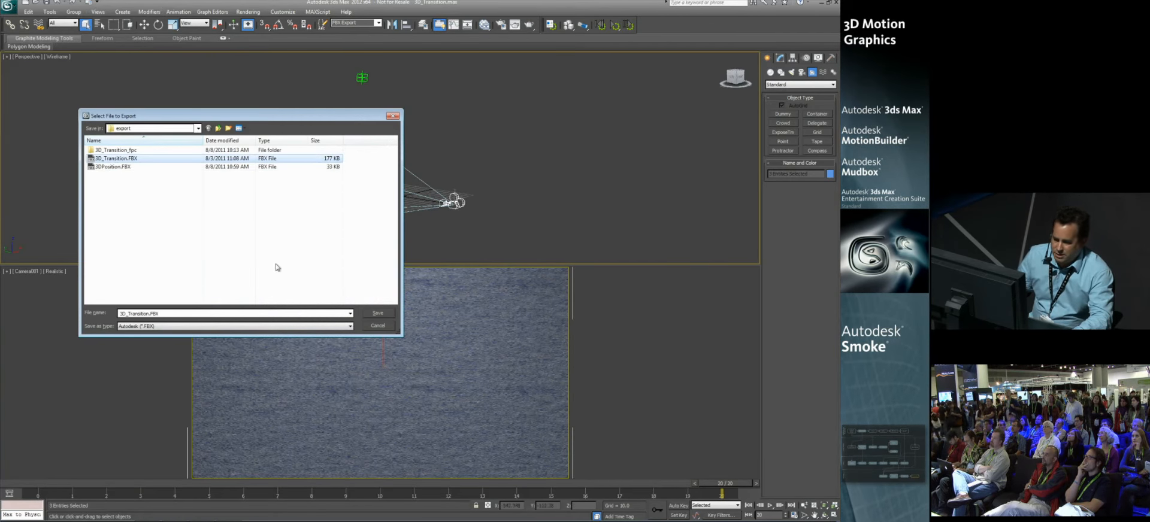
left_click(380, 312)
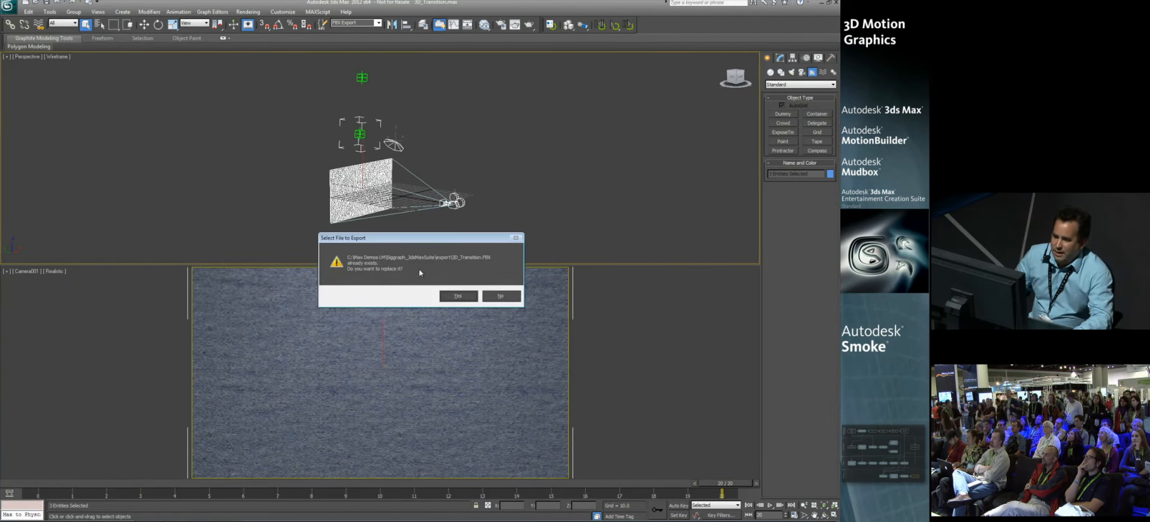
left_click(459, 296)
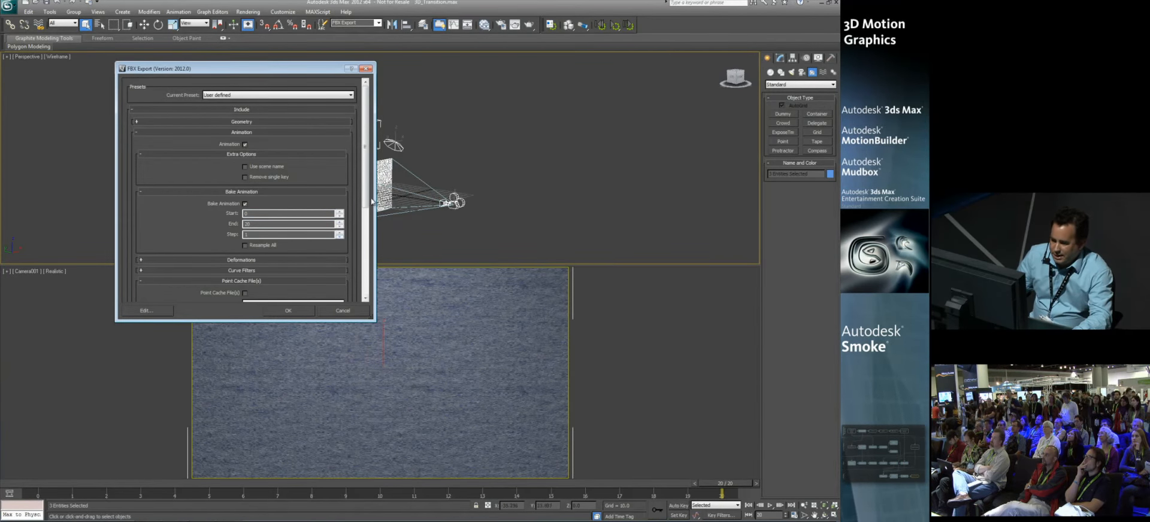
Step: Include point cache files using the ClothCache set in the FBX export options, and cancel the export
scroll(371, 201, "down", 2)
left_click(245, 236)
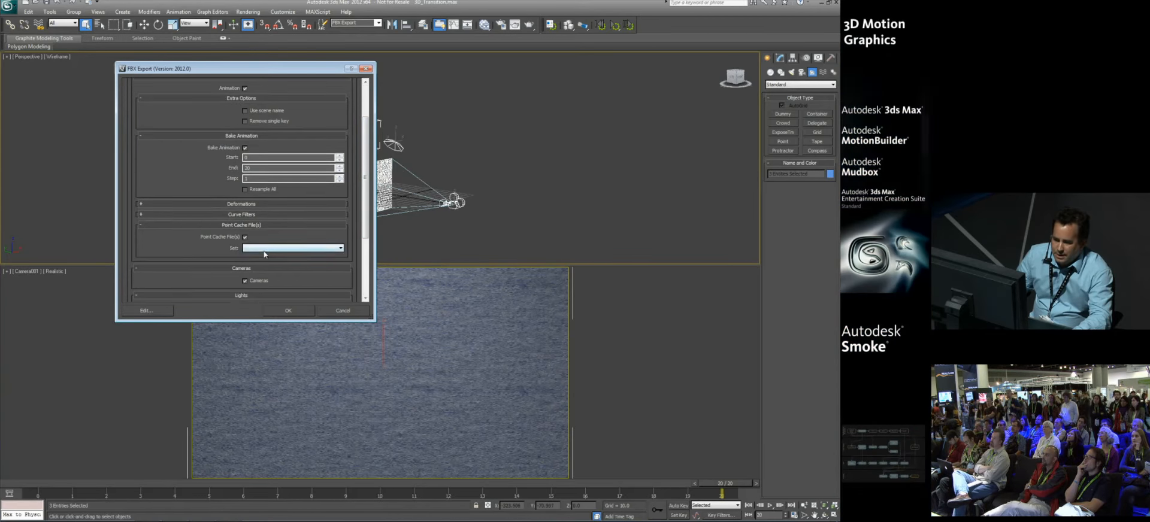
left_click(265, 249)
left_click(263, 259)
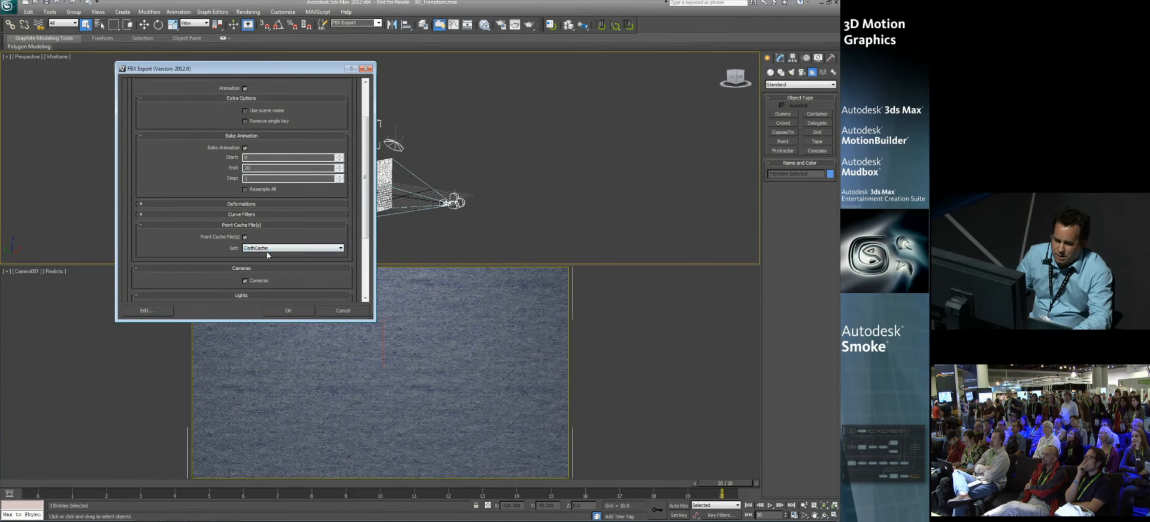
left_click(344, 312)
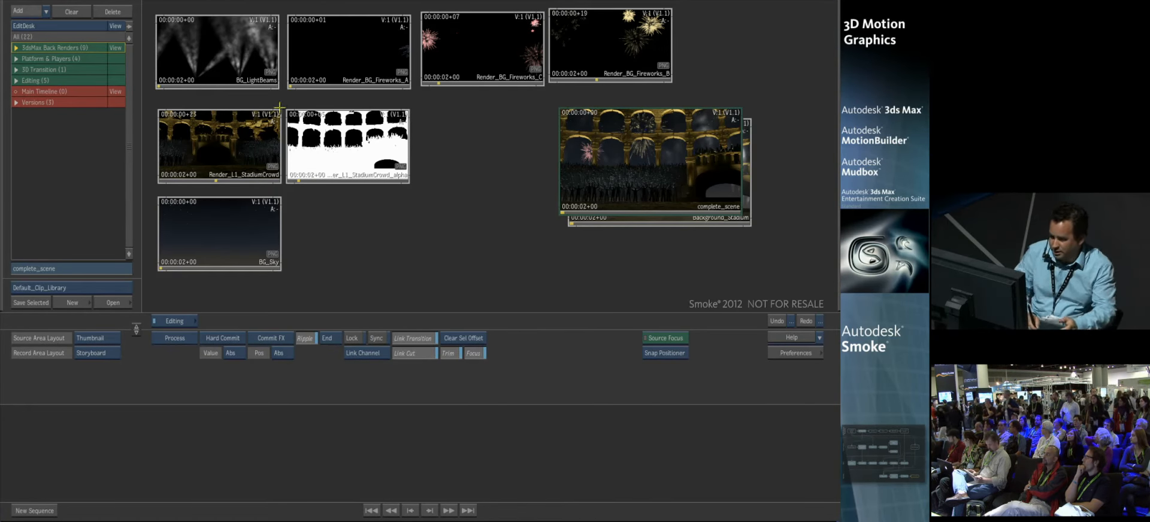
Step: In Smoke, scrub through the light beams, fireworks, stadium crowd, crowd alpha and sky render clips to examine each layer
left_click_drag(175, 81, 147, 87)
mouse_move(305, 82)
left_mouse_down()
mouse_move(363, 82)
mouse_move(318, 84)
left_mouse_up()
left_click(450, 76)
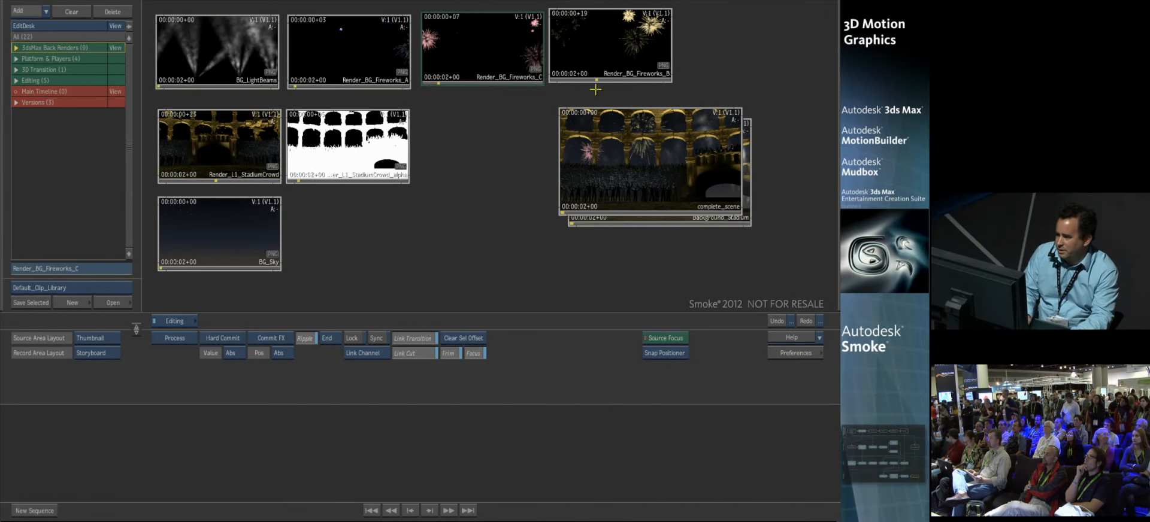
left_click_drag(573, 73, 592, 76)
left_click_drag(180, 176, 207, 174)
mouse_move(306, 174)
left_mouse_down()
mouse_move(337, 173)
mouse_move(301, 175)
left_mouse_up()
left_click_drag(174, 269, 138, 275)
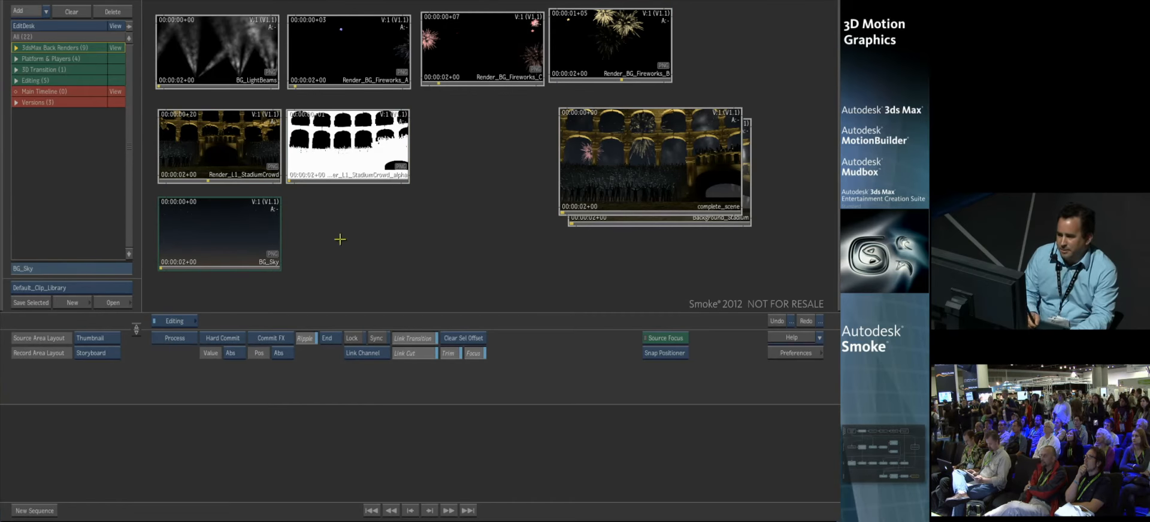
Step: Scrub through the complete_scene and Background_Stadium clips to compare the raw assembled render with the composited background
left_click(654, 147)
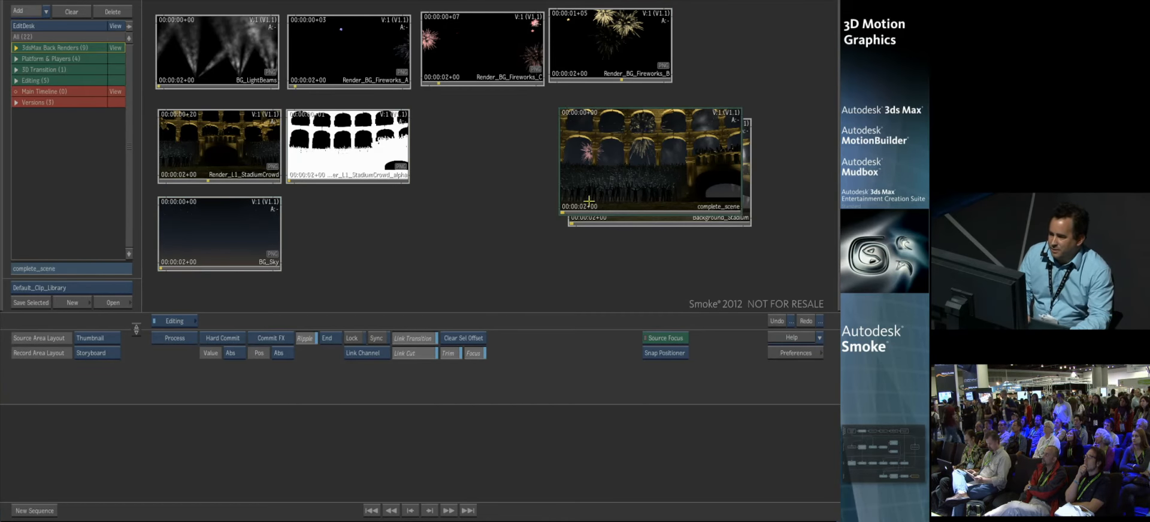
left_click_drag(580, 207, 524, 203)
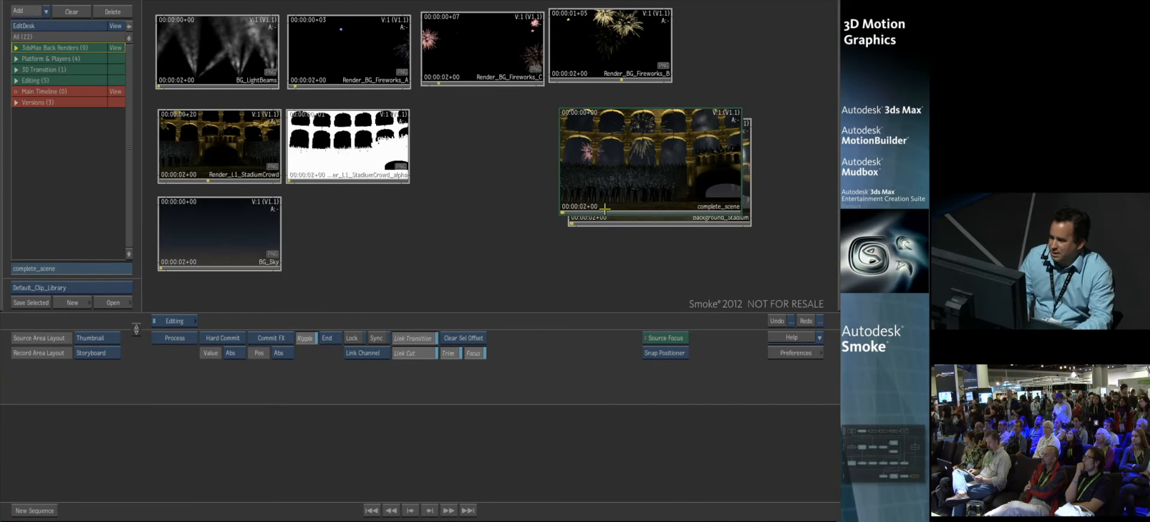
left_click_drag(599, 198, 572, 202)
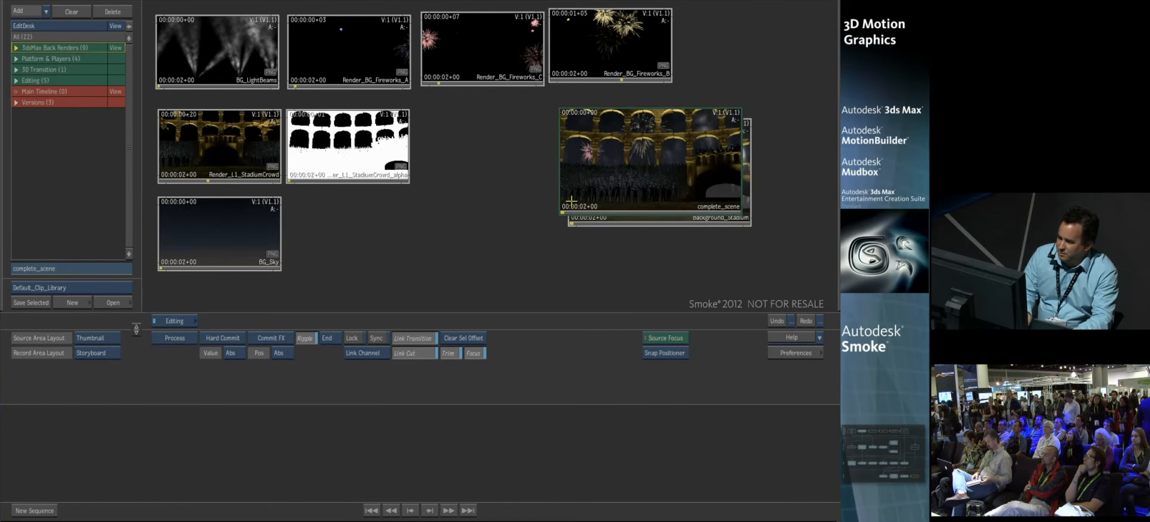
left_click(670, 223)
left_click_drag(591, 215, 654, 210)
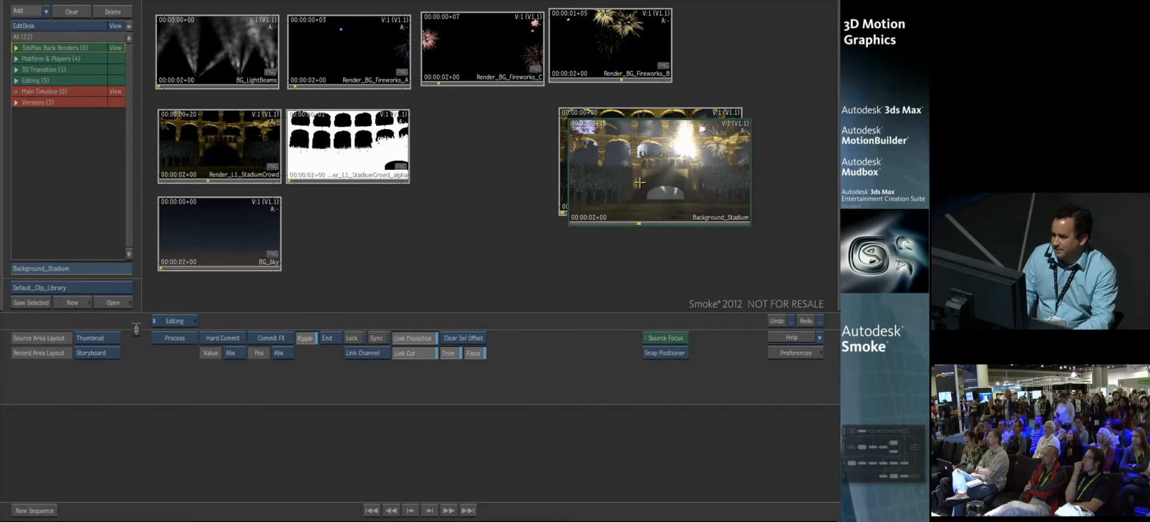
left_click_drag(603, 216, 536, 221)
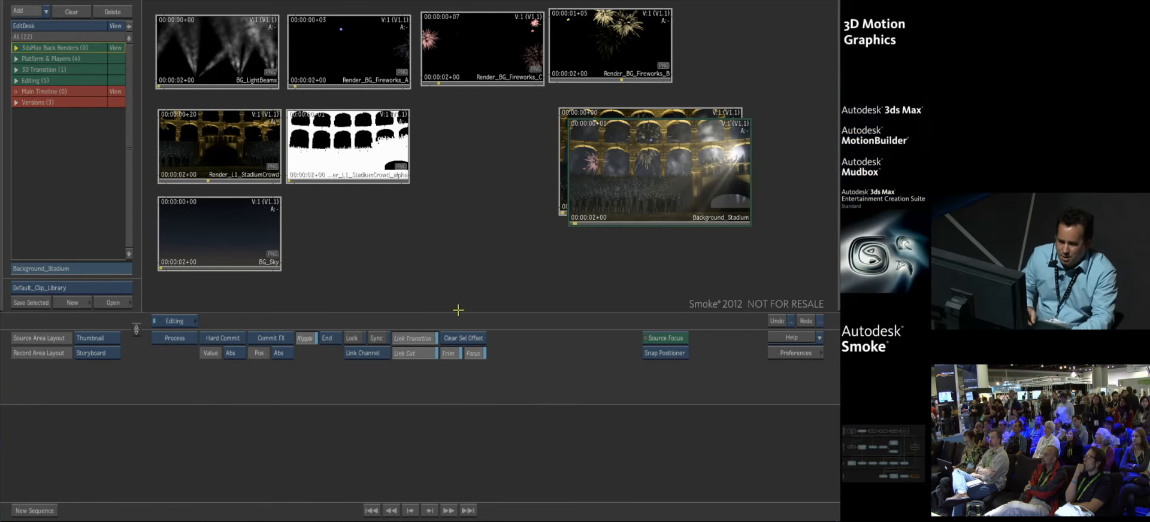
Step: Display the Platform & Players clips and scrub the platform render, its alpha and both green-screen player shots
left_click(115, 59)
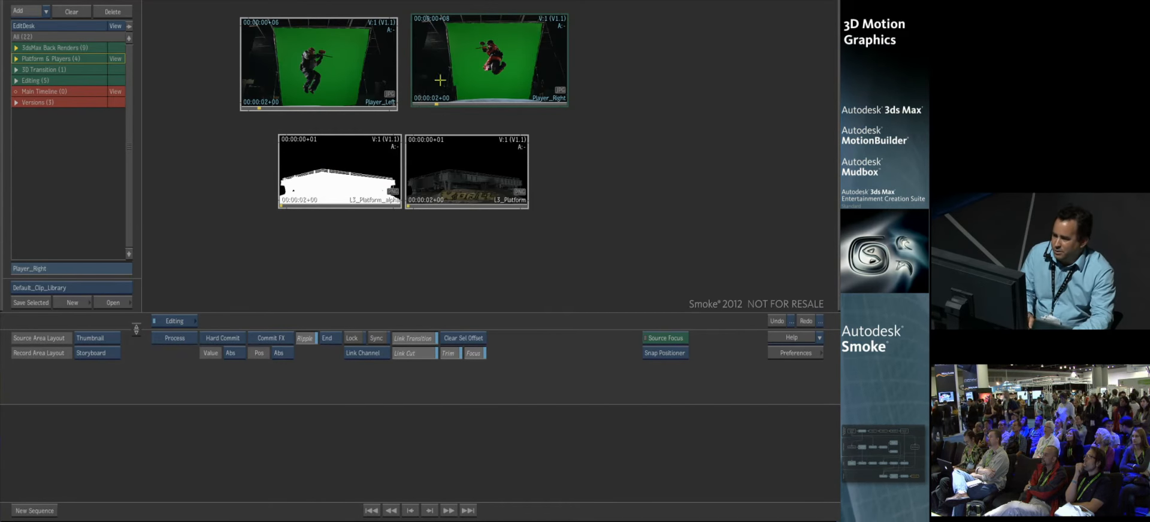
mouse_move(442, 201)
left_mouse_down()
mouse_move(516, 197)
mouse_move(422, 201)
left_mouse_up()
mouse_move(296, 200)
left_mouse_down()
mouse_move(423, 201)
mouse_move(300, 202)
left_mouse_up()
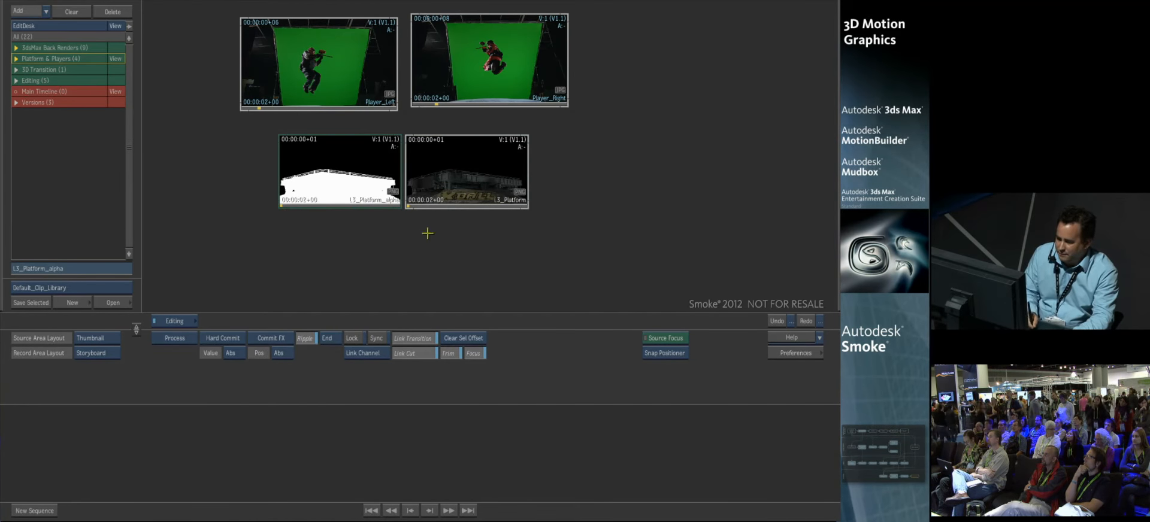
mouse_move(444, 99)
left_mouse_down()
mouse_move(531, 100)
mouse_move(458, 100)
left_mouse_up()
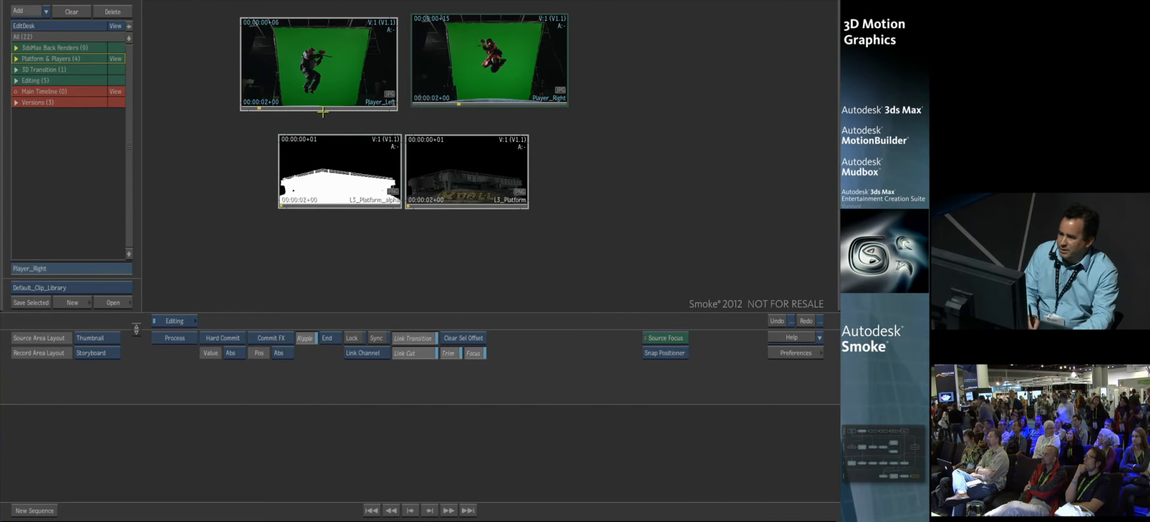
left_click(281, 101)
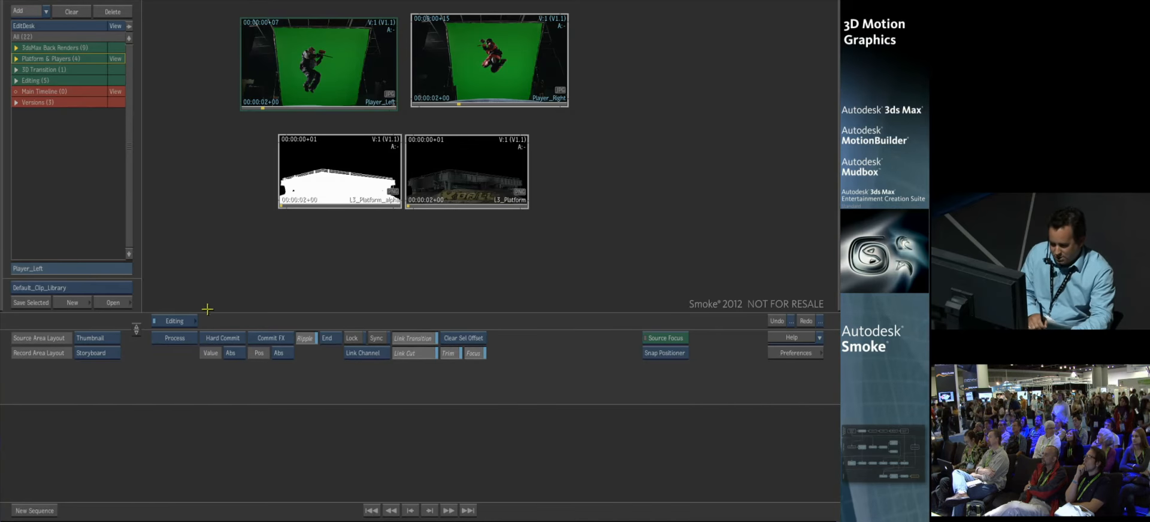
Step: Enter Action at 1280 x 720 without source clips and show the schematic beside a zoomed-out result view
mouse_move(211, 323)
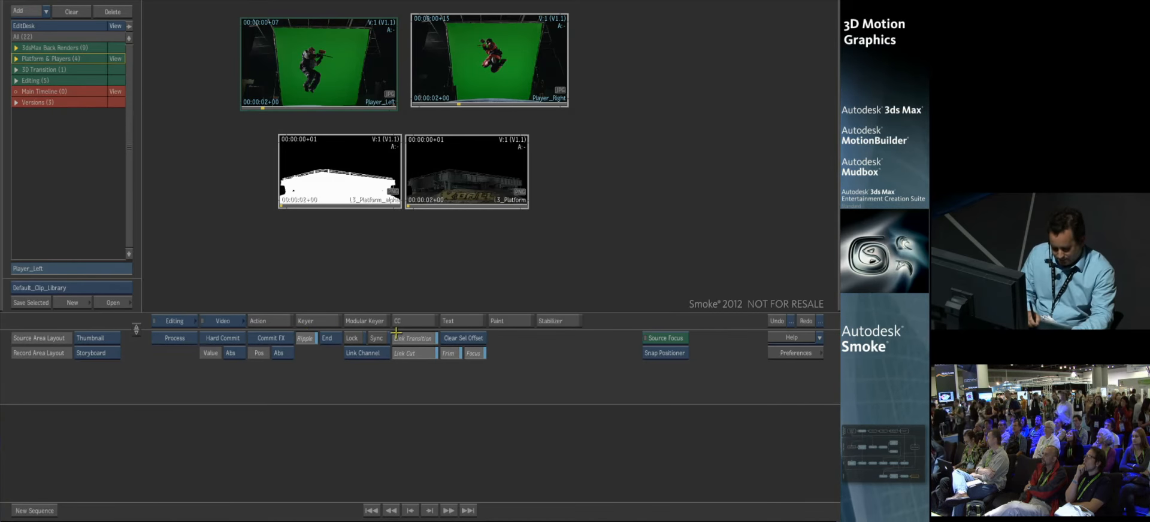
left_click(263, 321)
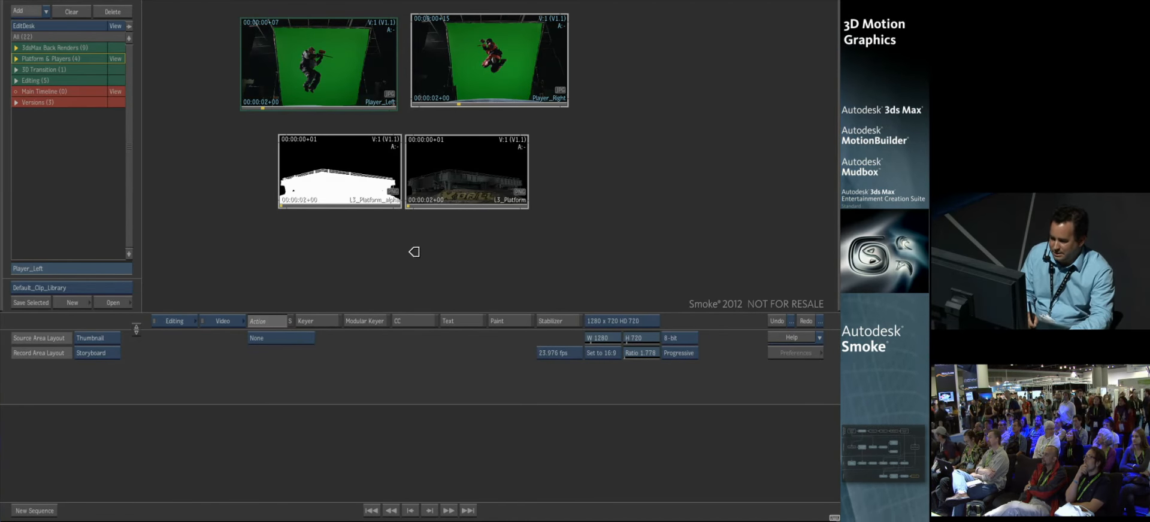
left_click(417, 253)
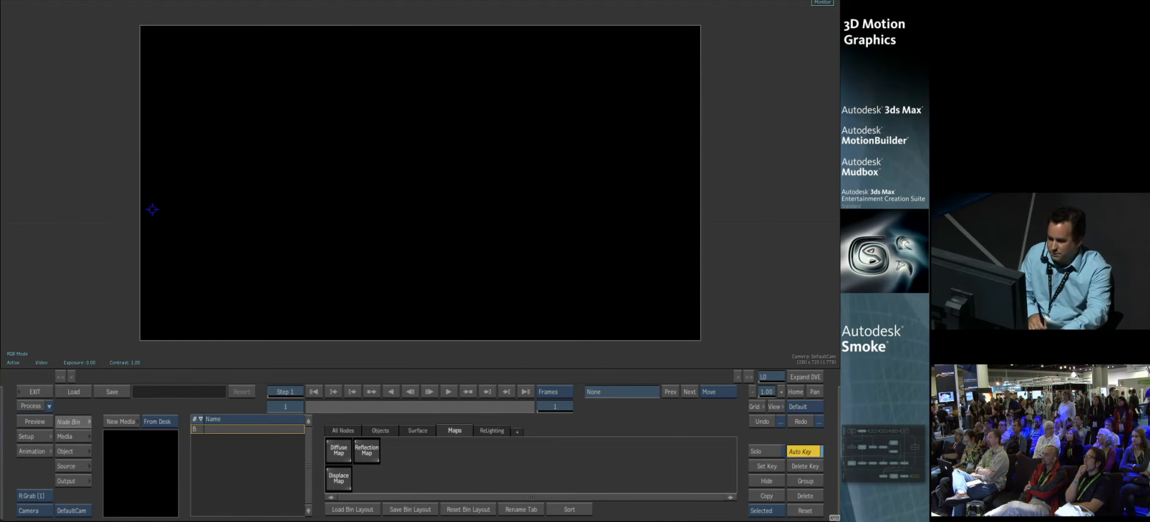
key("alt+2")
left_click_drag(113, 47, 148, 85)
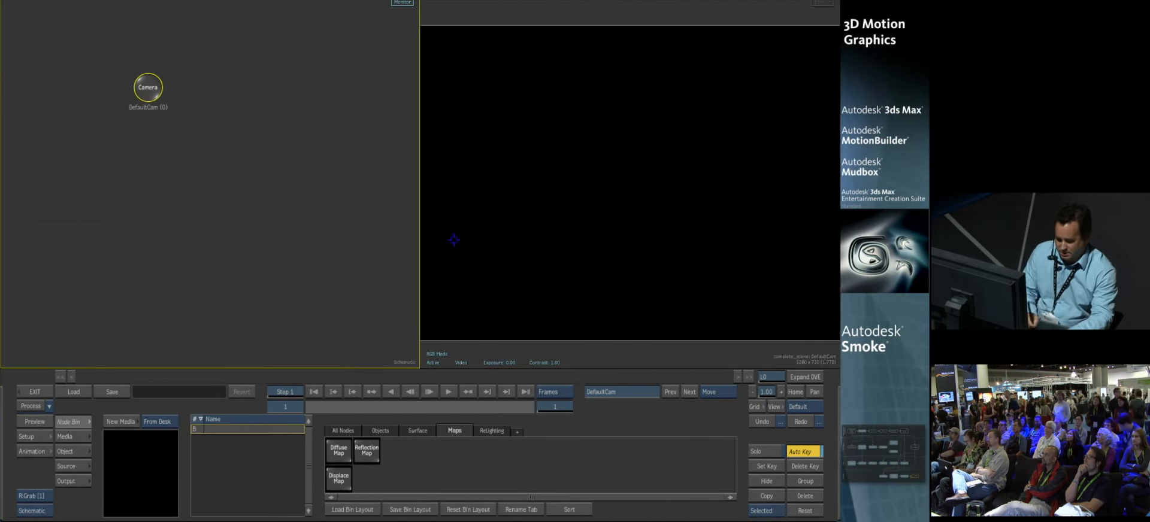
left_click_drag(739, 228, 712, 219, "ctrl")
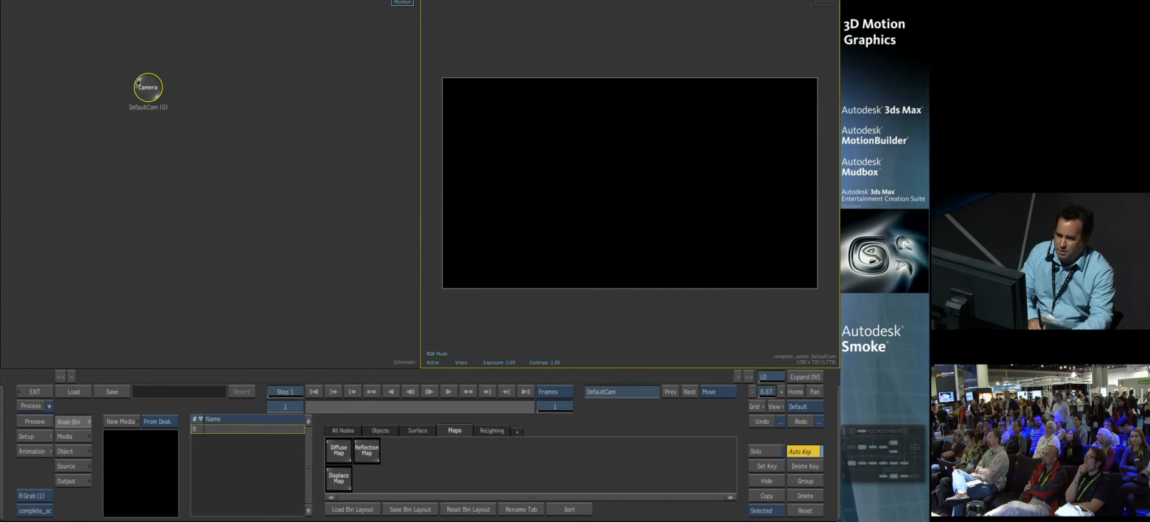
left_click_drag(139, 83, 151, 79)
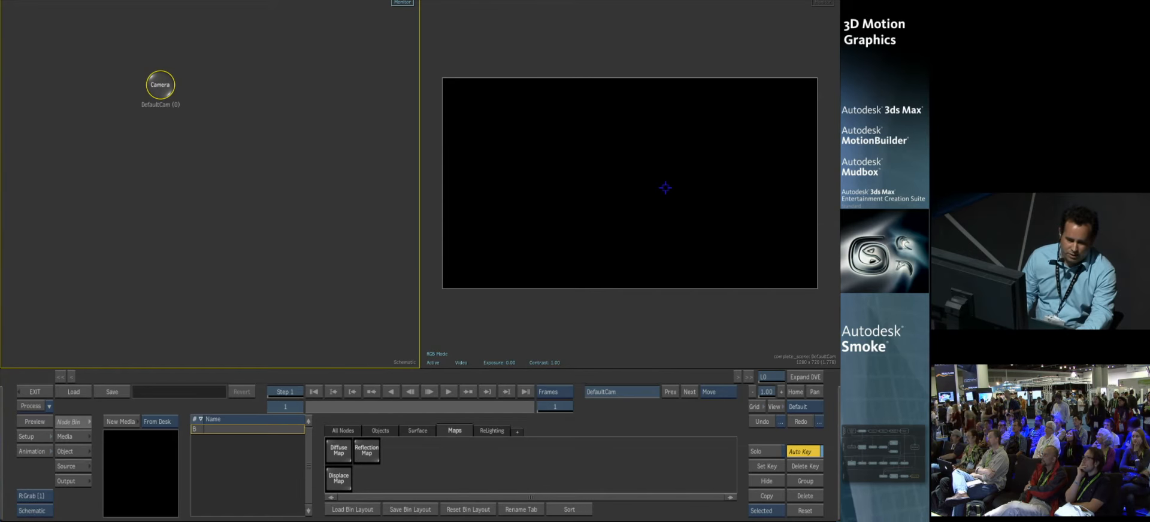
Step: Add an Import node to the schematic and load the Platform_3D_Positions FBX file
left_click(68, 423)
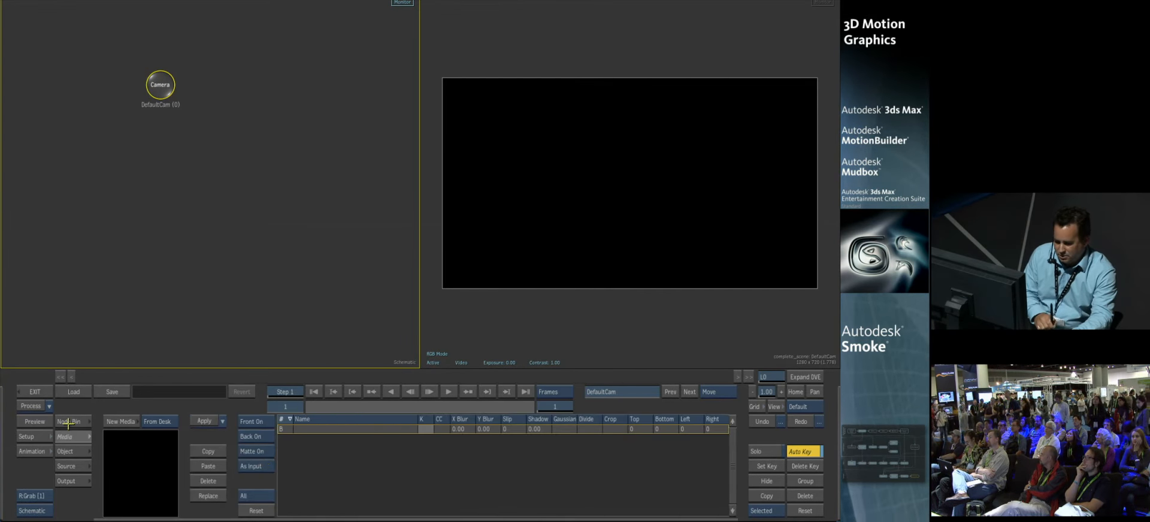
left_click(148, 426)
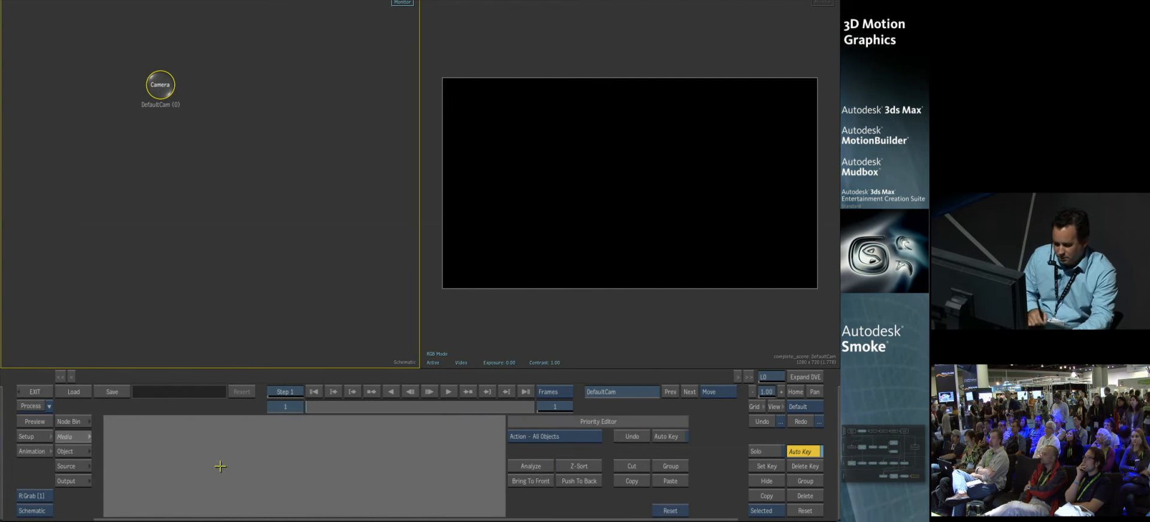
left_click(75, 422)
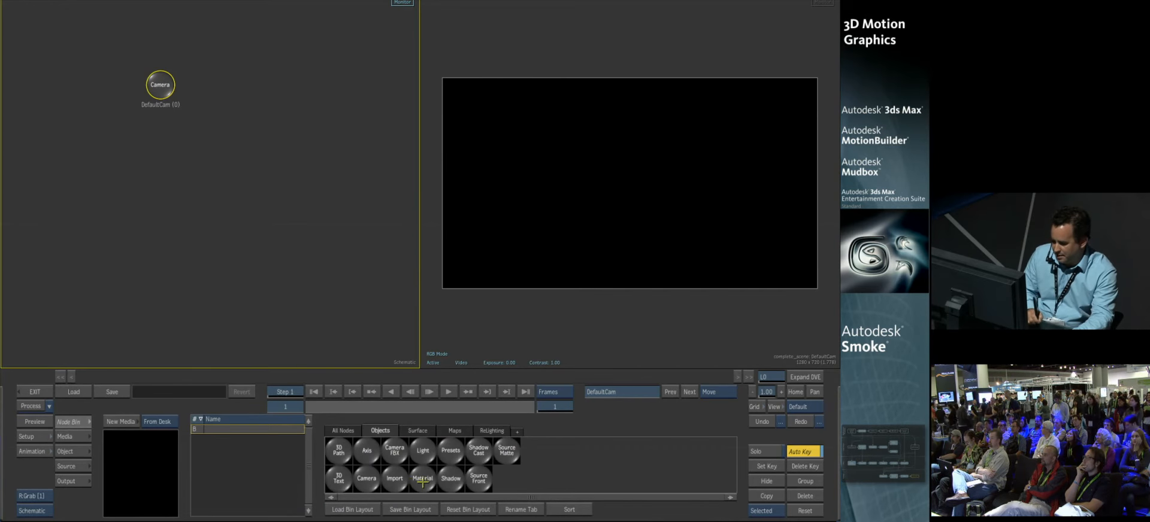
left_click_drag(401, 476, 239, 131)
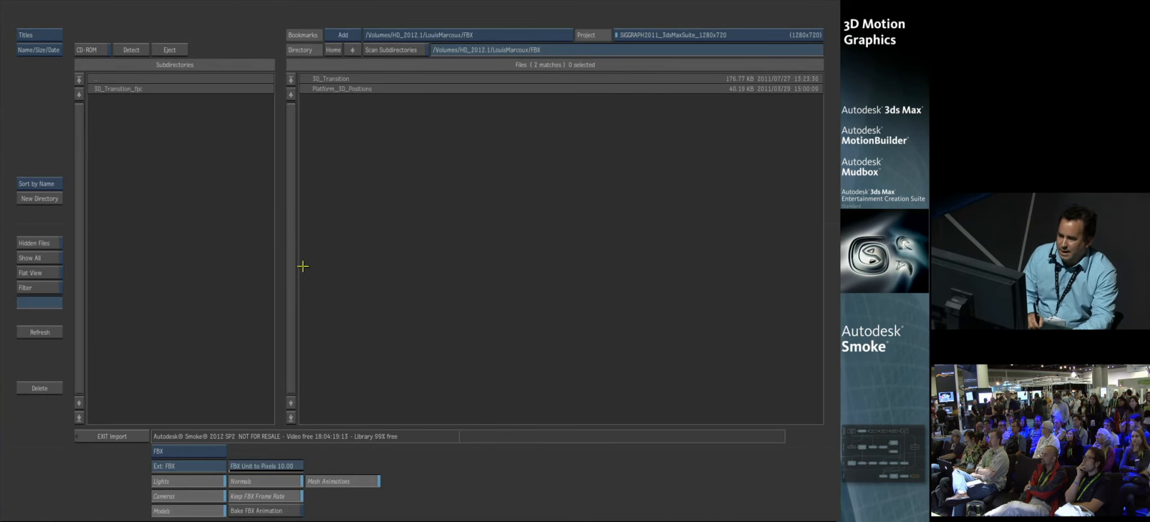
left_click(352, 90)
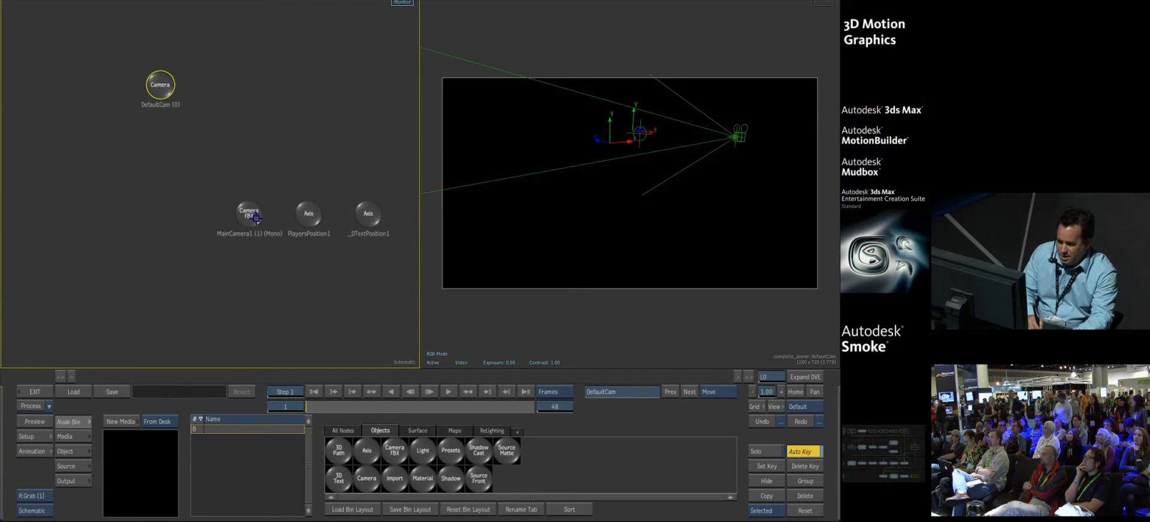
Step: Spread out the imported MainCamera1, PlayersPosition1 and _DTextPosition1 nodes in the schematic
left_click_drag(267, 187, 343, 88)
left_click_drag(306, 217, 227, 153)
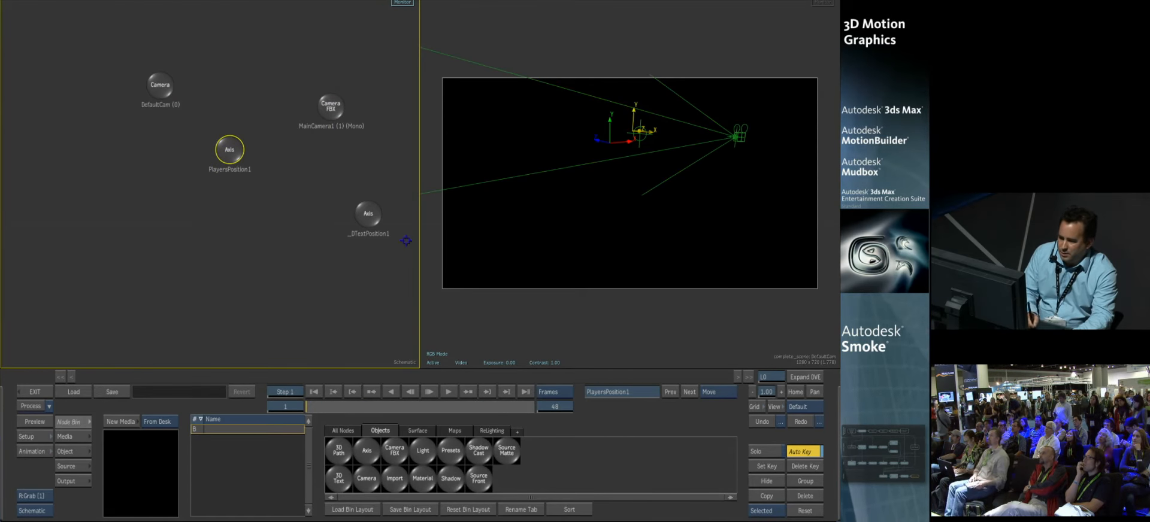
left_click_drag(370, 216, 173, 252)
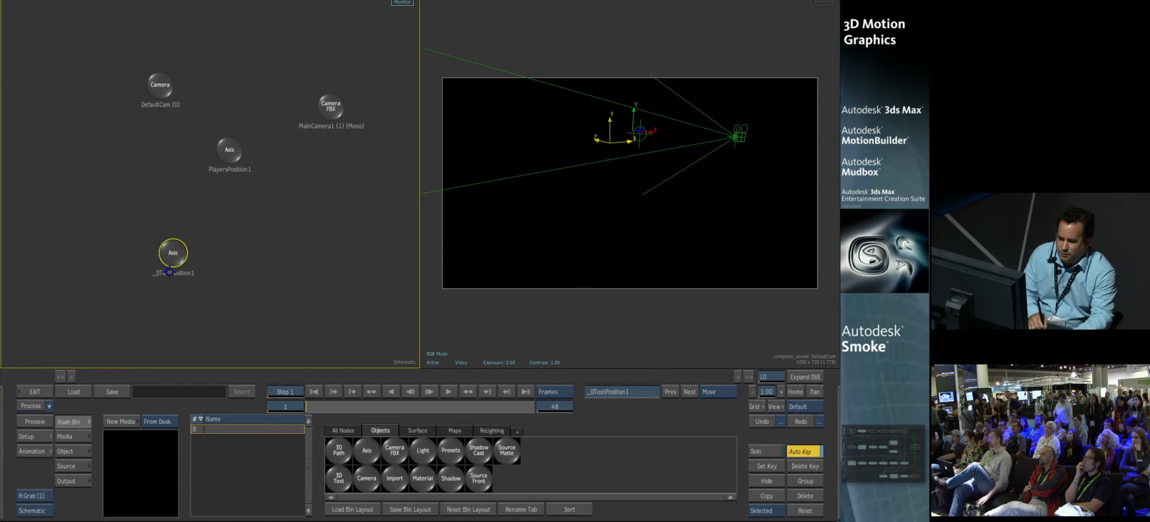
left_click(231, 151)
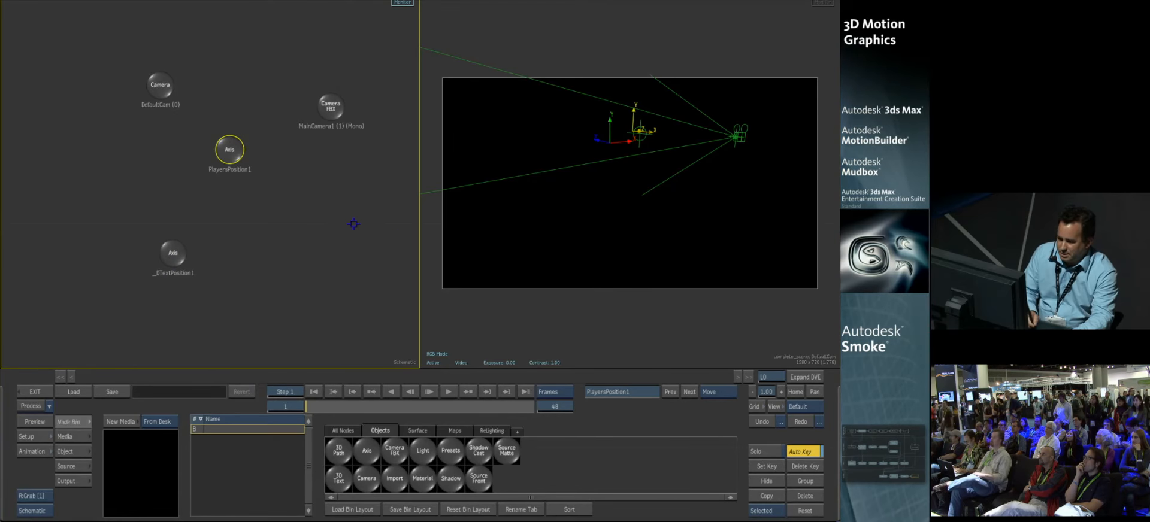
left_click_drag(228, 156, 233, 149)
Step: Scrub the timeline and orbit around the imported camera and axes to examine their 3D positions
mouse_move(315, 407)
left_mouse_down()
mouse_move(452, 403)
mouse_move(307, 405)
left_mouse_up()
left_click_drag(537, 178, 678, 239)
left_click(615, 211)
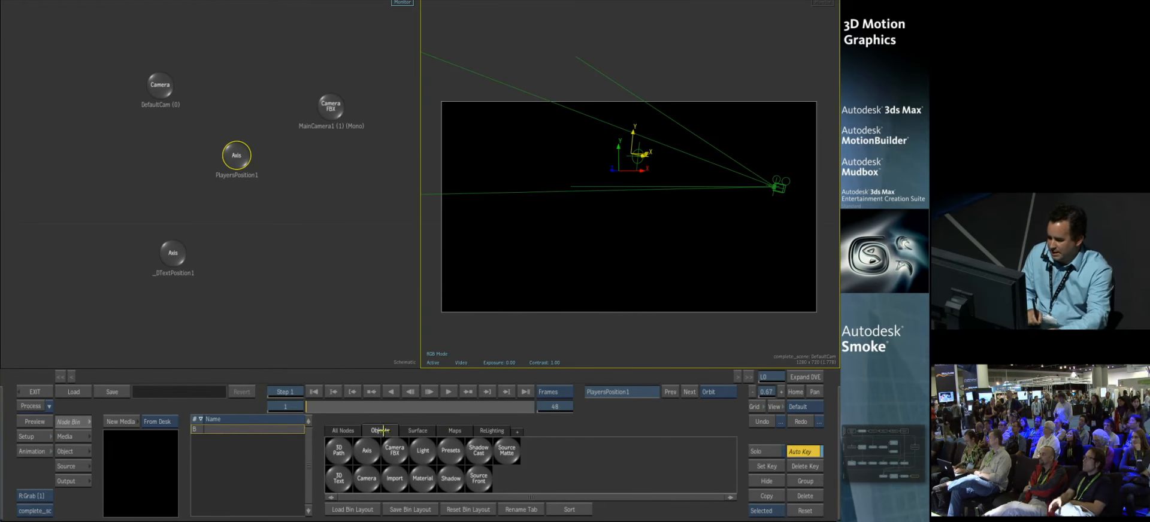
left_click_drag(308, 407, 246, 379)
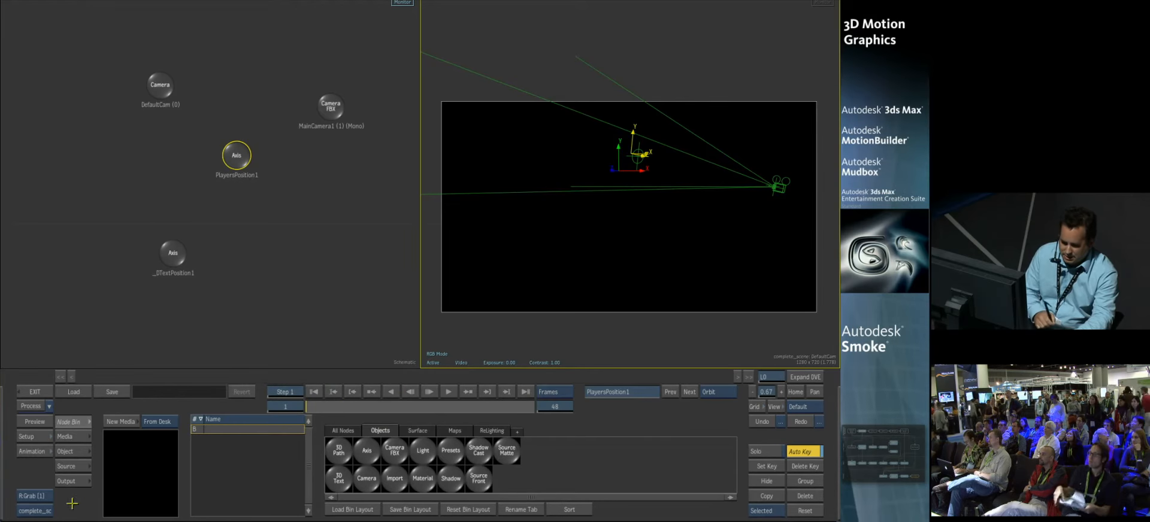
left_click_drag(586, 282, 579, 278)
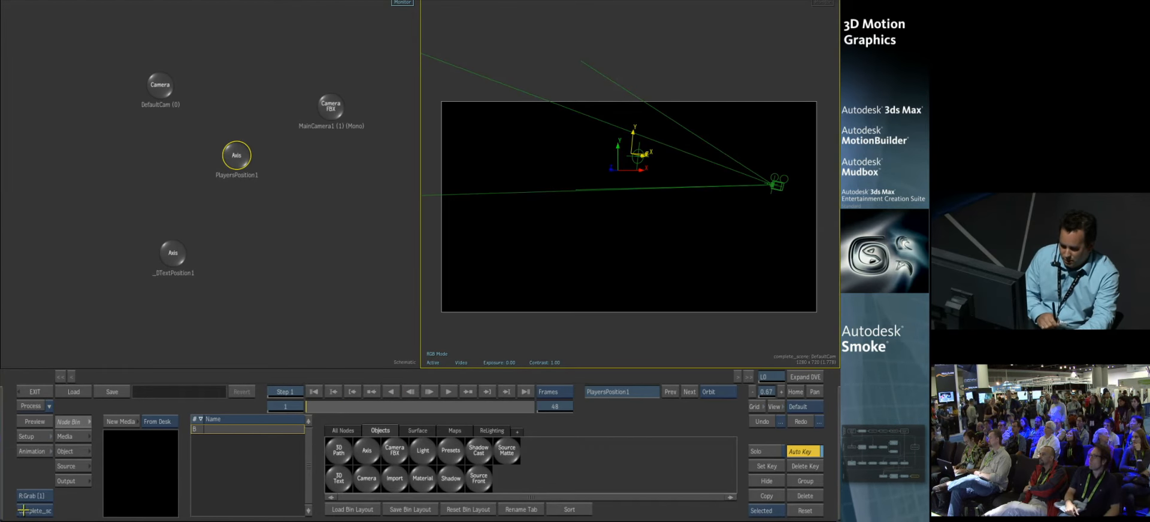
Step: Set MainCamera1 as the result camera and scrub through its imported animation
double_click(331, 105)
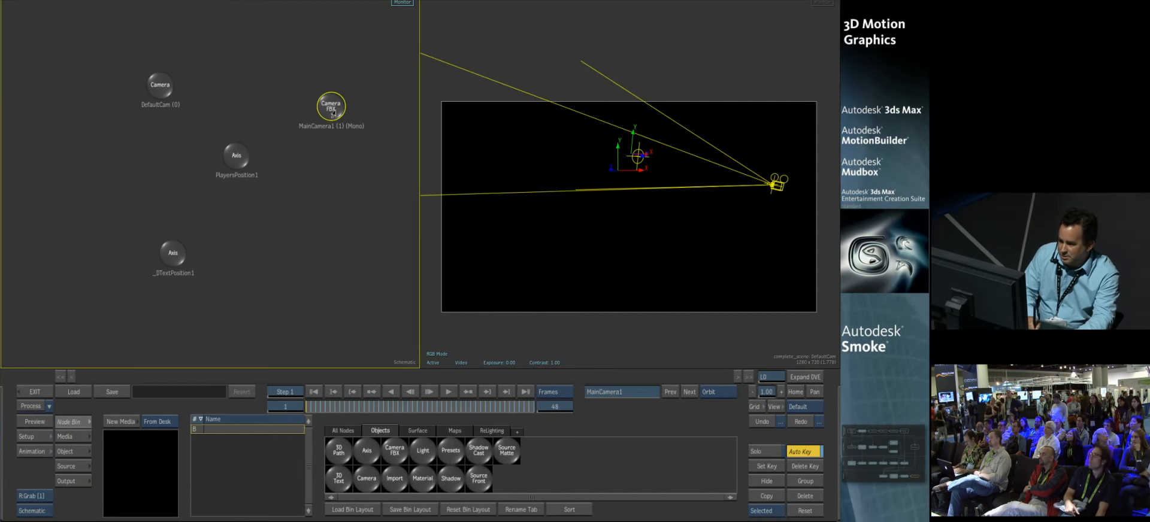
left_click(230, 510)
left_click(235, 499)
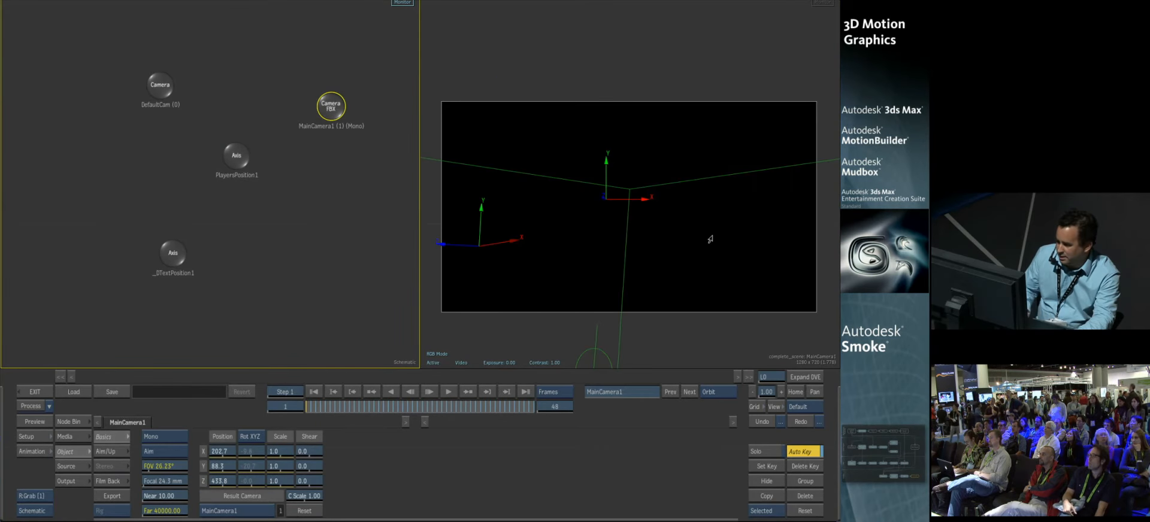
left_click(541, 331)
left_click_drag(323, 406, 306, 362)
left_click_drag(320, 410, 275, 368)
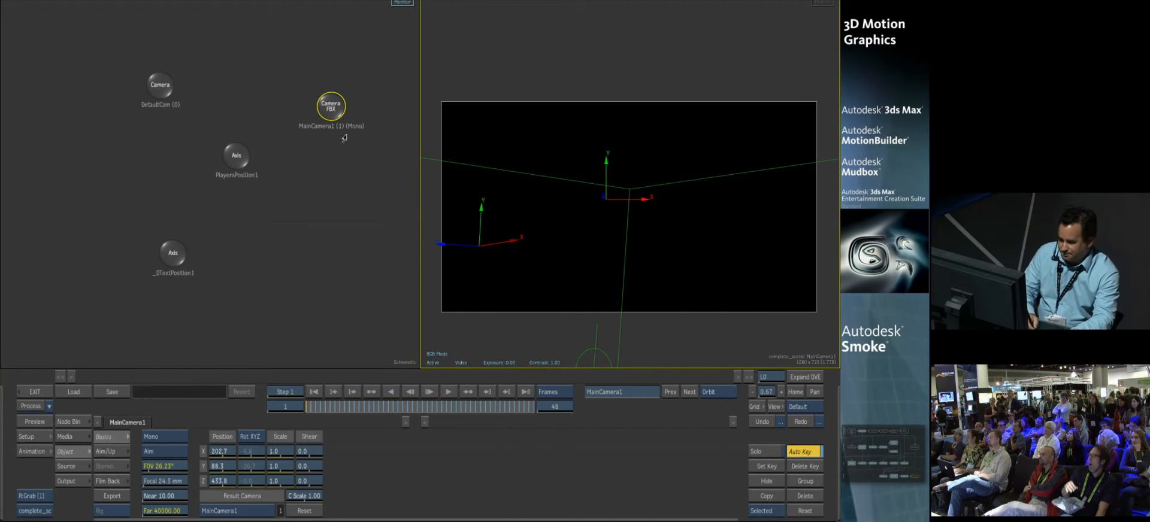
left_click_drag(330, 110, 331, 103)
Step: Add the L3_Platform clip with L3_Platform_alpha as its matte and place its image node in the schematic
left_click(72, 422)
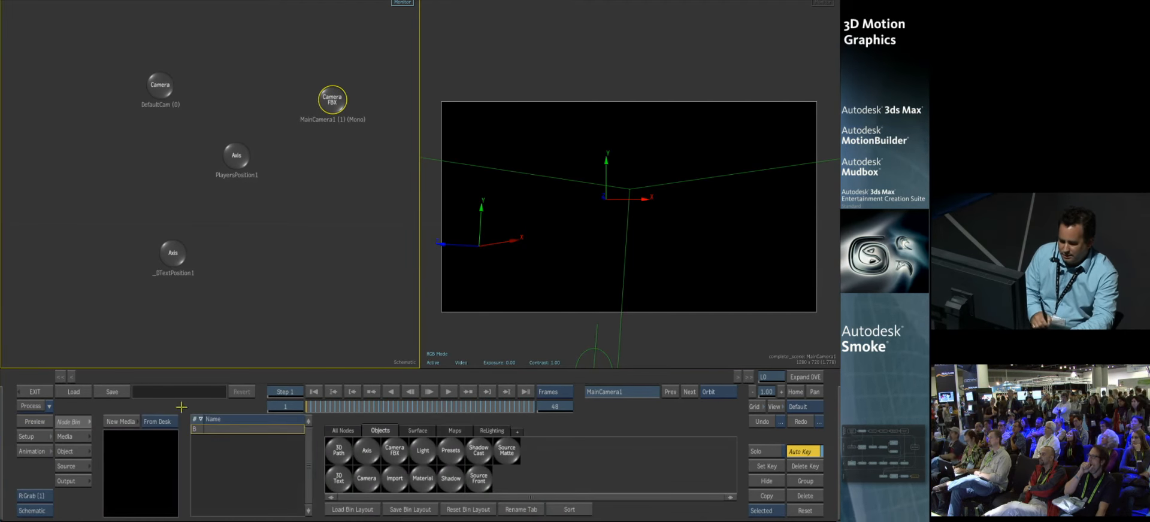
left_click(131, 422)
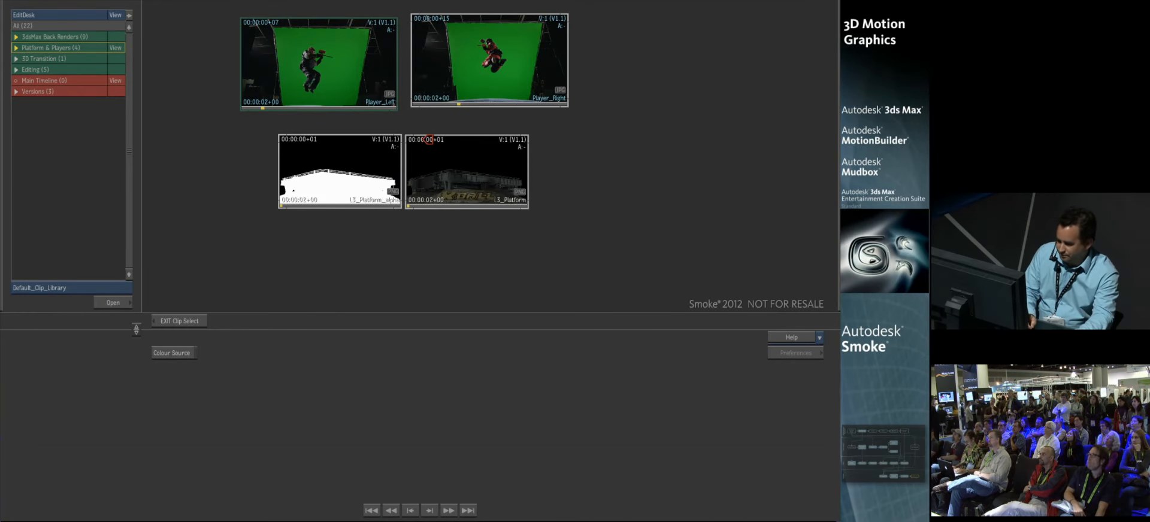
left_click(305, 140)
left_click_drag(233, 260, 264, 234)
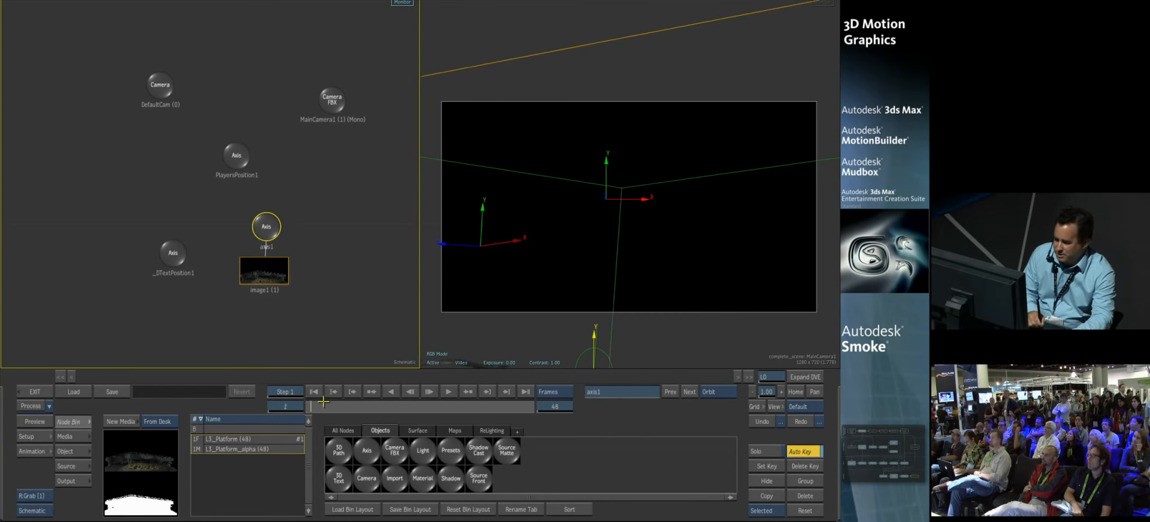
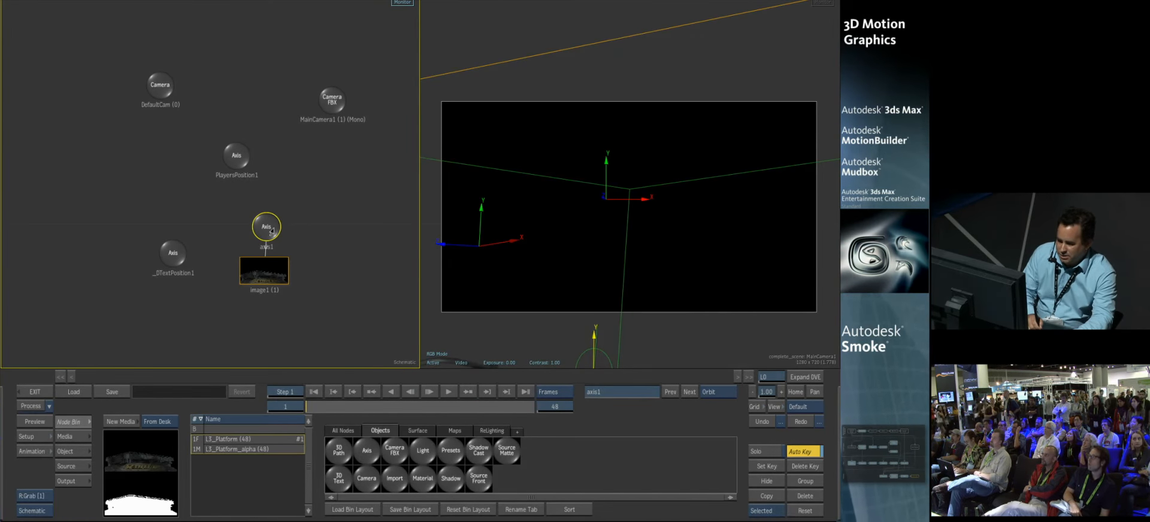
Step: Parent the platform's axis1 to MainCamera1 and push it back to about -1548 in Z to fit the frame
left_click_drag(269, 230, 335, 118)
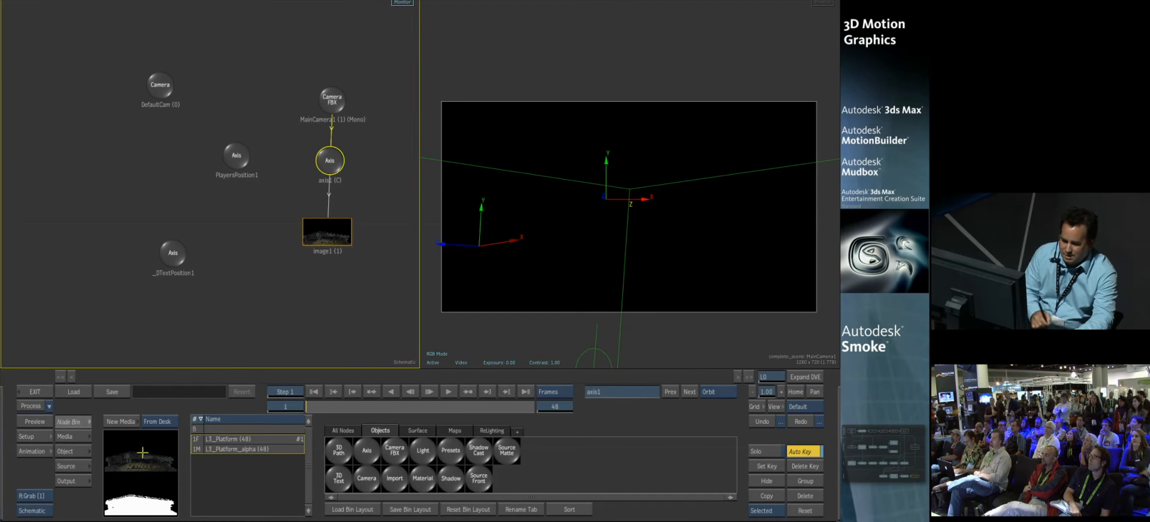
left_click(75, 437)
left_click(75, 452)
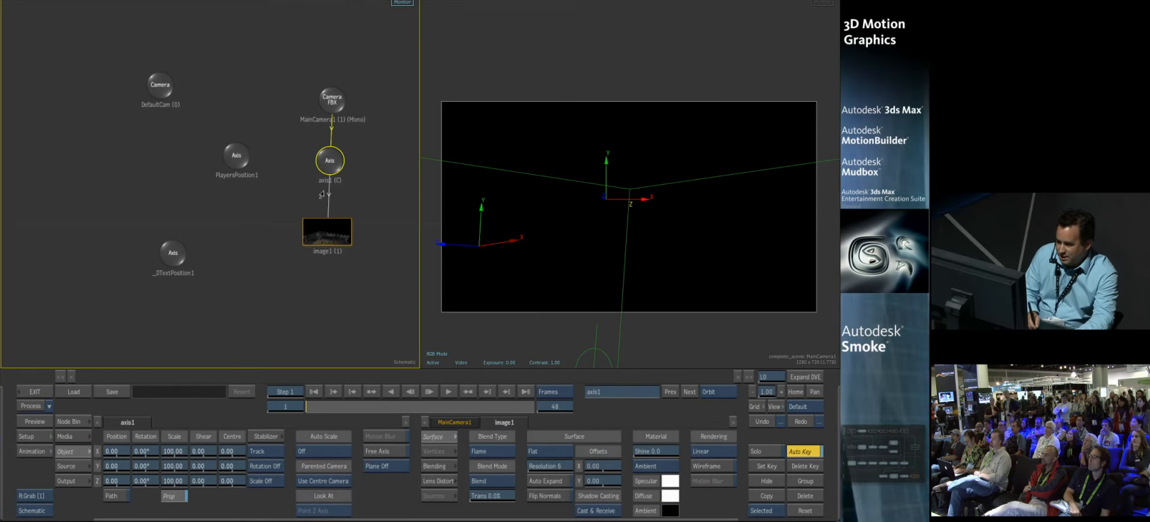
left_click_drag(124, 482, 7, 462)
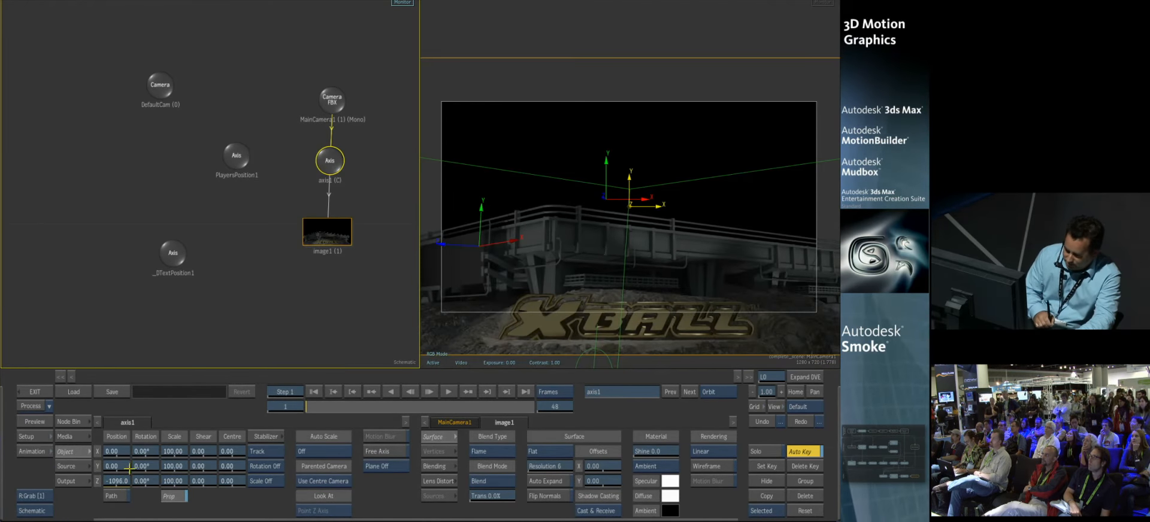
left_click_drag(77, 477, 9, 473)
mouse_move(119, 483)
left_mouse_down()
mouse_move(96, 481)
mouse_move(113, 480)
mouse_move(110, 490)
left_mouse_up()
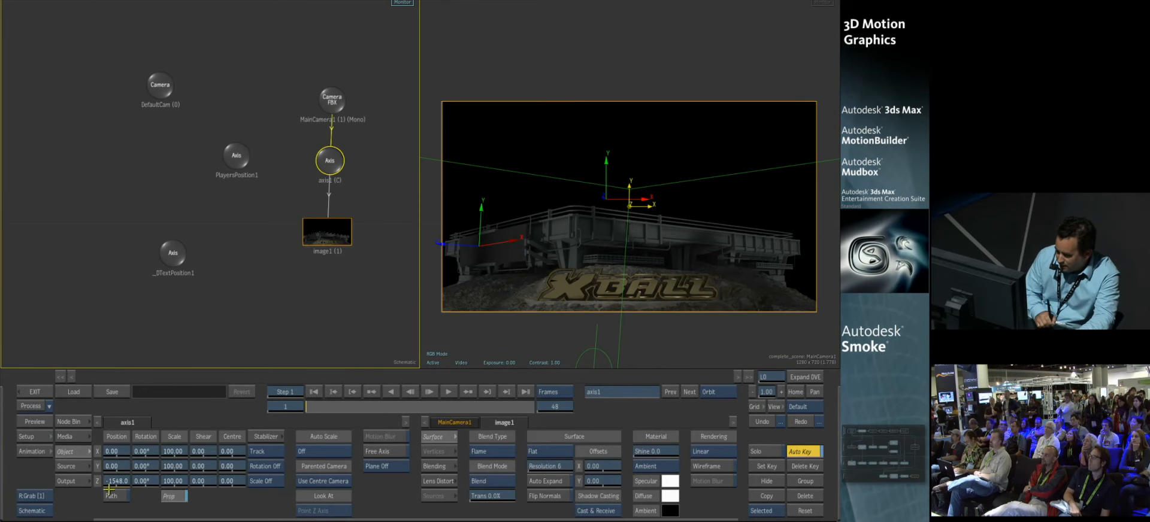
Step: Set axis1's auto scale to On All Transforms, set its Z position to -480, and scrub the animation
left_click(302, 451)
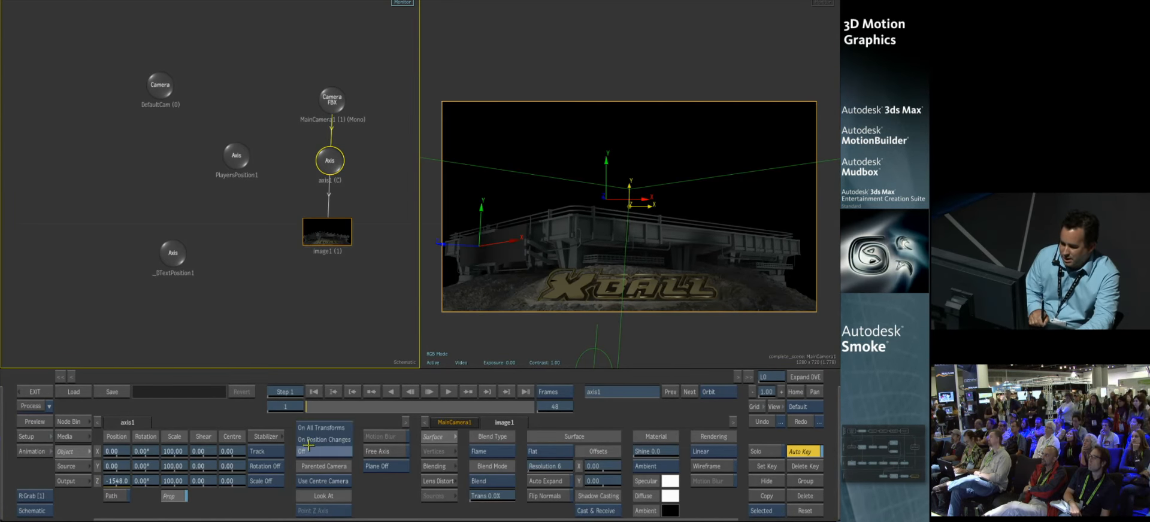
left_click(313, 426)
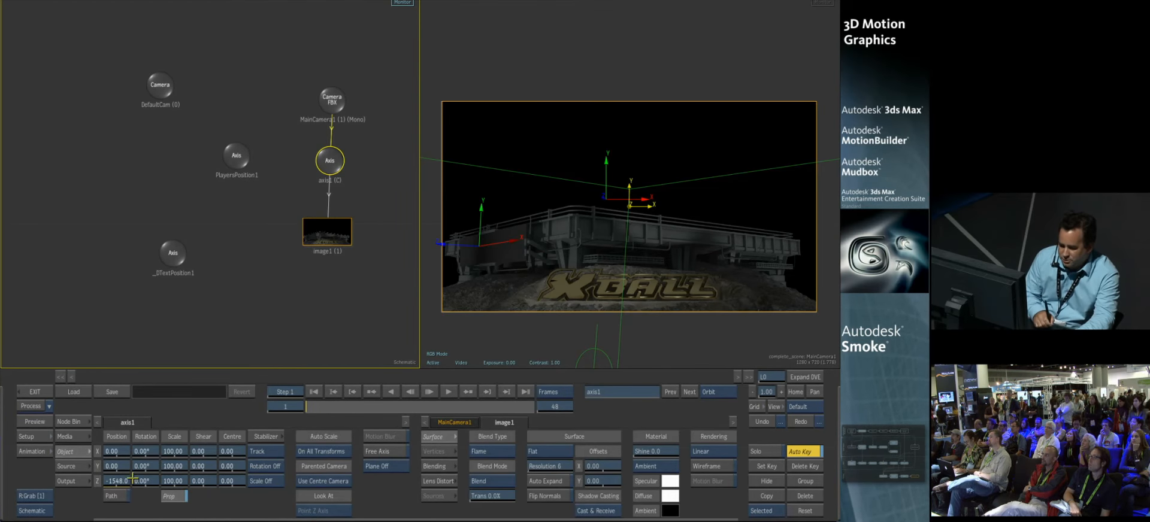
left_click_drag(125, 480, 334, 465)
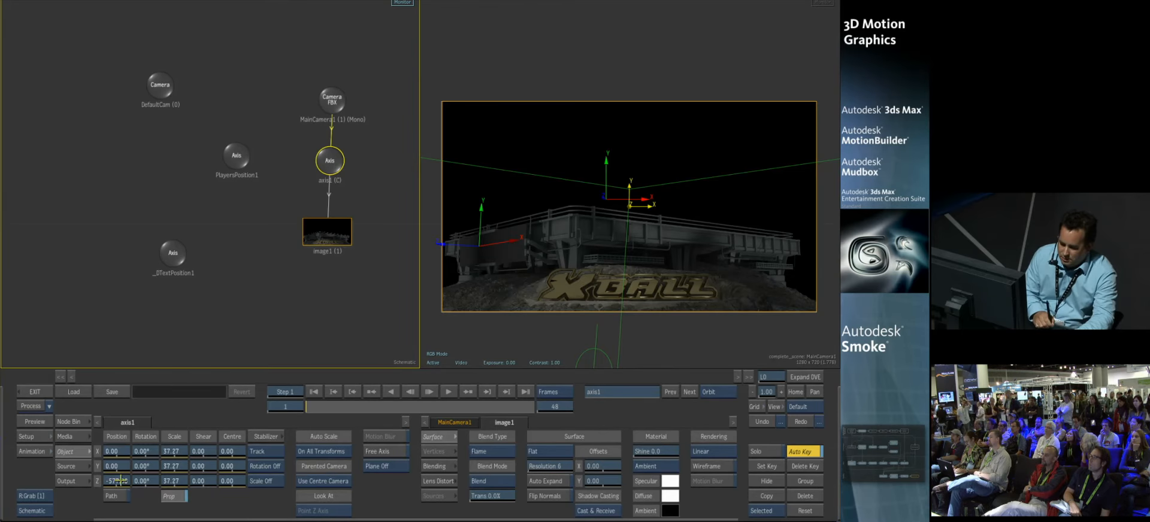
left_click(119, 481)
type("-4")
left_click(107, 424)
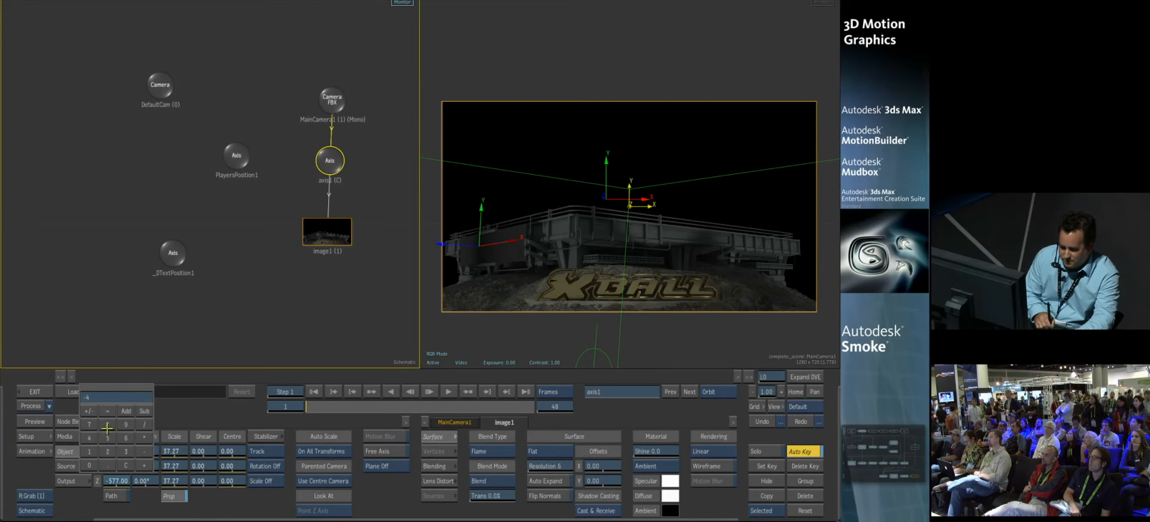
left_click(124, 396)
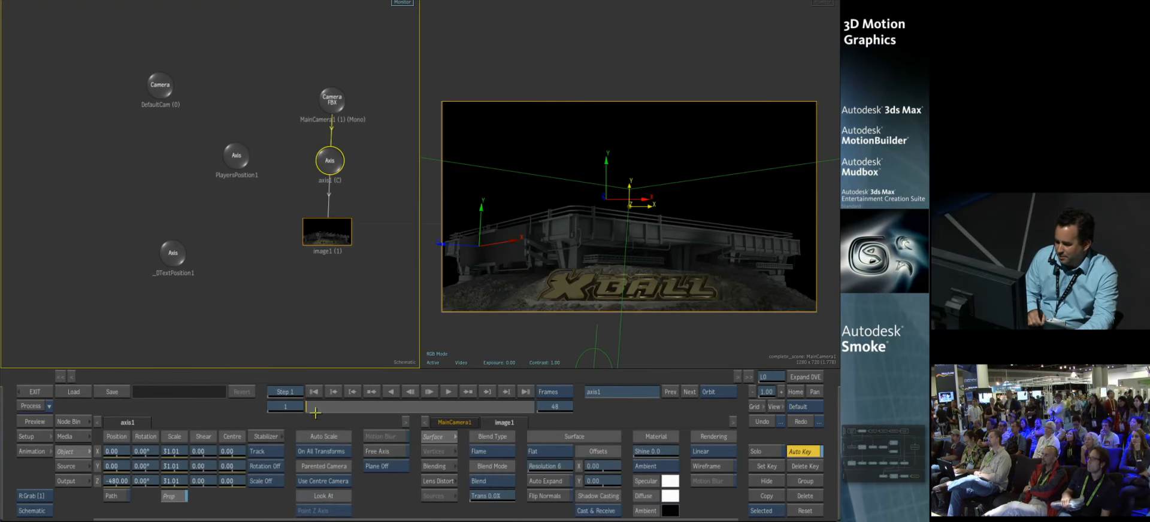
left_click_drag(315, 413, 294, 395)
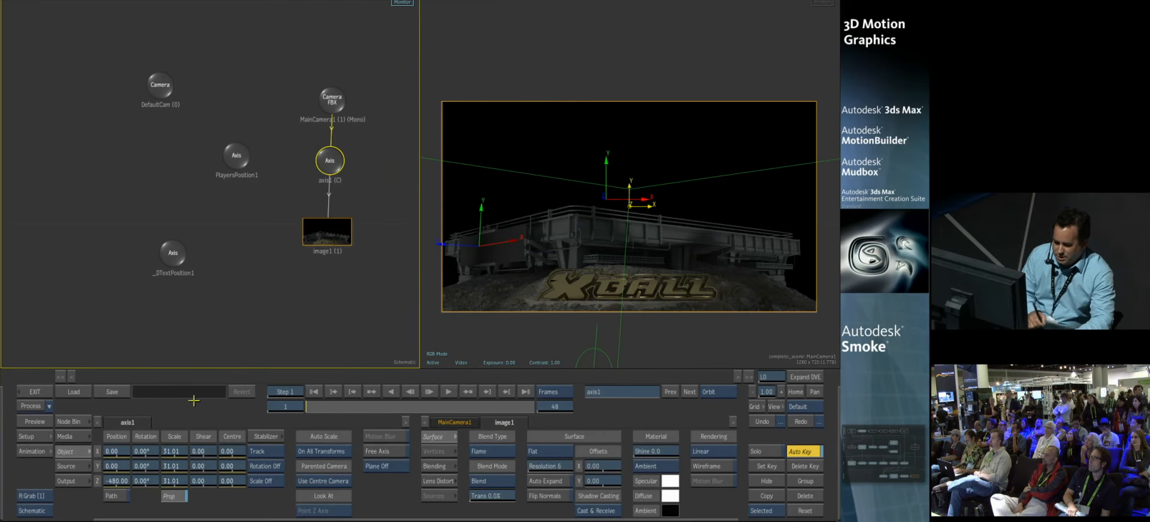
Step: Add the Player_Left and Player_Right clips as image nodes and parent their axes to PlayersPosition1
left_click(77, 421)
left_click(351, 506)
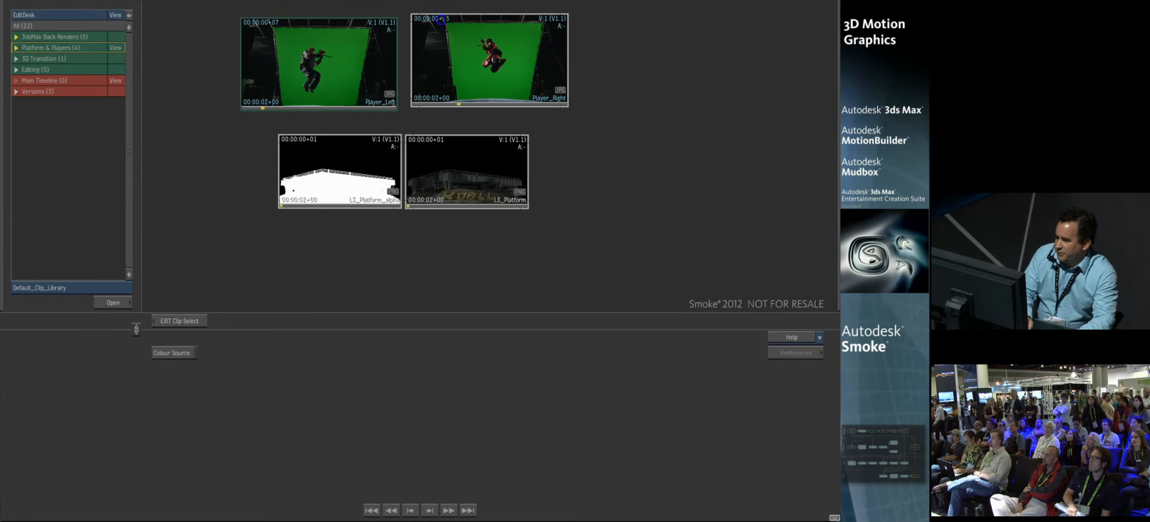
left_click(204, 321)
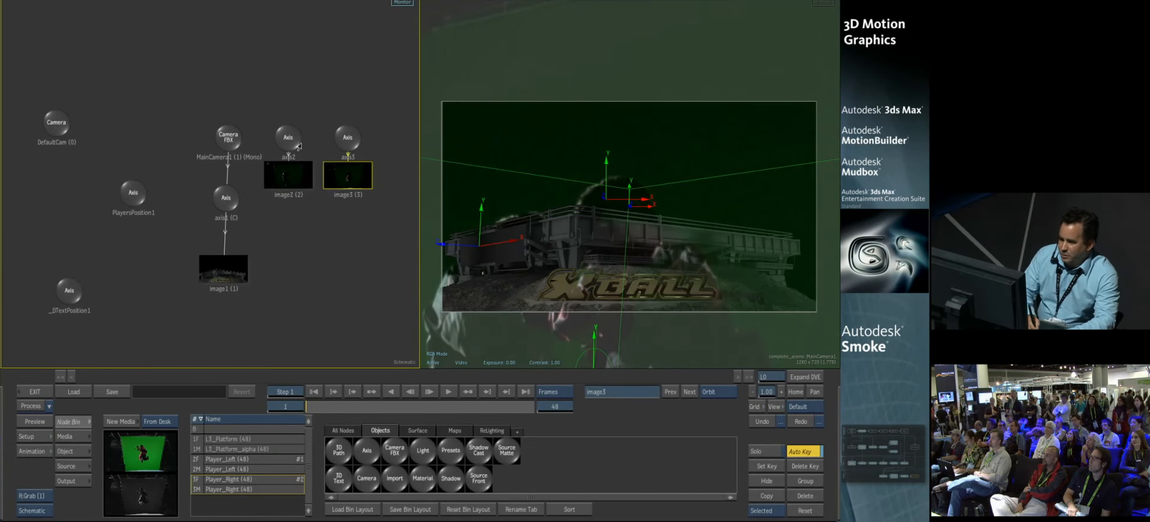
left_click(283, 142)
left_click_drag(137, 207, 320, 63)
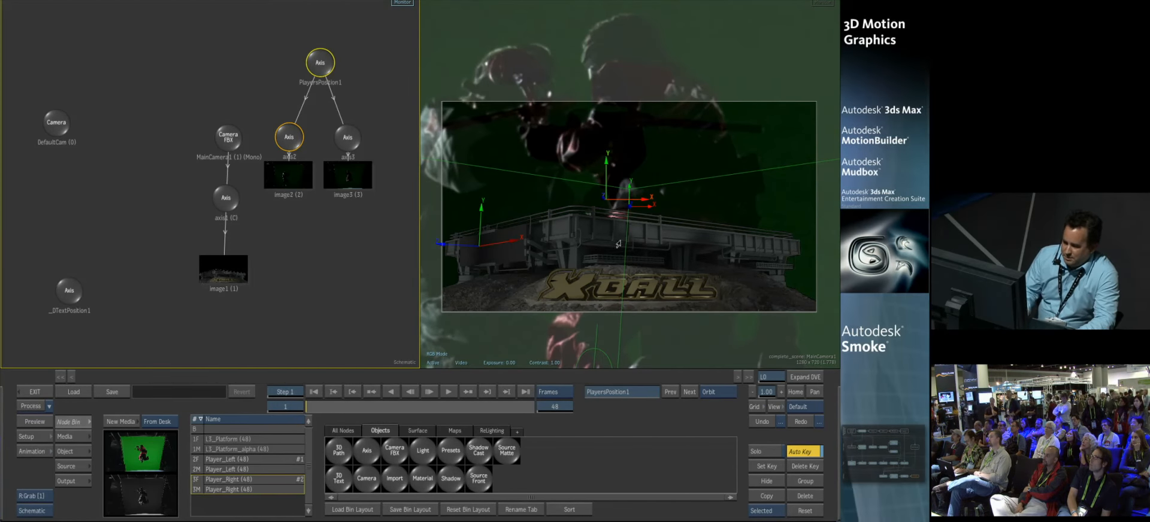
Step: Set PlayersPosition1's scale to 13 on all axes and scrub the timeline to check the players' placement
left_click(66, 453)
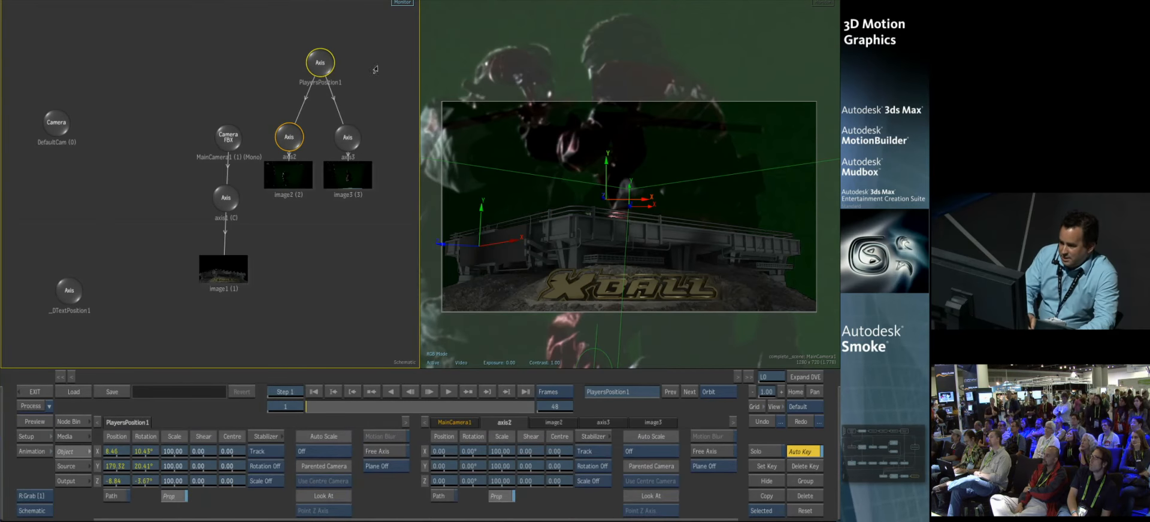
left_click_drag(183, 456, 171, 459)
left_click(167, 461)
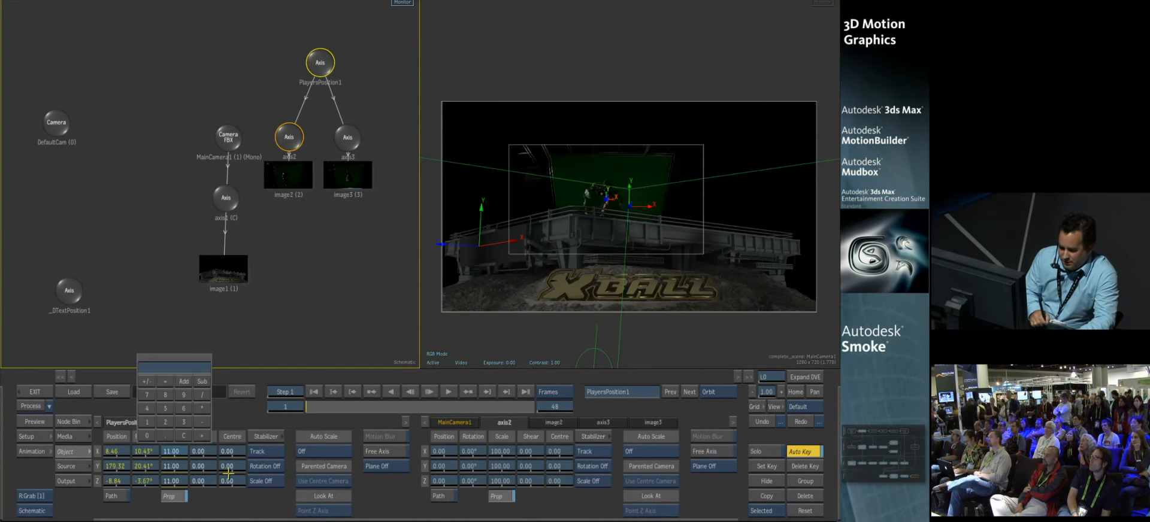
left_click(164, 365)
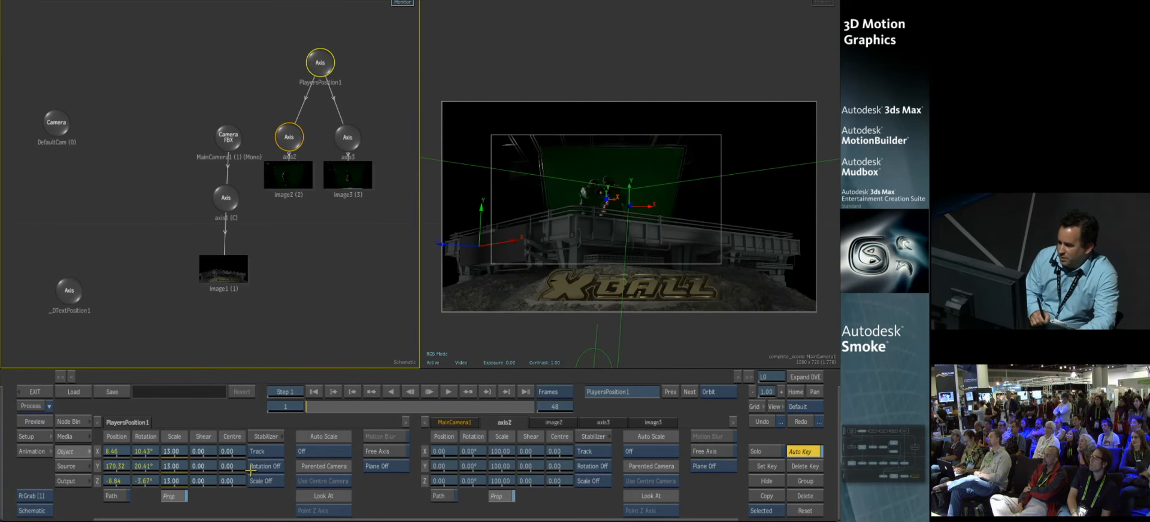
left_click_drag(321, 406, 264, 393)
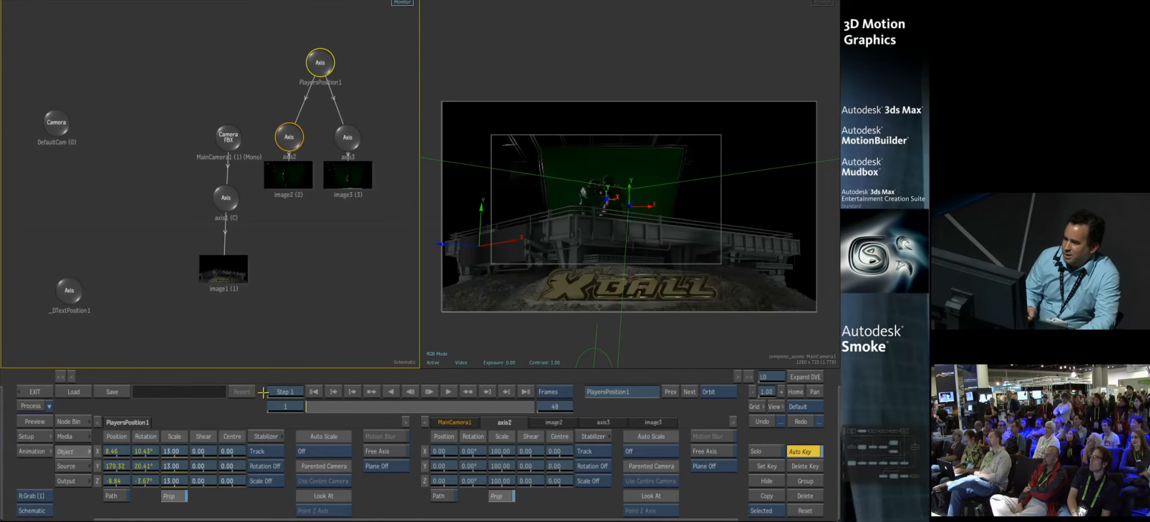
Step: Create a look-at link from PlayersPosition1 to MainCamera1 and scrub the timeline to check the players' orientation
left_click_drag(322, 59, 320, 58)
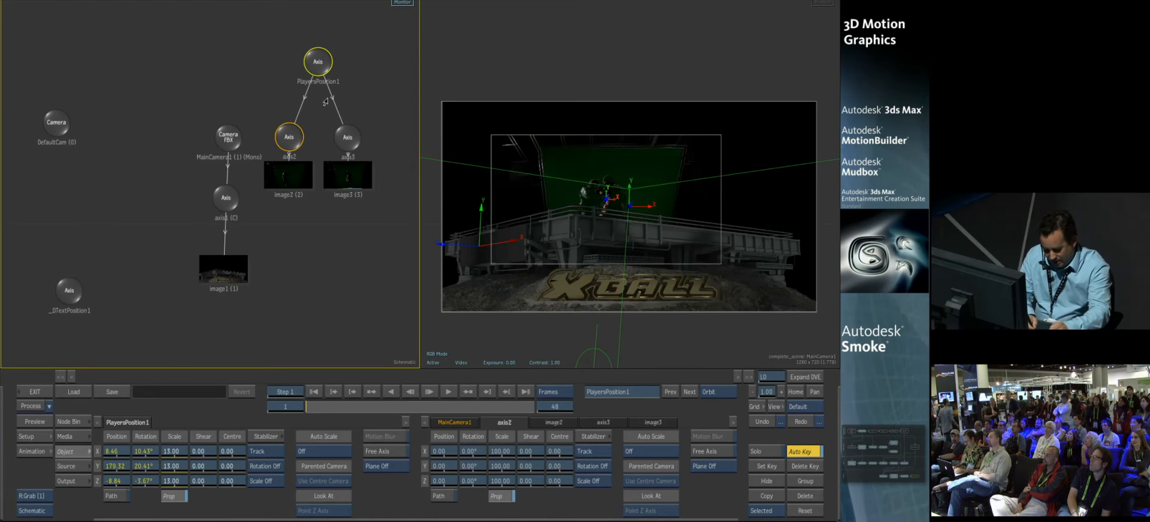
key("shift+l")
left_click_drag(309, 75, 239, 124)
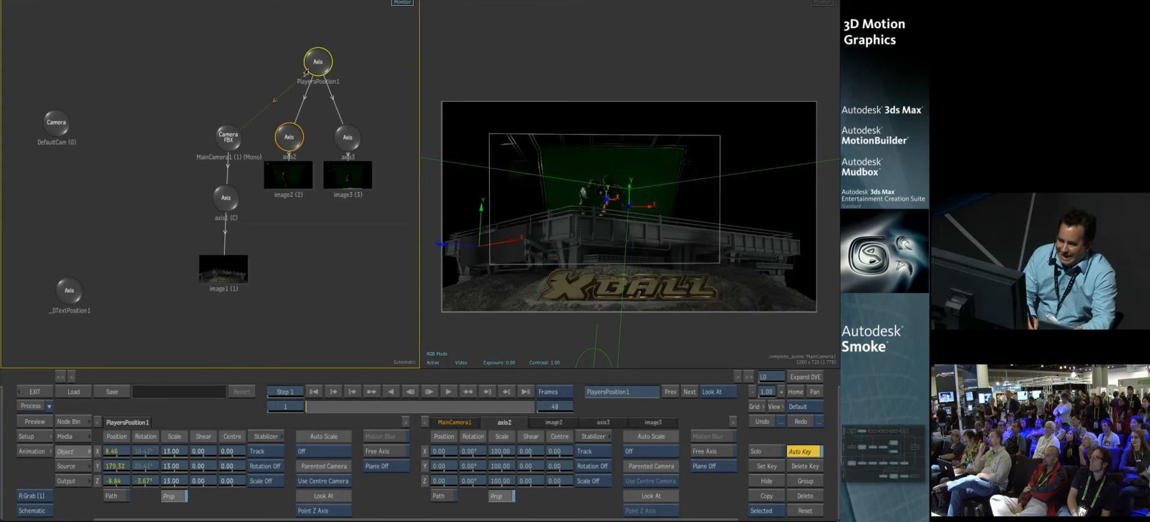
left_click_drag(320, 409, 253, 390)
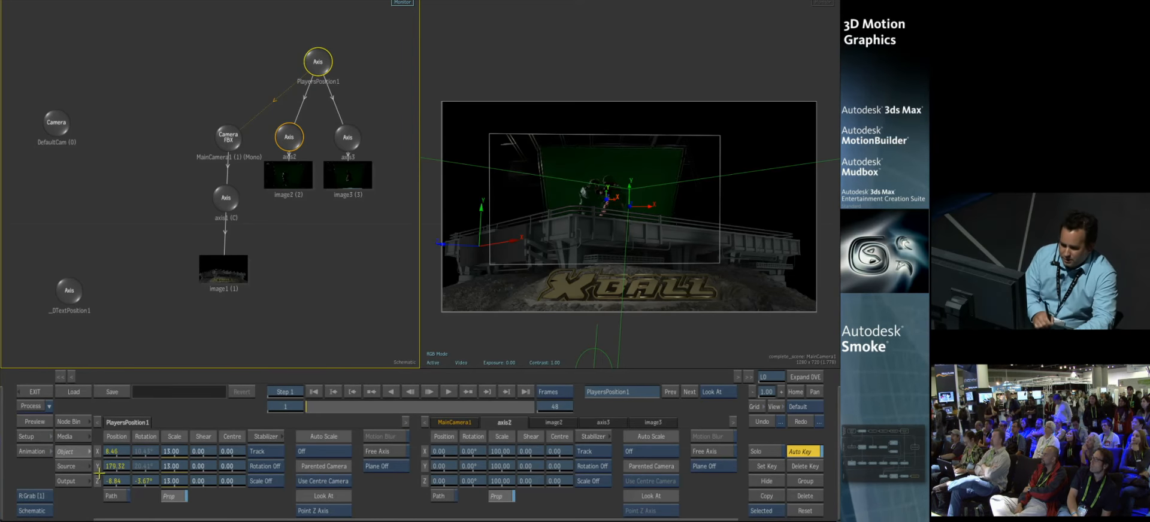
Step: Open the keyer for the Player_Left clip and sample two greens from the screen with the Master Keyer
left_click(81, 437)
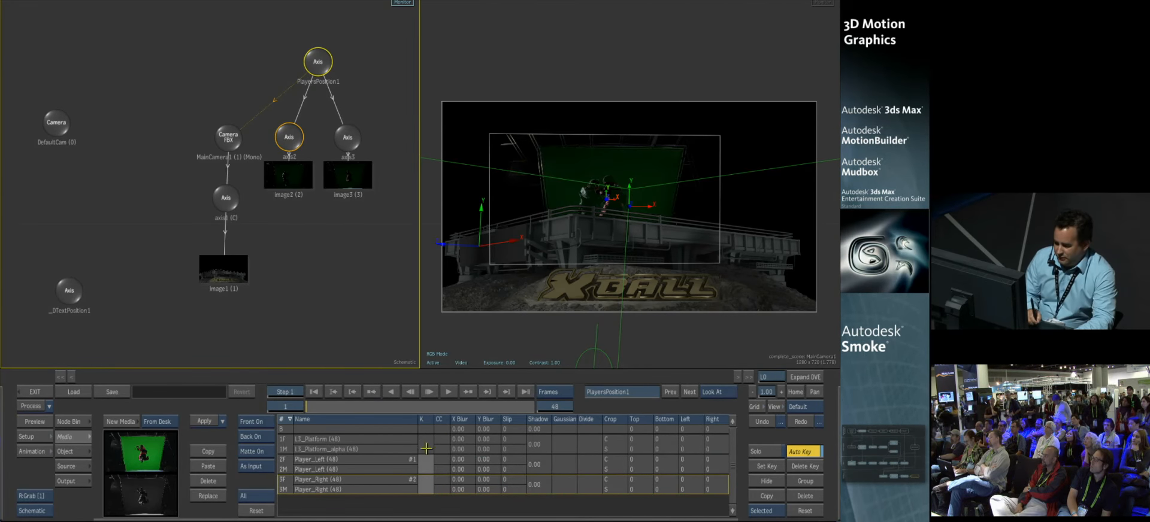
left_click(426, 462)
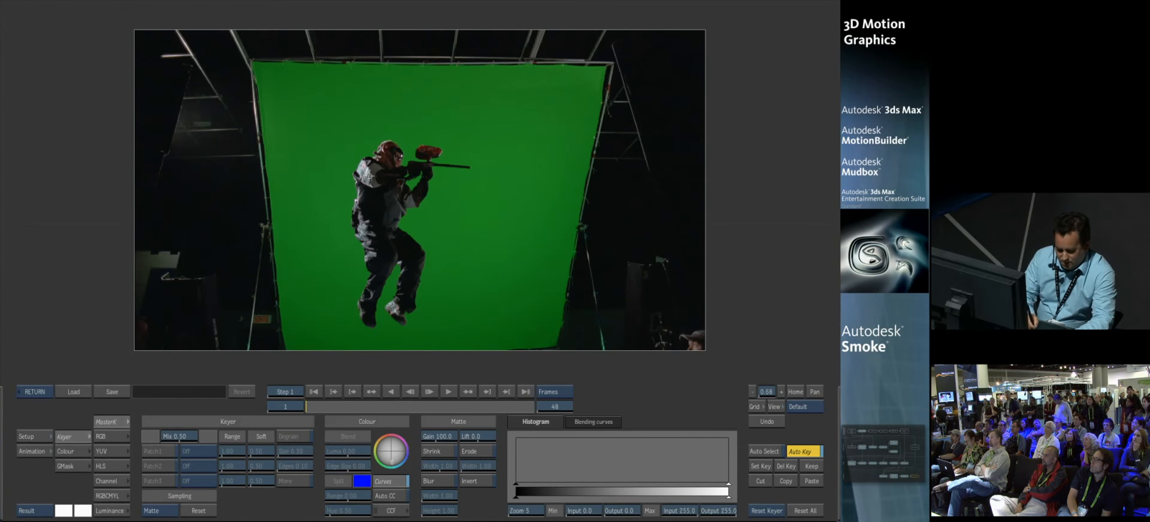
left_click(329, 184)
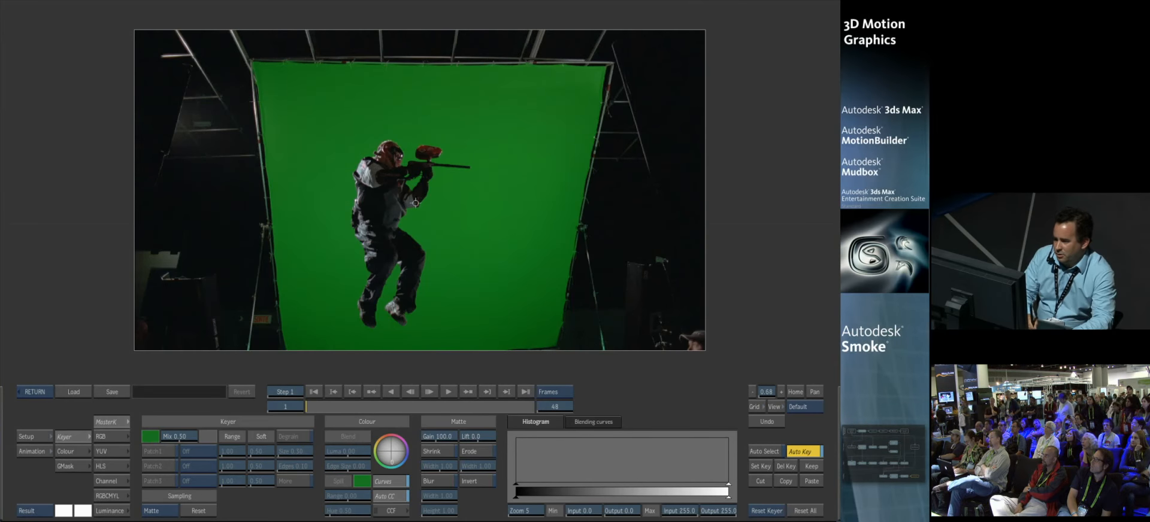
left_click(490, 210)
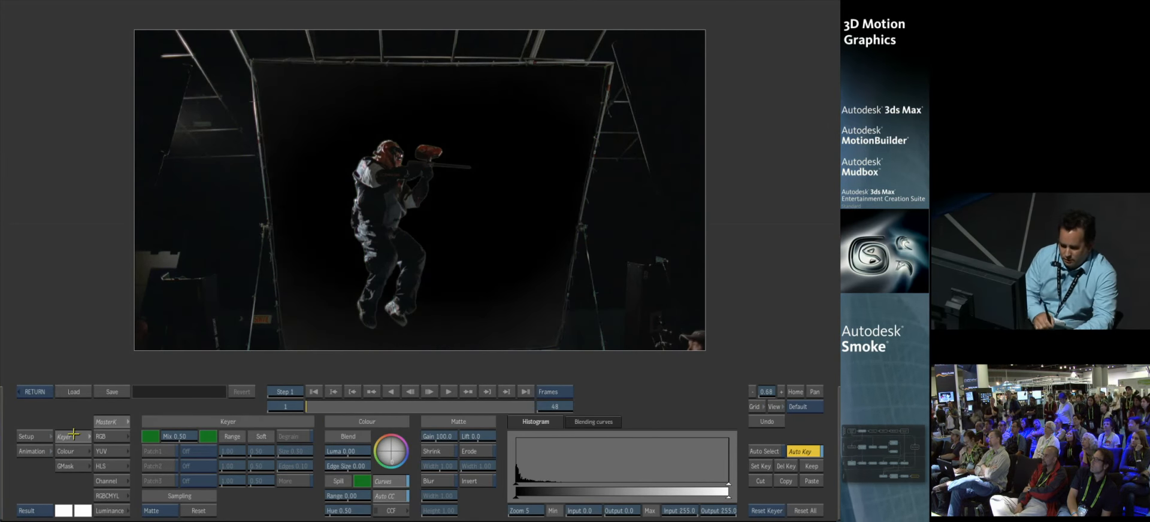
Step: View the matte and clip its histogram to a minimum input of about 75 and a maximum of about 183
left_click(44, 511)
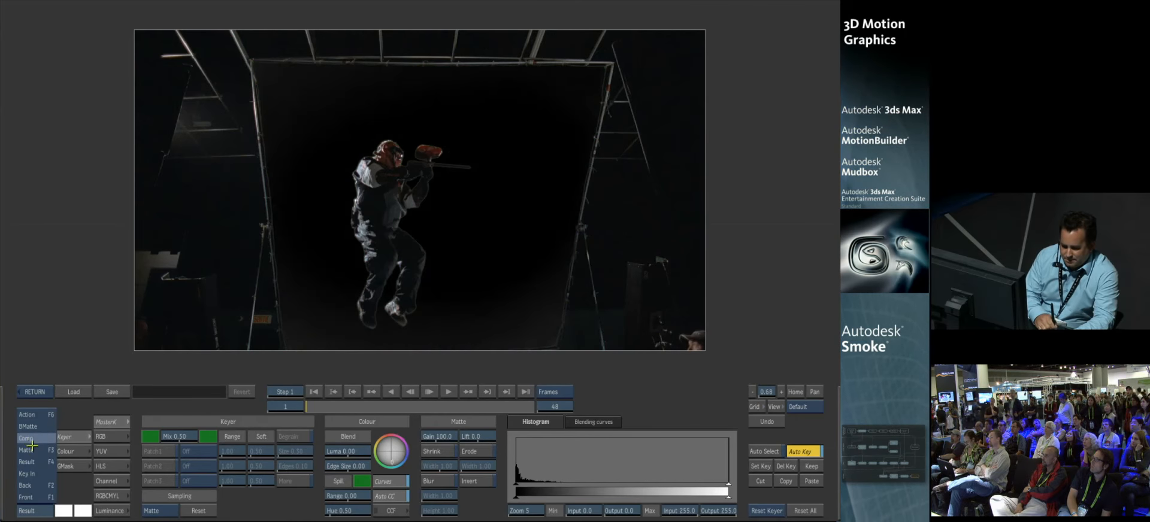
left_click(30, 450)
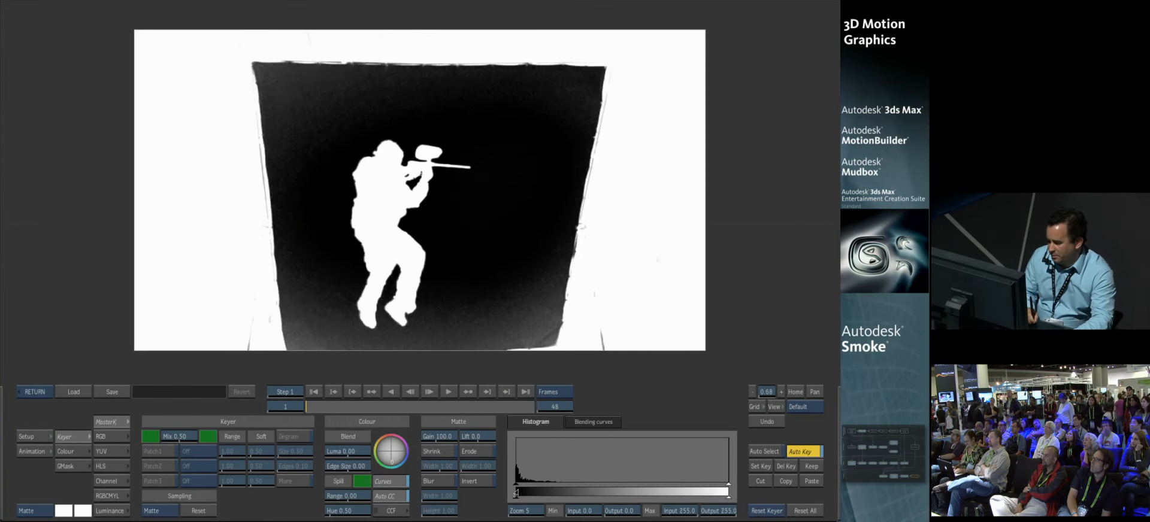
left_click_drag(569, 487, 578, 484)
left_click_drag(715, 484, 669, 484)
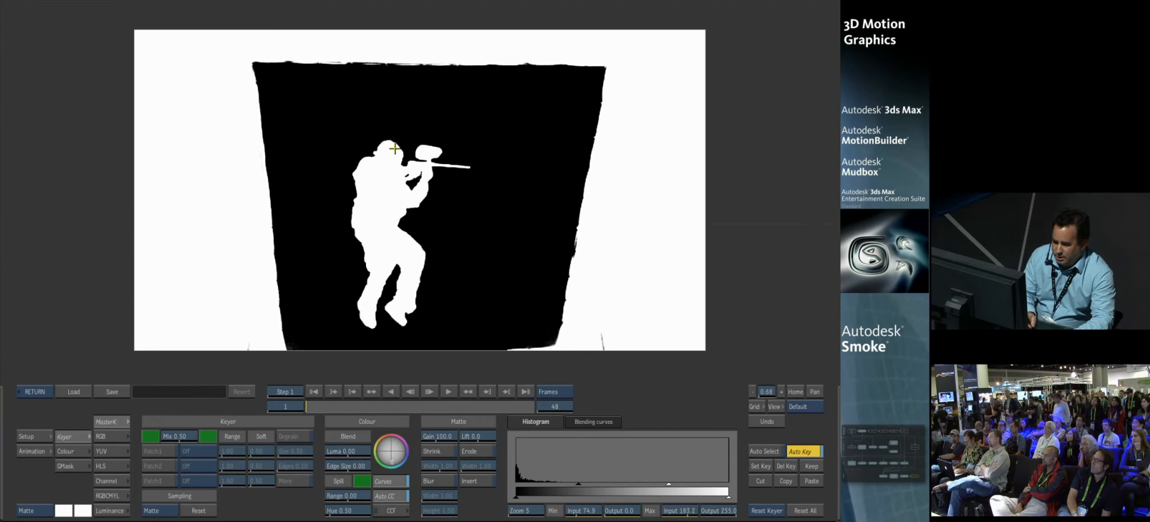
Step: Draw a closed garbage mask loosely around the player inside the green screen area of the matte
left_click(76, 465)
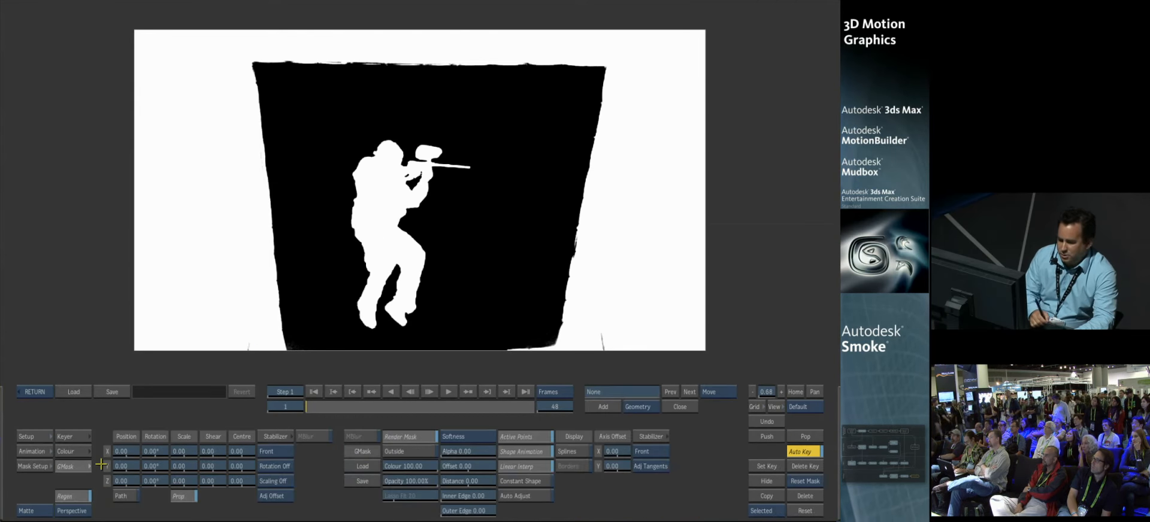
left_click(595, 407)
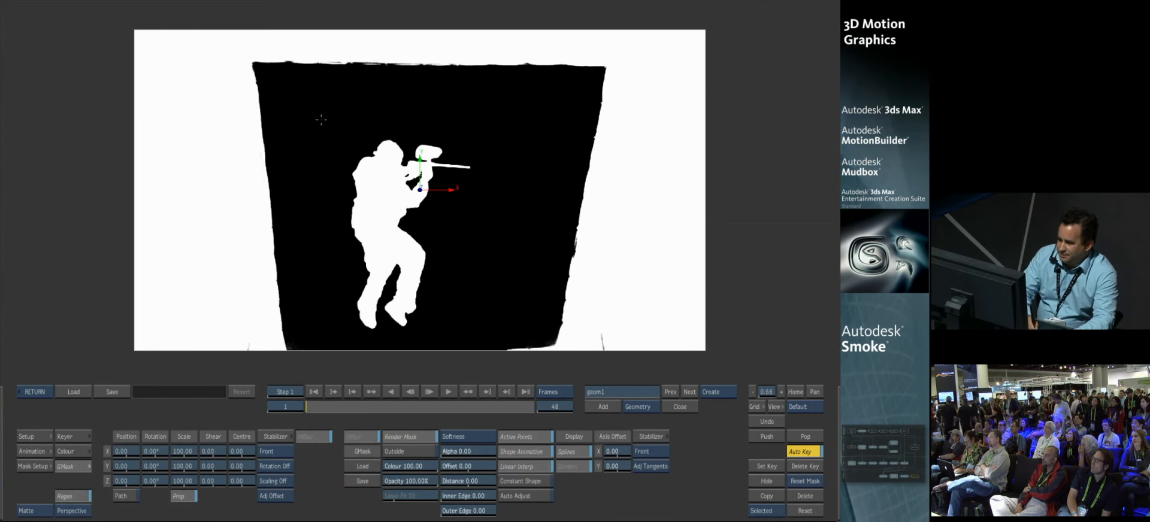
left_click(391, 79)
left_click(498, 108)
left_click(518, 246)
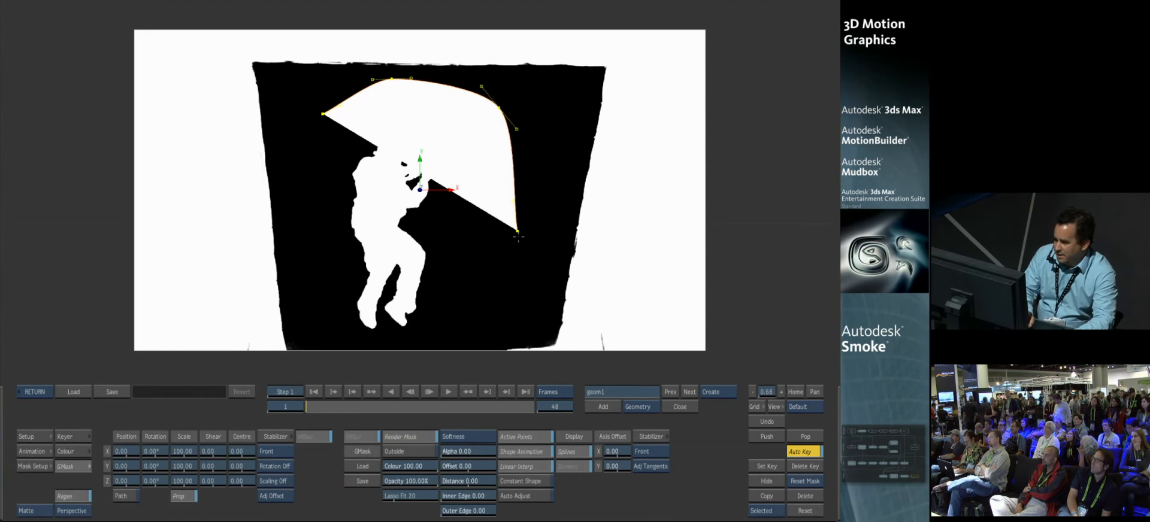
left_click(460, 335)
left_click(374, 341)
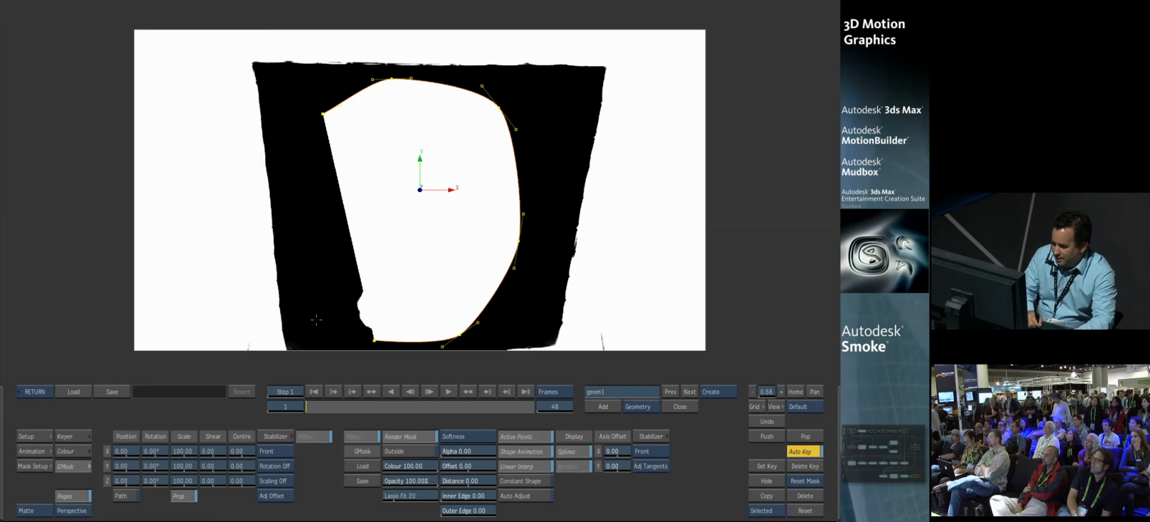
left_click(318, 294)
left_click(318, 169)
left_click(694, 408)
Step: Set the garbage mask to Outside with colour 0, scrub the clip to check it, and return to Action
left_click(401, 452)
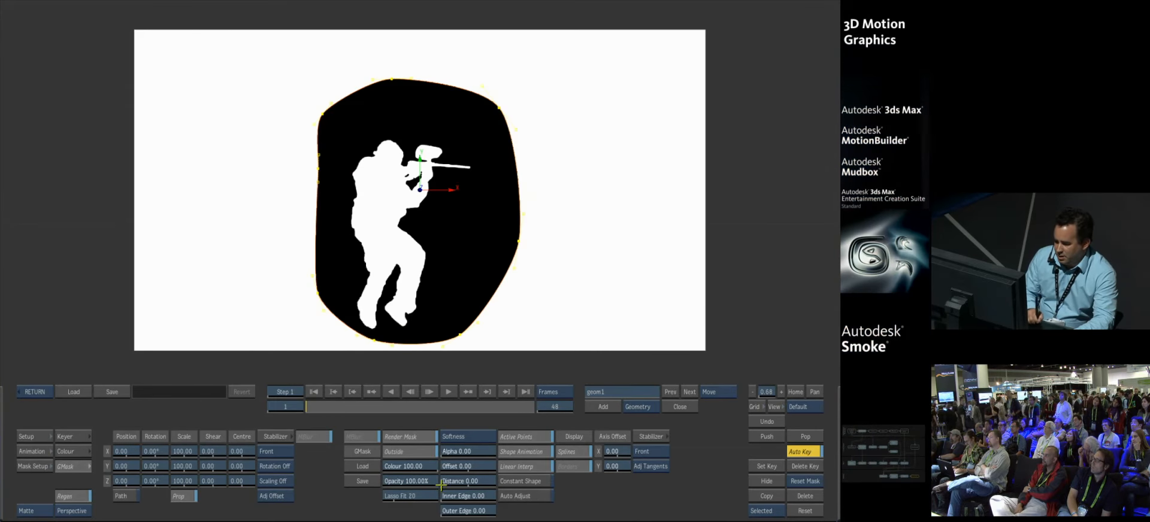
left_click_drag(413, 465, 298, 449)
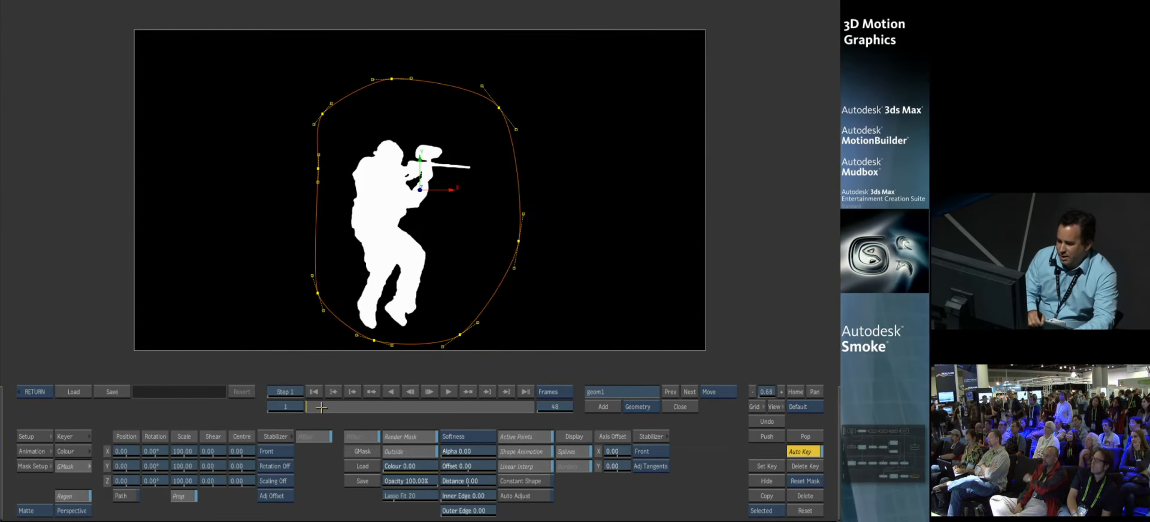
mouse_move(317, 406)
left_mouse_down()
mouse_move(539, 410)
mouse_move(290, 396)
mouse_move(568, 405)
mouse_move(246, 394)
left_mouse_up()
left_click(34, 391)
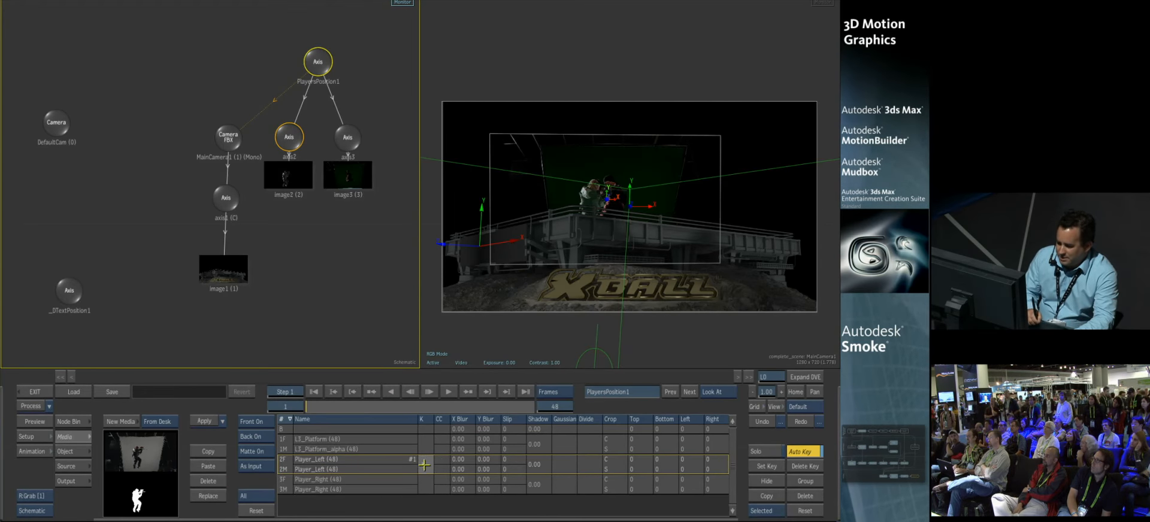
Step: Copy the keyer from the Player_Left media entry and paste it onto Player_Right
left_click(291, 455)
left_click(322, 489)
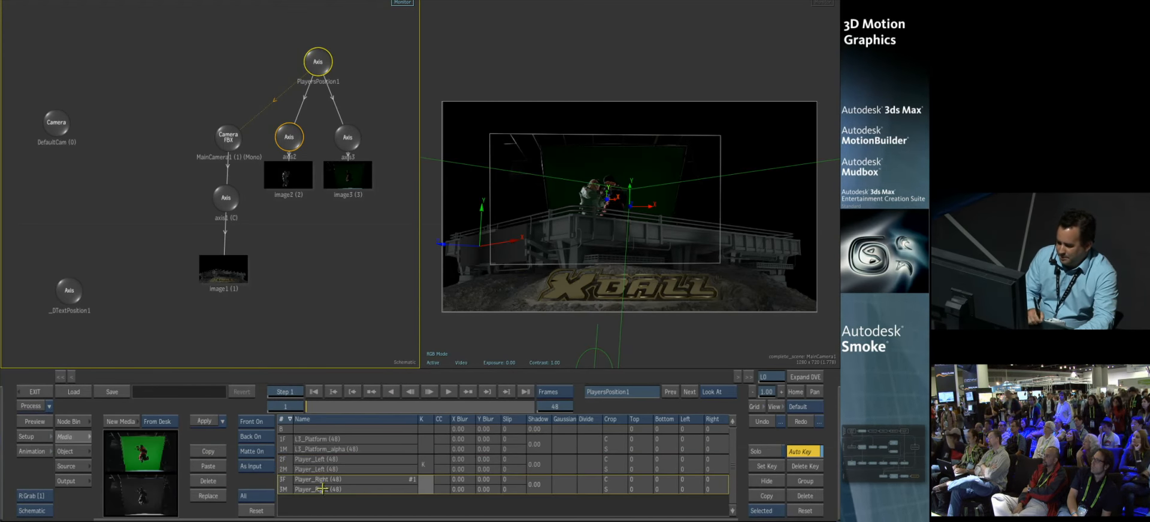
left_click(216, 466)
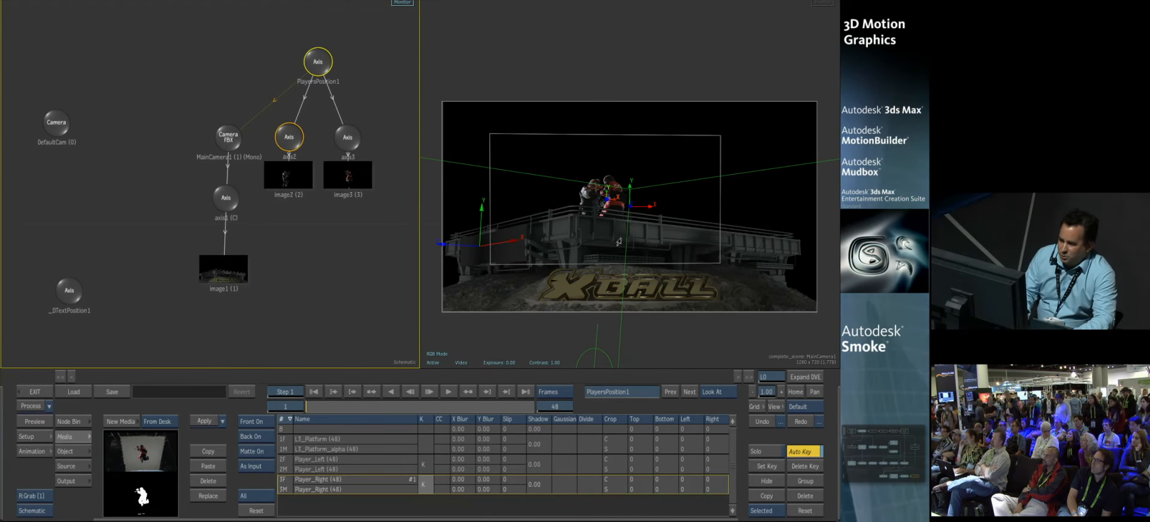
Step: Raise the PlayersPosition1 axis to about Y 212 and separate the two players on the platform, placing axis3 at X 64, Y 1, Z -190
left_click(66, 452)
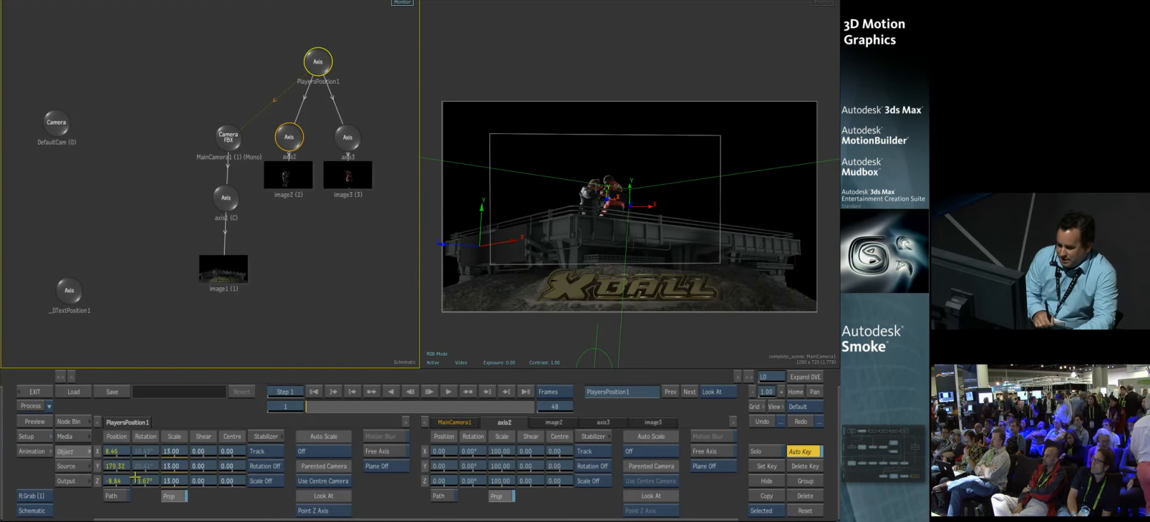
left_click_drag(114, 466, 123, 465)
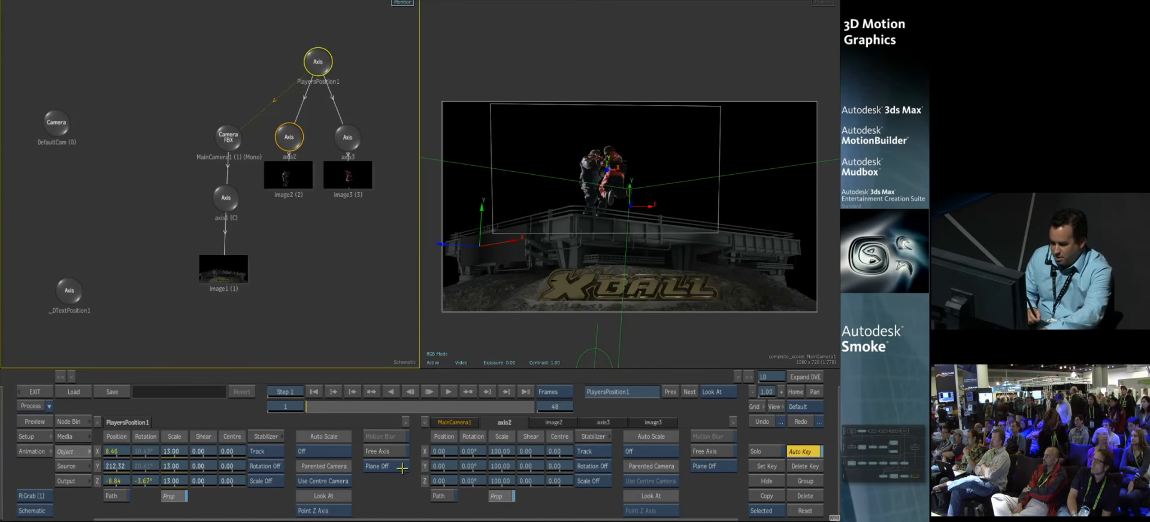
left_click(290, 142)
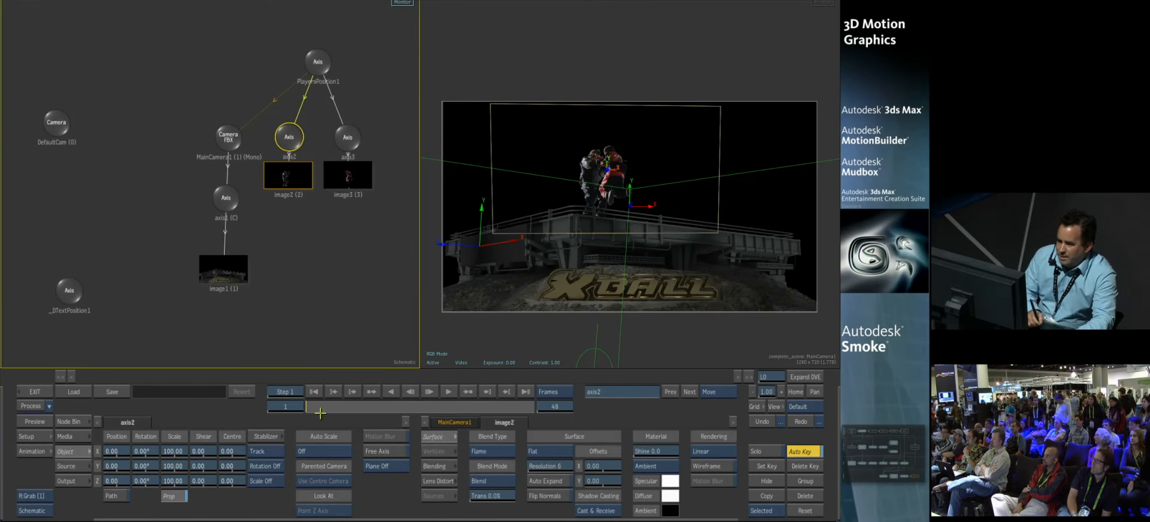
left_click_drag(117, 451, 60, 444)
left_click_drag(113, 466, 71, 475)
left_click(355, 136)
left_click_drag(333, 406, 230, 387)
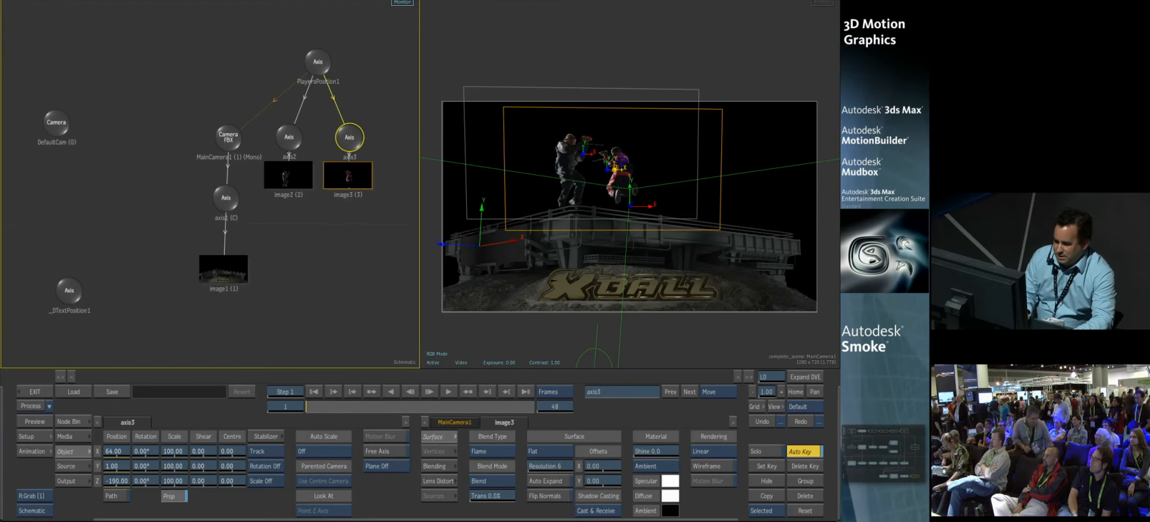
Step: Add a 3D Text node to the schematic and parent its axis to the _DTextPosition1 axis
left_click_drag(68, 291, 103, 179)
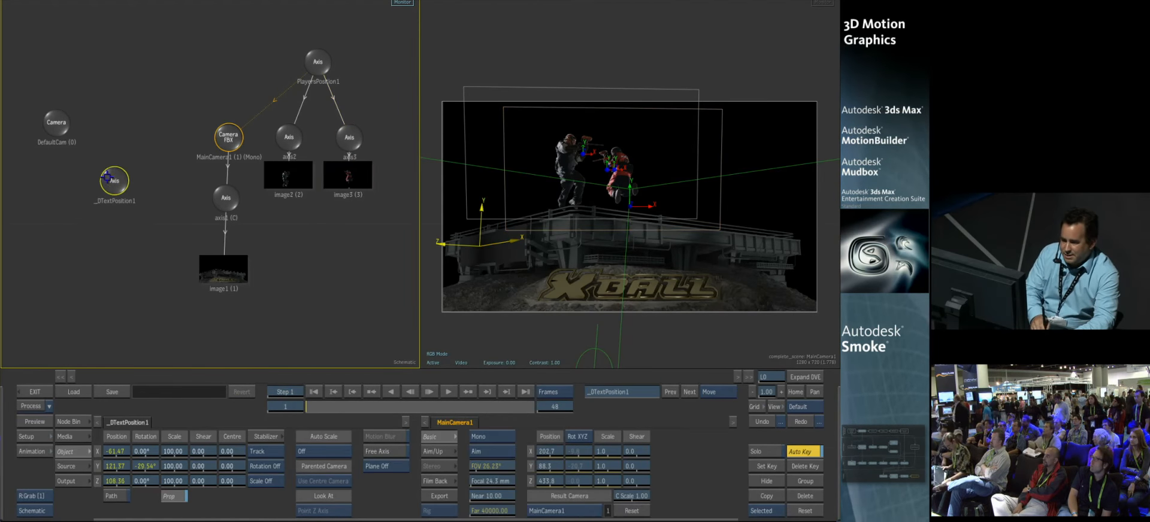
left_click(68, 421)
left_click_drag(338, 478, 132, 271)
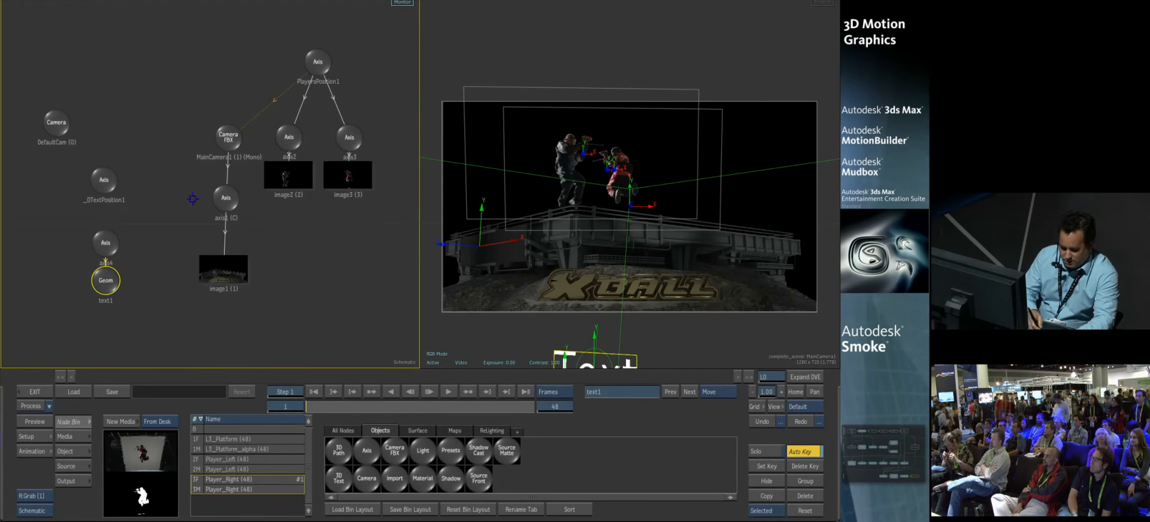
left_click_drag(107, 244, 106, 224, "shift")
left_click_drag(104, 181, 106, 176)
Step: At frame 48, turn off Auto Key and change the 3D text to "Tonight 7:00"
left_click_drag(325, 410, 569, 403)
left_click(810, 452)
left_click(71, 451)
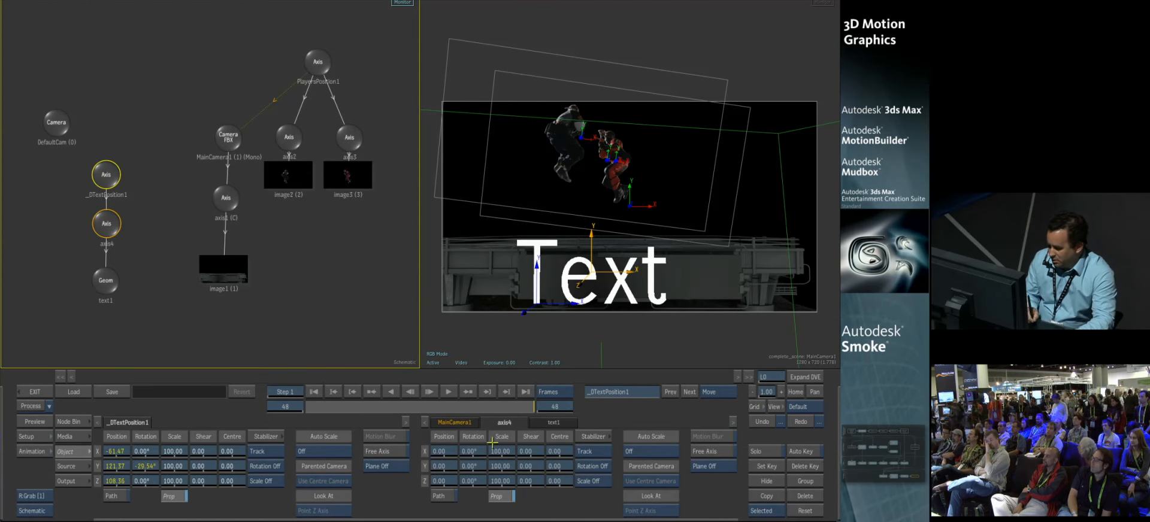
left_click(114, 278)
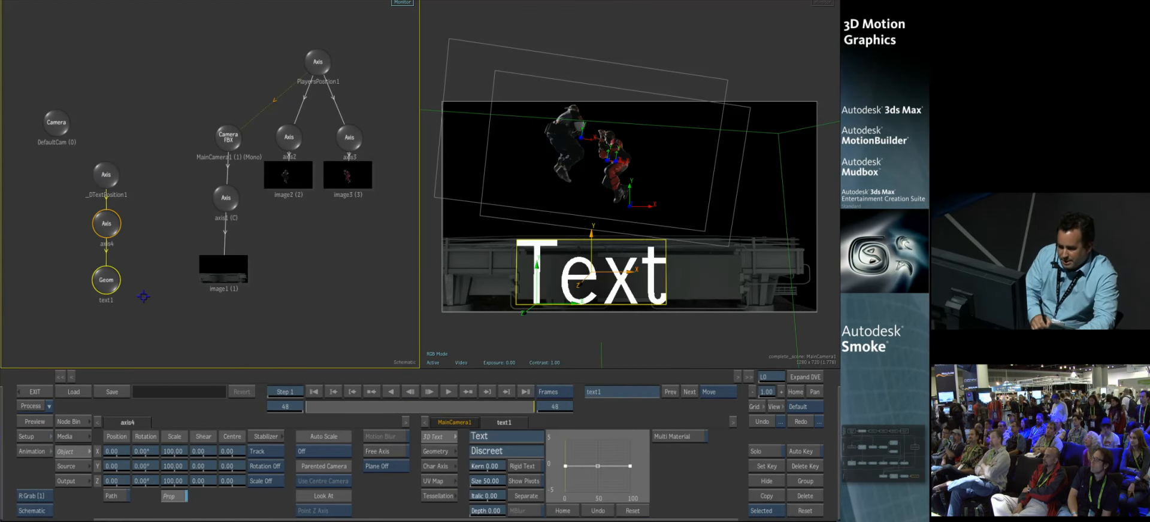
left_click(506, 436)
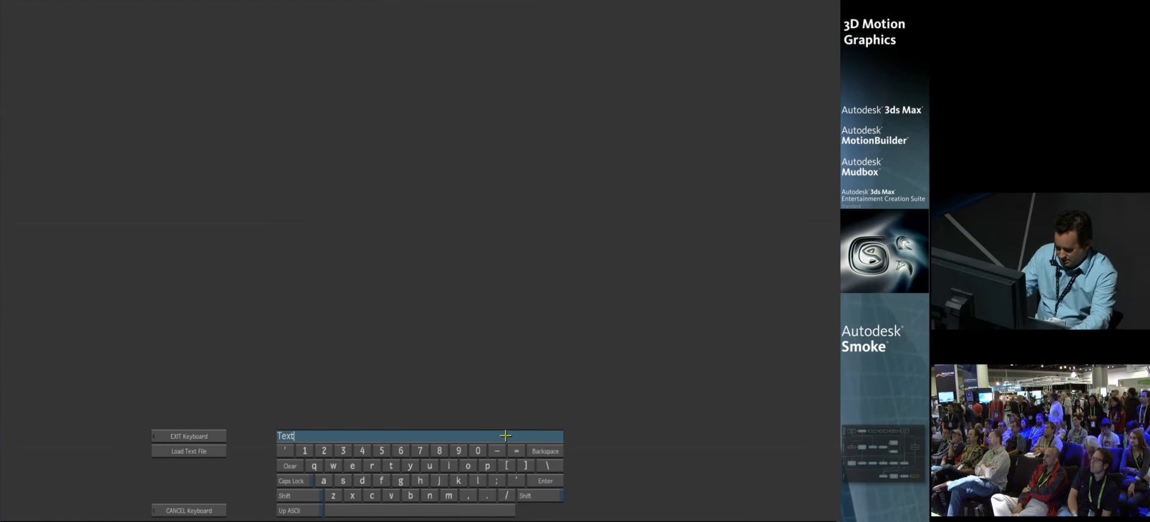
type("Tonight 7")
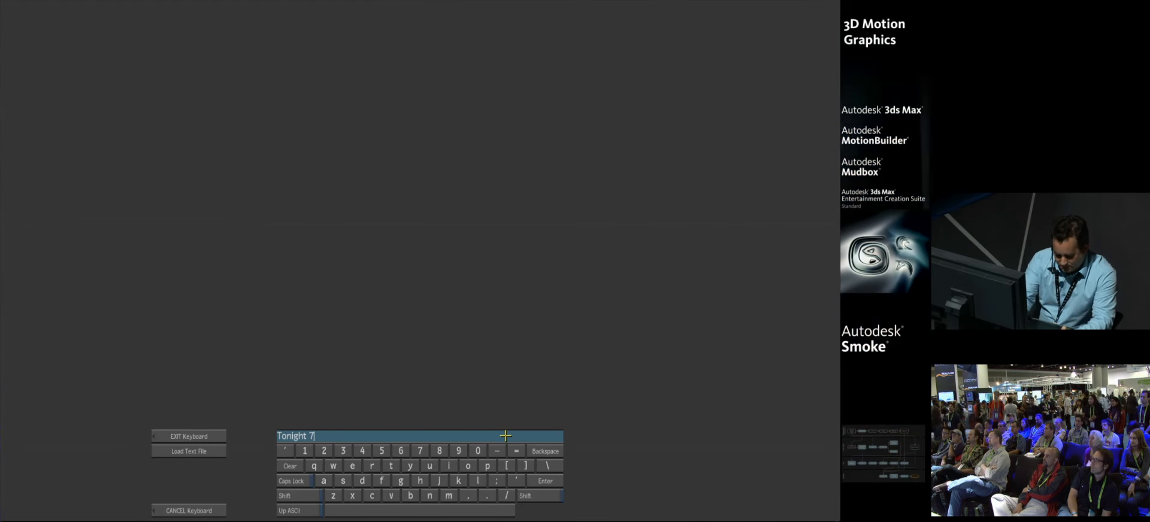
type(":00")
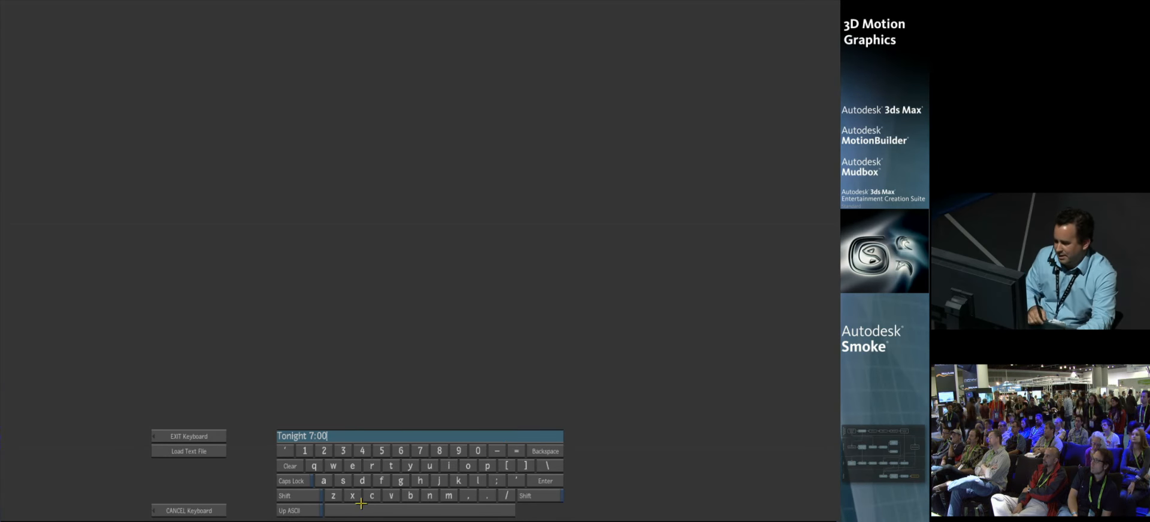
left_click(535, 482)
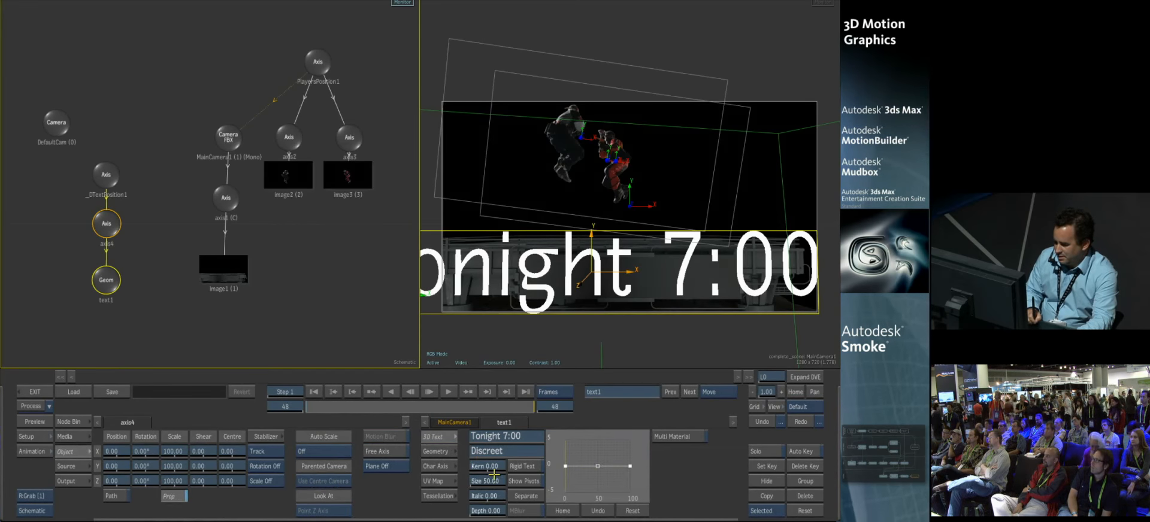
Step: Set the text size to 19, offset its axis to X 24, Y -4, and check the placement from the first frame
left_click_drag(490, 480, 480, 467)
left_click_drag(111, 452, 118, 462)
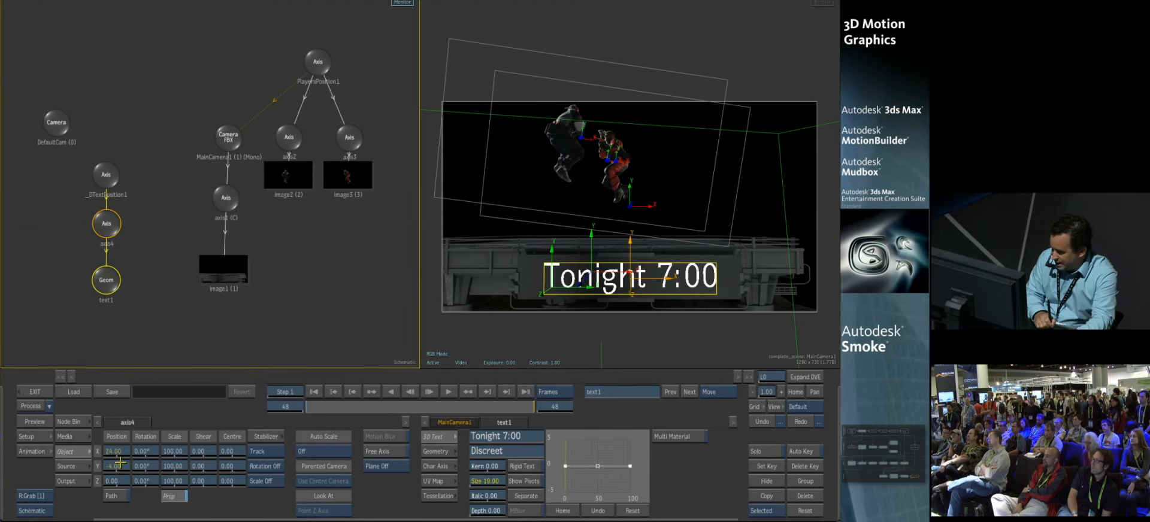
left_click(468, 392)
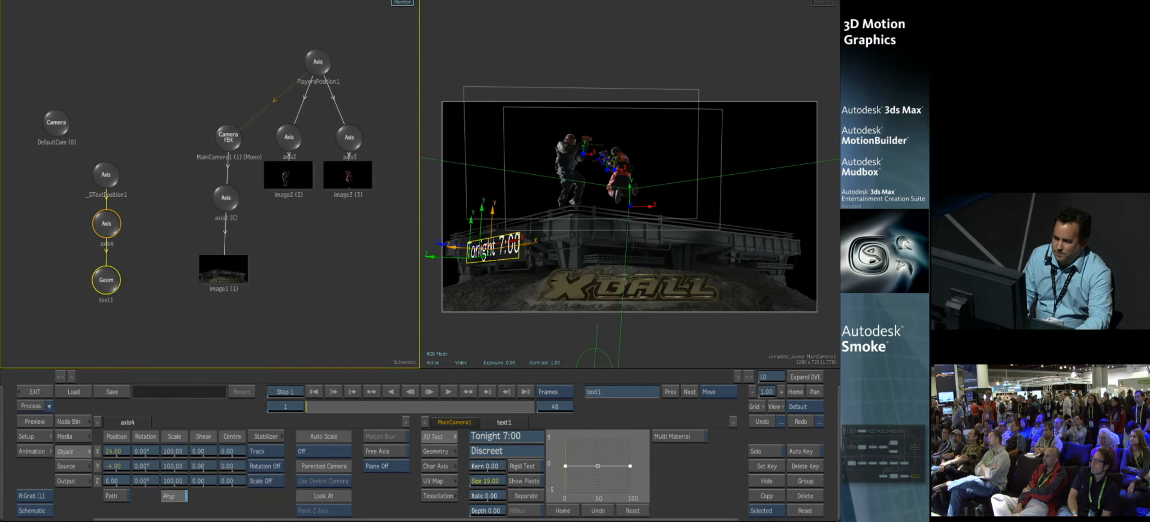
left_click_drag(348, 405, 272, 398)
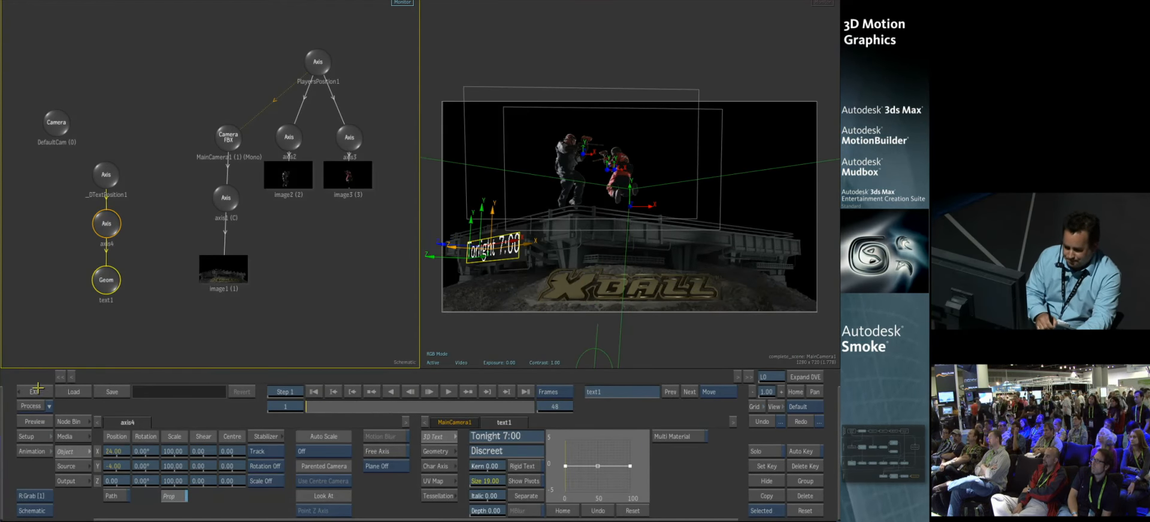
Step: Leave Action, show the 3D Transition reel on the desktop and scrub through the KLCX 56 clip
left_click(36, 390)
left_click(116, 69)
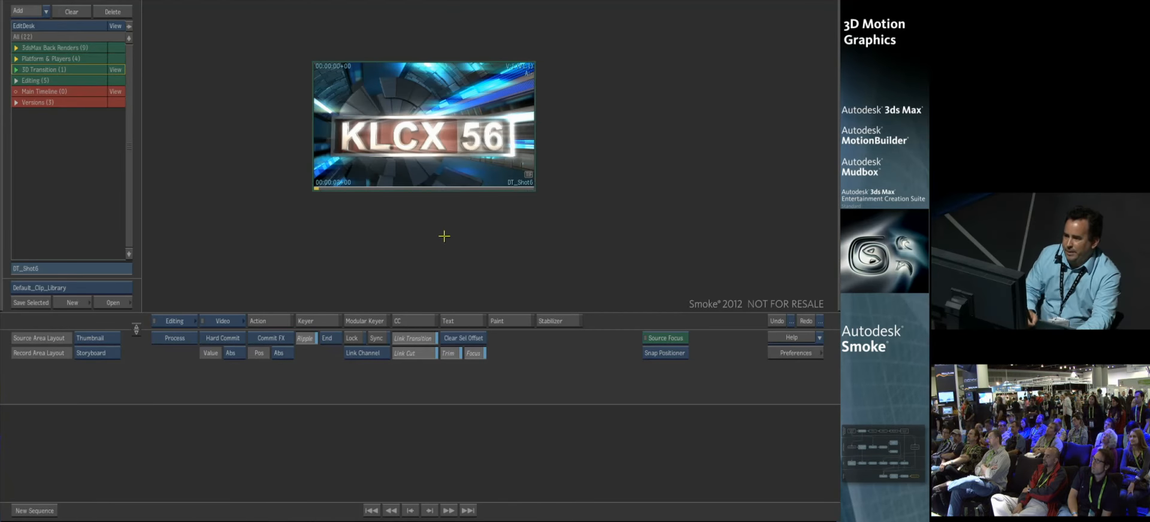
left_click_drag(422, 147, 430, 140)
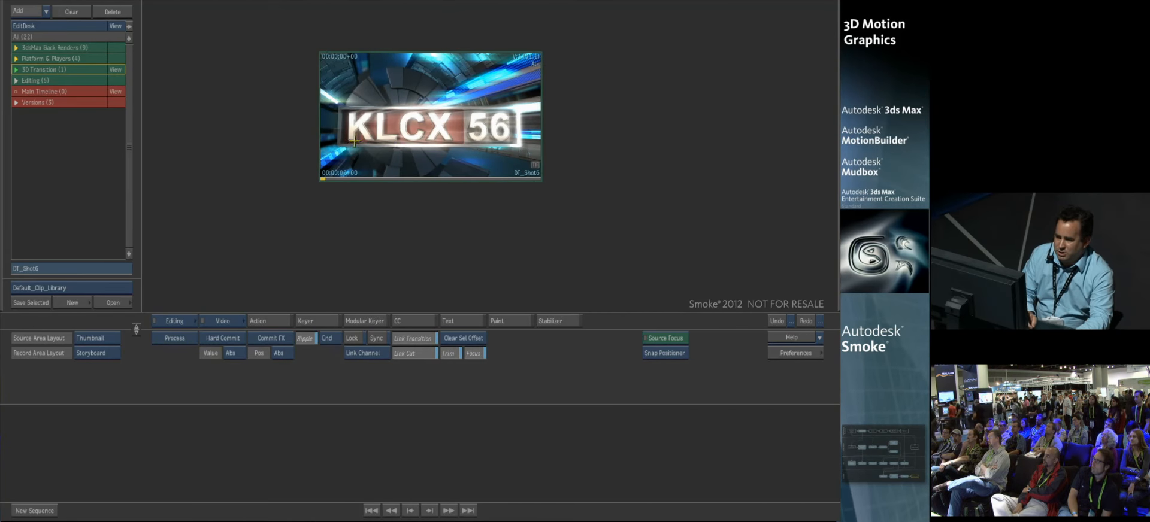
mouse_move(346, 172)
left_mouse_down()
mouse_move(547, 169)
mouse_move(314, 161)
left_mouse_up()
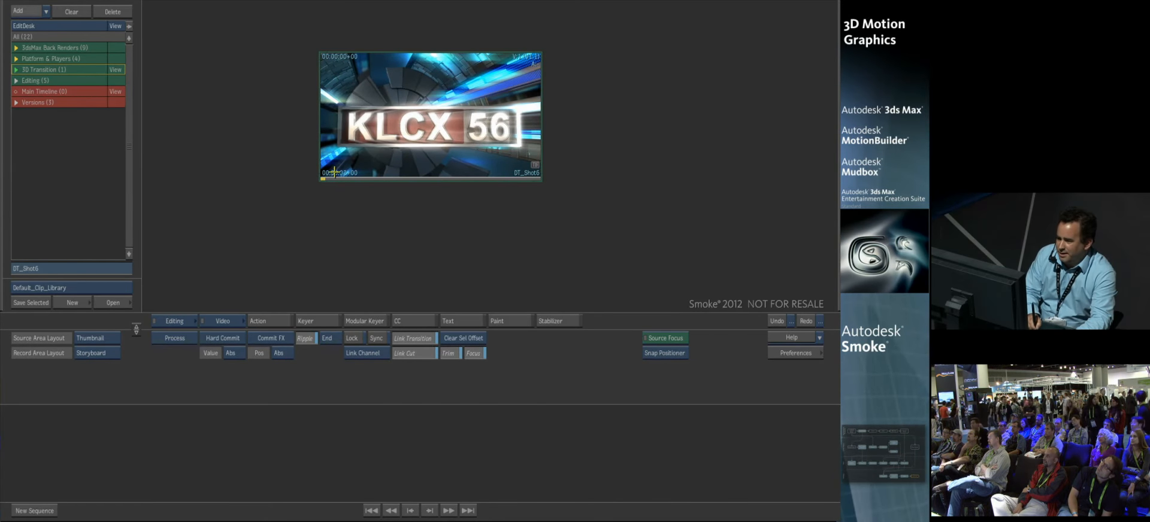
left_click_drag(473, 136, 476, 139)
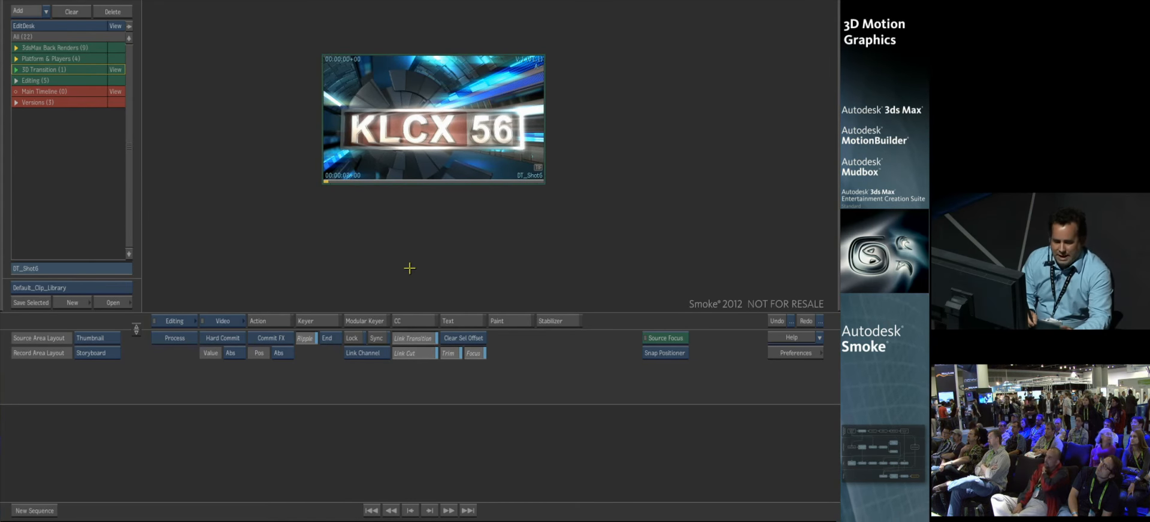
Step: Start a new Action setup without source clips and bring the default camera node fully into the schematic
left_click(287, 324)
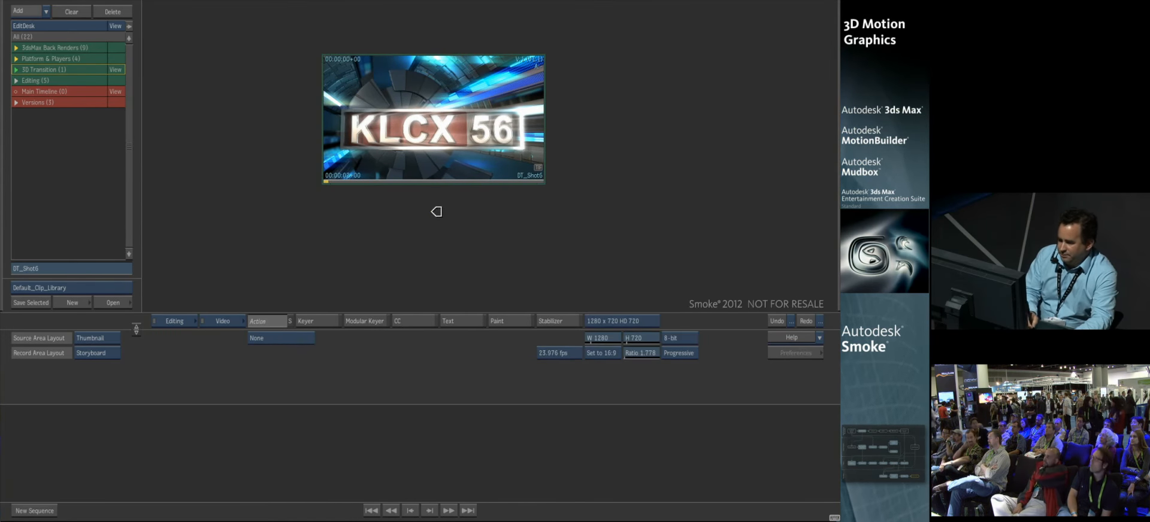
key("alt+2")
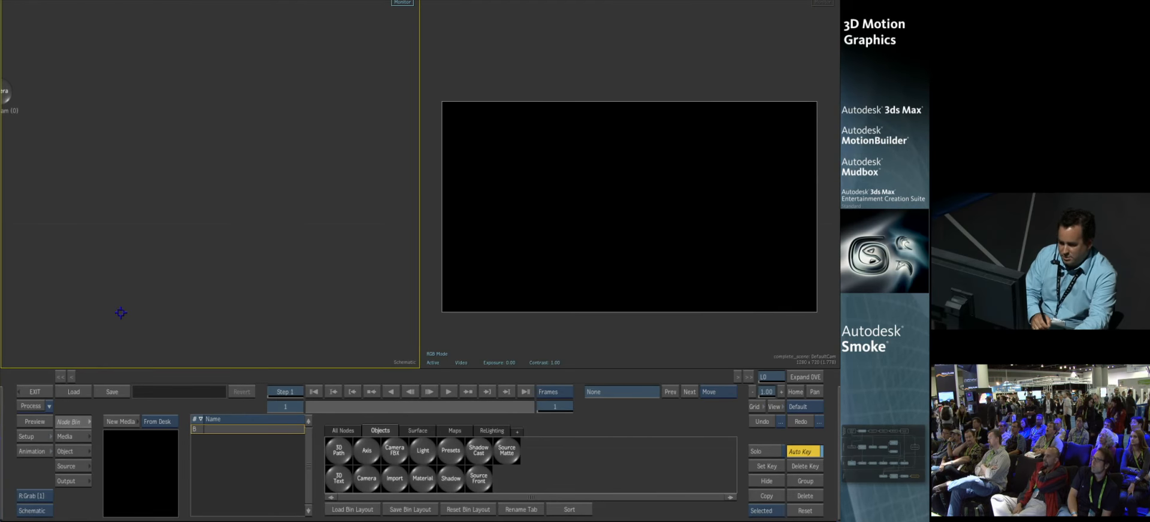
left_click_drag(6, 94, 282, 73)
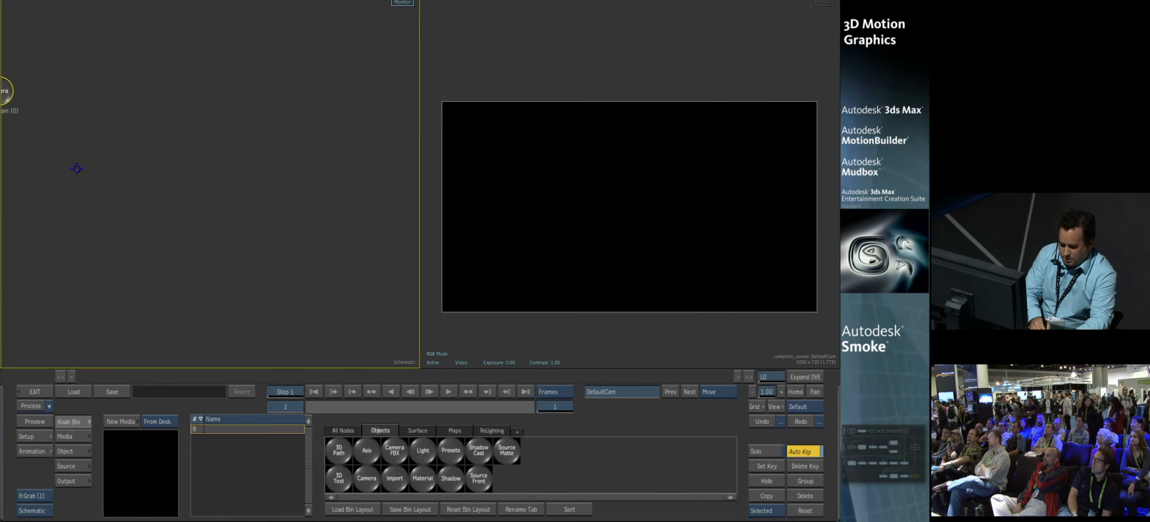
left_click_drag(5, 91, 219, 49)
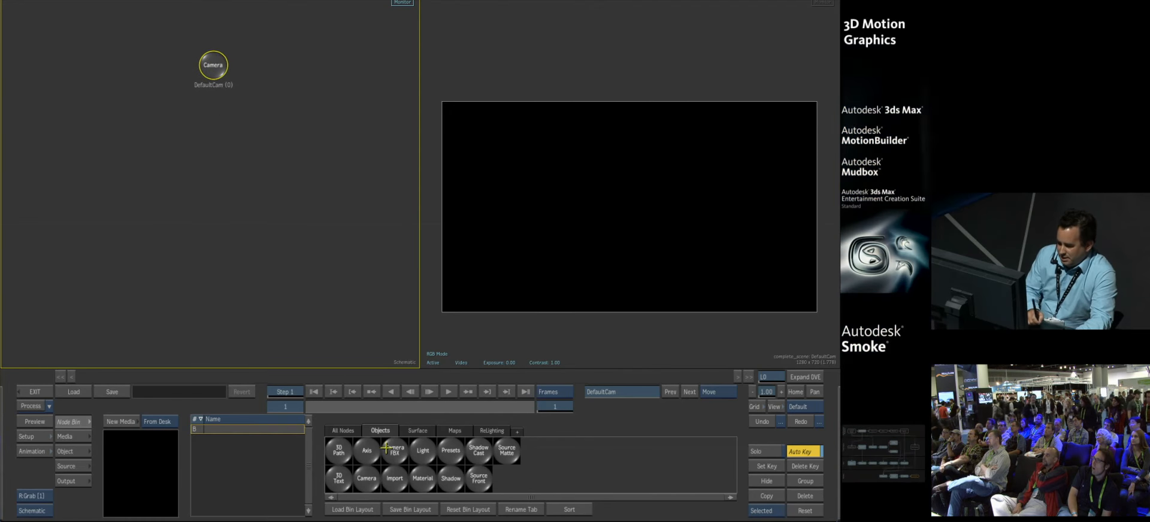
Step: Import the 3D_Transition FBX file, make Camera001 the result camera and scrub through its animation
left_click_drag(395, 478, 275, 208)
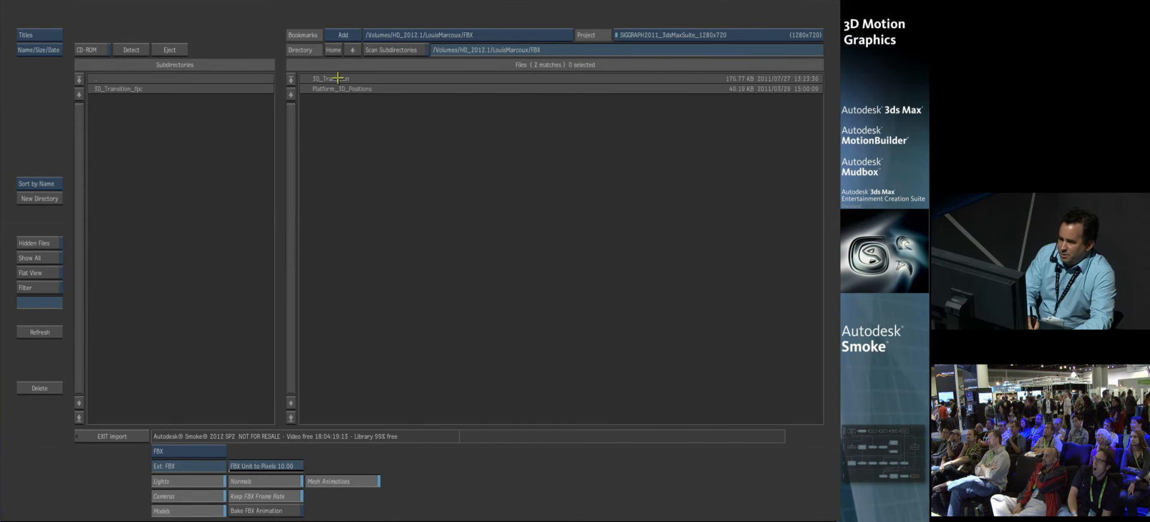
left_click(338, 78)
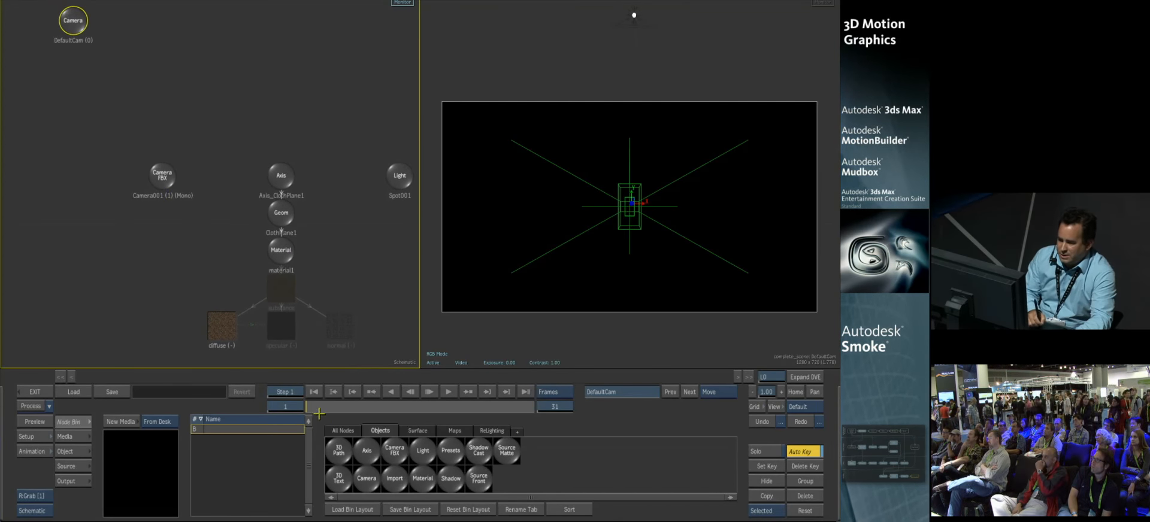
left_click(167, 182)
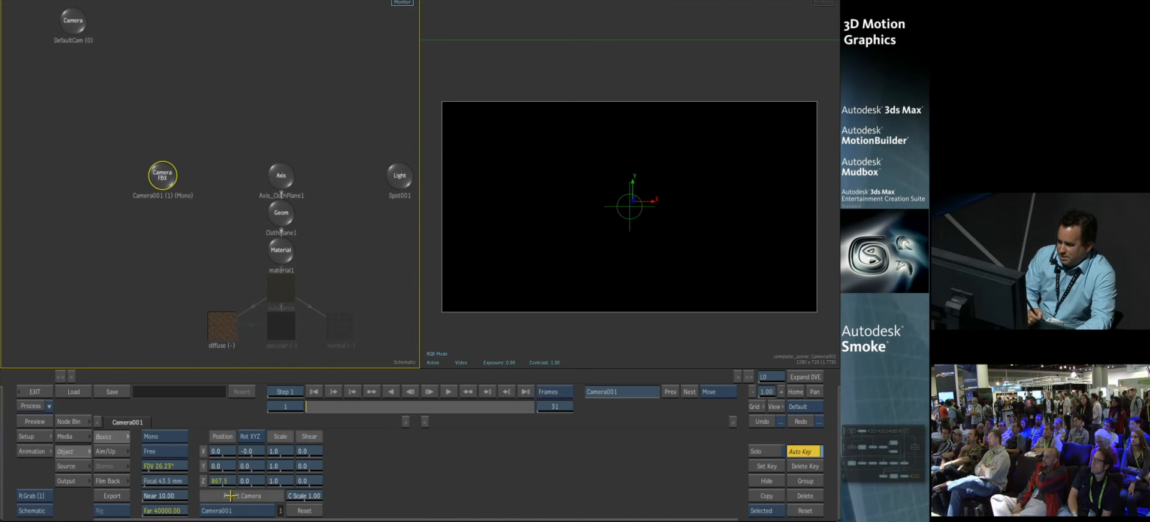
left_click_drag(313, 407, 519, 413)
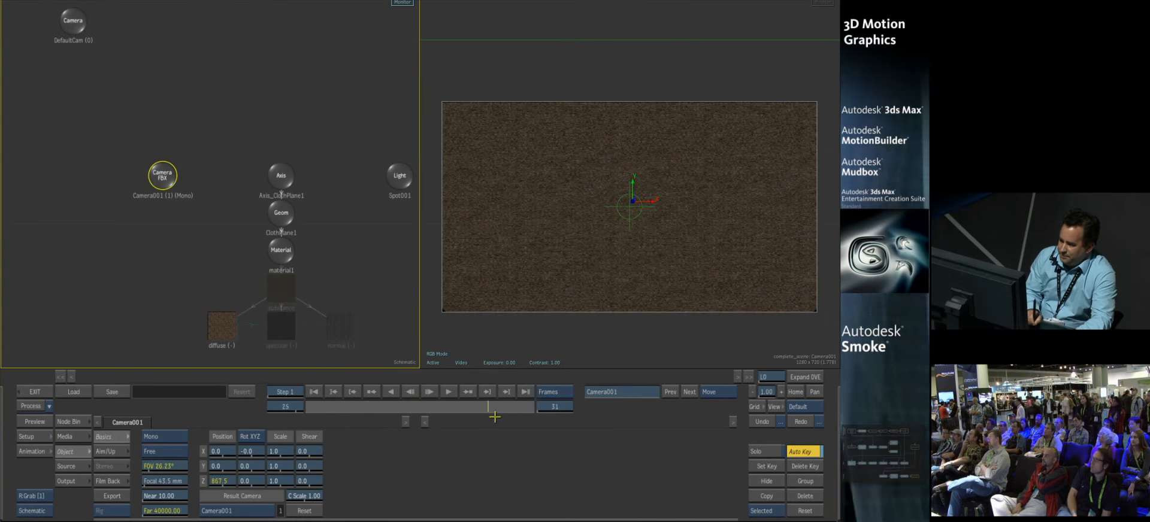
Step: Delete the imported material node and its texture maps from the ClothPlane1 geometry
middle_click_drag(360, 282, 333, 244)
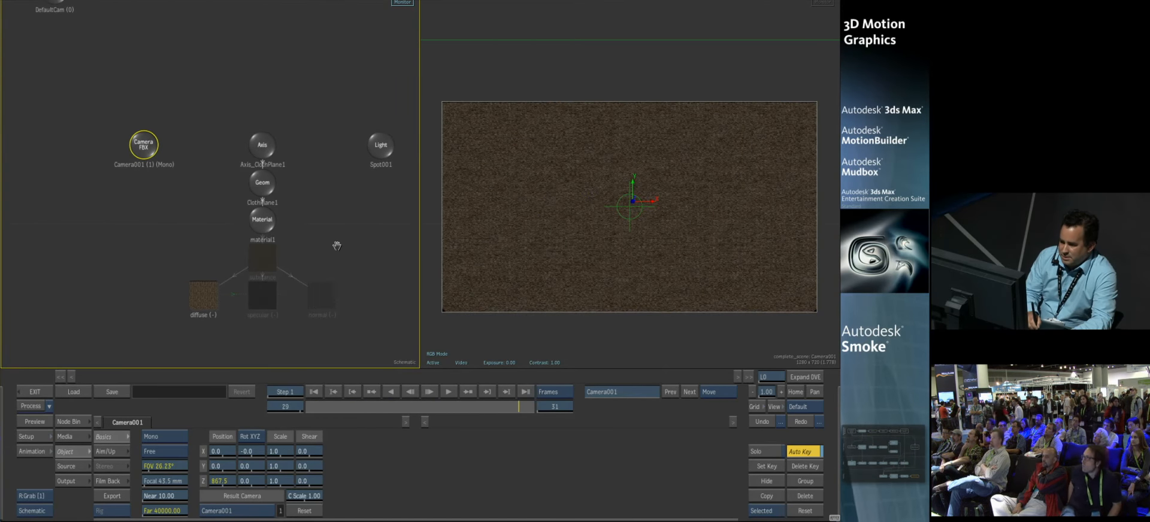
left_click(258, 221)
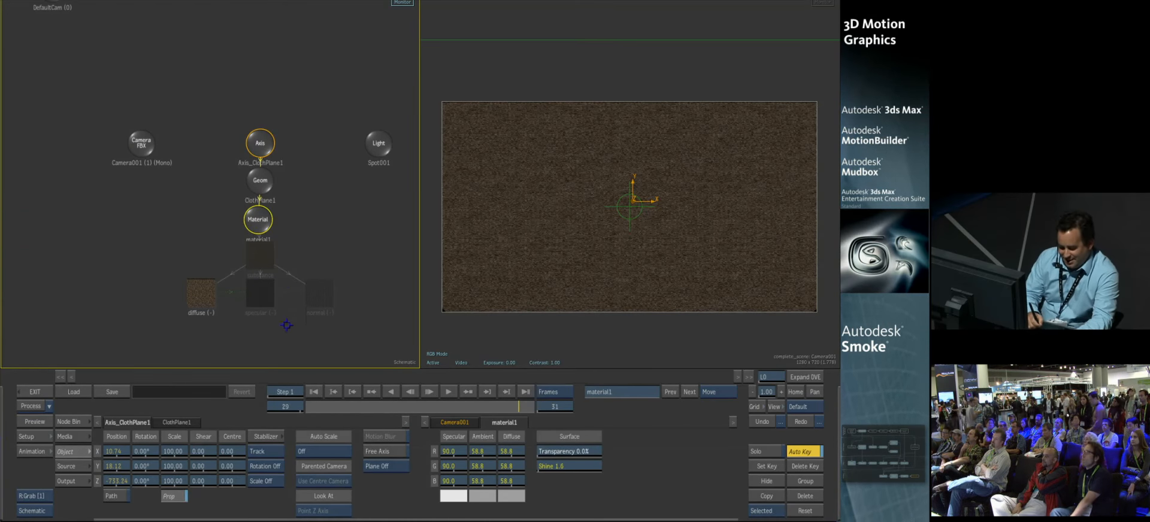
left_click_drag(258, 221, 308, 517)
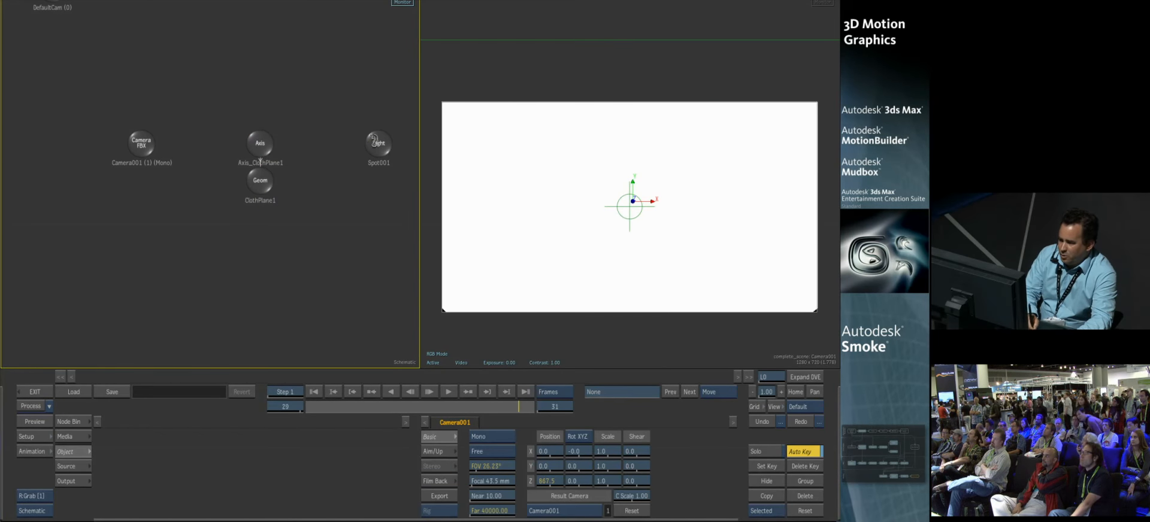
Step: Turn on Shading in the rendering setup so Spot001 lights the cloth plane, go to frame 31, and return to the node bin
left_click(375, 142)
left_click(36, 439)
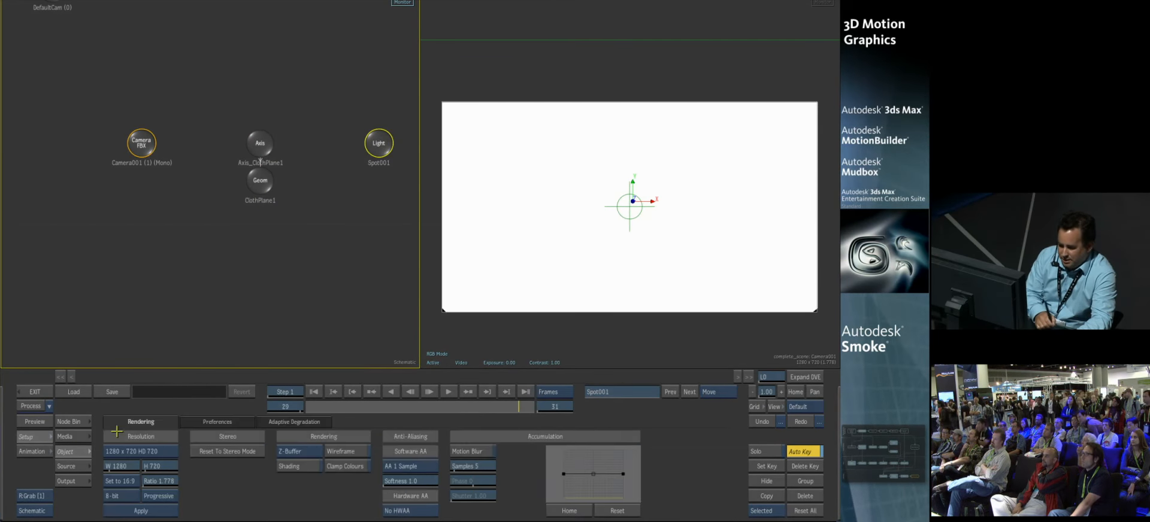
left_click(302, 466)
left_click_drag(474, 410, 530, 405)
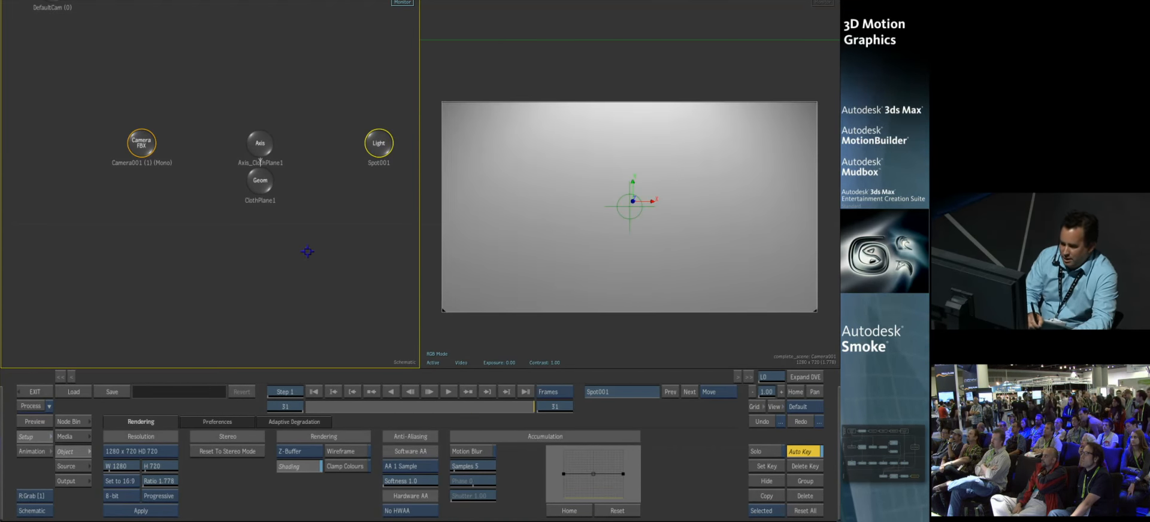
left_click(77, 422)
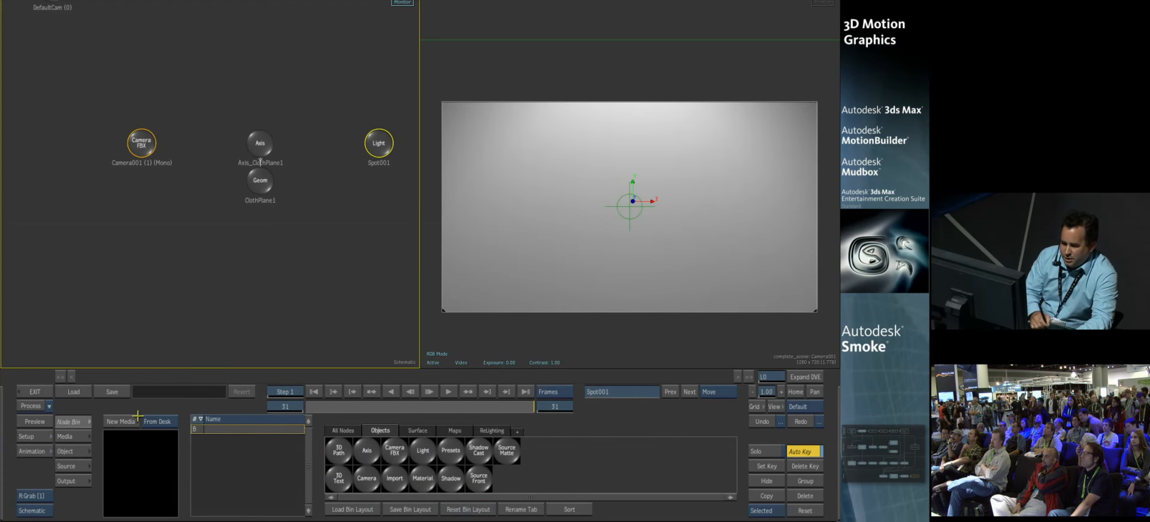
Step: Load the DT_Shot6 clip from the desk as new Action media and turn its matte off
left_click(128, 419)
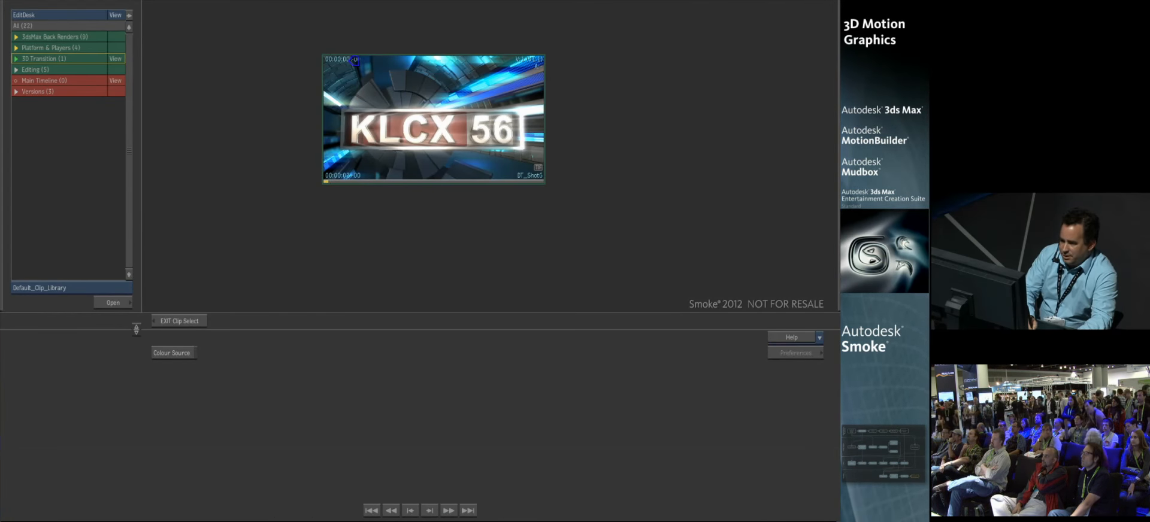
left_click(361, 79)
left_click_drag(333, 269, 181, 269)
left_click_drag(293, 150, 349, 520)
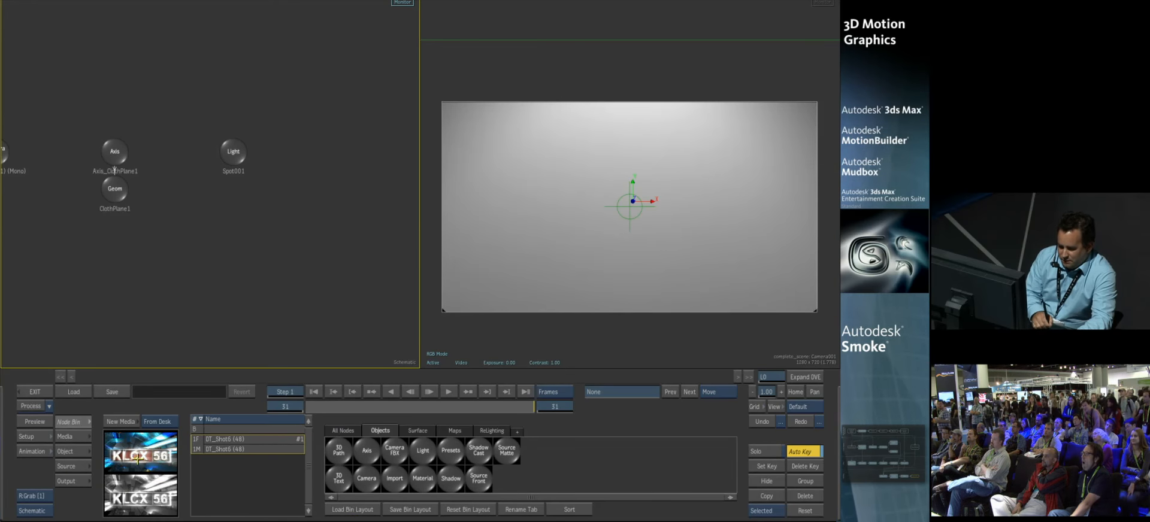
left_click(73, 436)
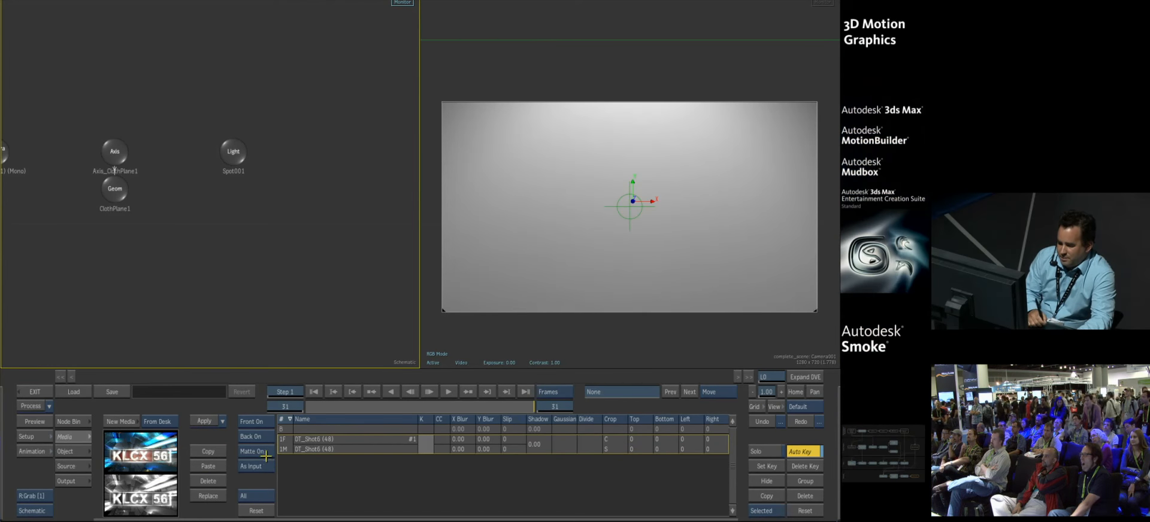
left_click(257, 463)
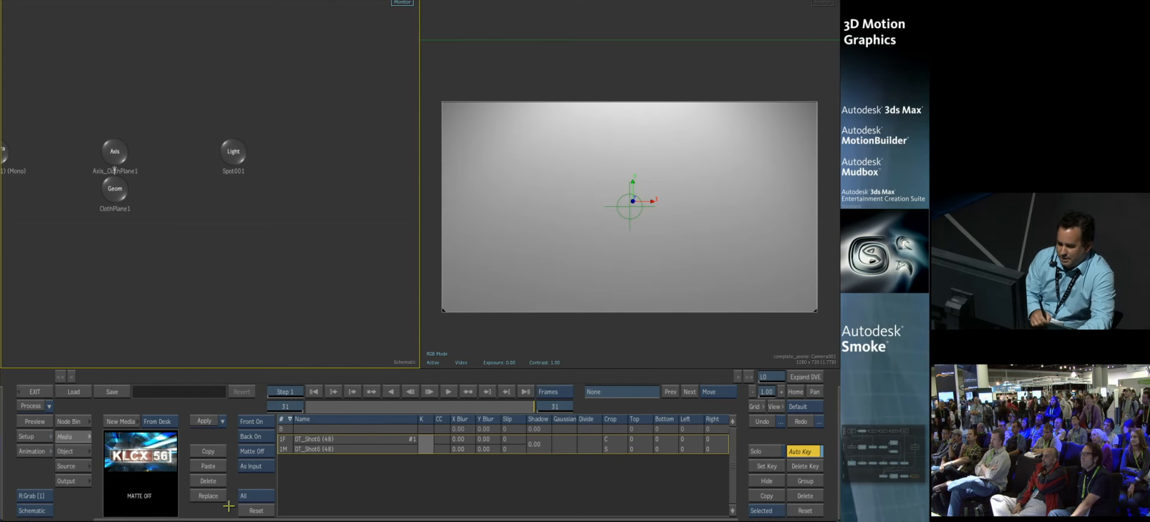
Step: Attach a material with a diffuse map of the KLCX 56 clip to the ClothPlane1 geometry and check the textured animation
left_click(77, 420)
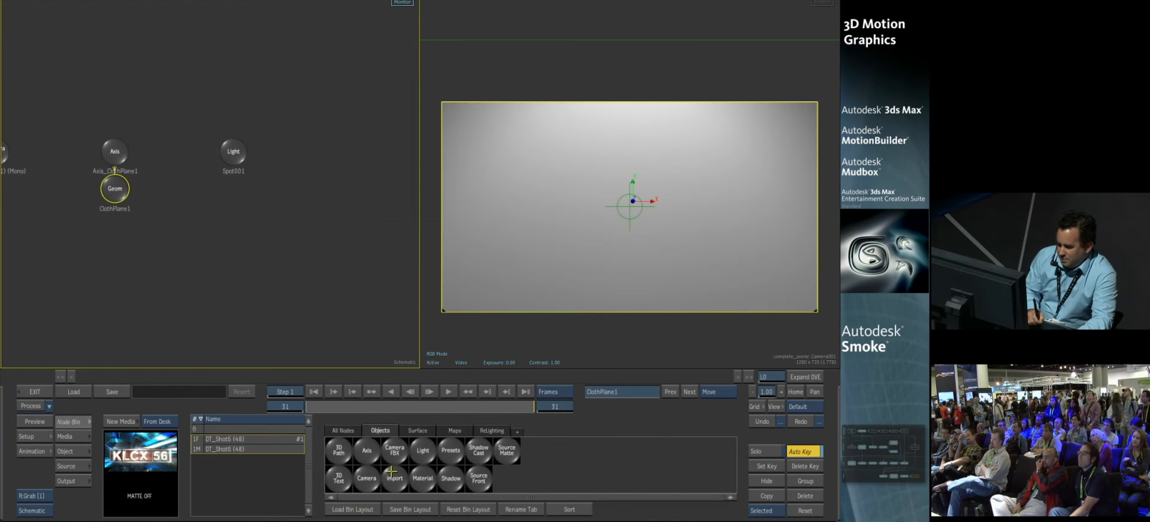
left_click_drag(422, 482, 119, 237)
left_click(453, 431)
left_click_drag(339, 451, 119, 286)
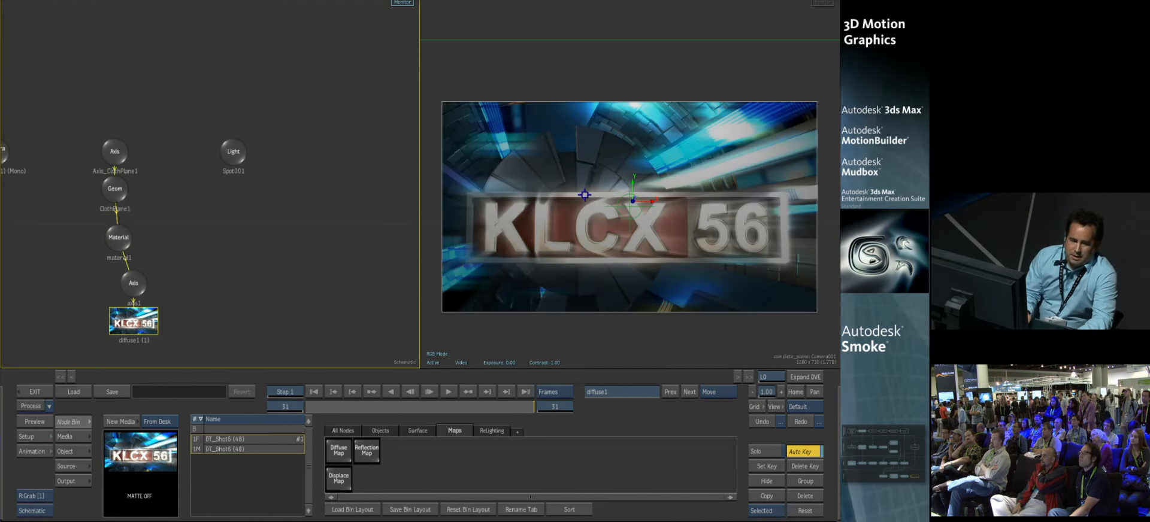
left_click_drag(521, 410, 543, 438)
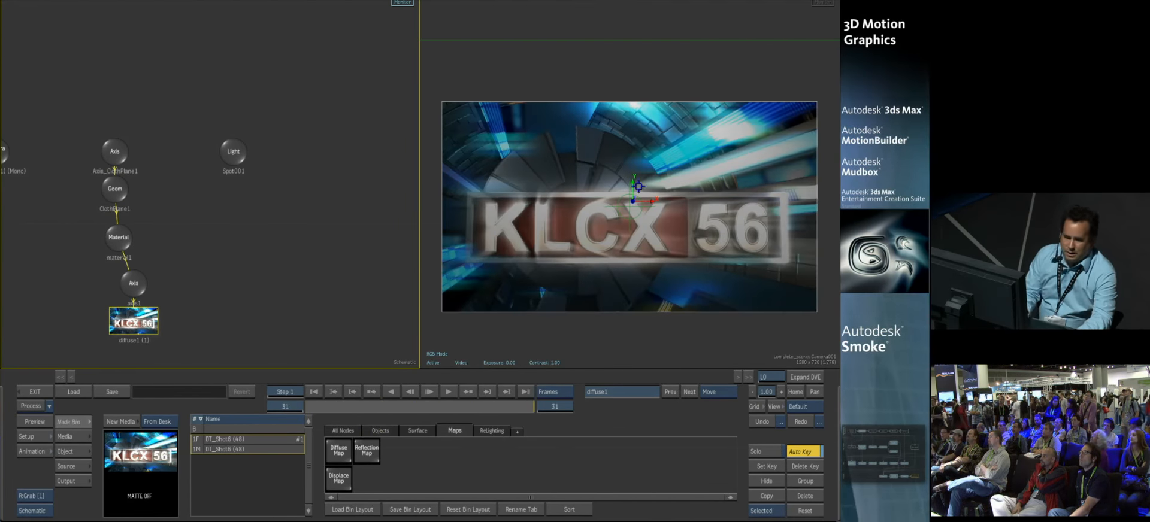
Step: Exit Action, show the Editing reel's clips and scrub the rendered 3D_Transition clip
left_click(36, 392)
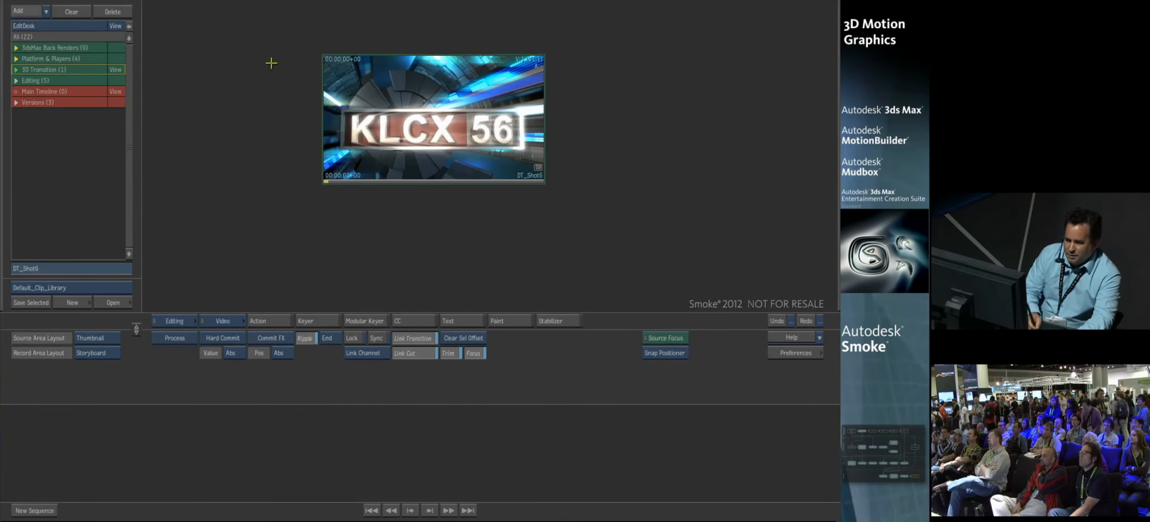
left_click(114, 80)
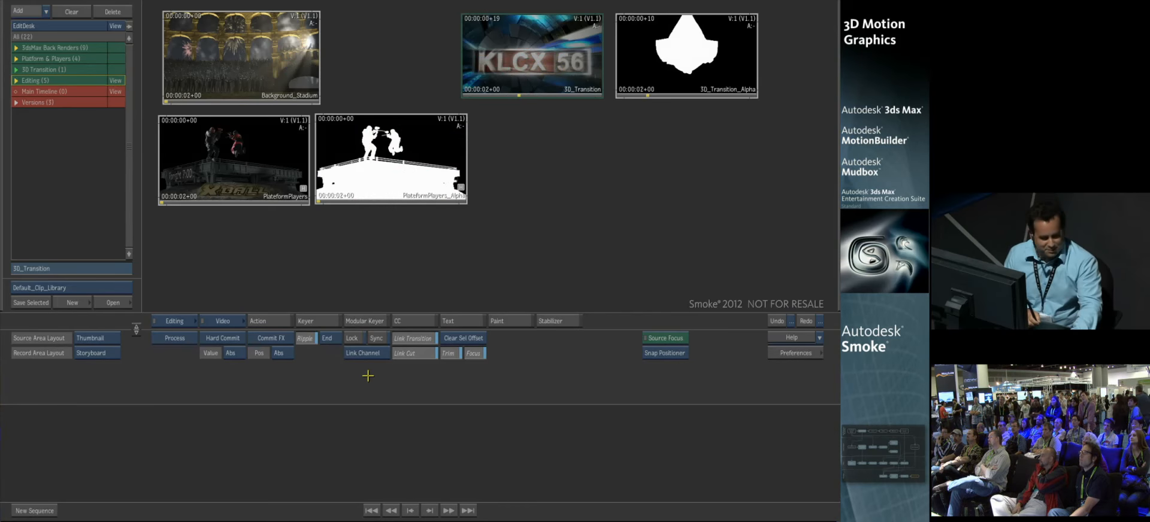
left_click(90, 356)
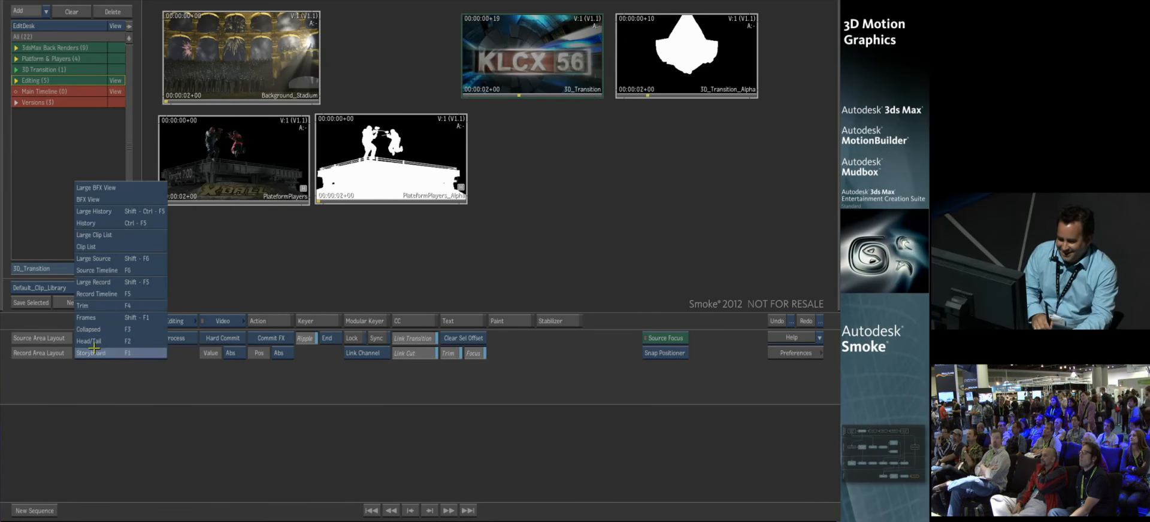
left_click(136, 447)
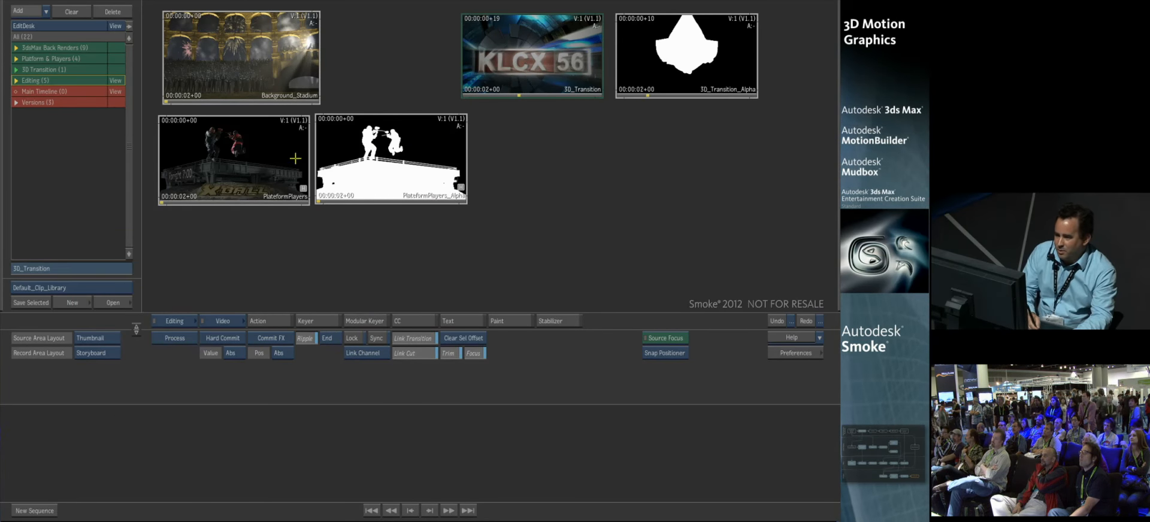
left_click(185, 89)
mouse_move(484, 90)
left_mouse_down()
mouse_move(511, 92)
mouse_move(457, 94)
mouse_move(481, 97)
left_mouse_up()
left_click(175, 199)
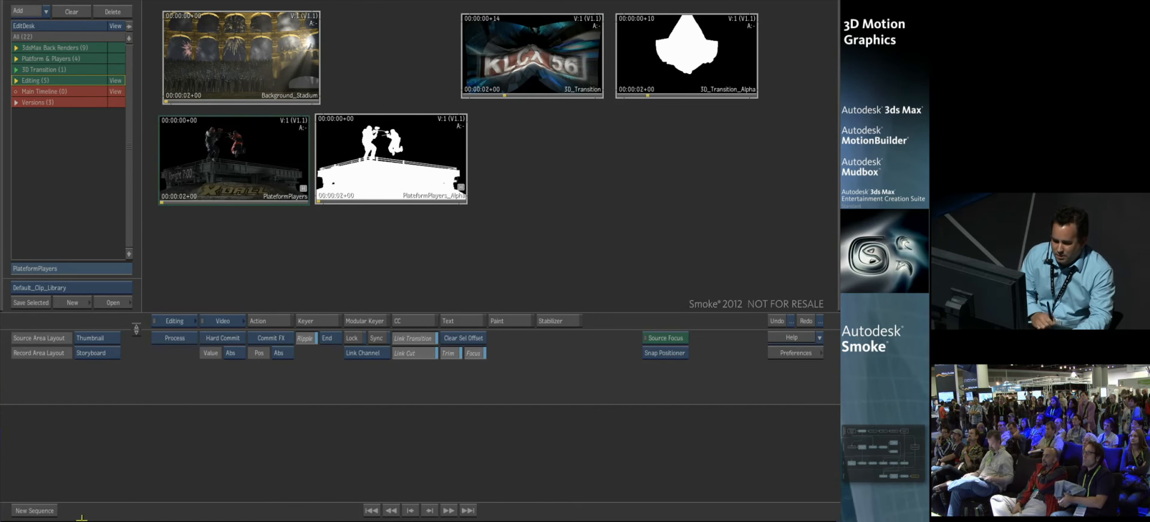
Step: Create a new sequence, show it in the record timeline and add two video layers for three in total
left_click(40, 511)
left_click_drag(96, 353, 103, 294)
left_click(115, 492)
left_click(116, 492)
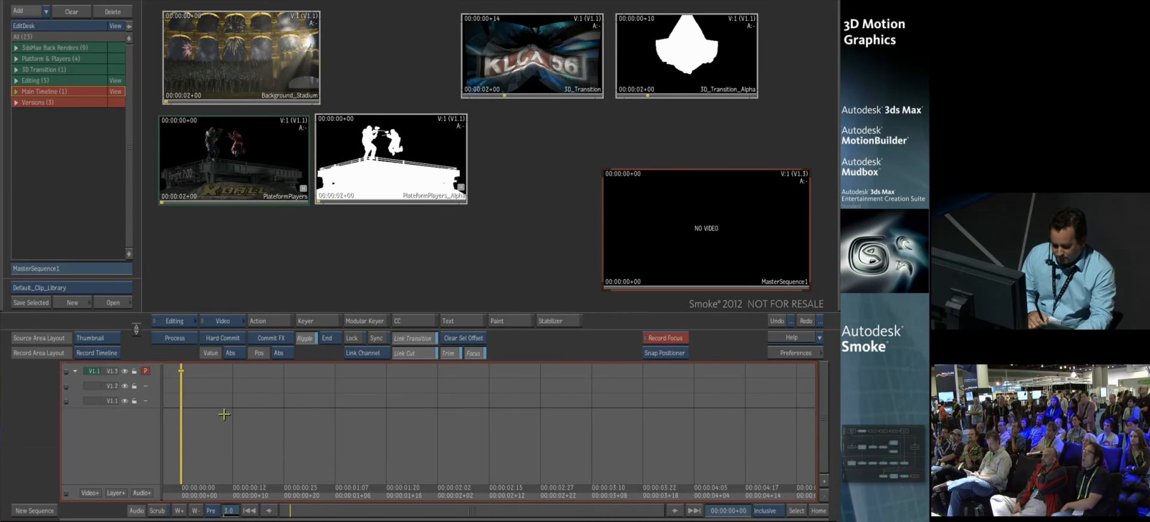
Step: Edit Background_Stadium onto layer V1.1 and PlateformPlayers onto V1.2 at the sequence start, scrubbing the sequence to check them
left_click_drag(232, 33, 255, 401)
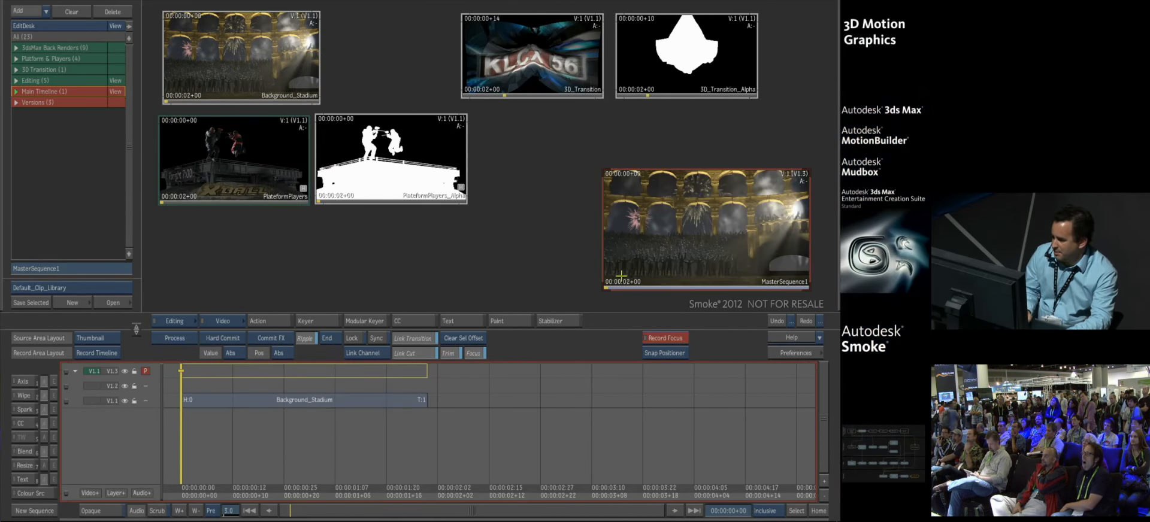
left_click_drag(623, 274, 560, 282)
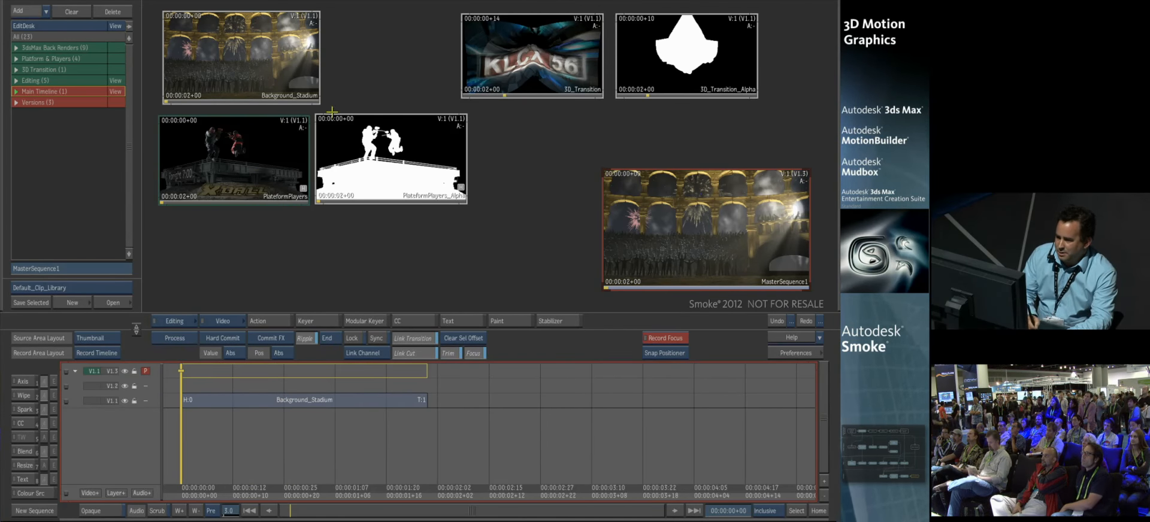
left_click_drag(205, 134, 254, 384)
left_click_drag(641, 269, 629, 228)
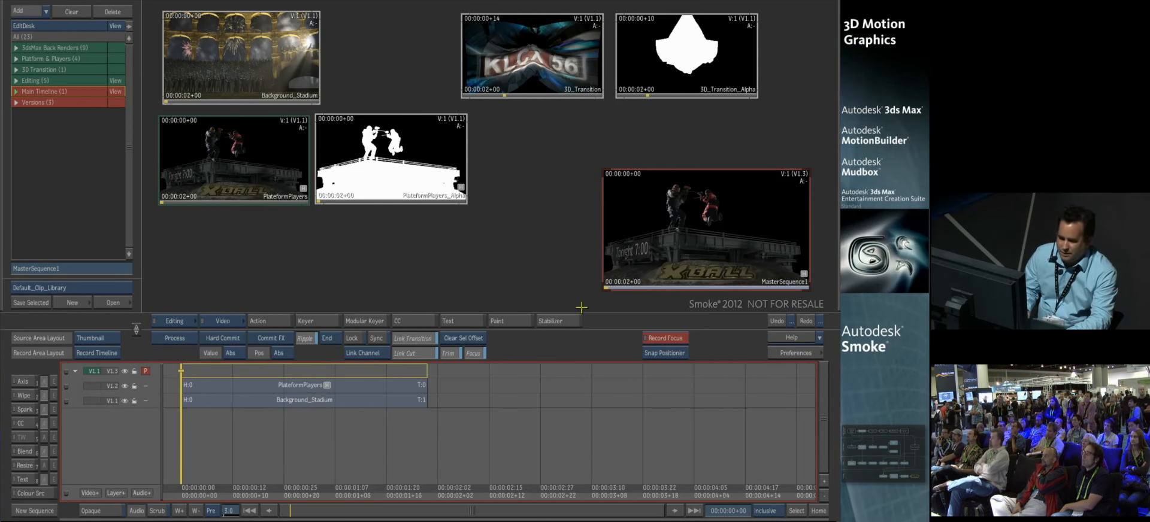
left_click(44, 382)
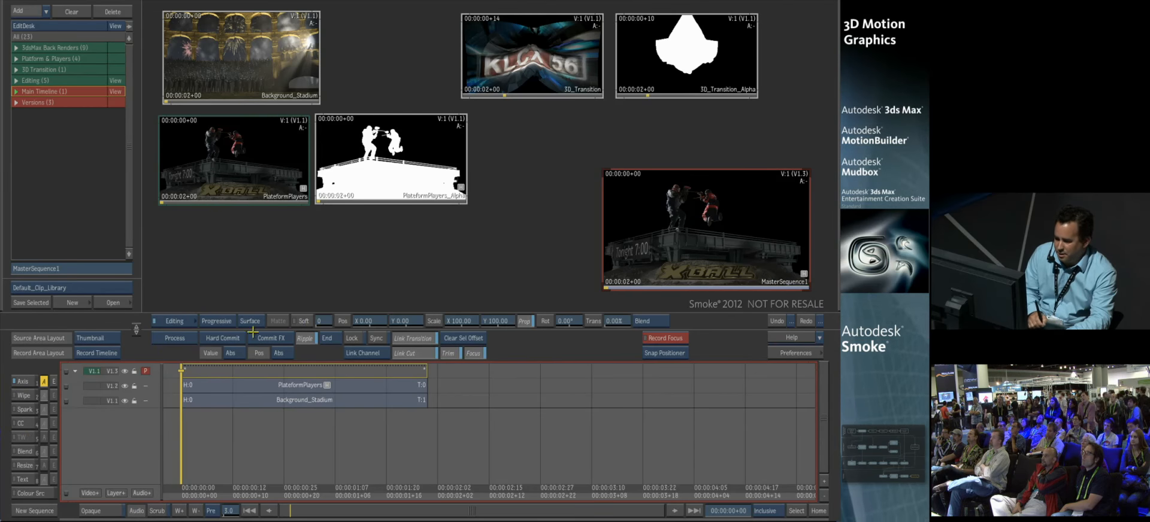
left_click(271, 370)
left_click_drag(274, 365, 388, 321)
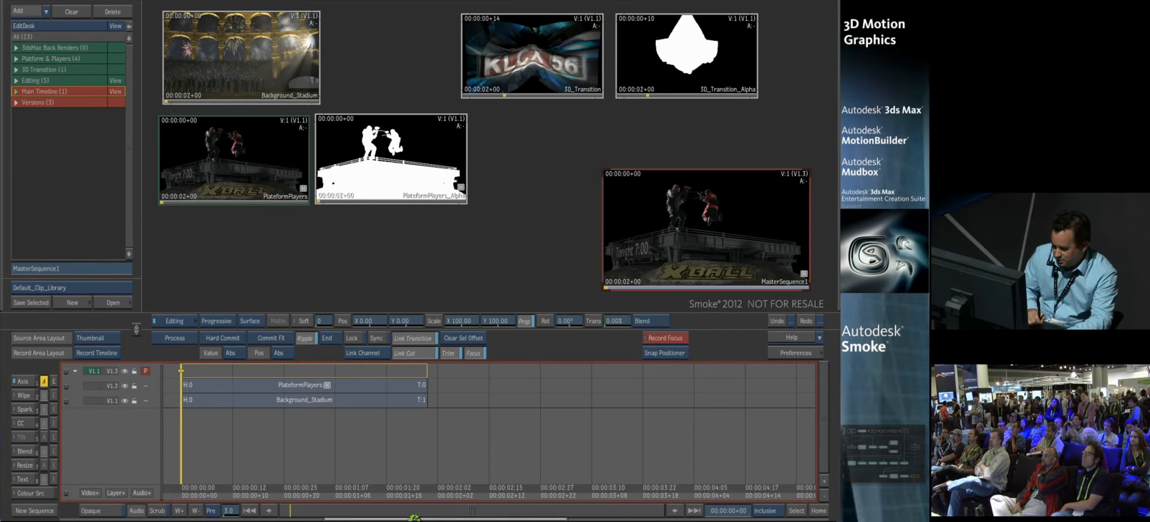
Step: Add an Axis effect to the PlateformPlayers segment using PlateformPlayers_Alpha as its matte, and scrub the composite
left_click(262, 387)
left_click(37, 385)
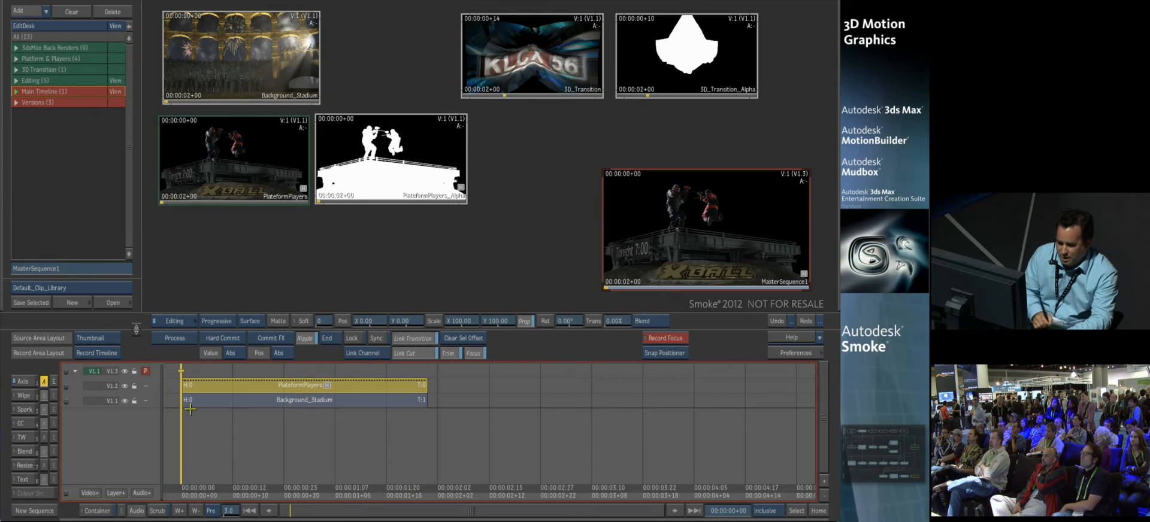
left_click(278, 322)
left_click(345, 120)
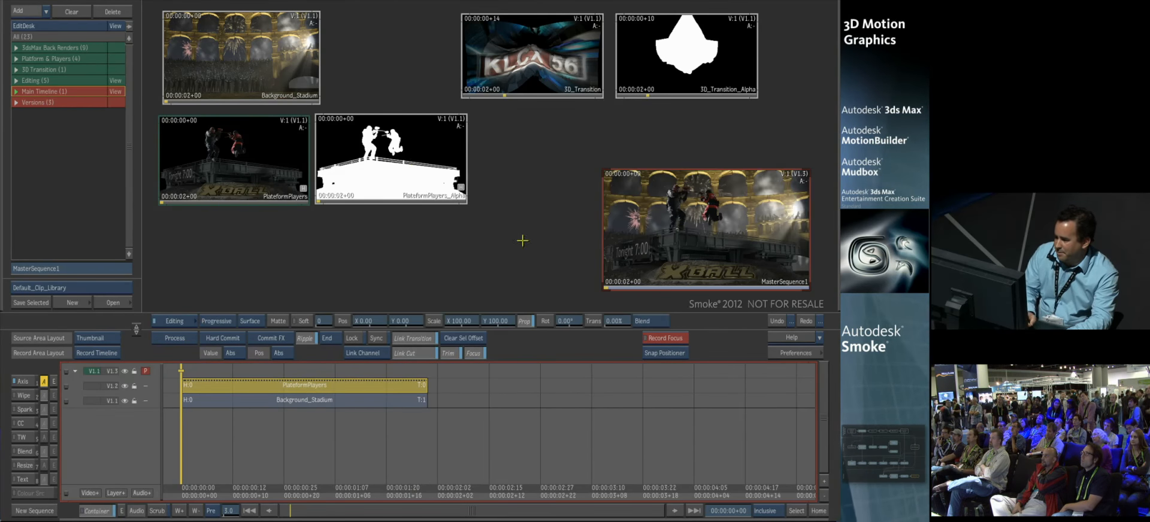
left_click_drag(621, 282, 565, 287)
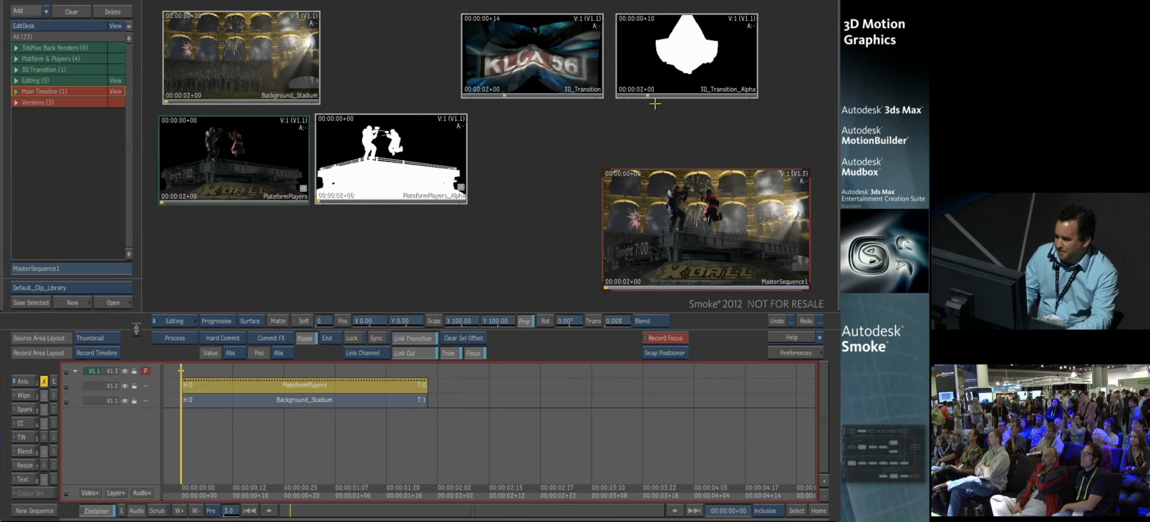
Step: In the source/record view, cue 3D_Transition to 00:00:00+20 and the sequence to 00:00:01+23, and perform an aligned edit
left_click(545, 41)
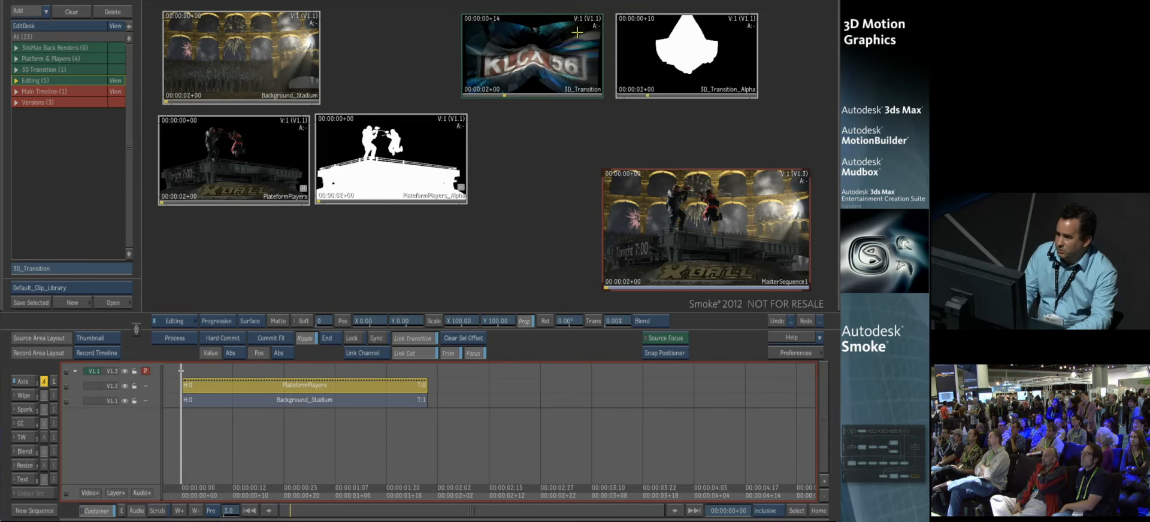
left_click(77, 341)
left_click(107, 407)
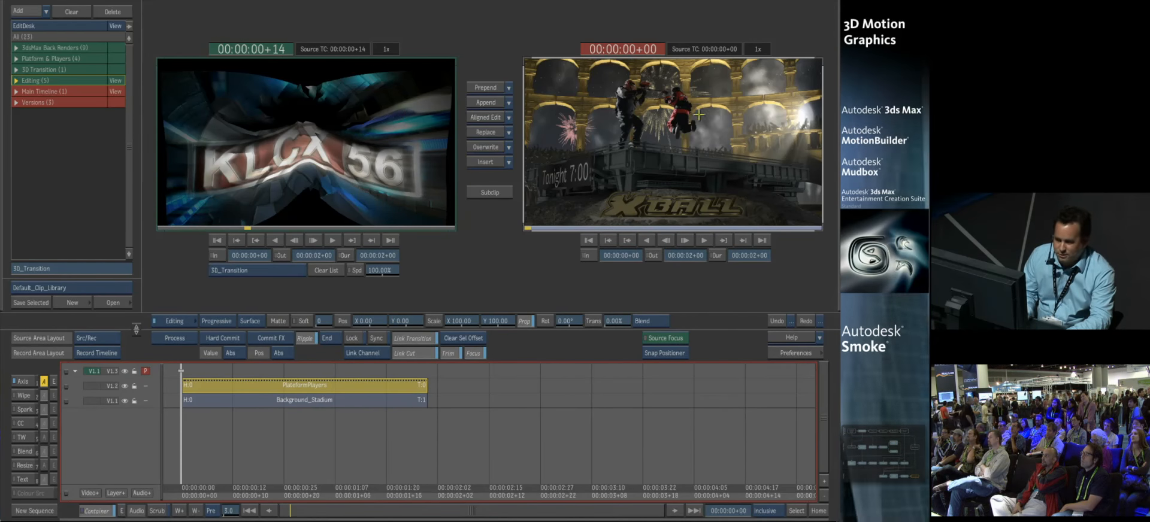
mouse_move(245, 228)
left_mouse_down()
mouse_move(198, 228)
mouse_move(283, 227)
left_mouse_up()
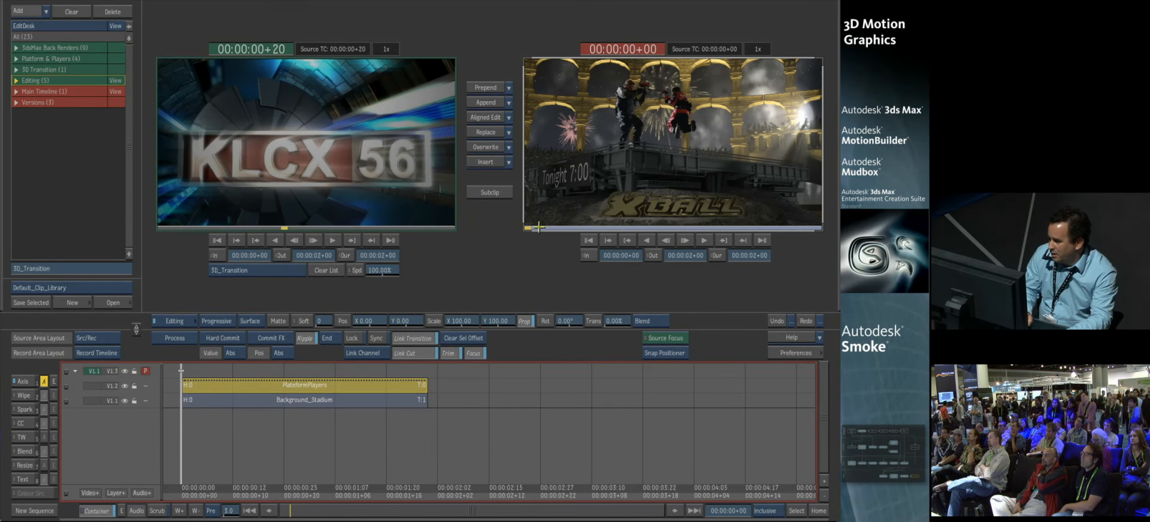
left_click_drag(553, 229, 811, 228)
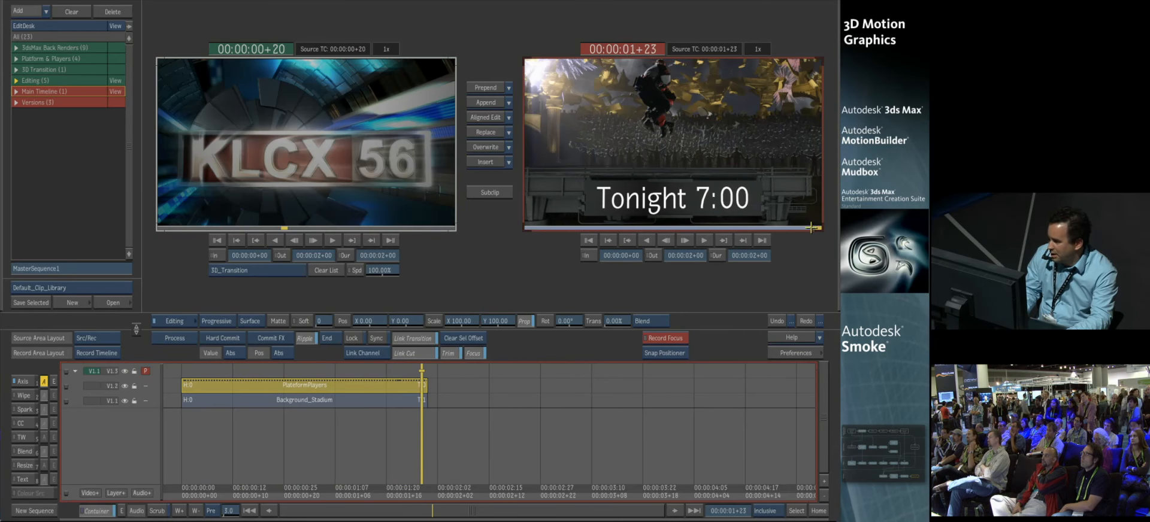
left_click(491, 117)
Step: Add an Axis effect to the 3D_Transition segment with 3D_Transition_Alpha as its matte, and scrub through the transition
mouse_move(838, 205)
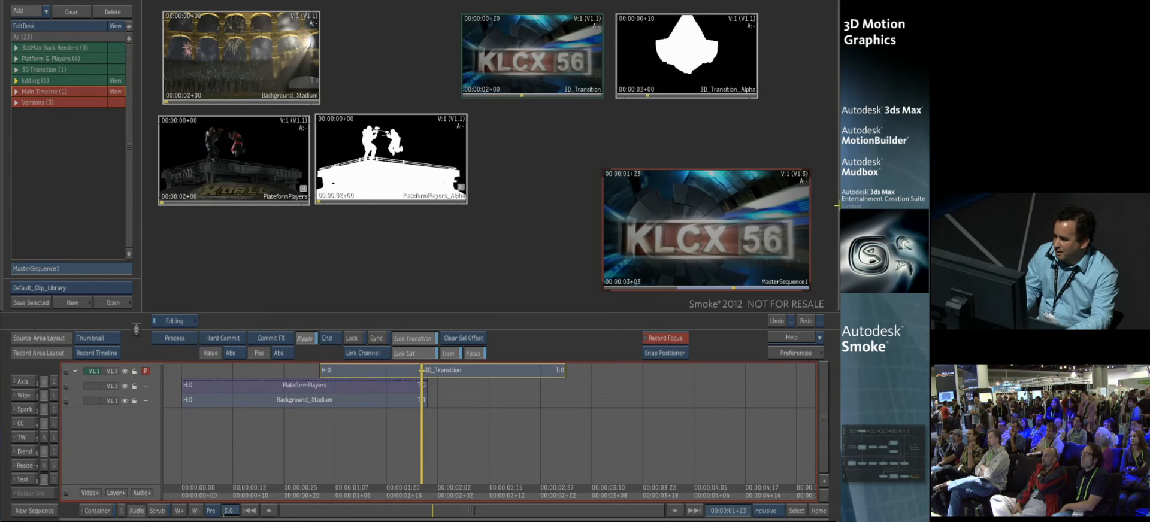
left_click(403, 371)
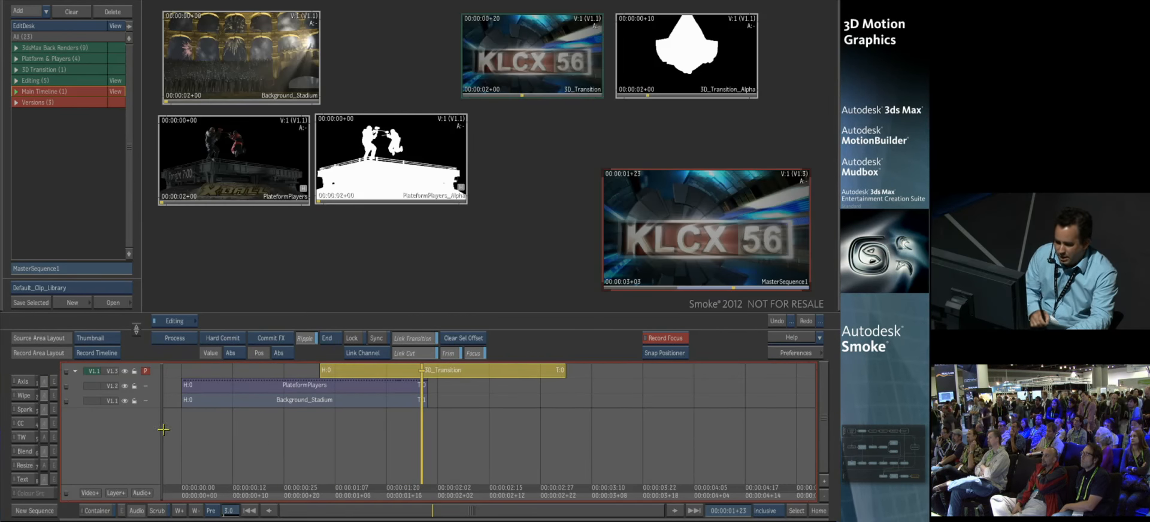
left_click(22, 383)
left_click(640, 24)
left_click_drag(611, 284, 573, 300)
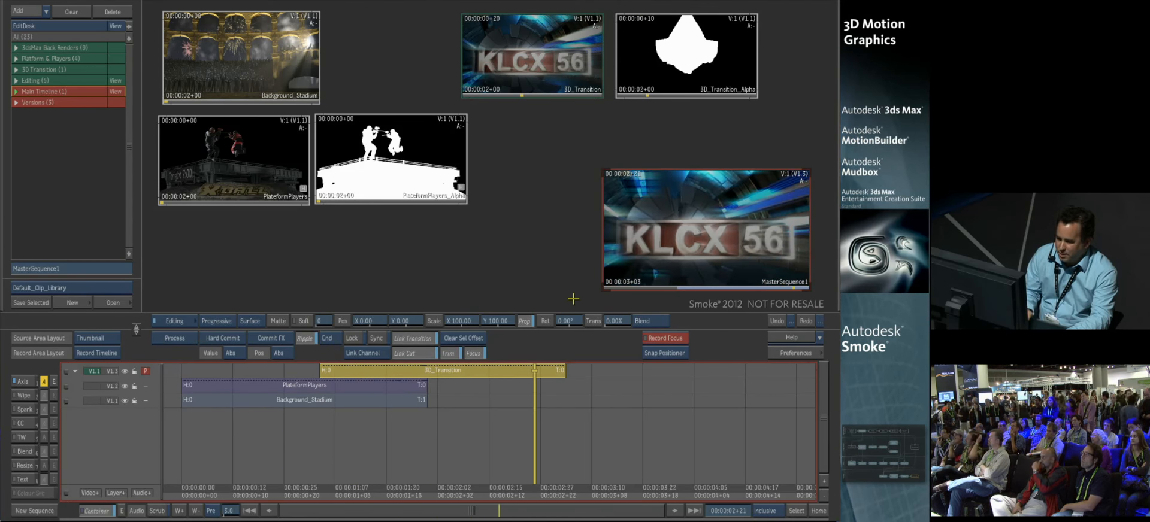
Step: Show the Versions reel in the collapsed layout and scrub the Tonight, Tomorrow and Next master sequences
left_click(115, 103)
left_click(100, 358)
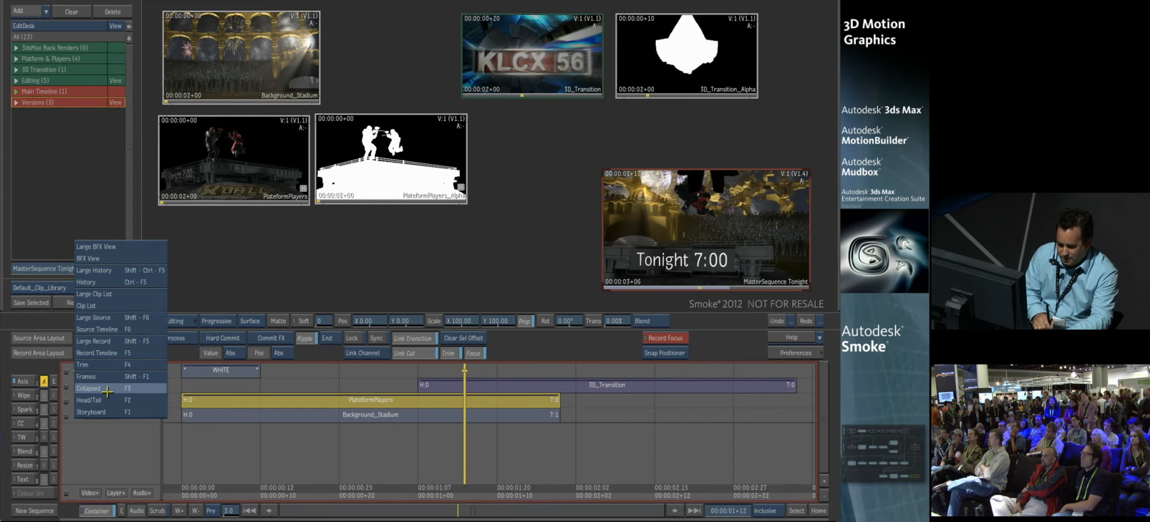
left_click(121, 388)
left_click_drag(347, 497, 352, 499)
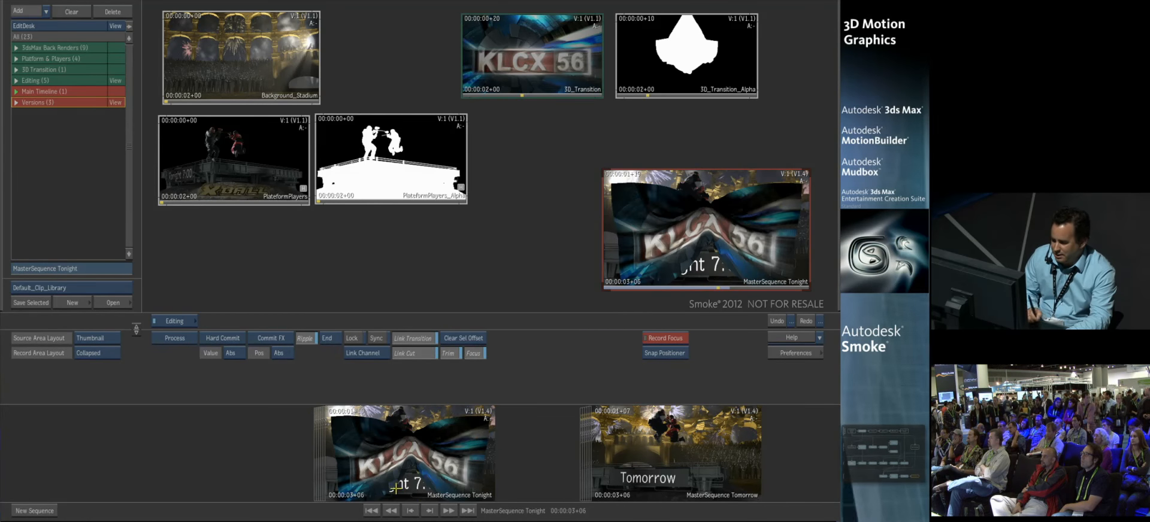
left_click_drag(695, 439, 422, 472)
left_click_drag(340, 501, 360, 499)
left_click_drag(666, 439, 432, 465)
mouse_move(377, 495)
left_mouse_down()
mouse_move(362, 495)
mouse_move(375, 495)
left_mouse_up()
left_click_drag(464, 450, 410, 460)
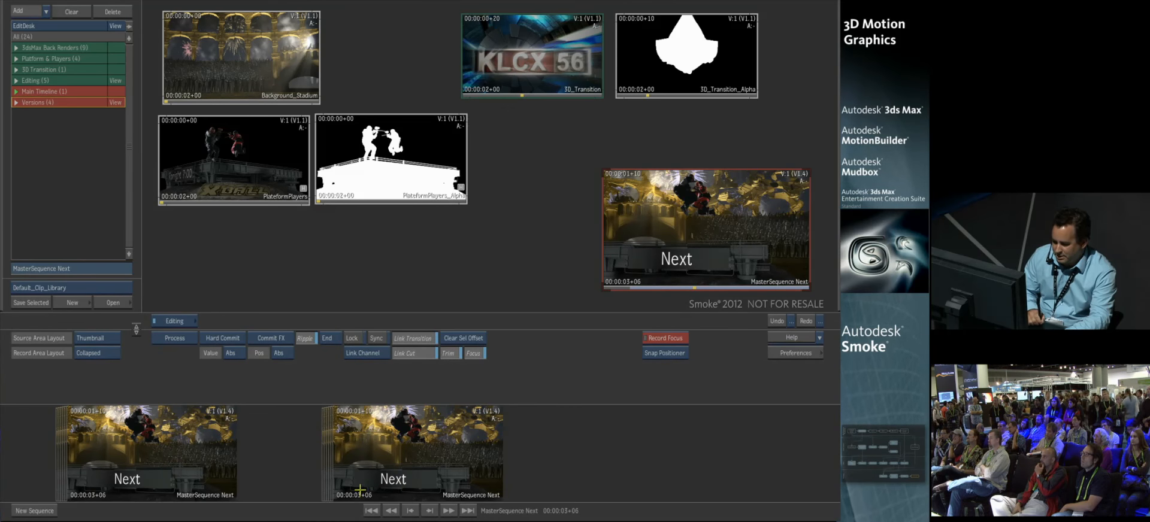
Step: Show MasterSequence Next in the record timeline, enter its PlateformPlayers container and open that segment's Action setup, overwriting the current one
left_click(98, 353)
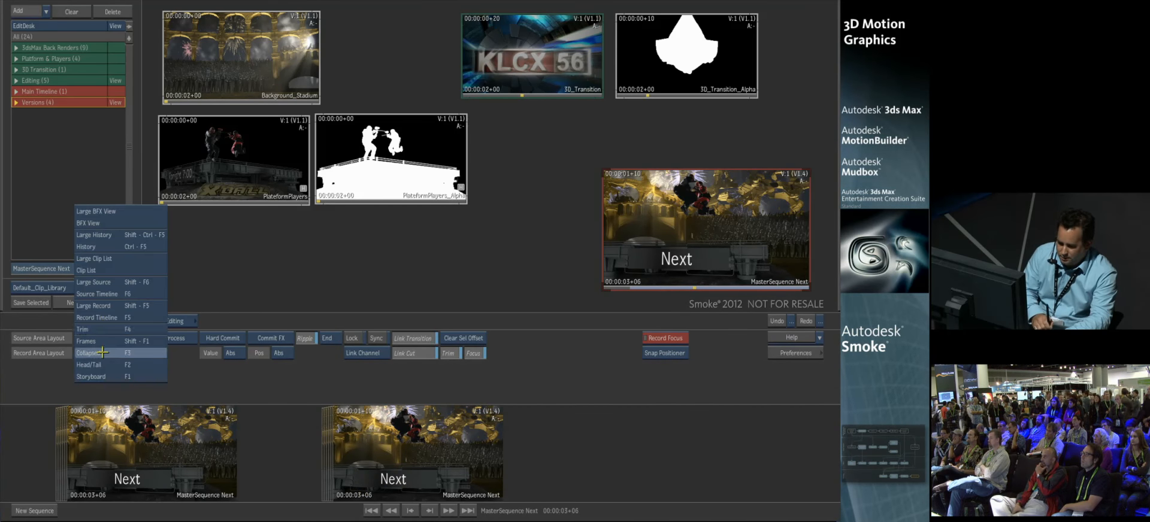
left_click(116, 323)
double_click(378, 402)
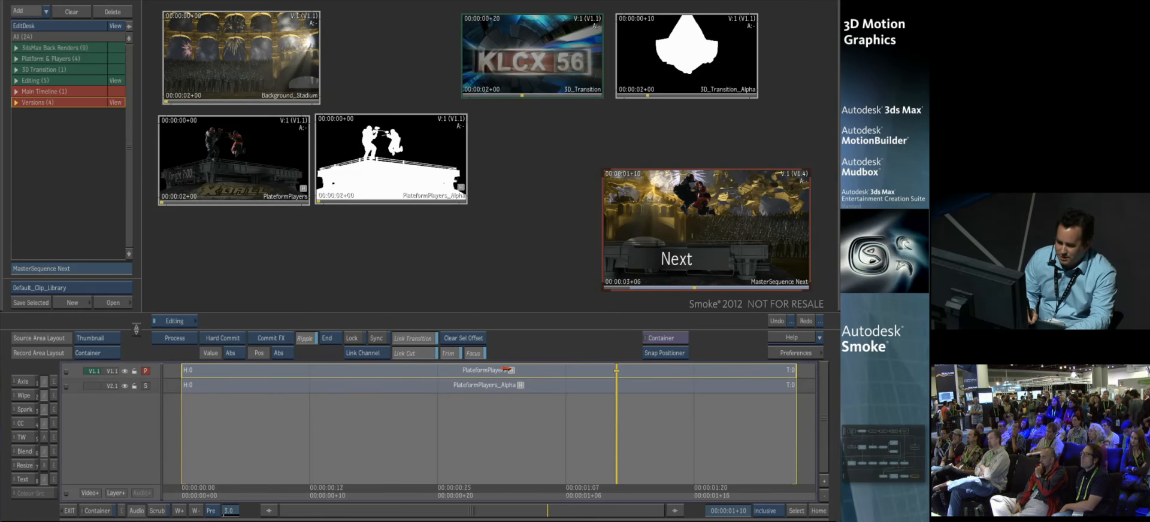
left_click(512, 370)
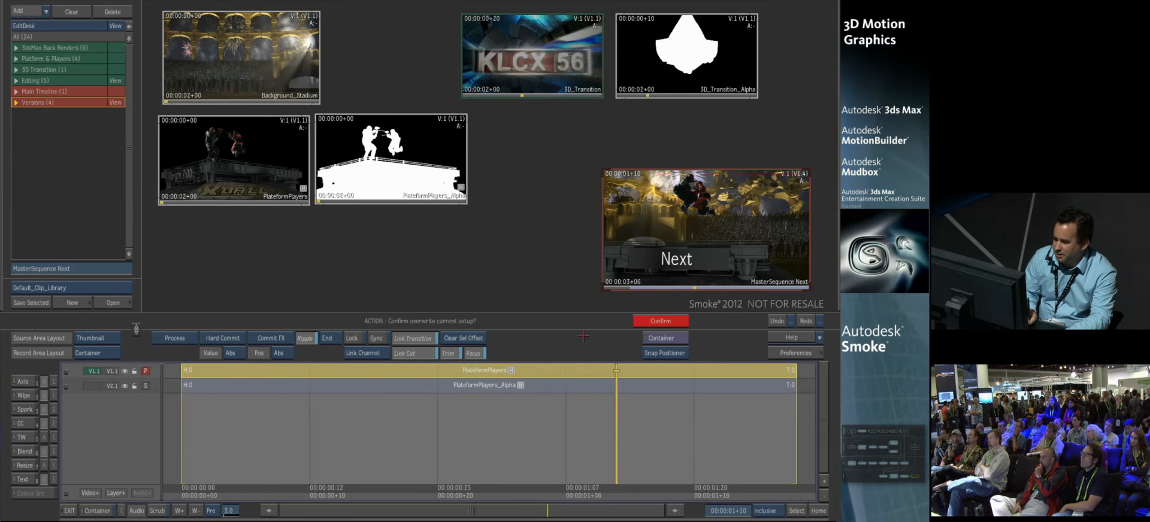
left_click(660, 321)
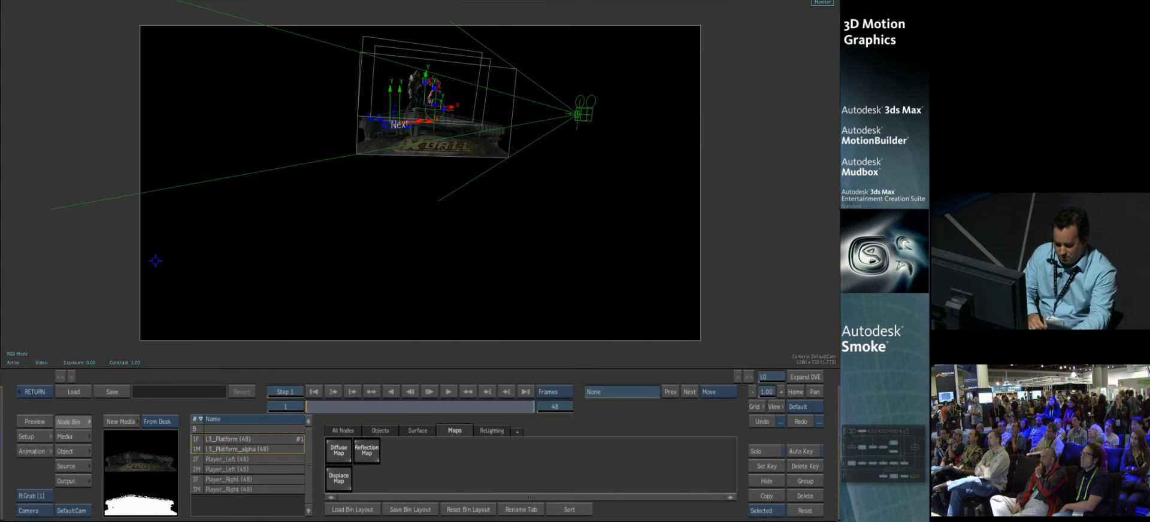
Step: Split the Action workspace into two views, with the schematic in one, and select the text1 geometry node
key("alt+2")
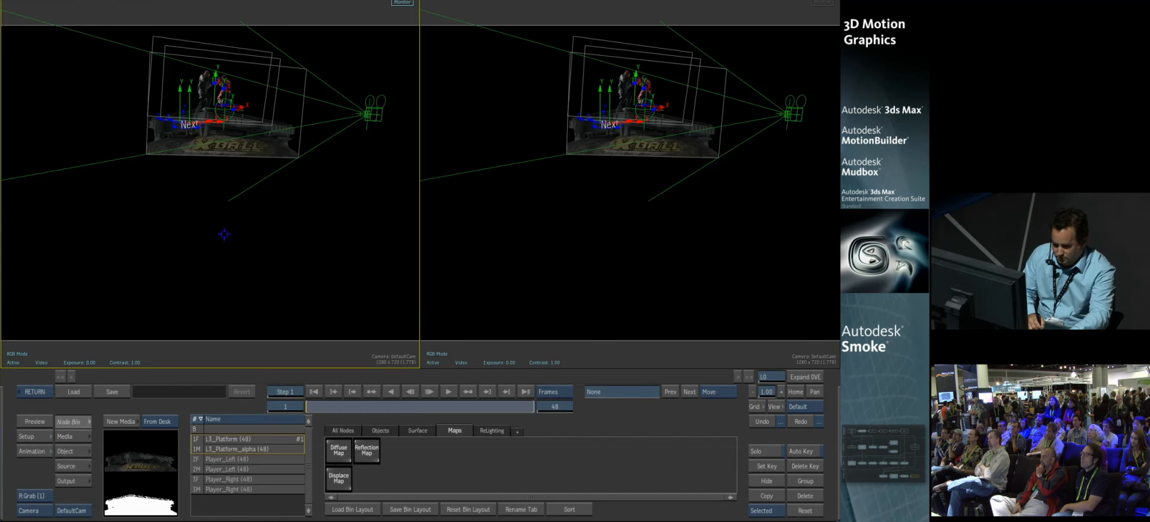
left_click(42, 511)
left_click(56, 167)
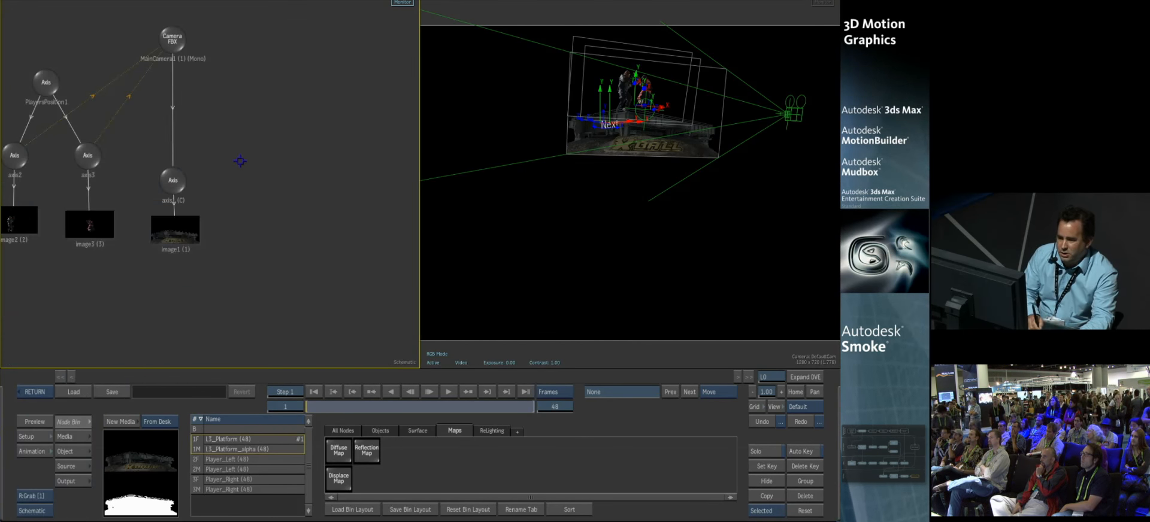
left_click(78, 259)
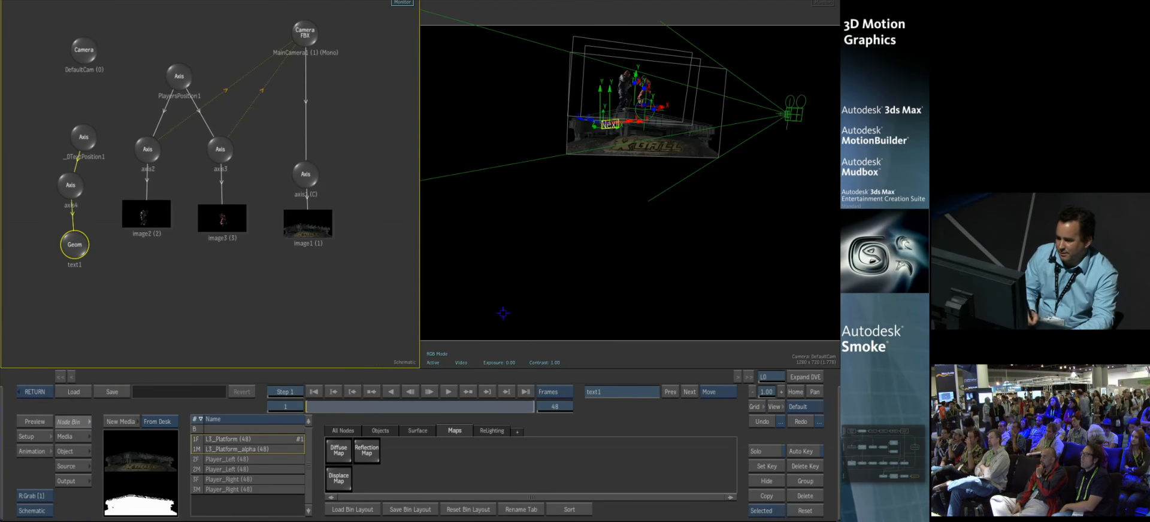
Step: Select the FBX camera node and show the scene through MainCamera1 in the second view, fitting the whole frame
left_click(303, 36)
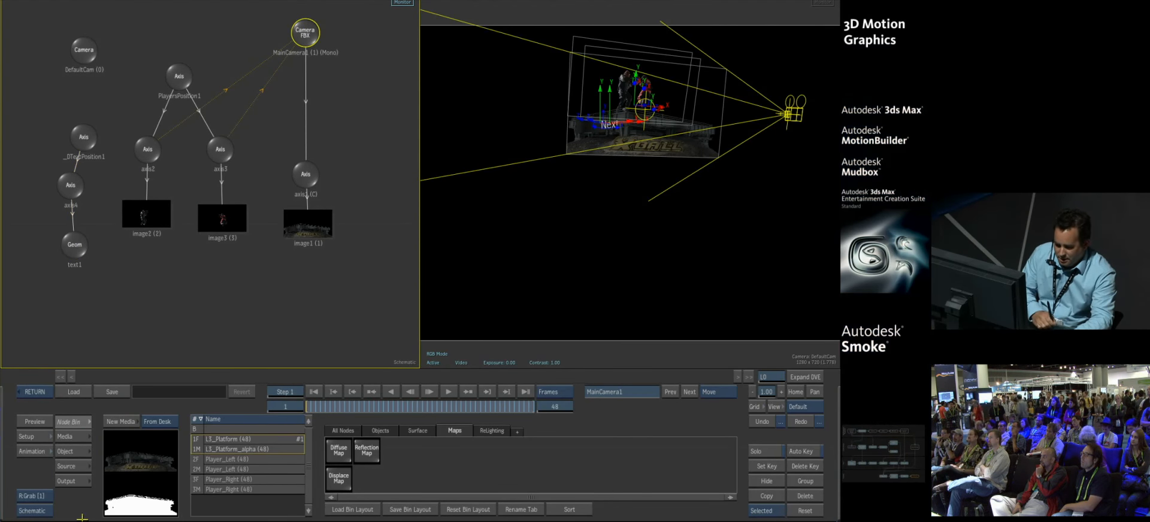
left_click(473, 361)
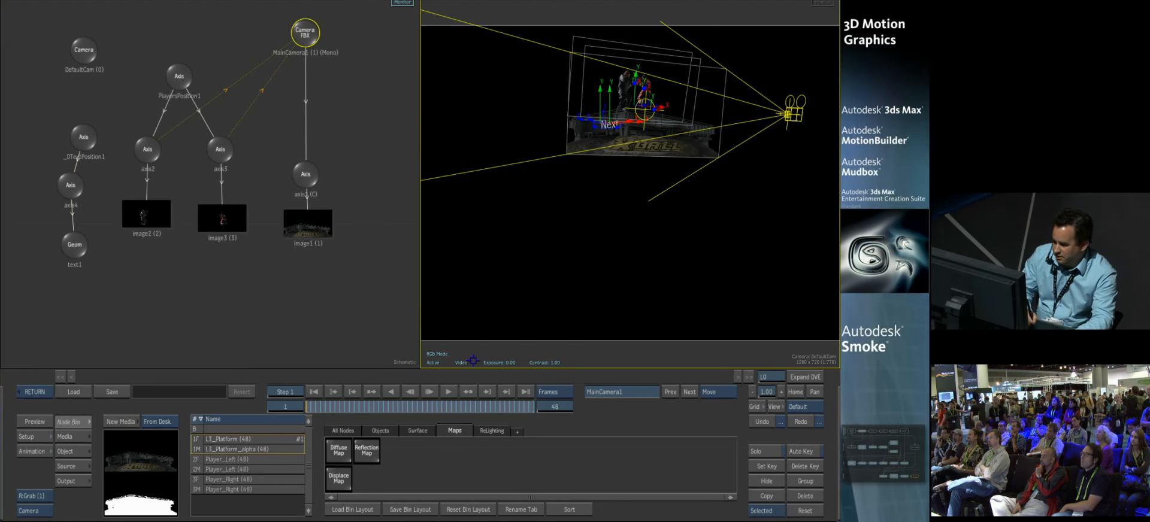
left_click(36, 513)
left_click(42, 482)
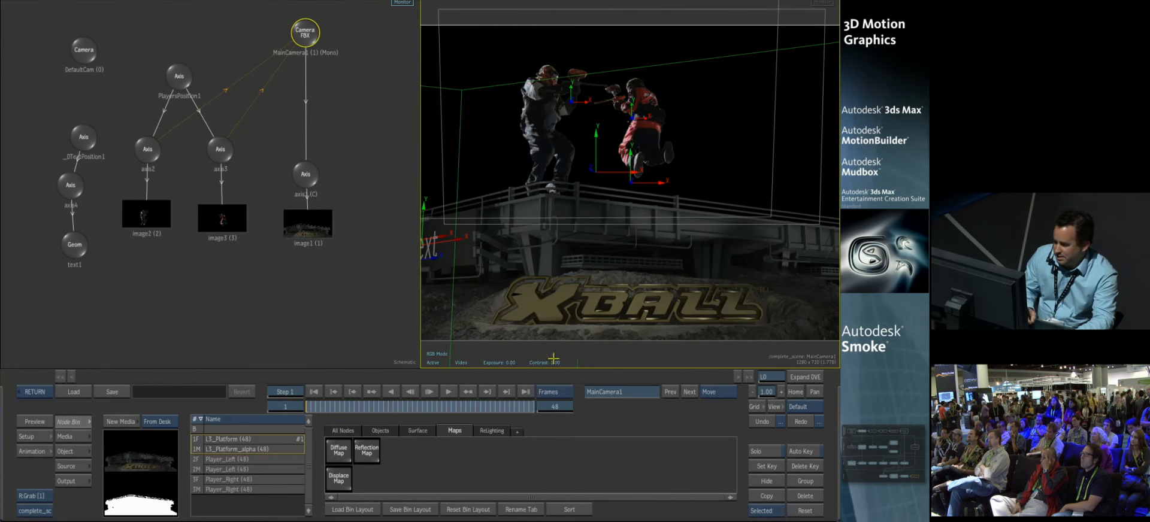
left_click_drag(666, 219, 645, 221, "ctrl")
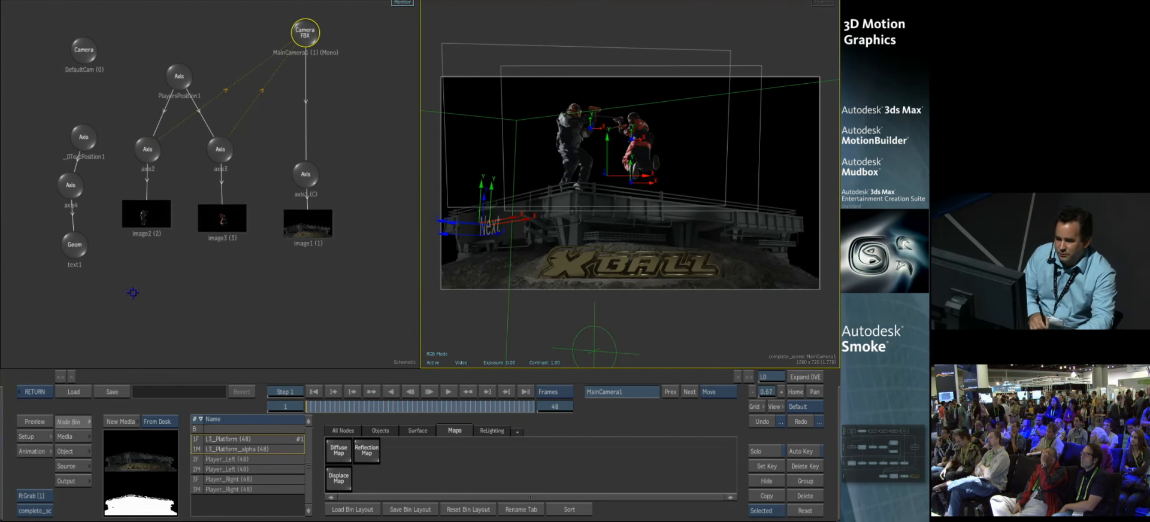
Step: Replace the text1 node's 3D text with "Thank You!" and scrub the shot to frame 48
double_click(75, 245)
left_click(495, 436)
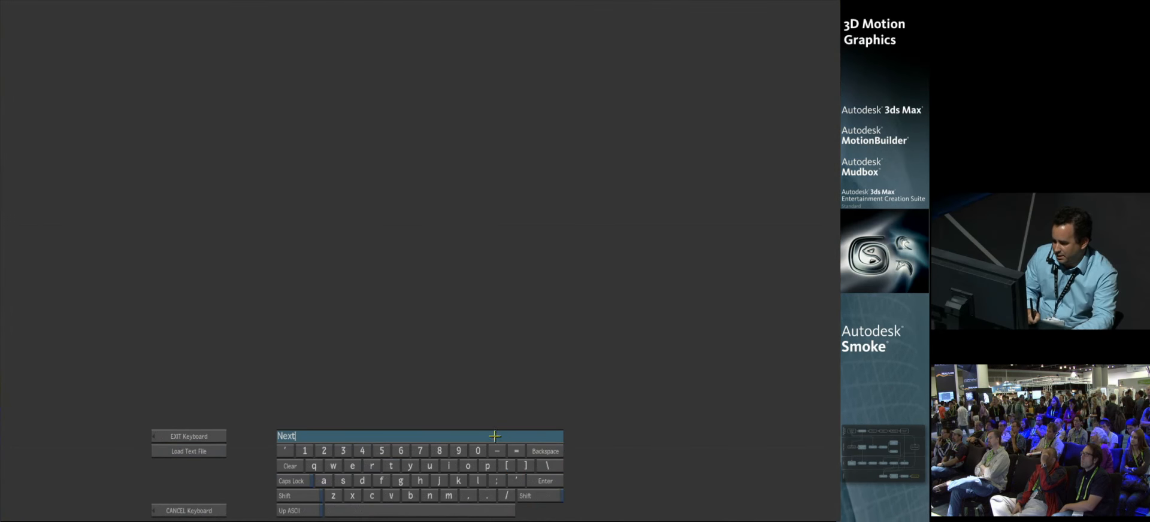
type("N")
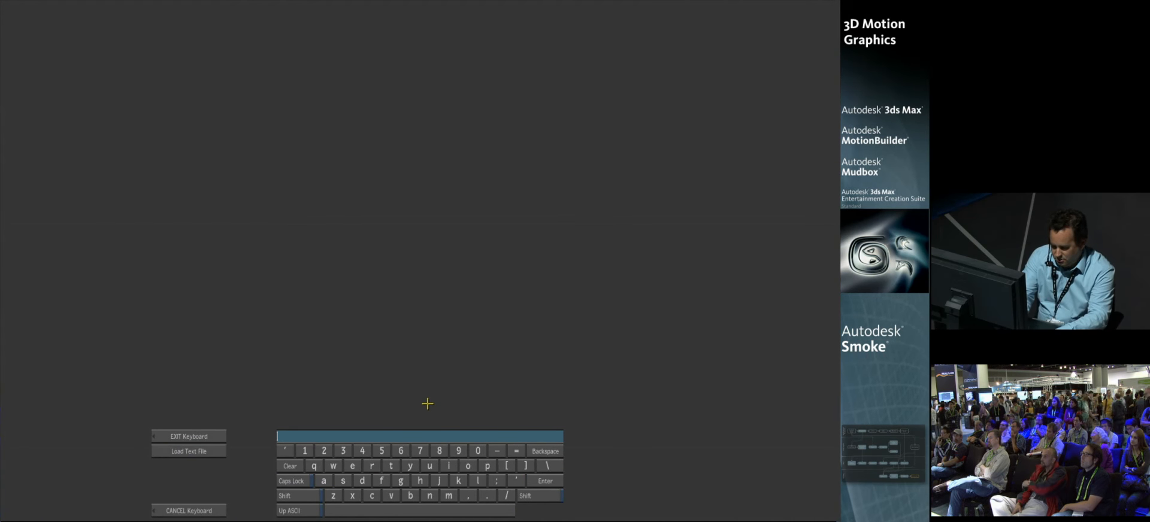
type("Th")
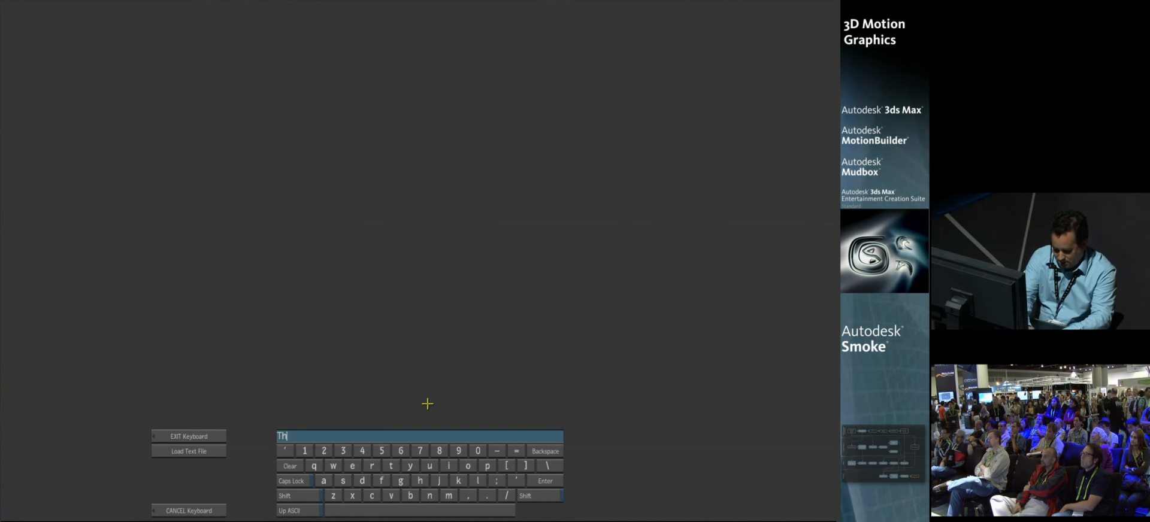
type("ank You!")
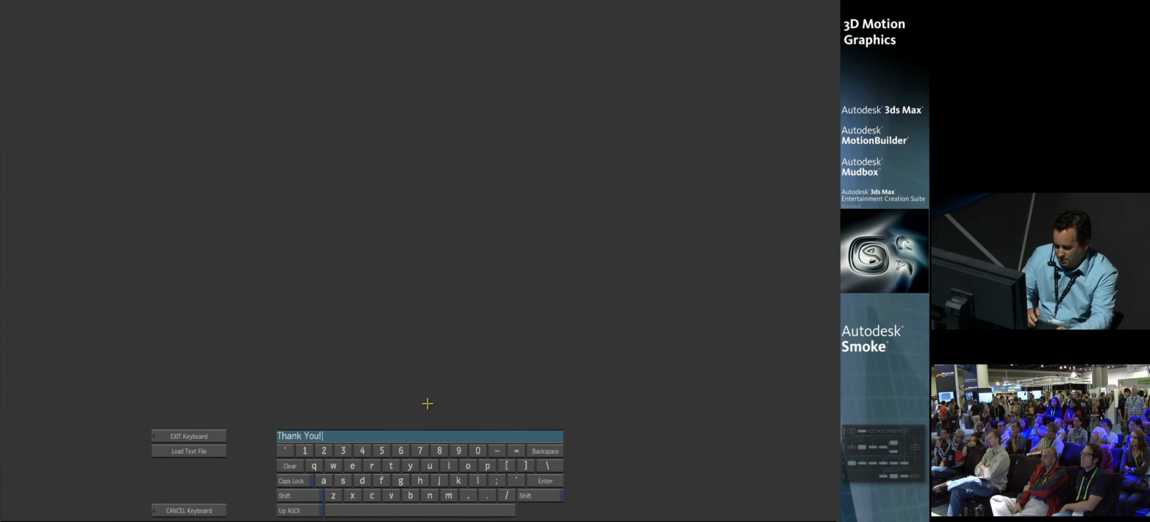
left_click(191, 436)
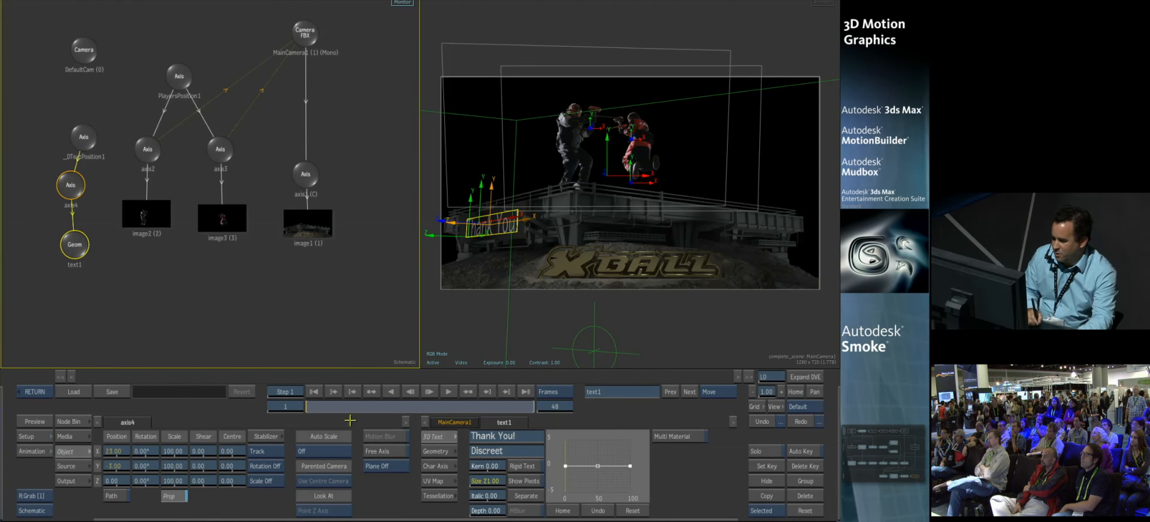
left_click_drag(448, 410, 639, 443)
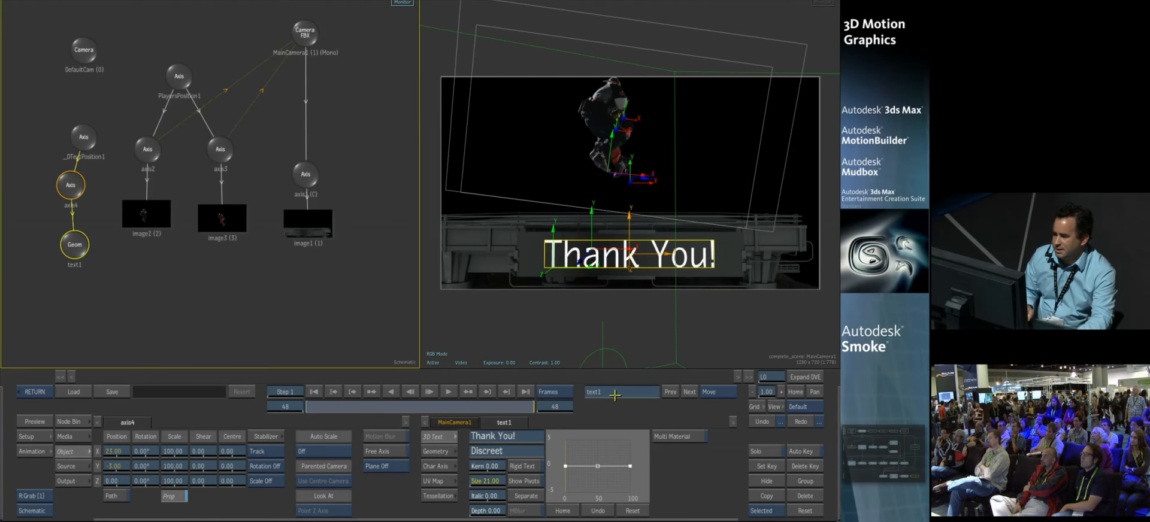